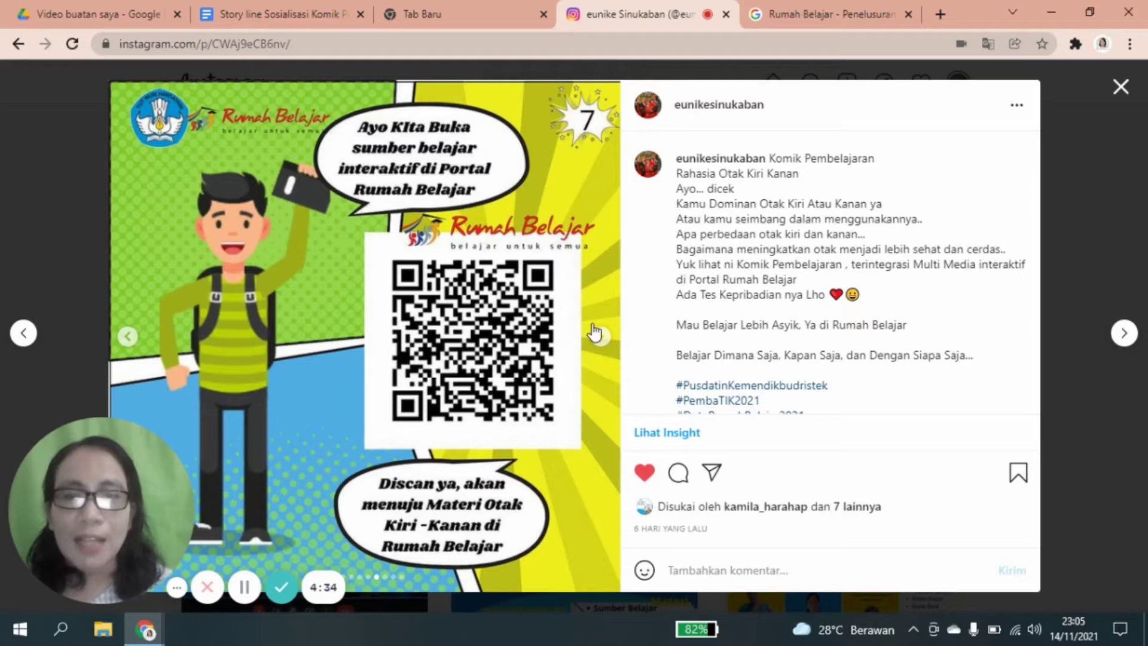
# Page forward through the slides of the Rahasia Otak Kiri Kanan comic post.
pyautogui.click(599, 337)
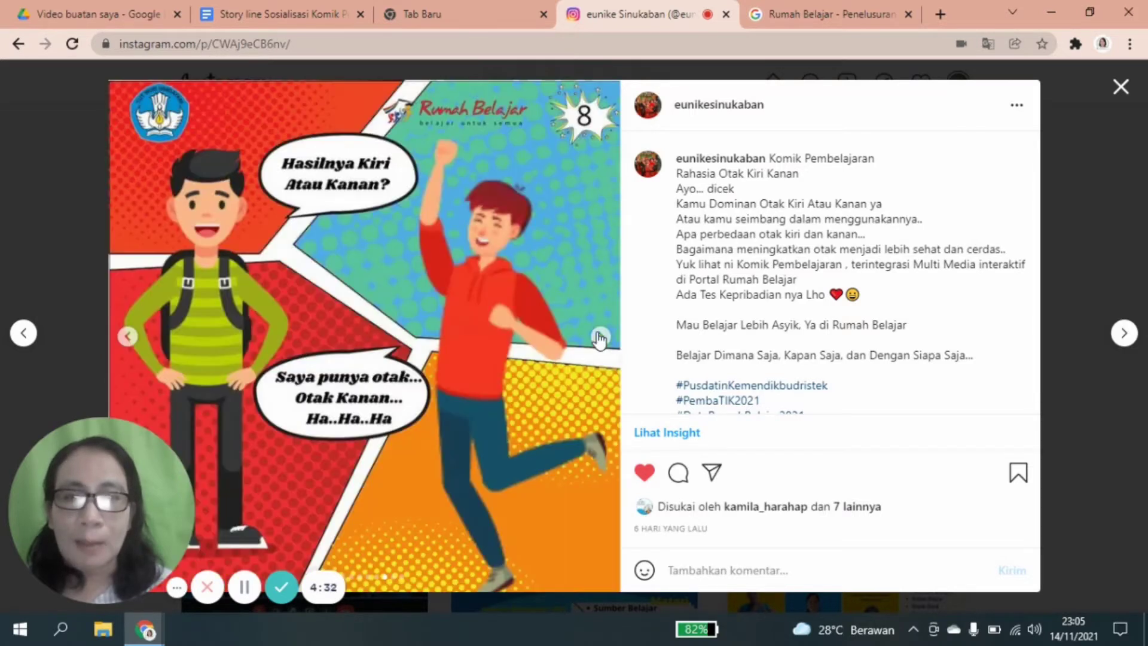
pyautogui.click(599, 337)
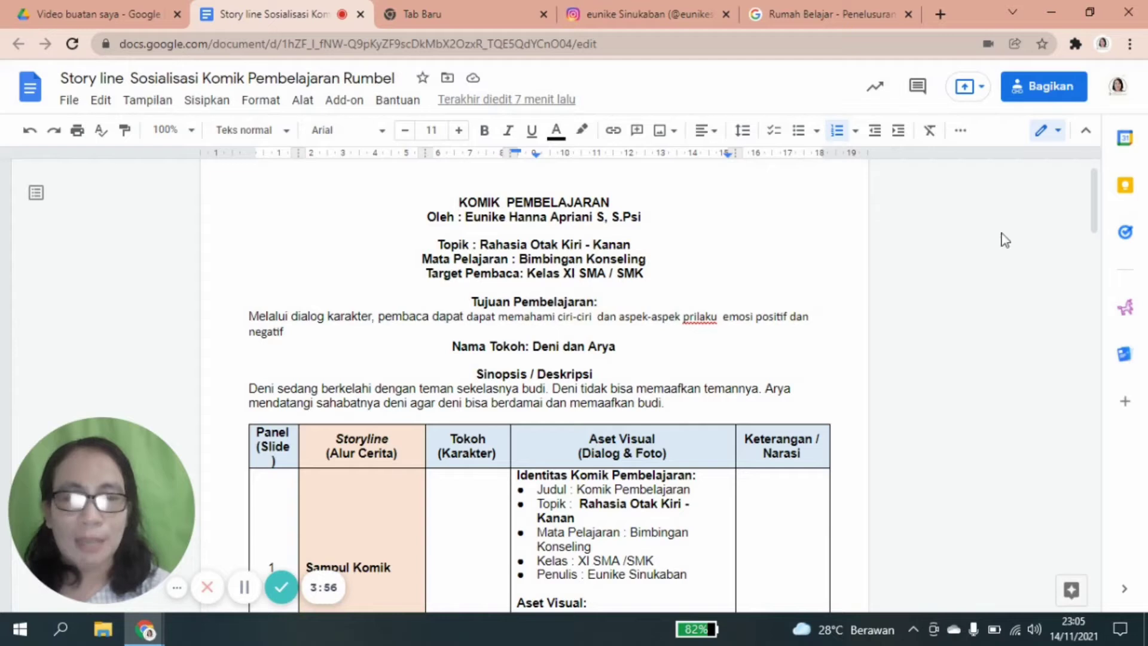
# In the storyline document's table, enter "deni dan arya" as the characters for panel 1, Sampul Komik.
pyautogui.moveTo(1092, 215); pyautogui.dragTo(1093, 227)
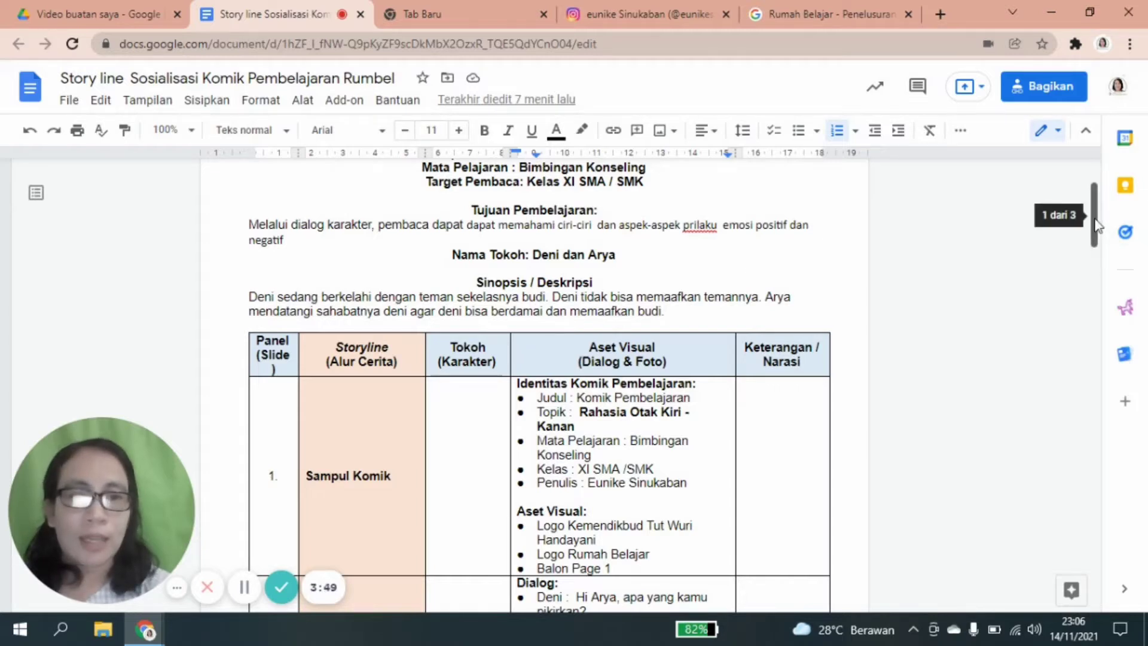
pyautogui.scroll(-1, 1099, 244)
pyautogui.scroll(-2, 1099, 245)
pyautogui.scroll(1, 1100, 247)
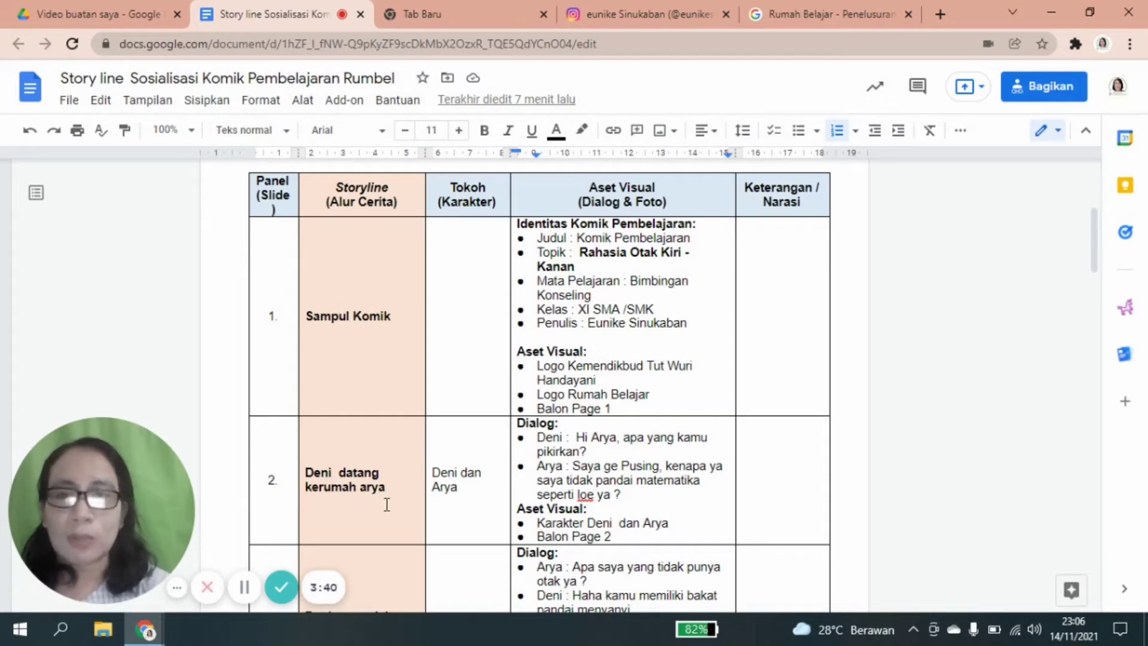
pyautogui.click(460, 276)
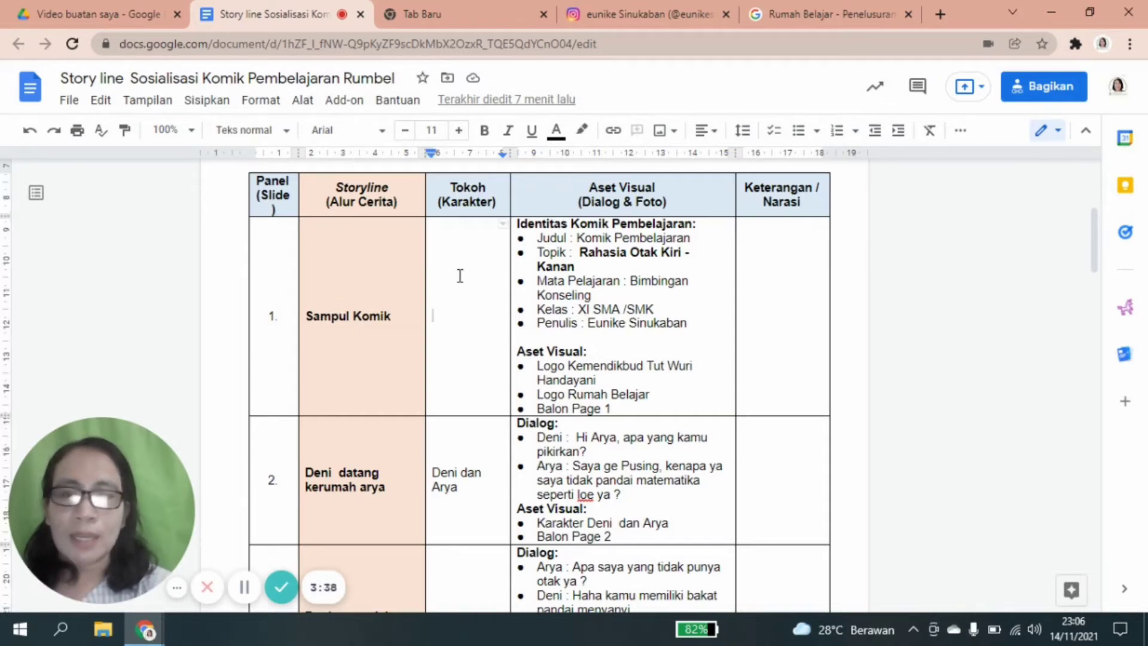
pyautogui.write('deni da')
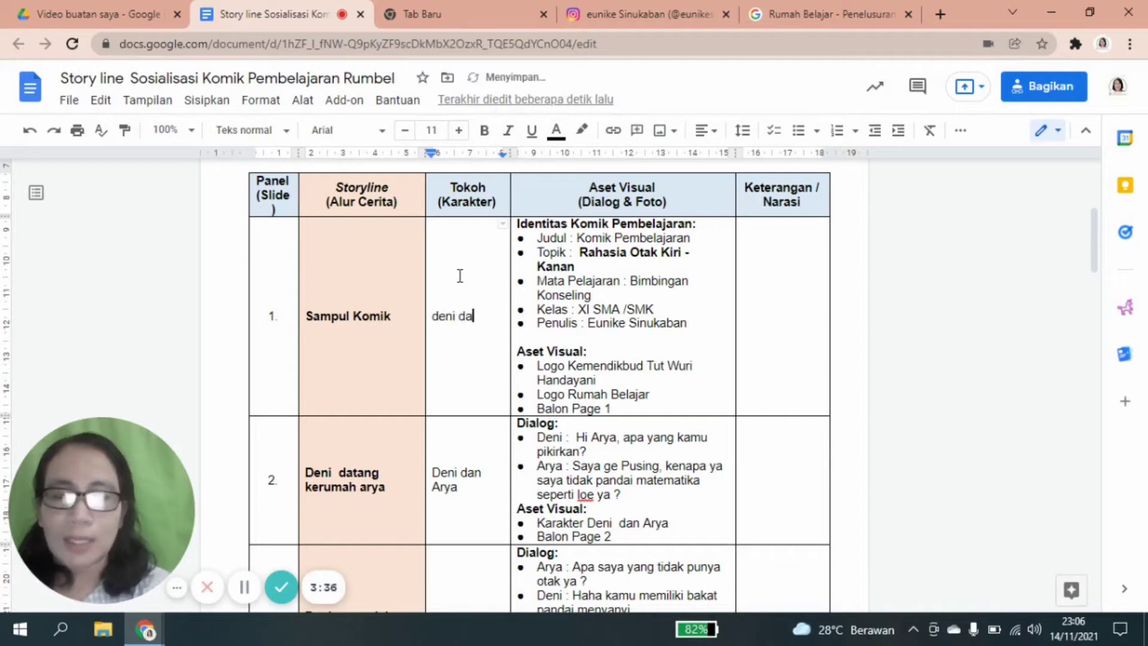
pyautogui.write('n arya')
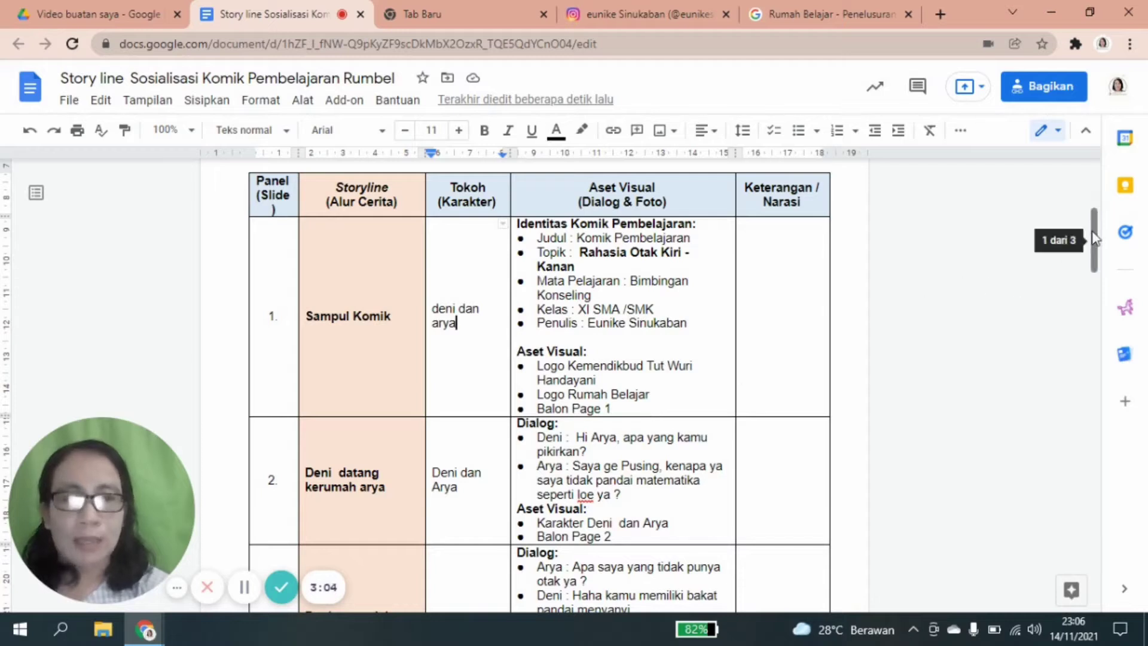
# Review the storyline table's panels, including their dialogue and visual assets.
pyautogui.moveTo(1094, 238); pyautogui.dragTo(1094, 463)
pyautogui.moveTo(1089, 368); pyautogui.dragTo(1085, 254)
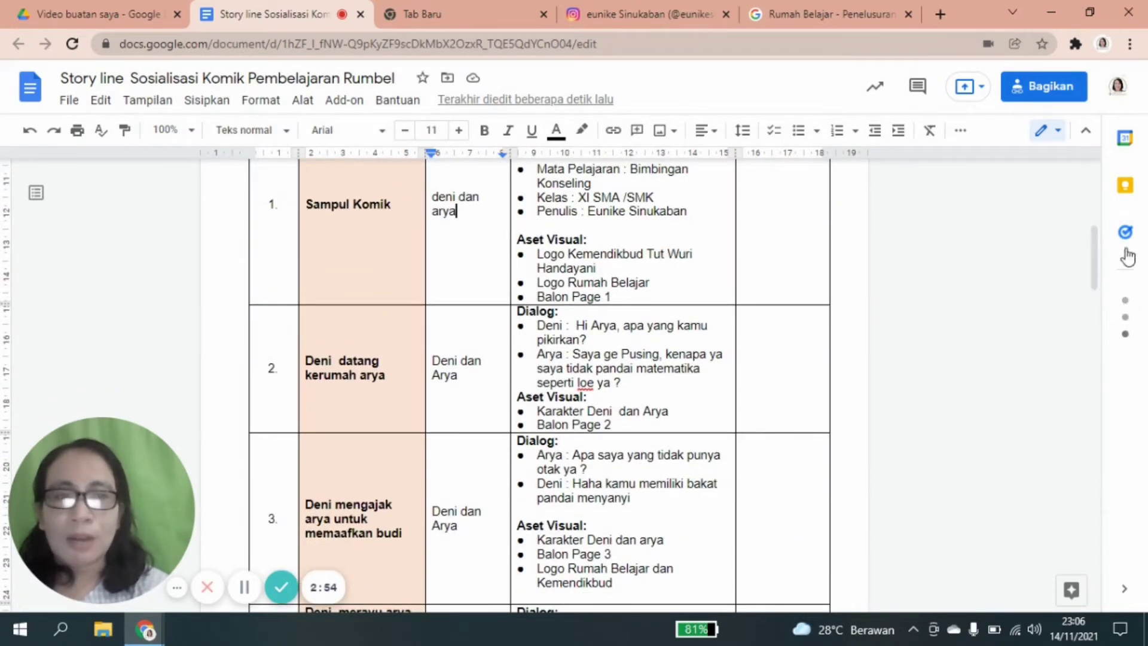
pyautogui.scroll(2, 1097, 258)
pyautogui.moveTo(1097, 258); pyautogui.dragTo(1096, 251)
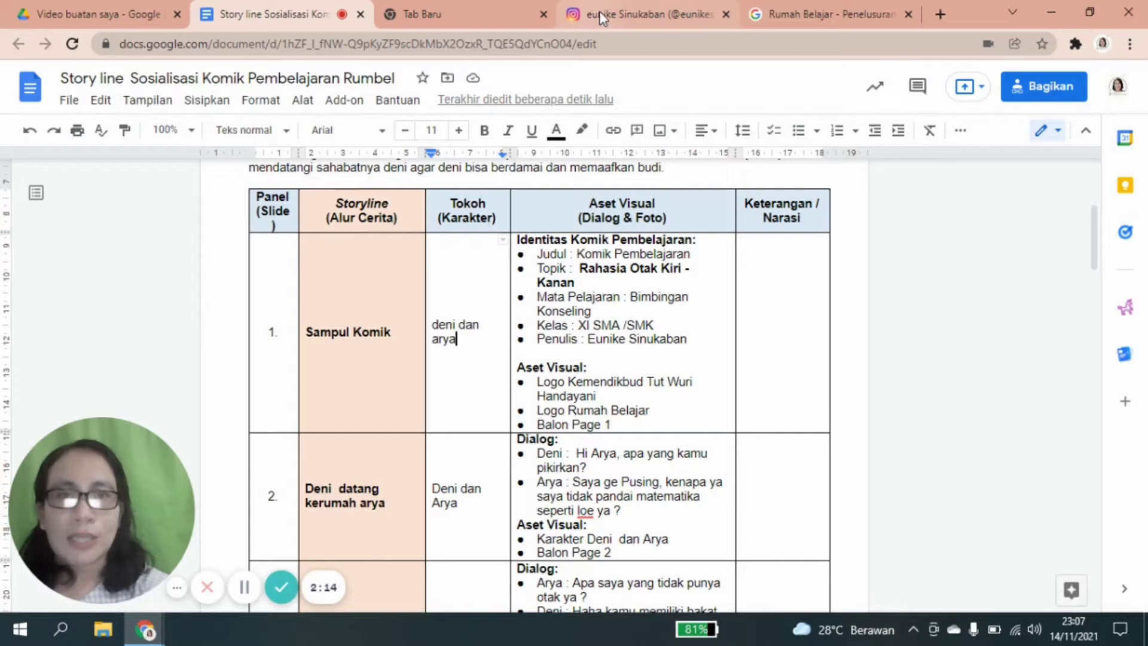
# Switch to Canva and create a blank Instagram post design (Kiriman Instagram).
pyautogui.click(429, 18)
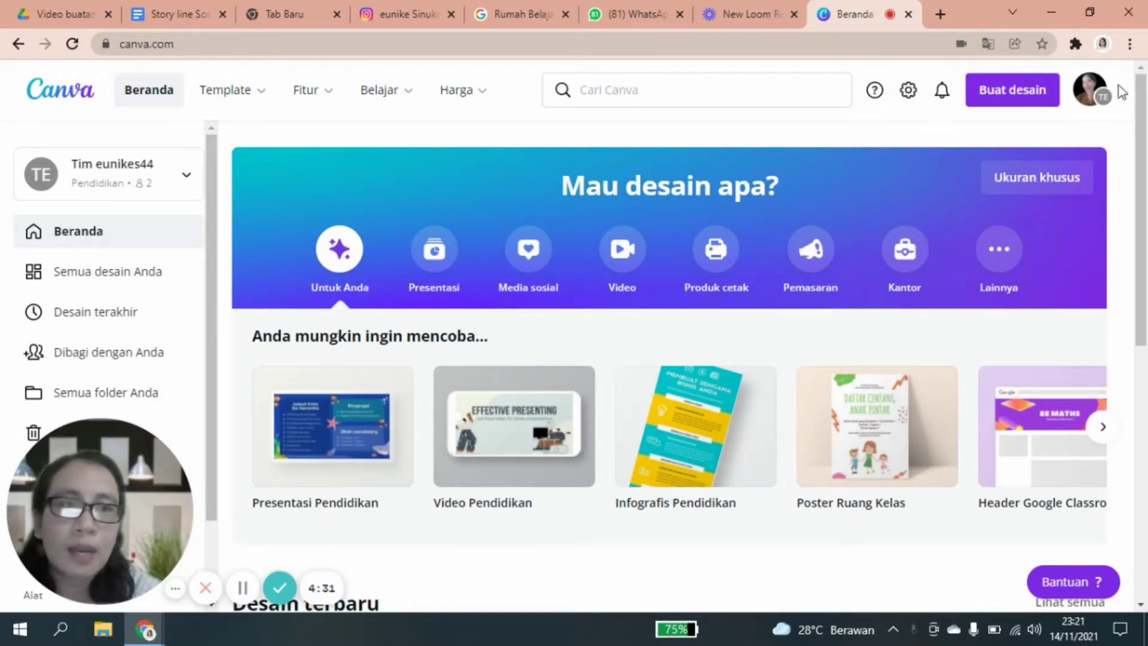
pyautogui.click(1015, 97)
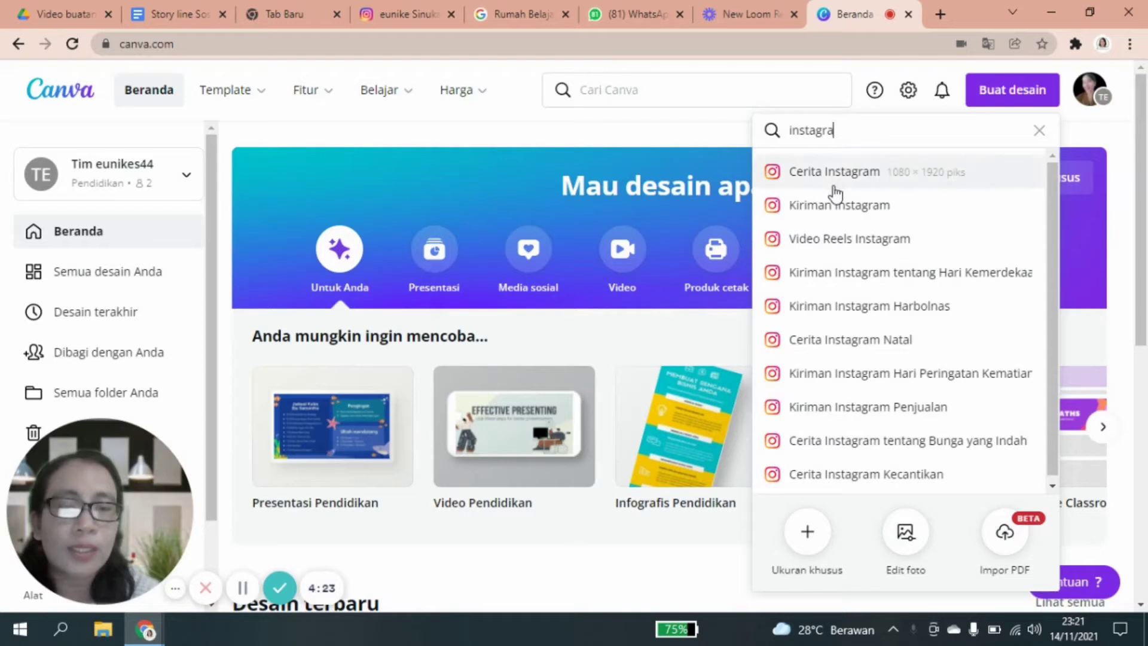
pyautogui.click(829, 207)
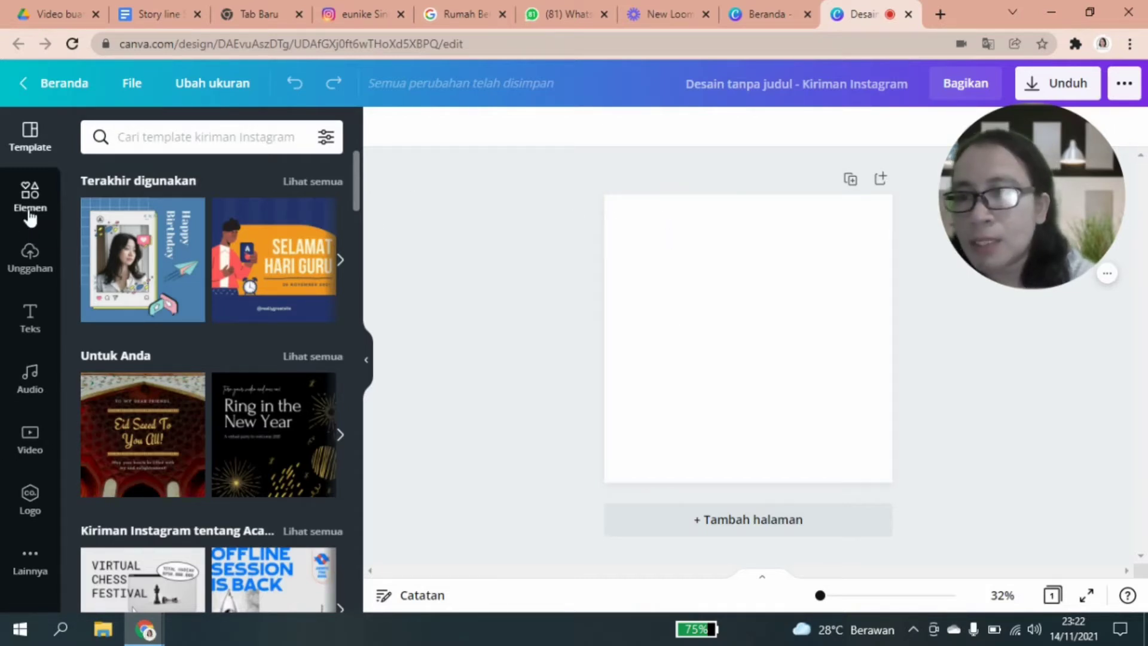
# Search the design elements for "background komik" and browse the backgrounds.
pyautogui.click(30, 216)
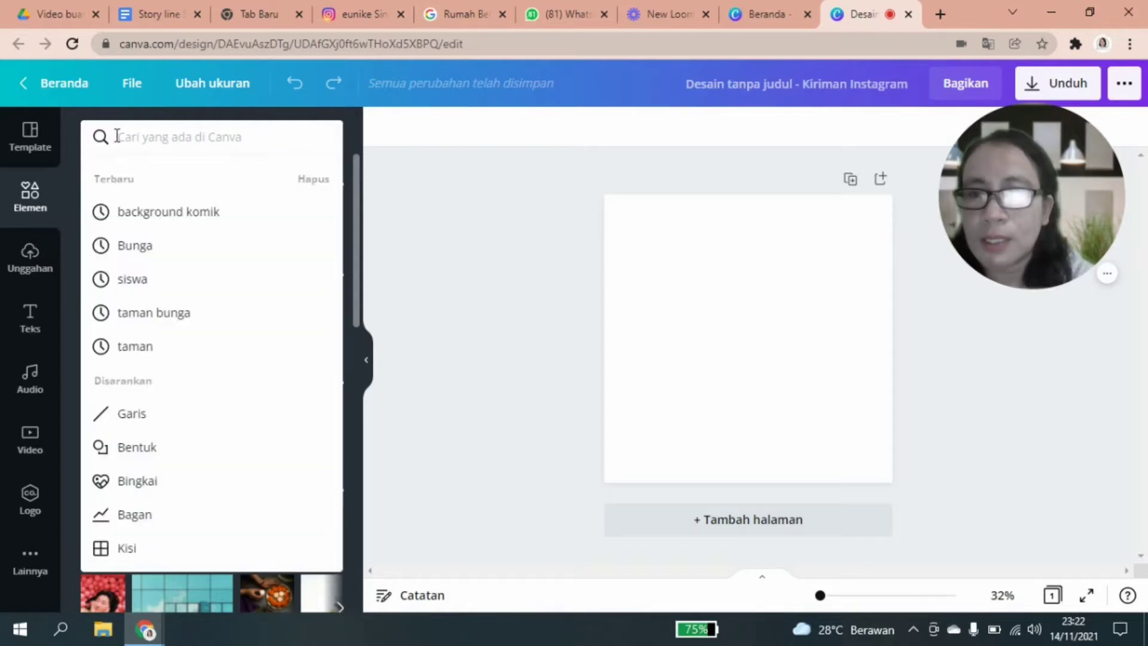
pyautogui.click(186, 214)
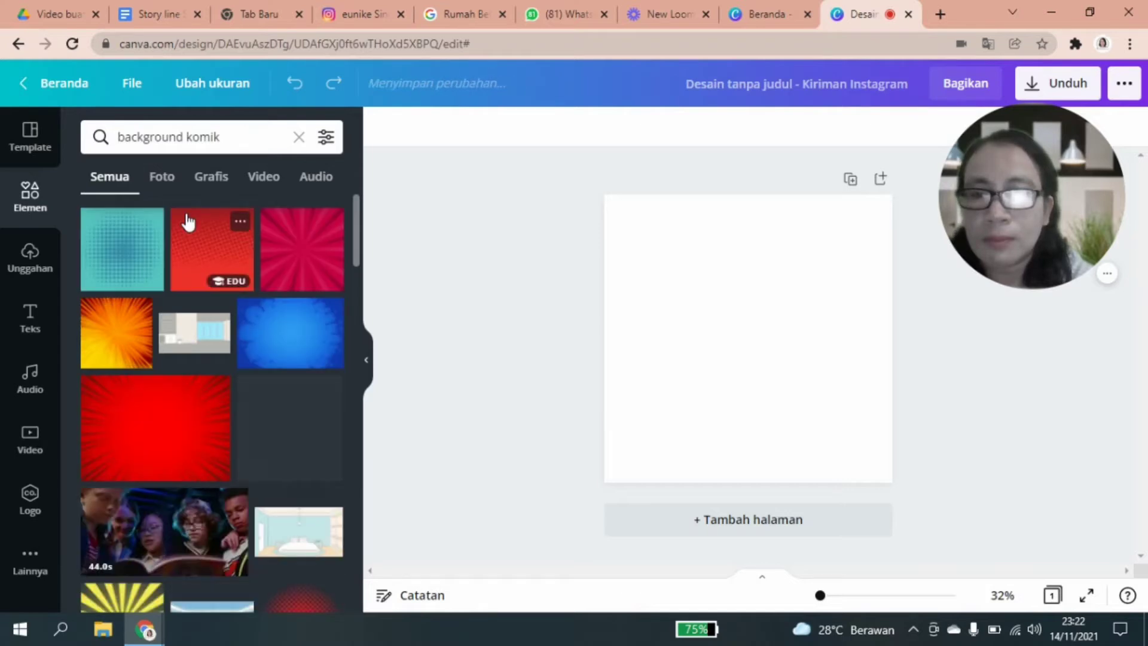
pyautogui.moveTo(354, 232)
pyautogui.mouseDown()
pyautogui.moveTo(357, 257)
pyautogui.moveTo(350, 212)
pyautogui.mouseUp()
pyautogui.scroll(-3, 358, 258)
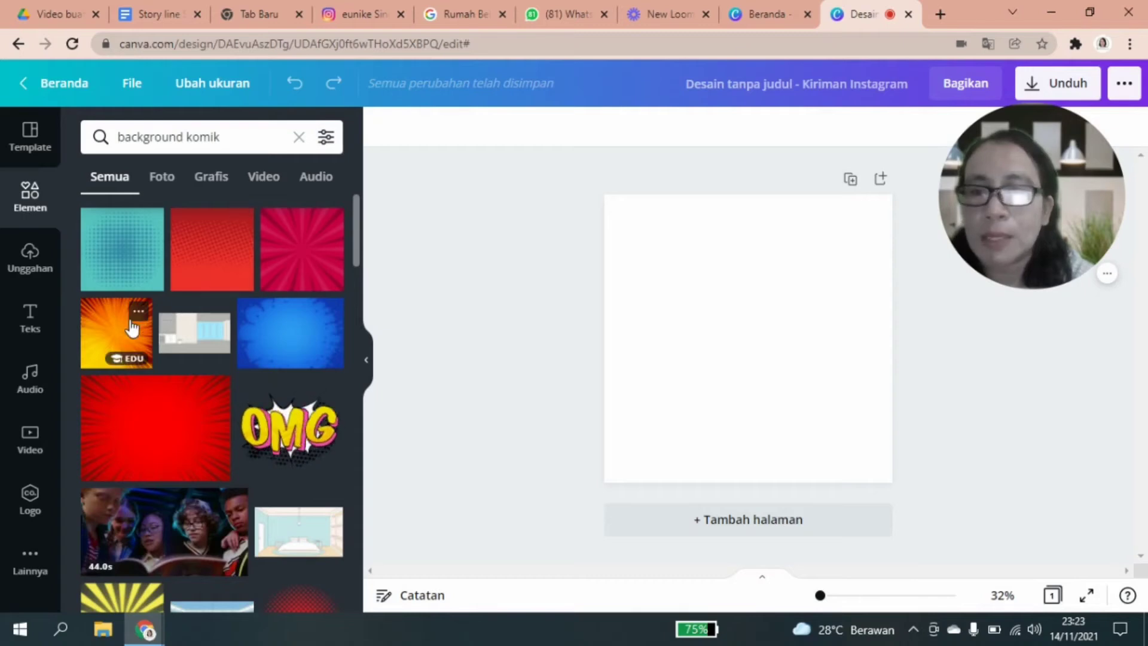
# Add the orange comic burst background to the page and enlarge it to fill the whole page.
pyautogui.click(132, 318)
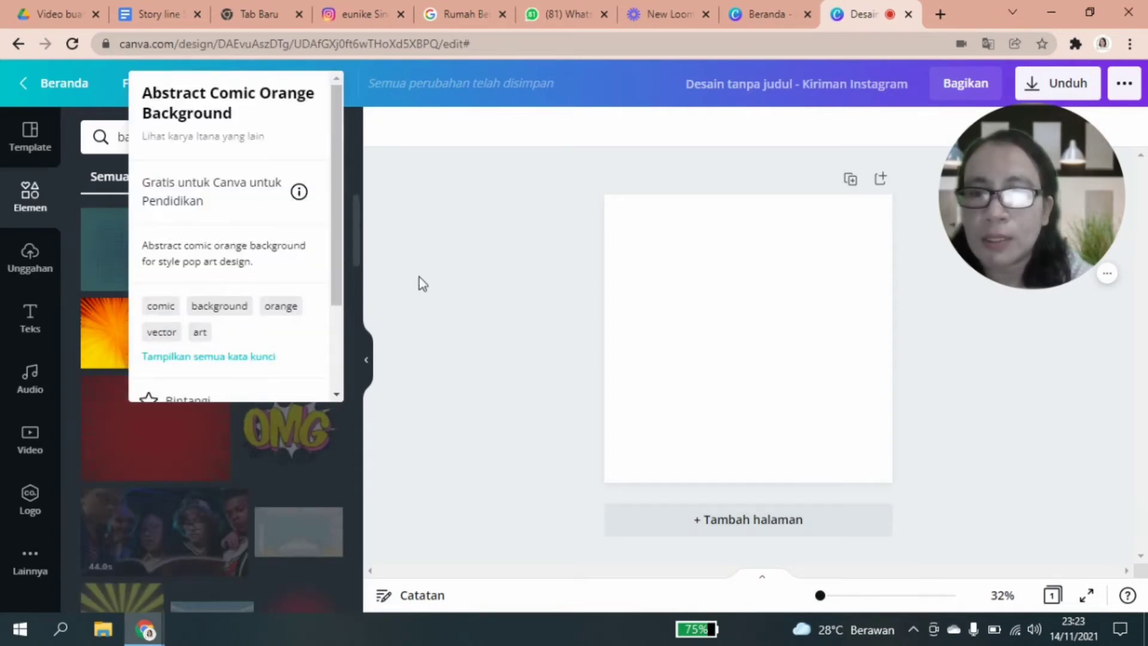
pyautogui.click(472, 373)
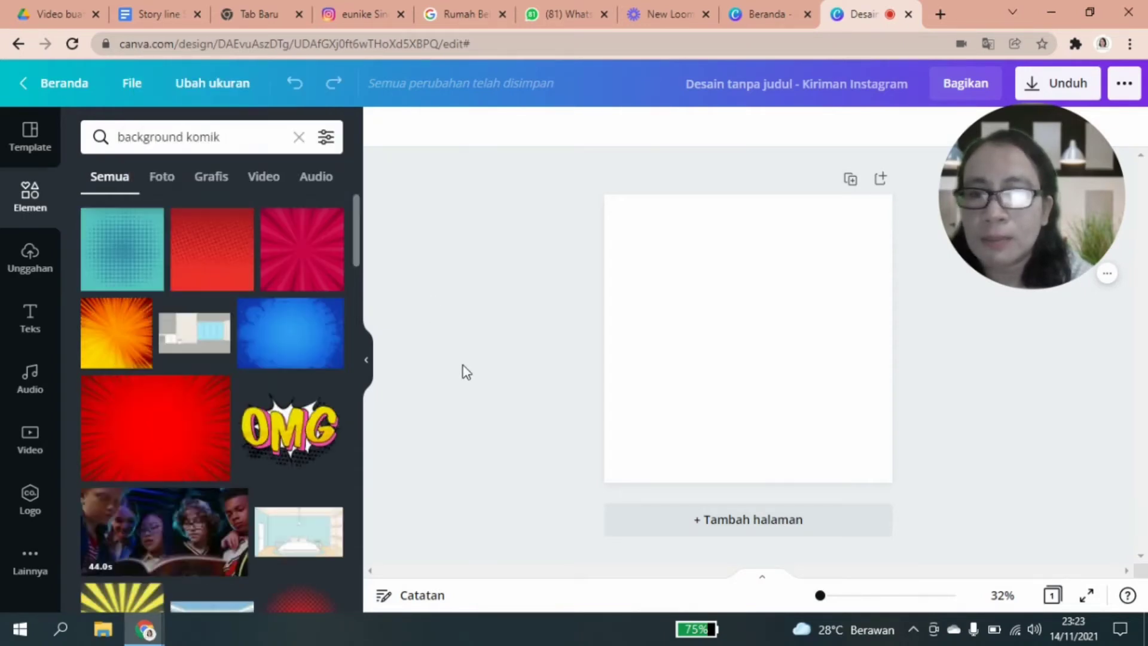
pyautogui.click(105, 353)
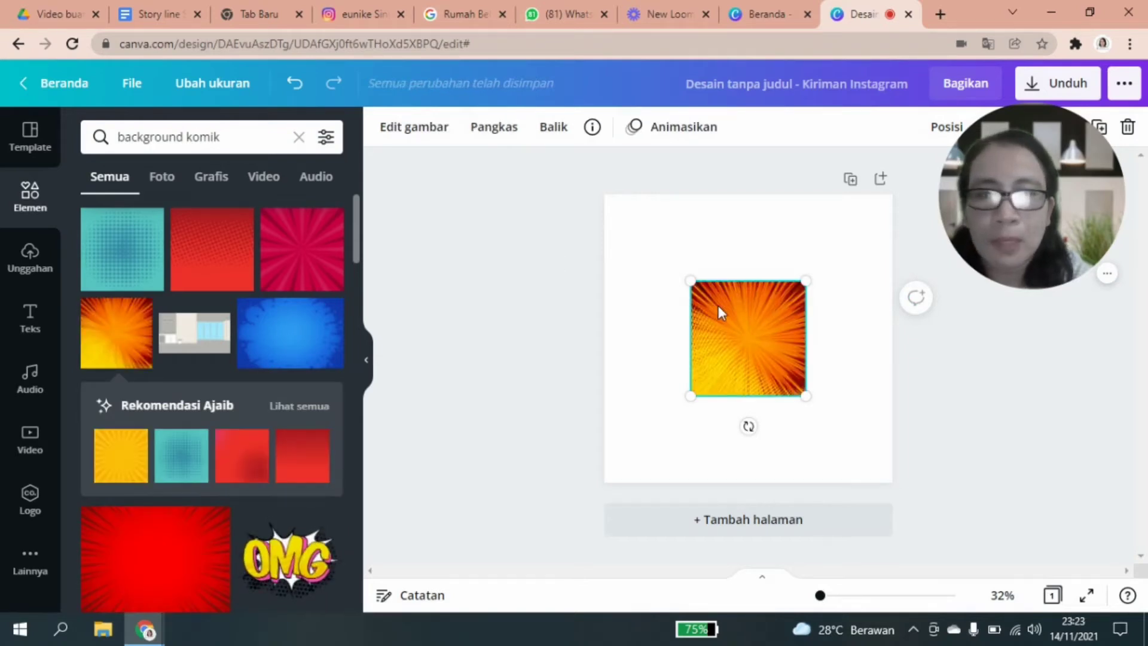
pyautogui.moveTo(716, 304); pyautogui.dragTo(629, 217)
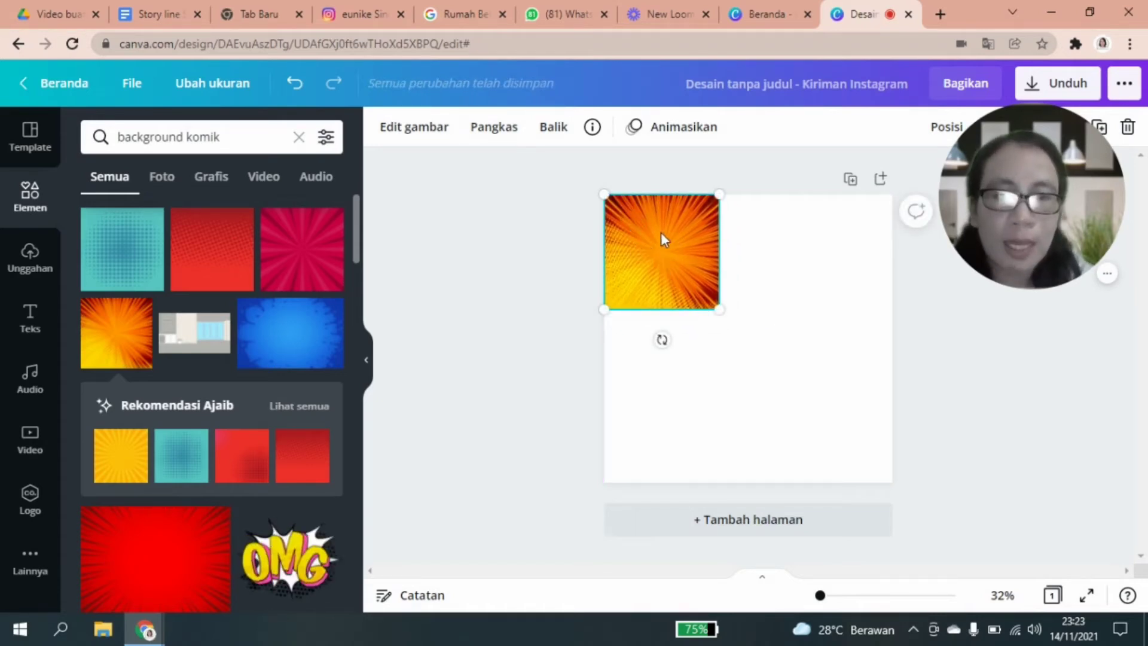
pyautogui.moveTo(720, 308); pyautogui.dragTo(887, 491)
pyautogui.click(917, 489)
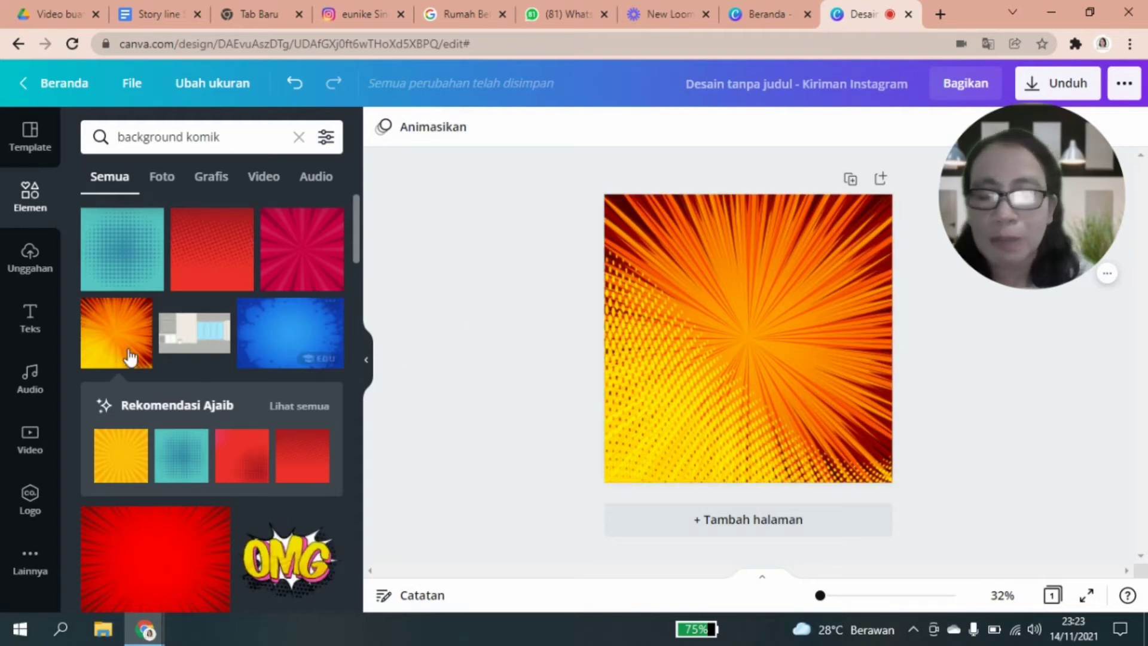
# Search the design elements for "balon komik".
pyautogui.click(31, 320)
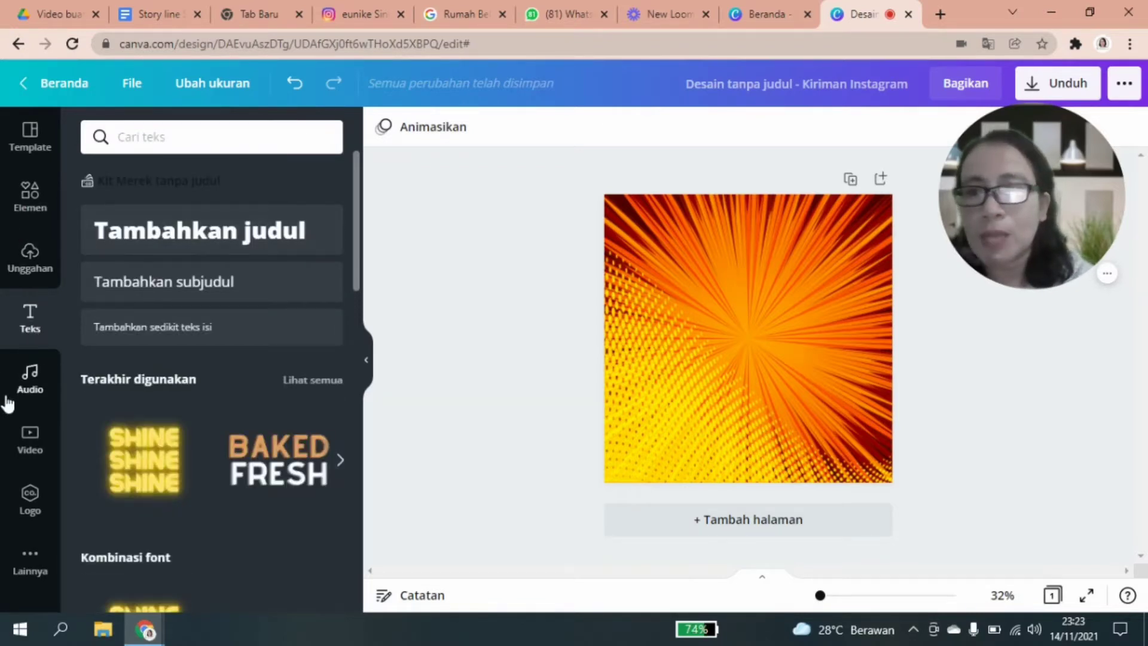
pyautogui.click(25, 213)
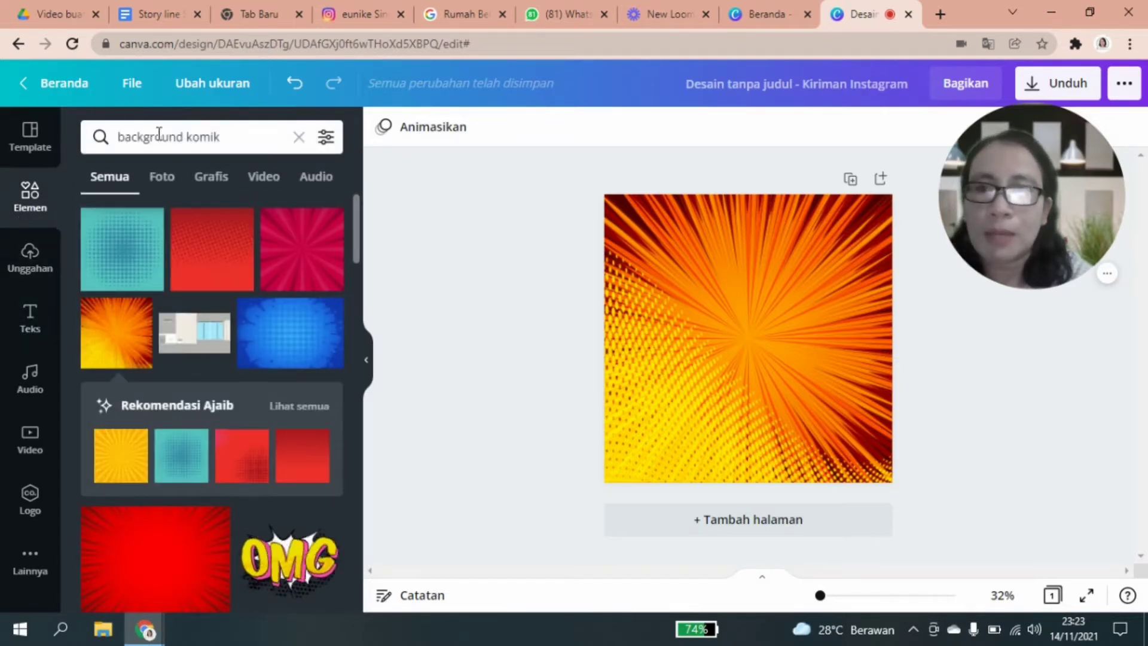
pyautogui.click(189, 137)
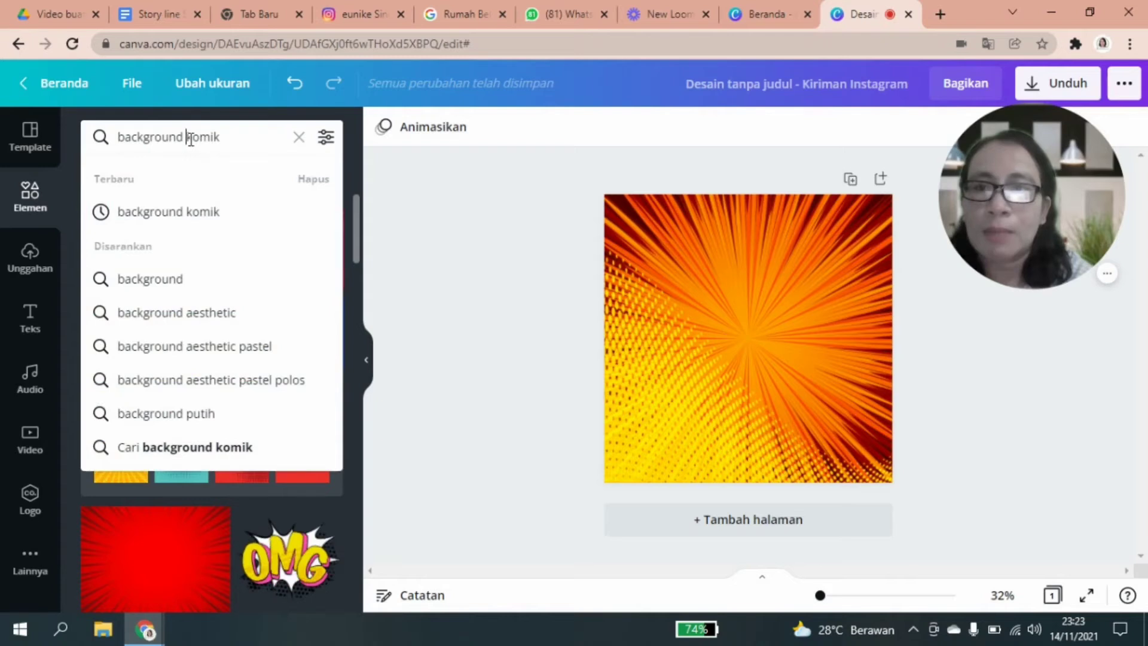
pyautogui.press('BackSpace')
pyautogui.press('BackSpace')
pyautogui.press('BackSpace')
pyautogui.press('BackSpace')
pyautogui.press('BackSpace')
pyautogui.press('BackSpace')
pyautogui.press('BackSpace')
pyautogui.press('BackSpace')
pyautogui.press('BackSpace')
pyautogui.press('BackSpace')
pyautogui.press('BackSpace')
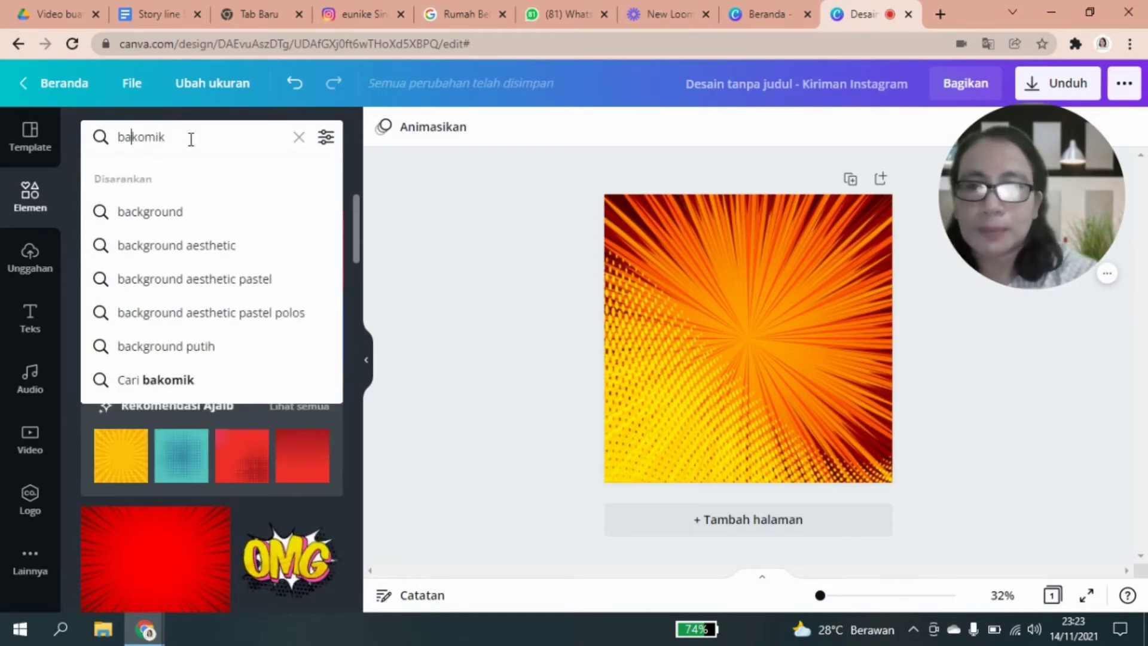
pyautogui.write('balon')
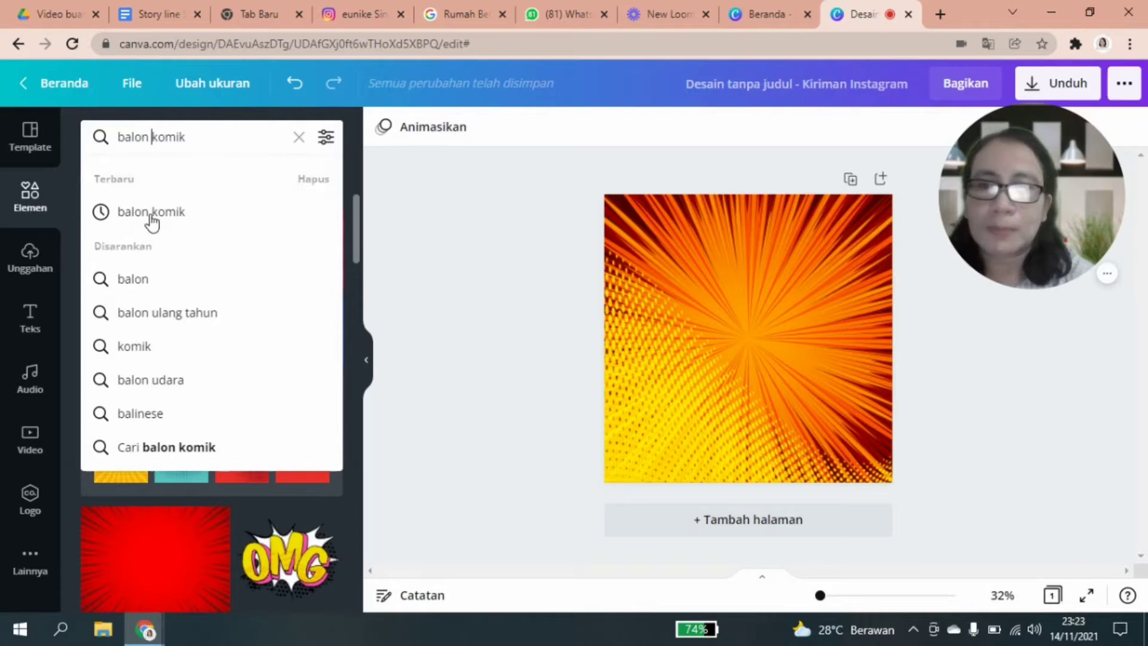
pyautogui.click(157, 215)
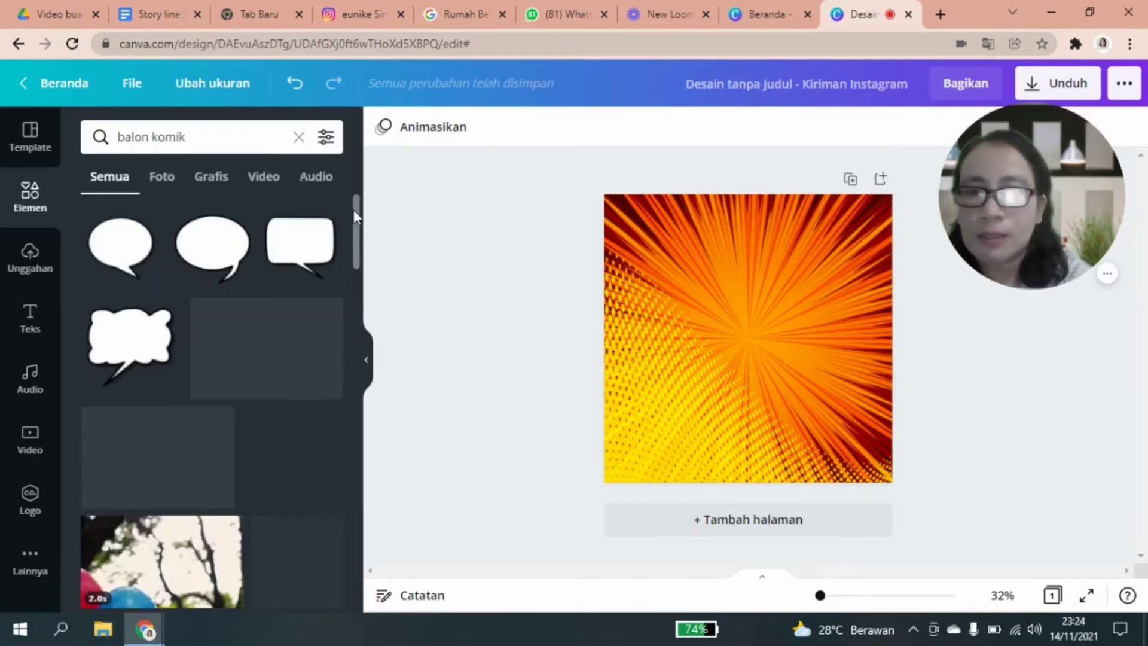
# Add the spiky white speech balloon and enlarge it over the middle of the orange background.
pyautogui.scroll(-2, 362, 227)
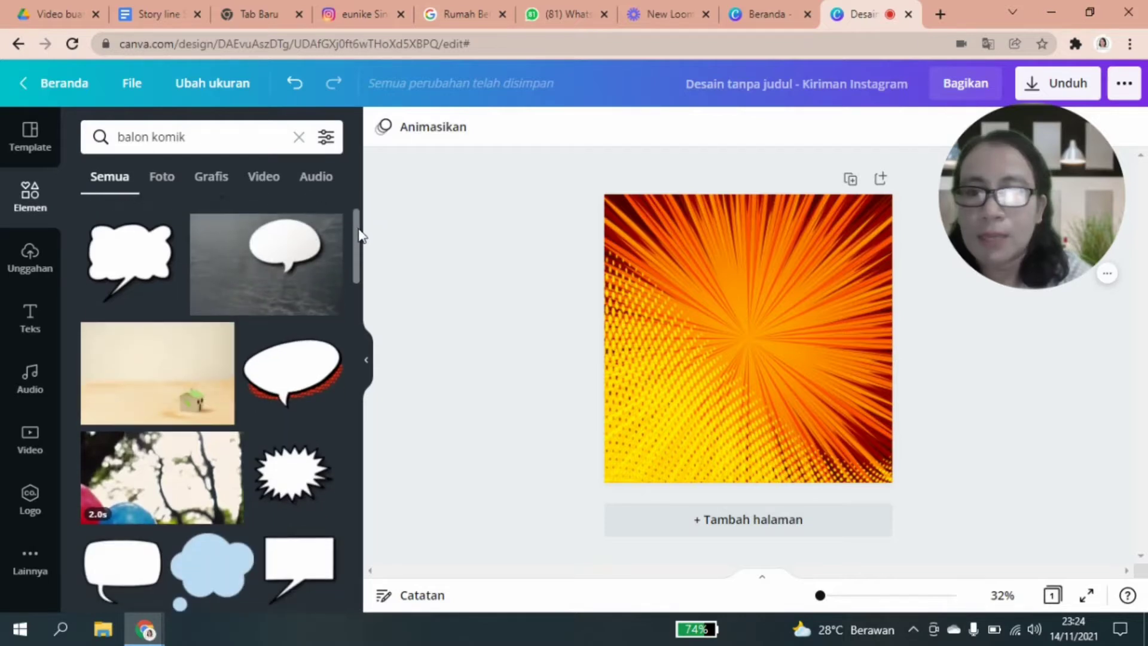
pyautogui.scroll(-2, 359, 233)
pyautogui.moveTo(357, 250); pyautogui.dragTo(351, 375)
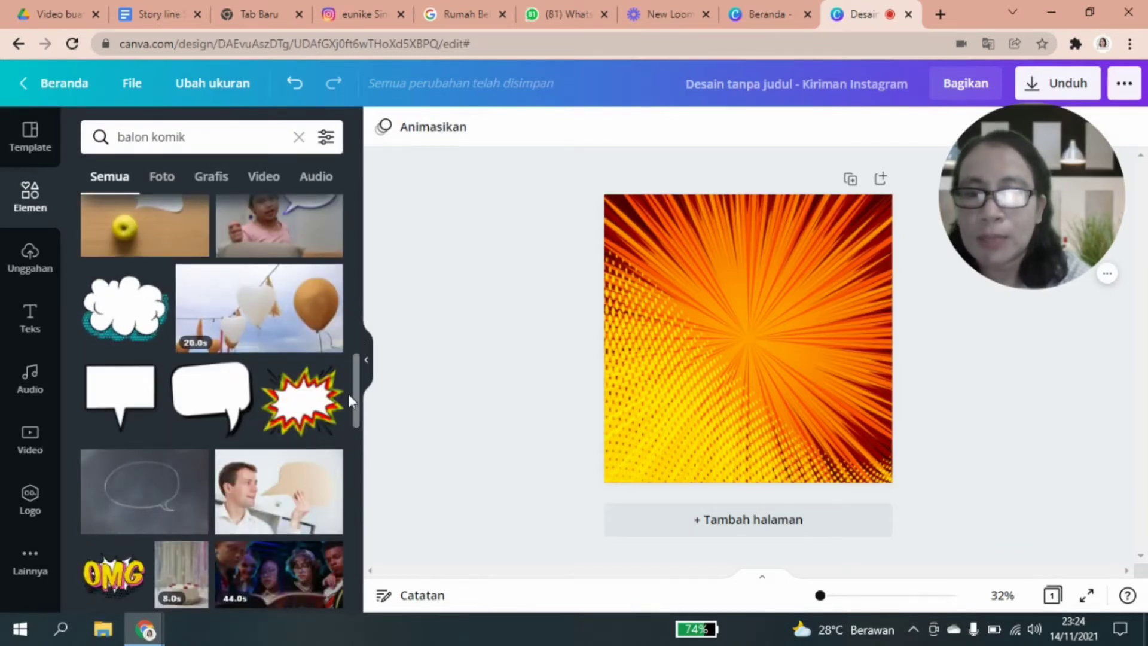
pyautogui.moveTo(356, 396); pyautogui.dragTo(335, 266)
pyautogui.click(302, 308)
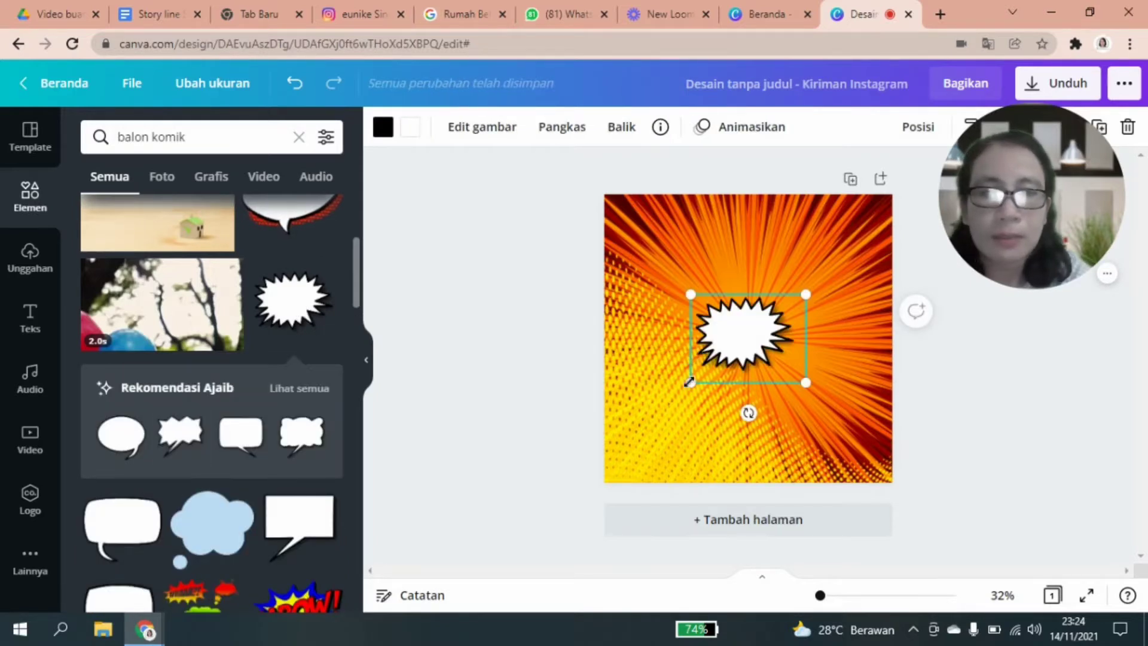
pyautogui.moveTo(689, 382); pyautogui.dragTo(652, 411)
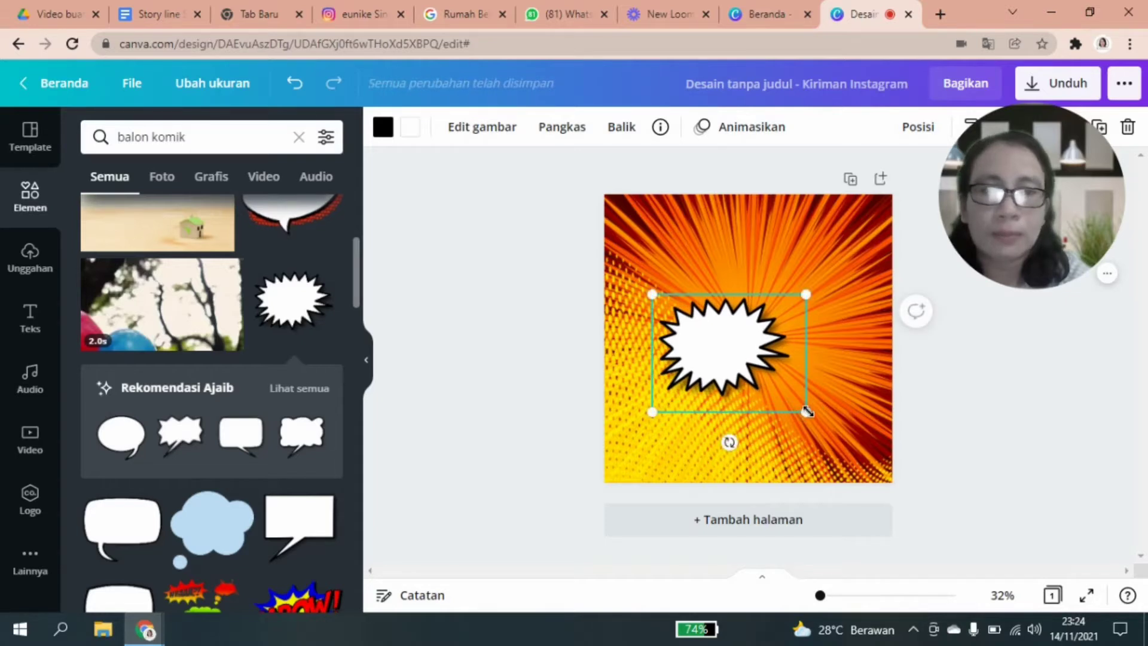
pyautogui.moveTo(832, 422); pyautogui.dragTo(896, 471)
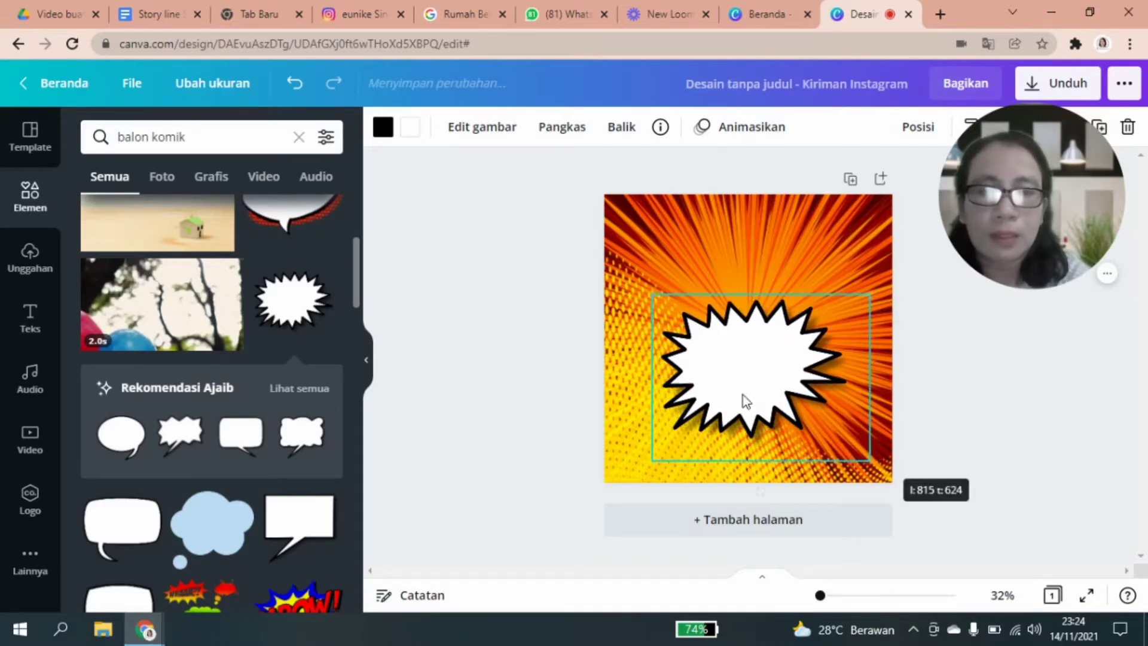
pyautogui.moveTo(730, 364); pyautogui.dragTo(732, 344)
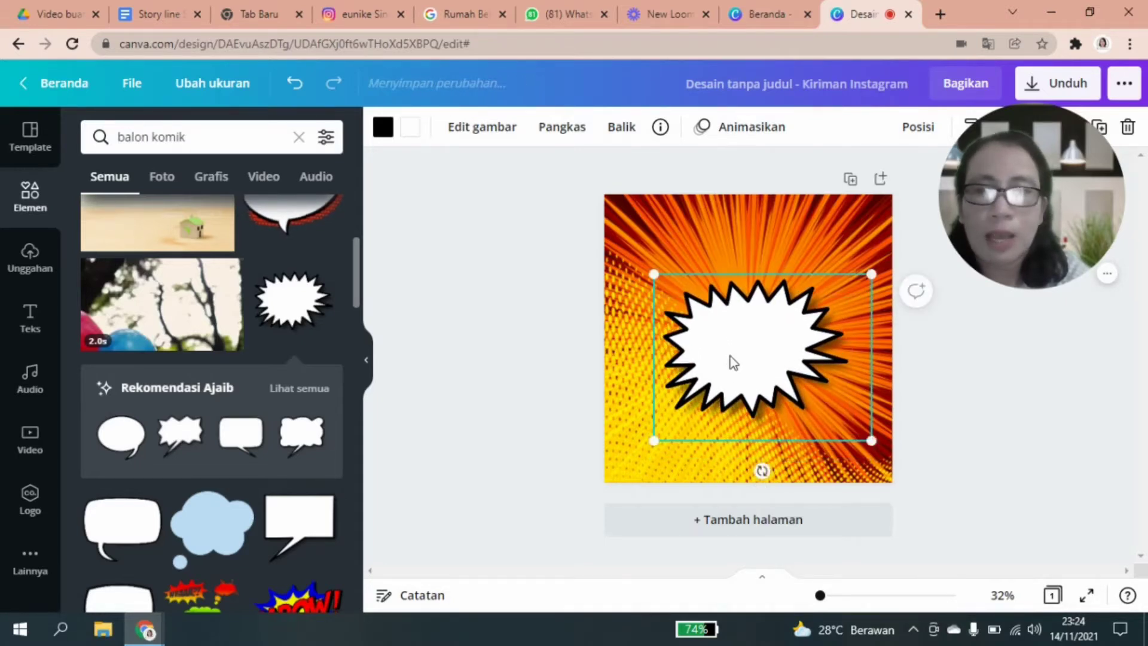
# Add a subheading text box below the speech balloon reading "Rahasia otak kiri - kanan".
pyautogui.click(30, 318)
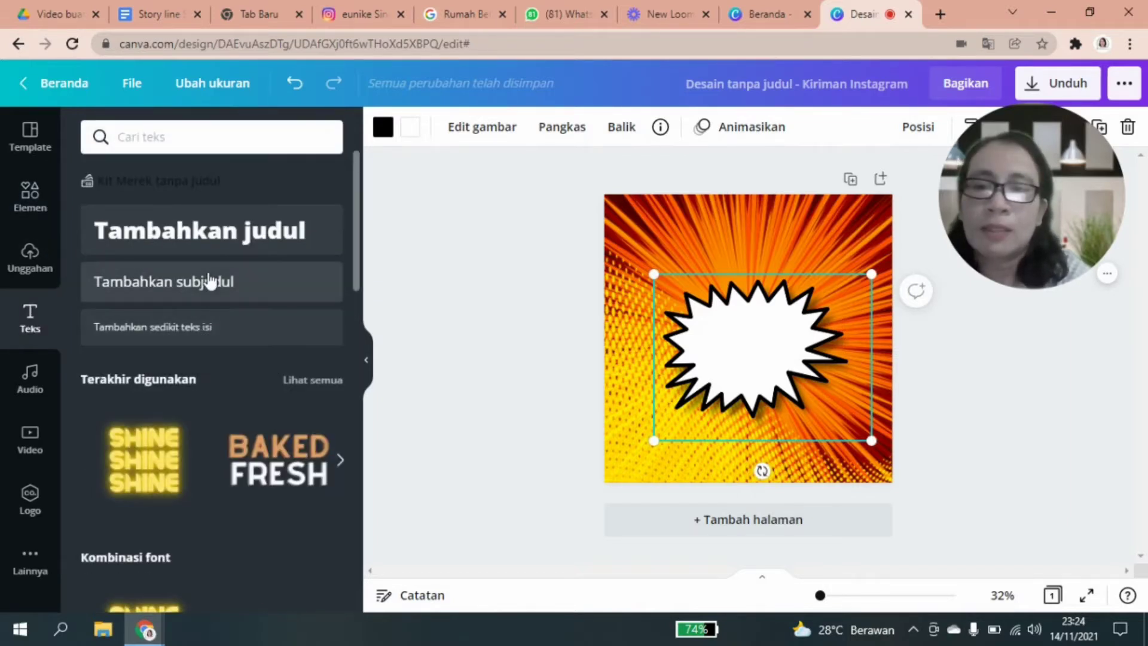
pyautogui.click(232, 294)
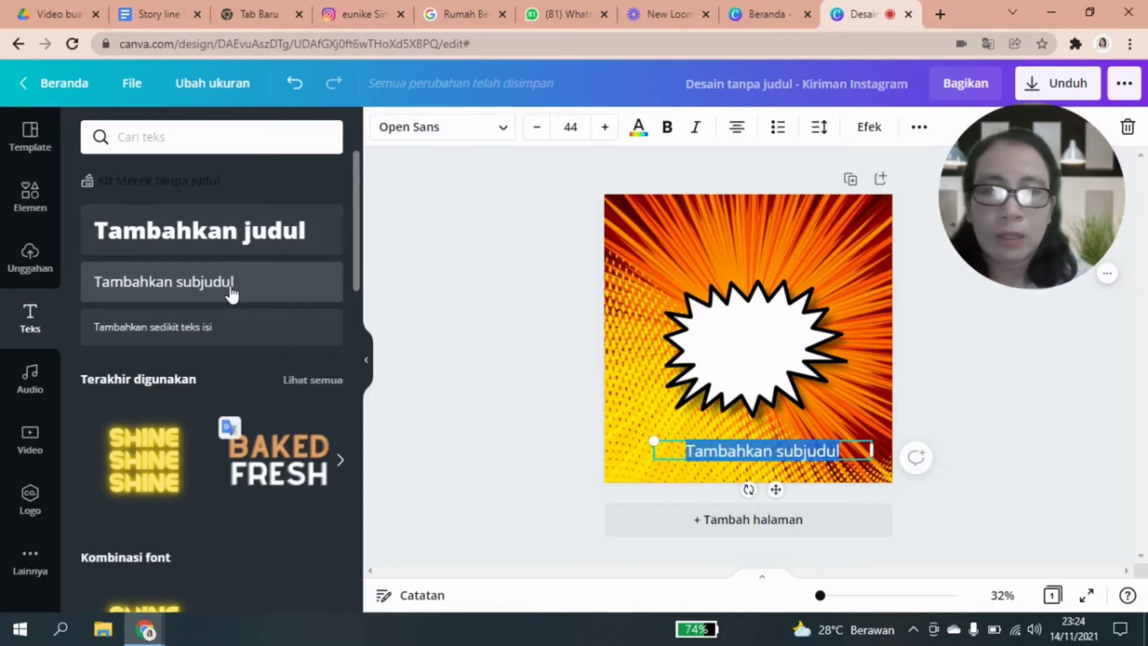
pyautogui.write('R')
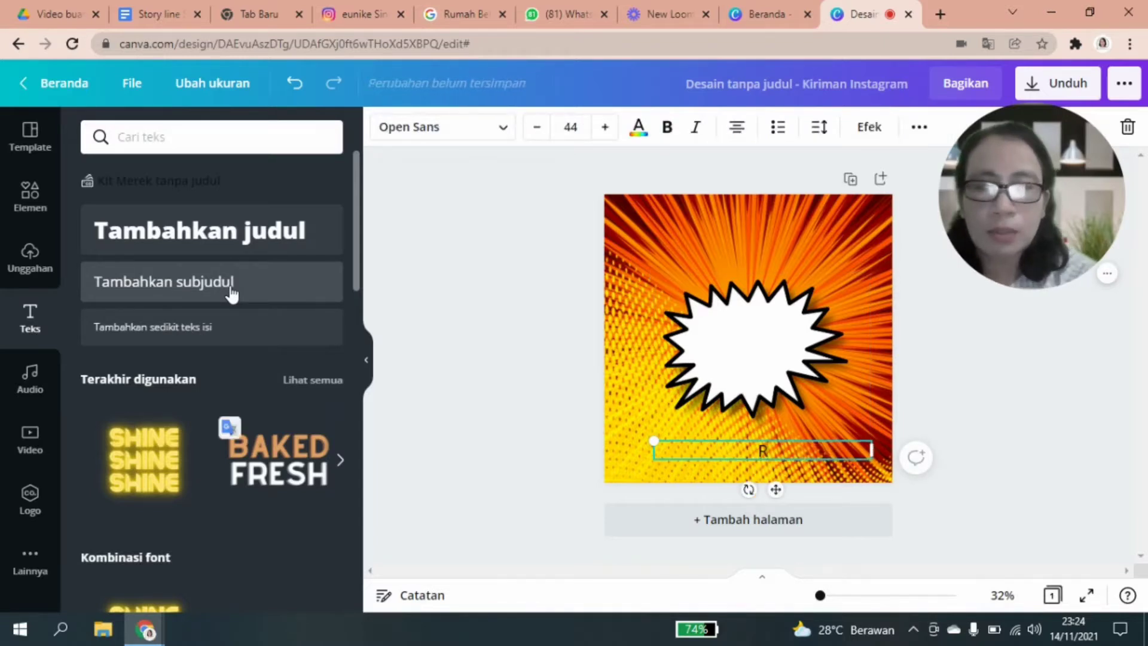
pyautogui.write('ahasia')
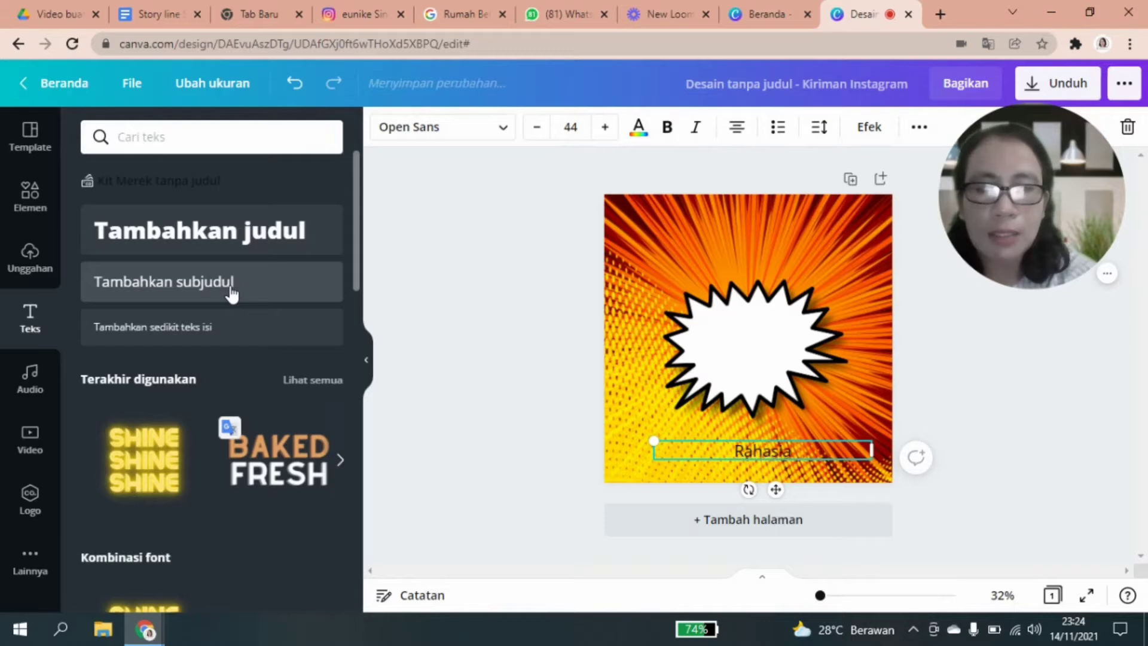
pyautogui.write(' otak')
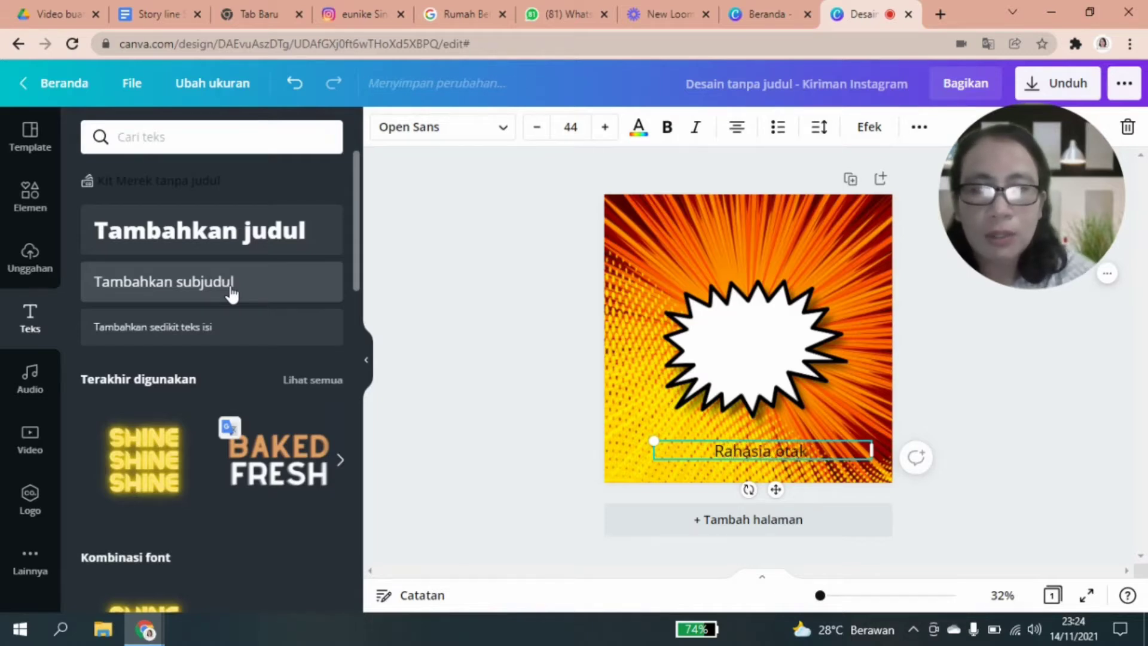
pyautogui.write(' kiri')
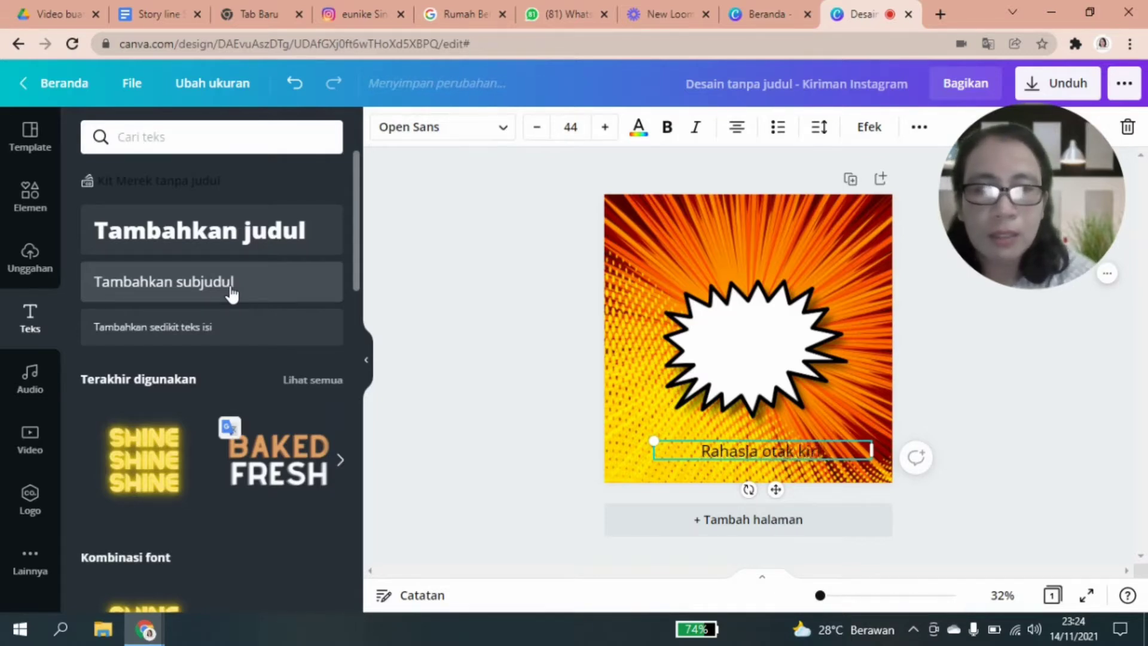
pyautogui.write(' - kanan')
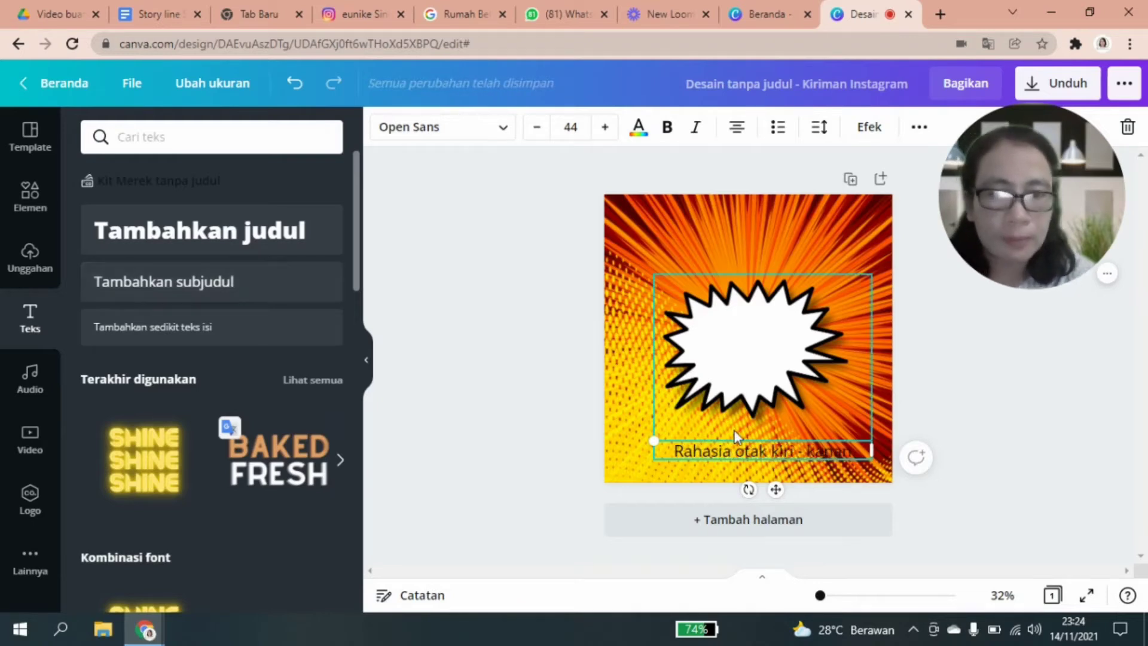
# Capitalize the words in the title text so it reads "Rahasia Otak Kiri - Kanan".
pyautogui.click(746, 455)
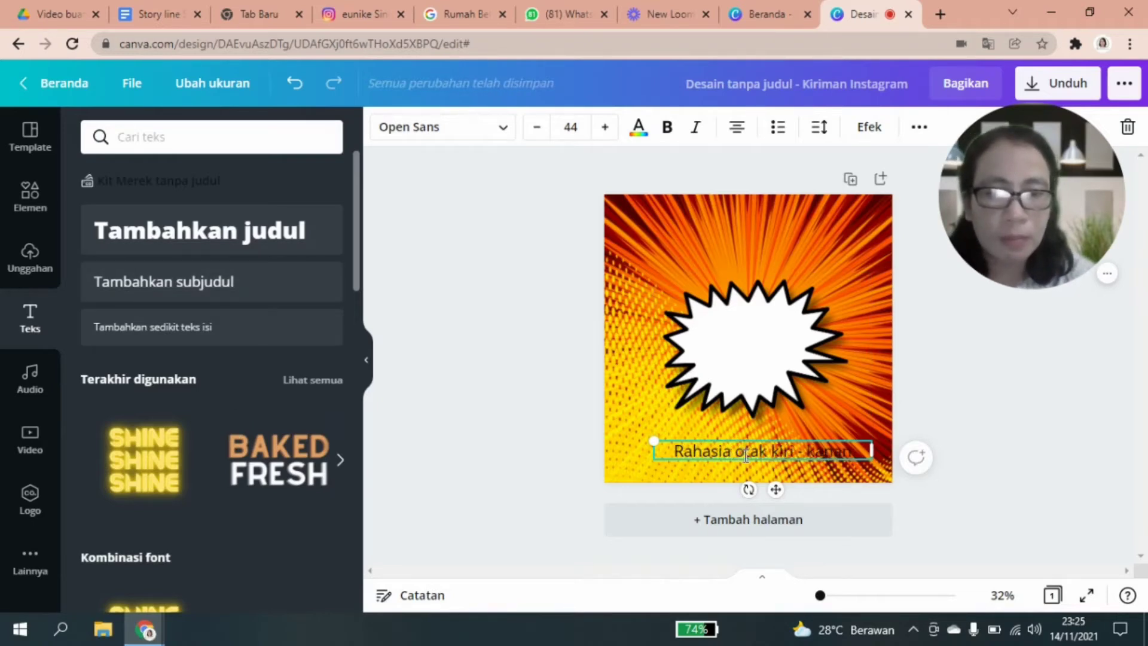
pyautogui.press('BackSpace')
pyautogui.write('O')
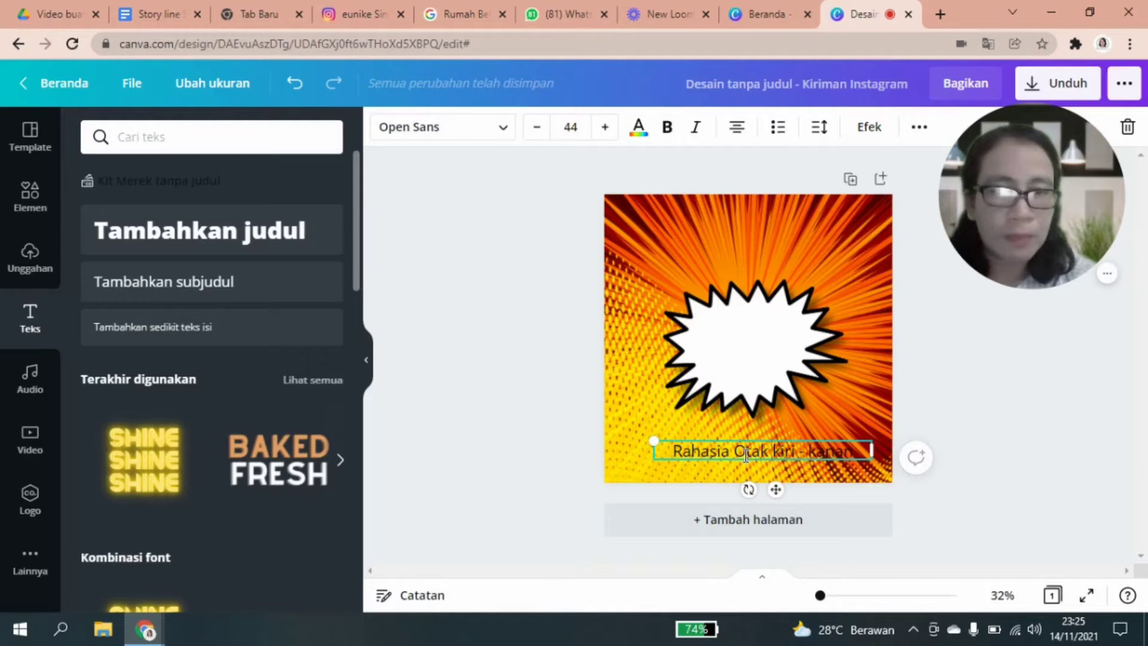
pyautogui.press('Right')
pyautogui.press('Right')
pyautogui.press('Right')
pyautogui.press('Right')
pyautogui.press('Right')
pyautogui.press('BackSpace')
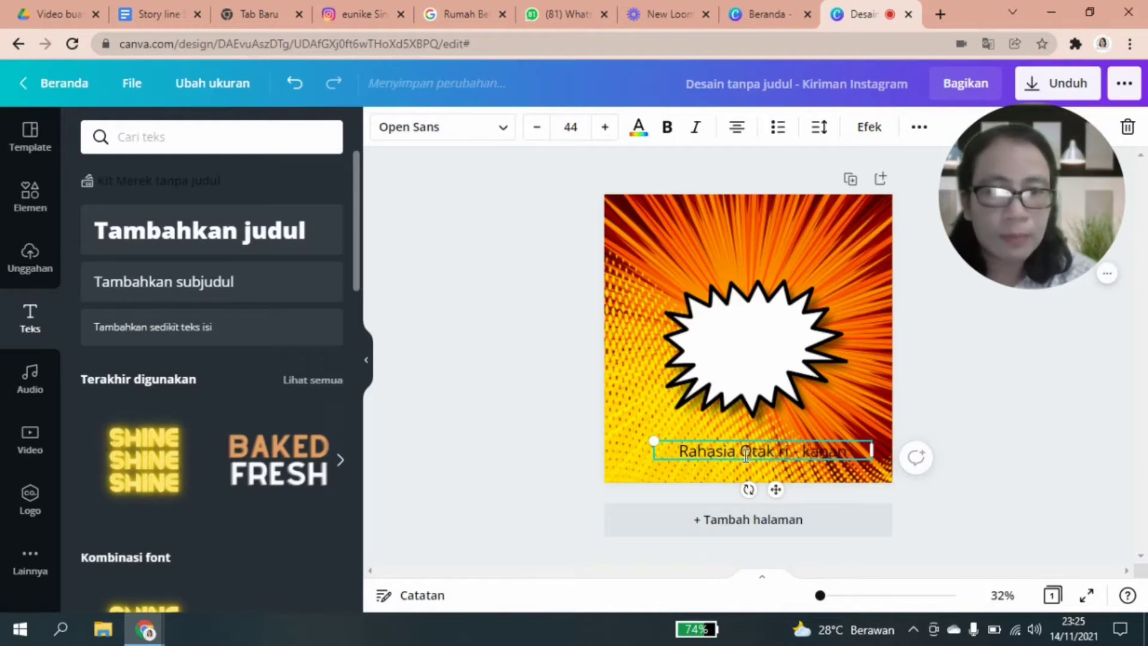
pyautogui.write('Ki')
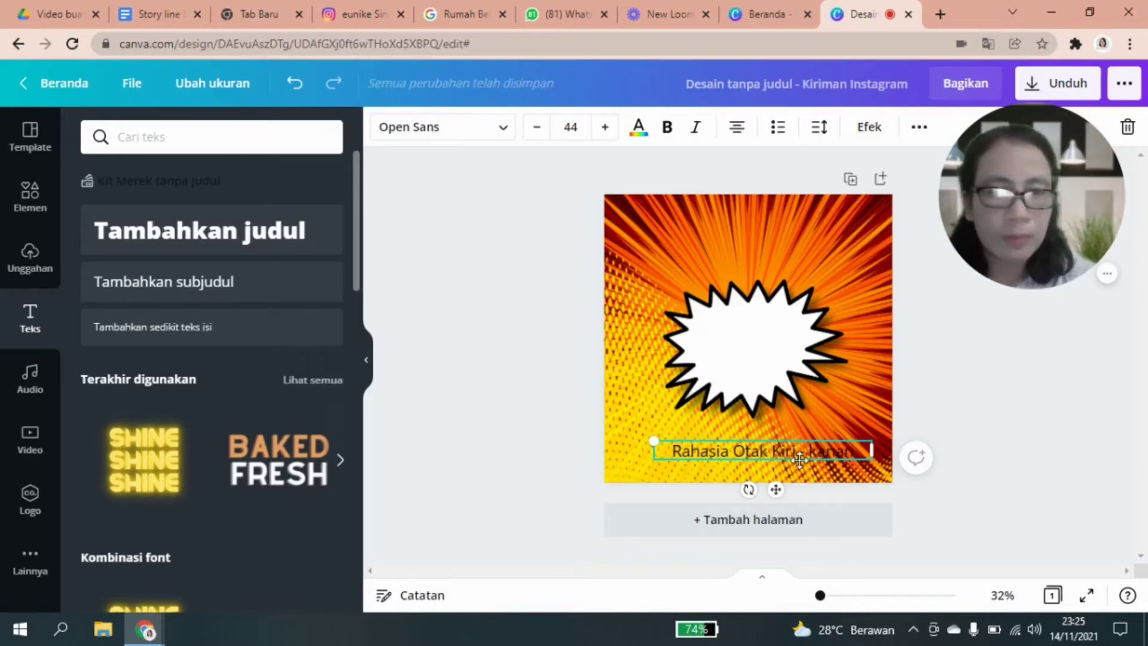
pyautogui.click(820, 453)
pyautogui.press('BackSpace')
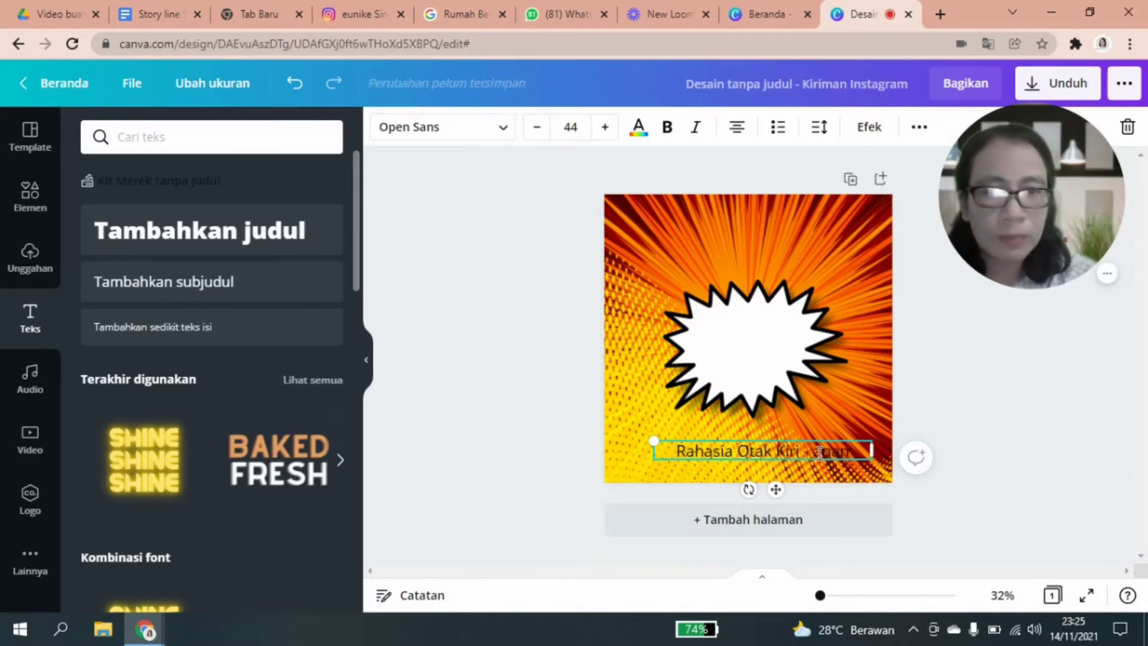
pyautogui.write('K')
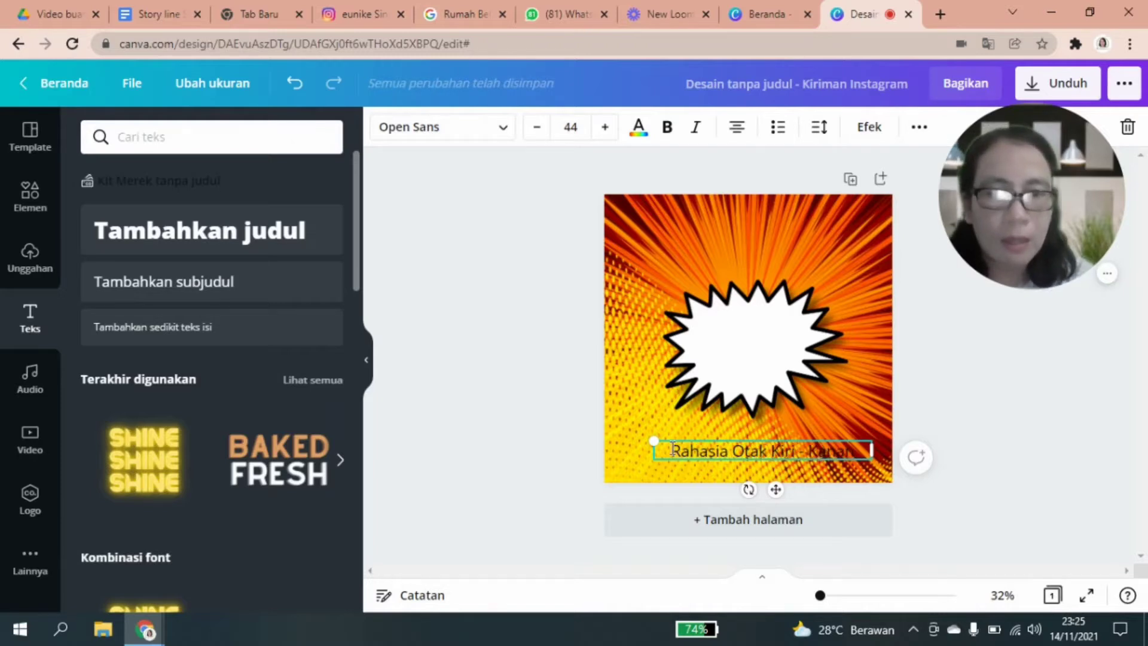
# Format the whole title text as bold at size 34 in the Shrikhand font.
pyautogui.moveTo(670, 450); pyautogui.dragTo(859, 455)
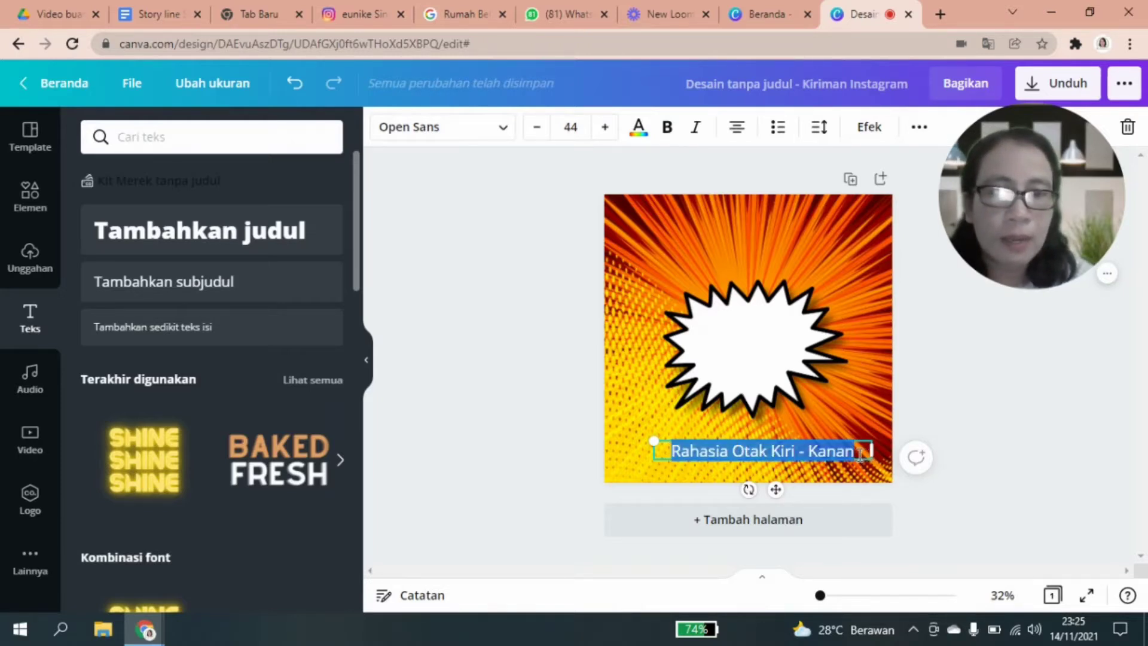
pyautogui.click(667, 129)
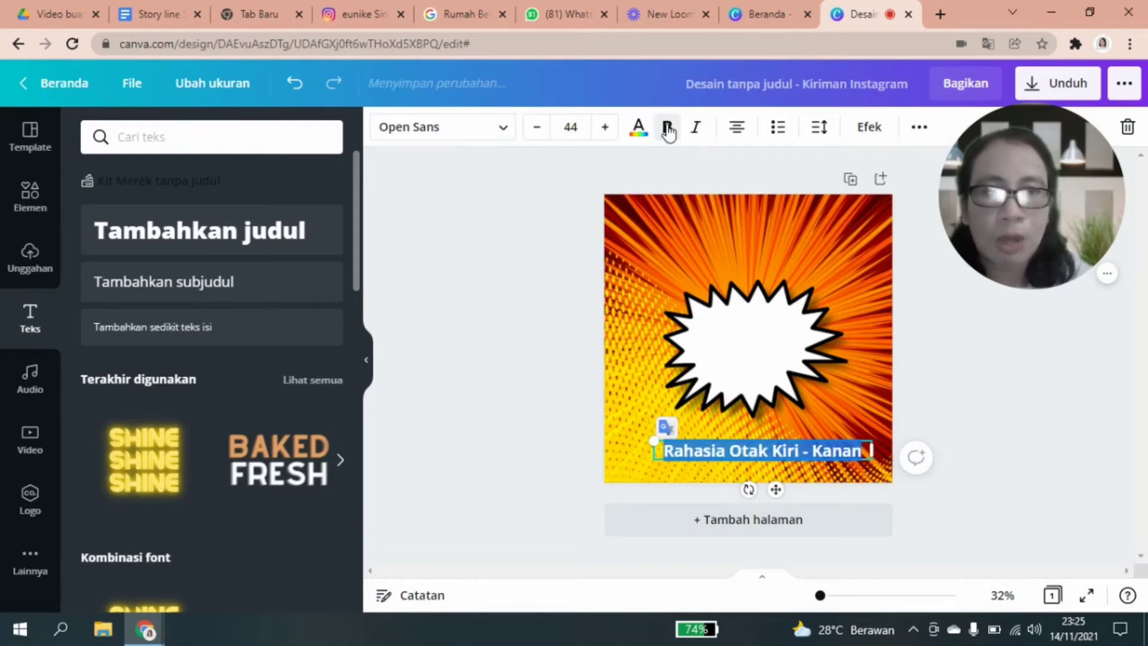
pyautogui.click(537, 128)
pyautogui.click(538, 128)
pyautogui.click(538, 128)
pyautogui.click(537, 128)
pyautogui.click(538, 128)
pyautogui.click(538, 127)
pyautogui.click(537, 128)
pyautogui.click(537, 128)
pyautogui.click(538, 128)
pyautogui.click(537, 128)
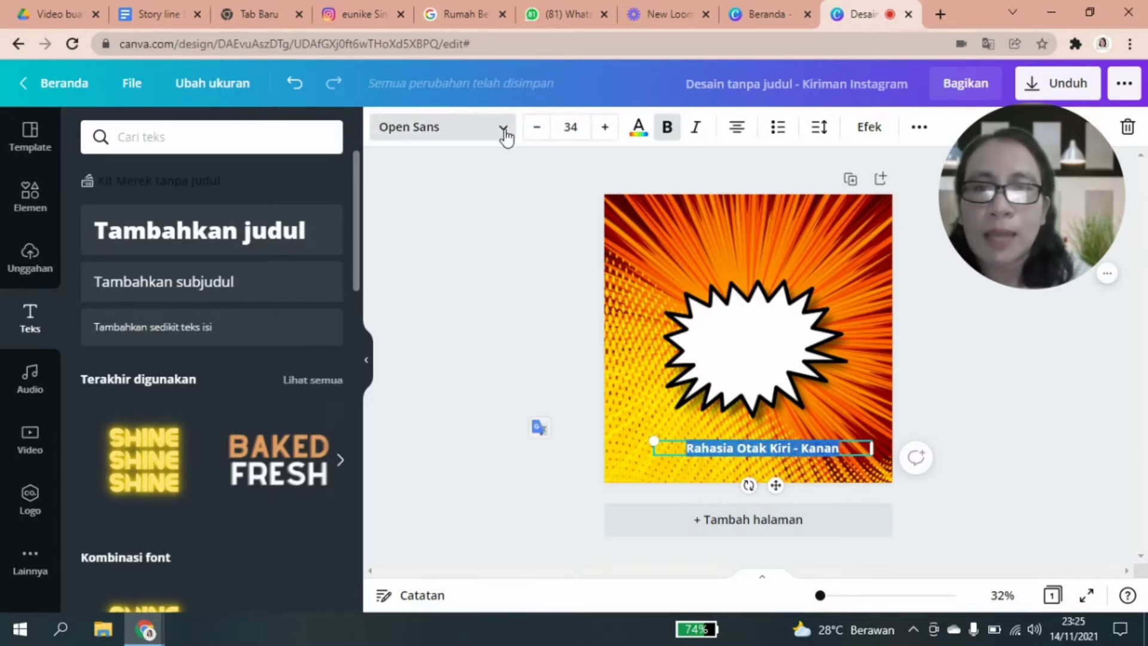
pyautogui.click(504, 134)
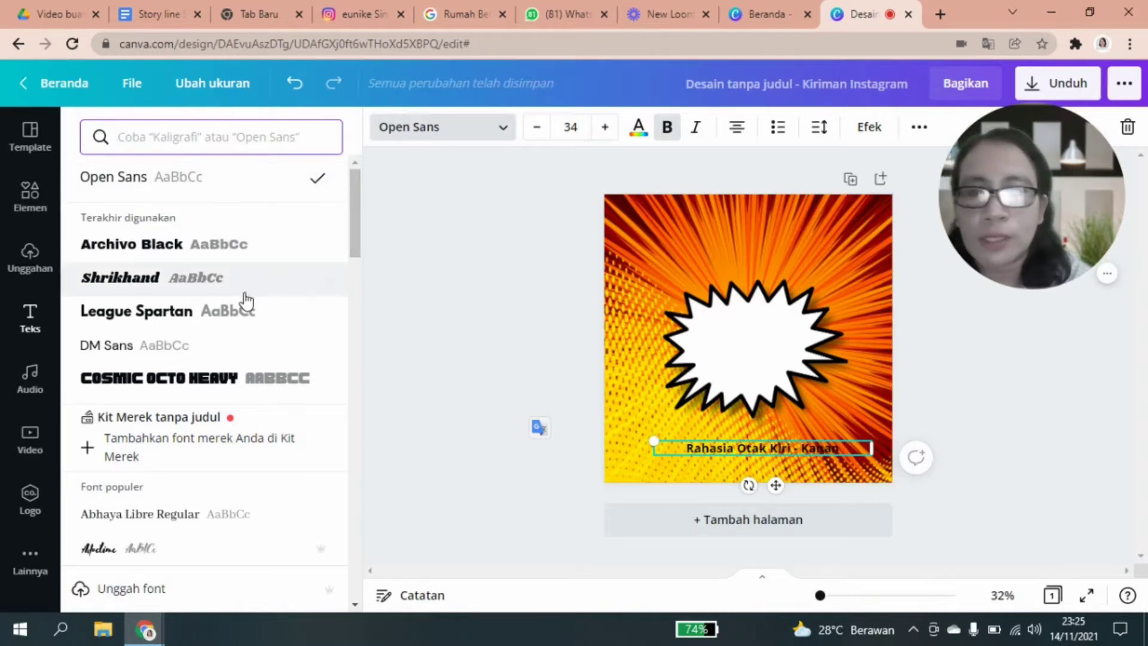
pyautogui.click(107, 288)
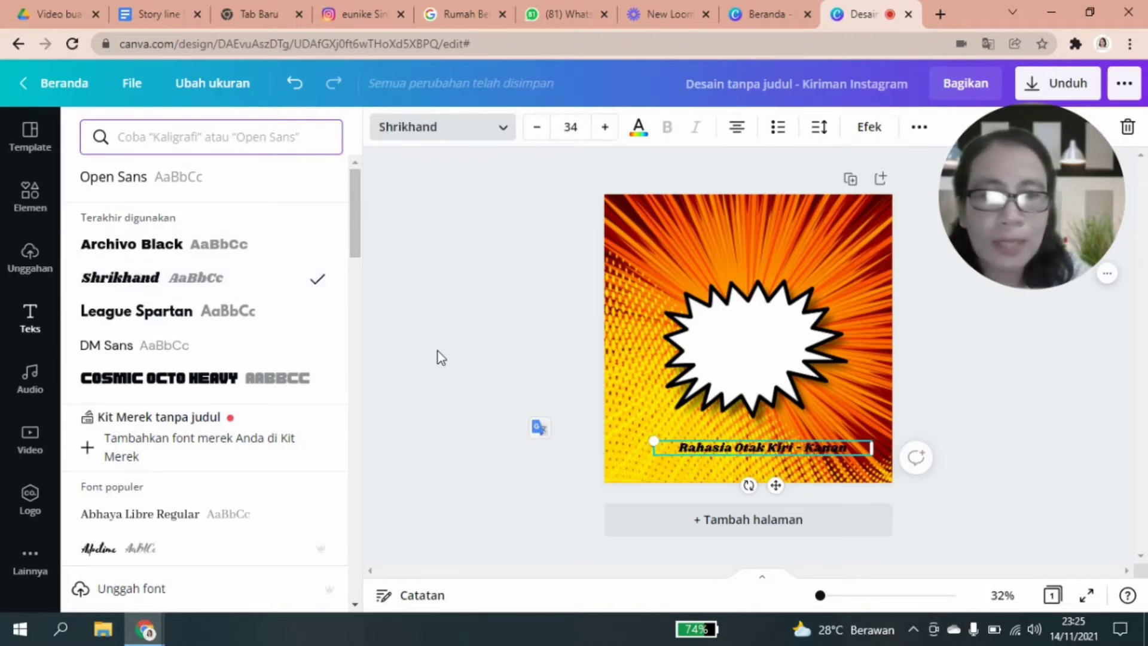
# Position the title inside the white speech balloon and split it into two lines after "Rahasia".
pyautogui.moveTo(780, 459); pyautogui.dragTo(782, 386)
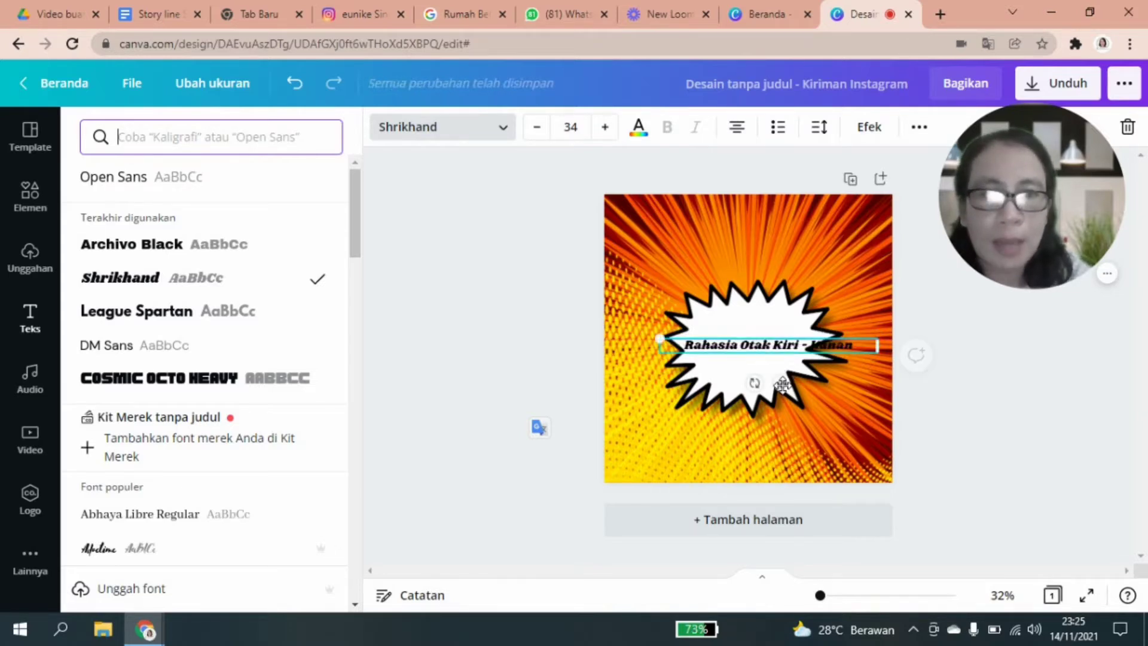
pyautogui.click(743, 340)
pyautogui.press('Return')
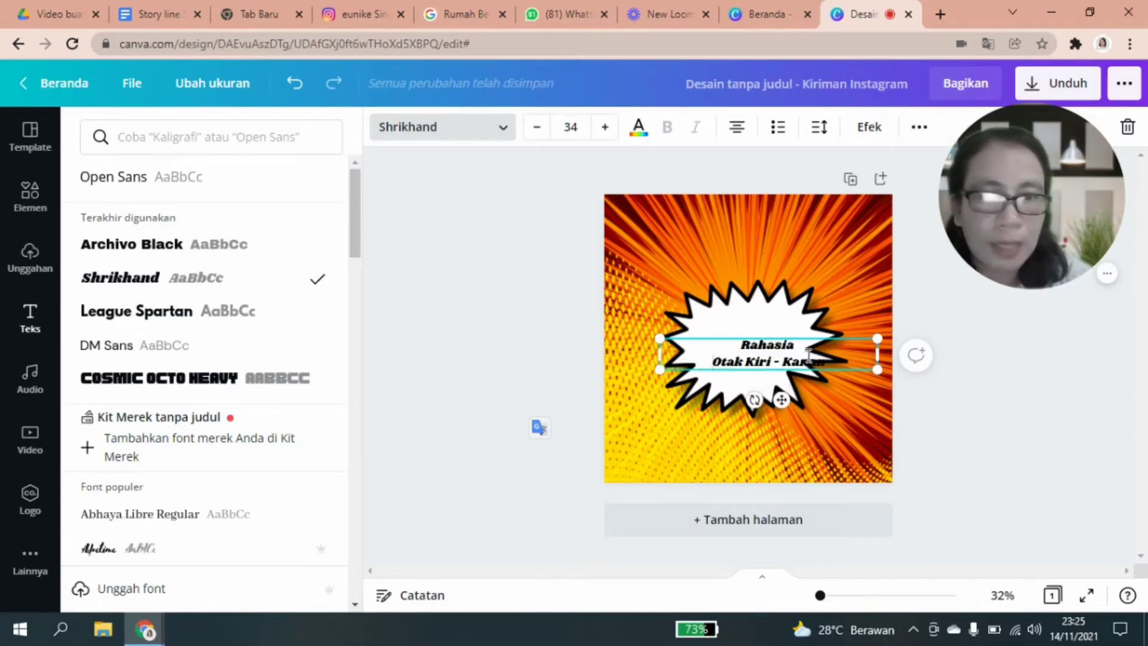
pyautogui.moveTo(777, 394); pyautogui.dragTo(765, 388)
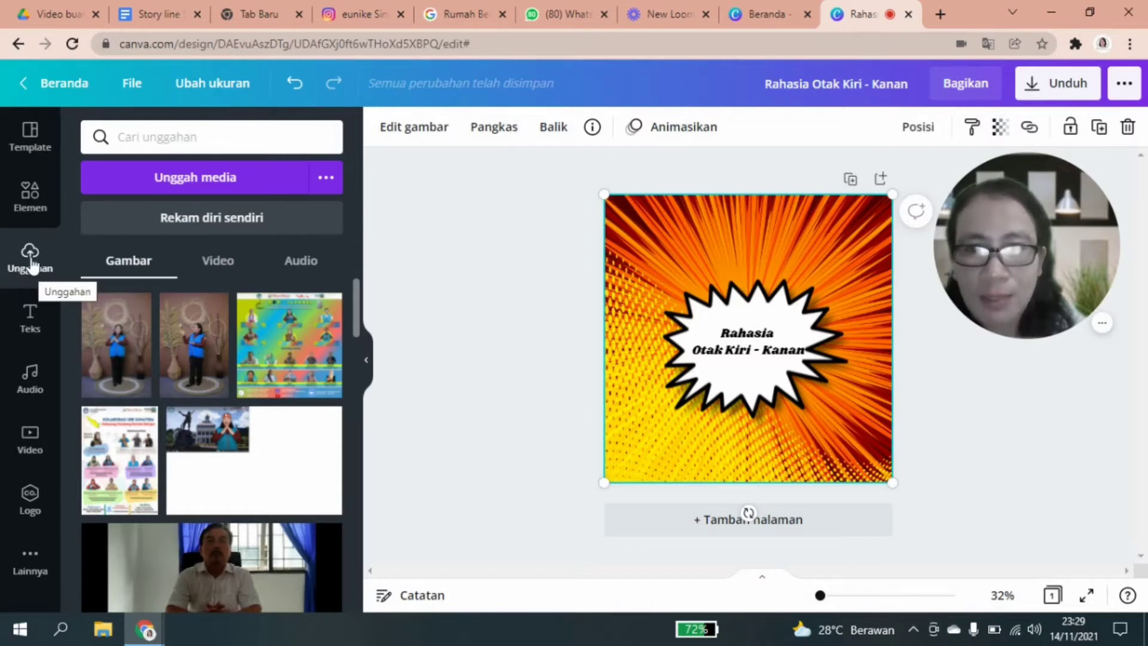
# Start a media upload and search the Downloads folder for "rumah belajar".
pyautogui.click(230, 190)
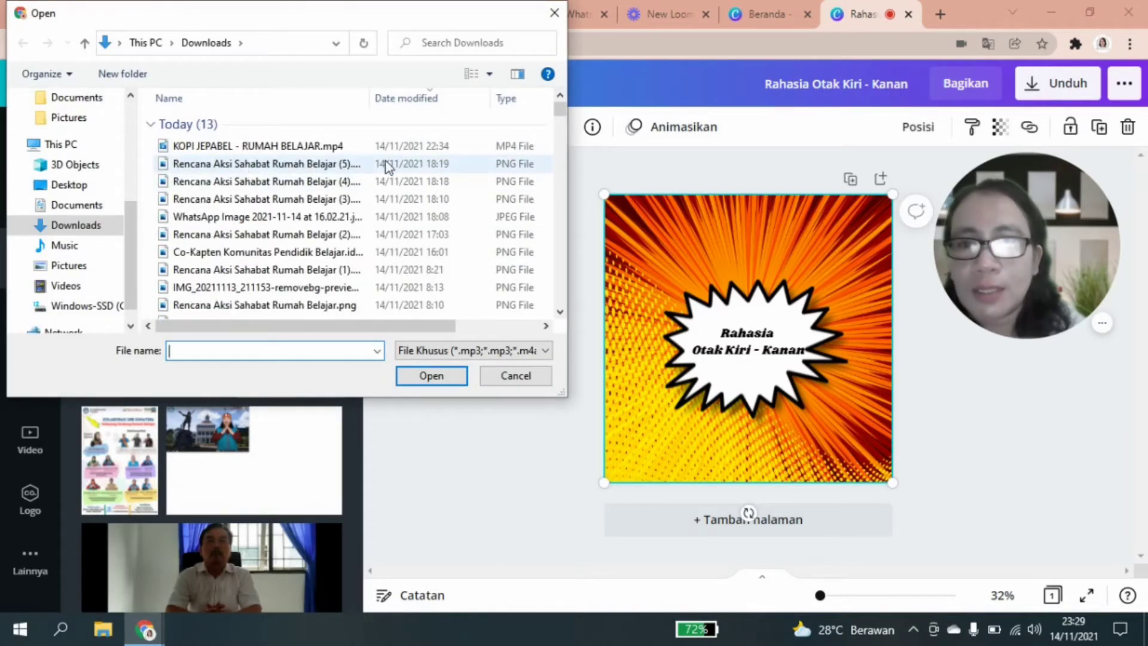
pyautogui.moveTo(564, 112); pyautogui.dragTo(560, 95)
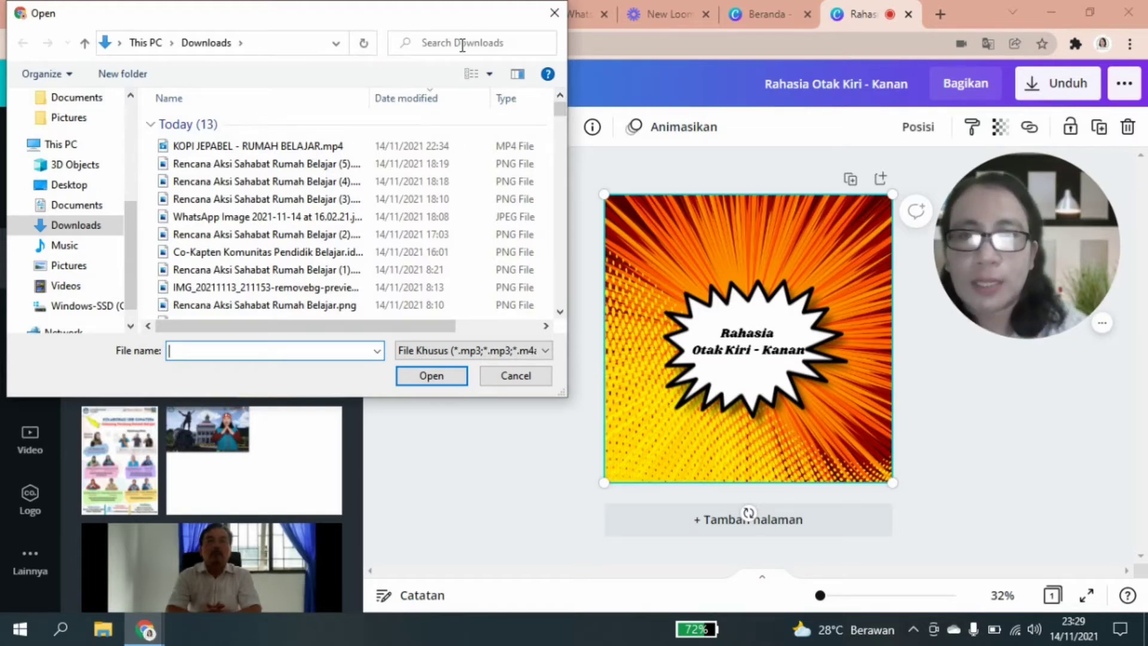
pyautogui.click(429, 44)
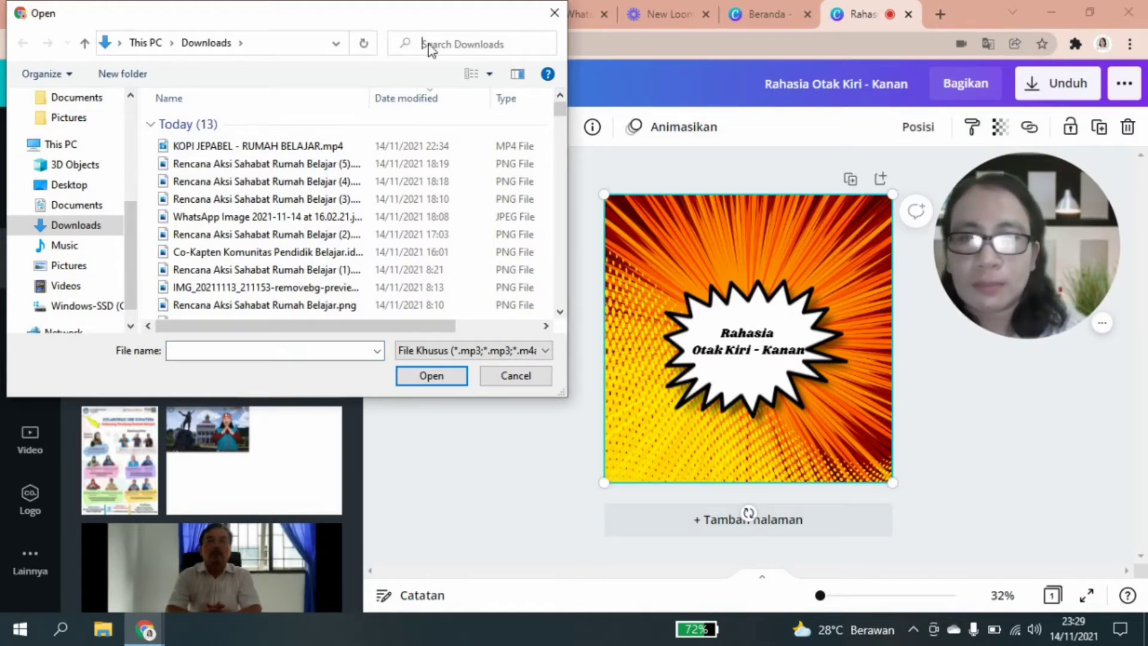
pyautogui.write('r')
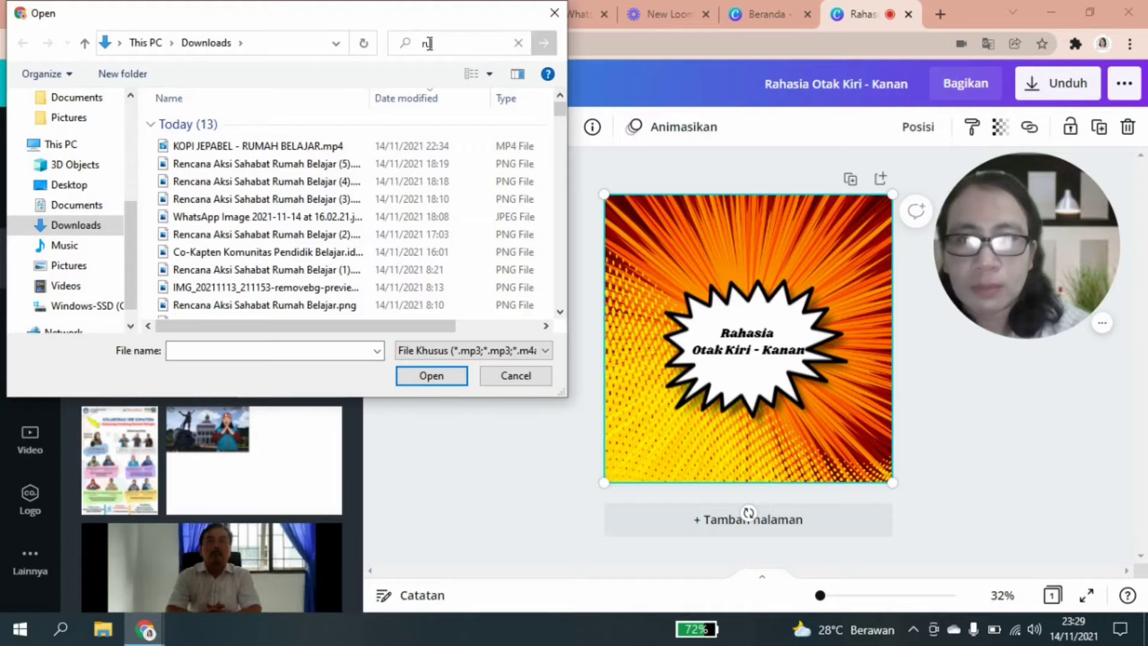
pyautogui.write('umah')
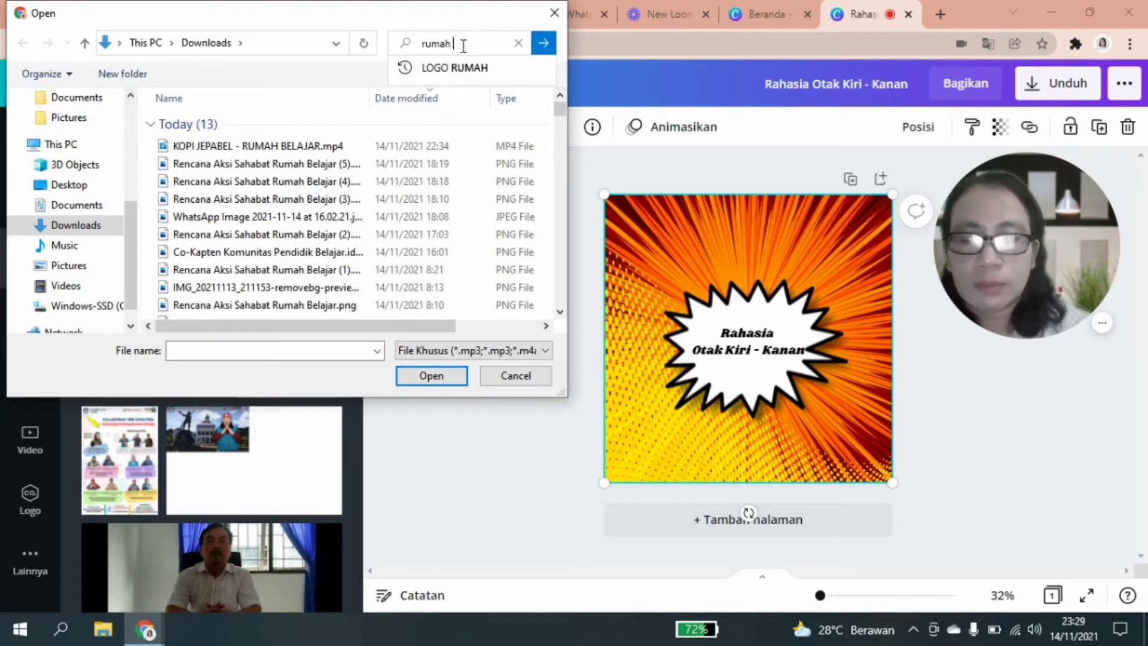
pyautogui.write(' belaaj')
pyautogui.press('BackSpace')
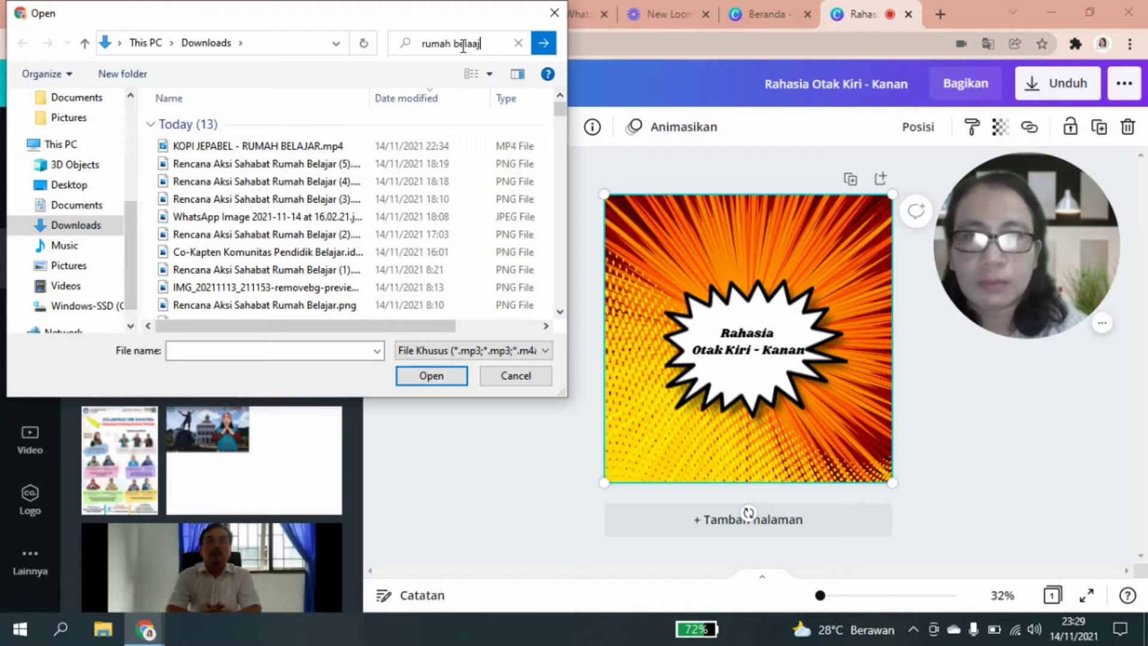
pyautogui.write('r')
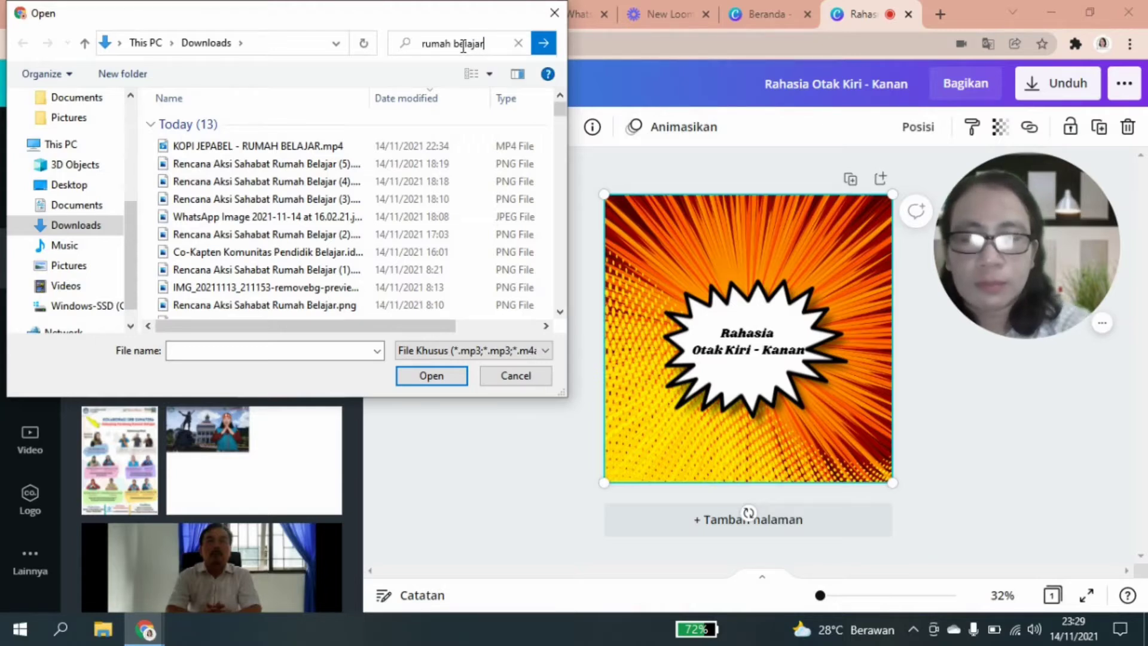
pyautogui.press('Tab')
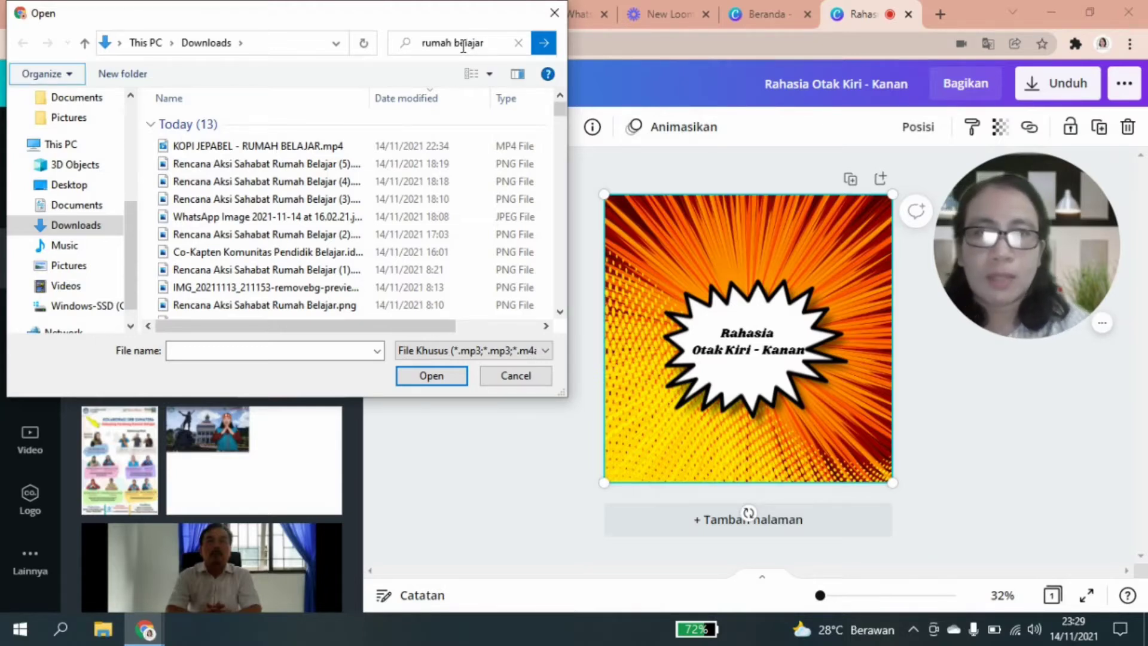
pyautogui.click(449, 374)
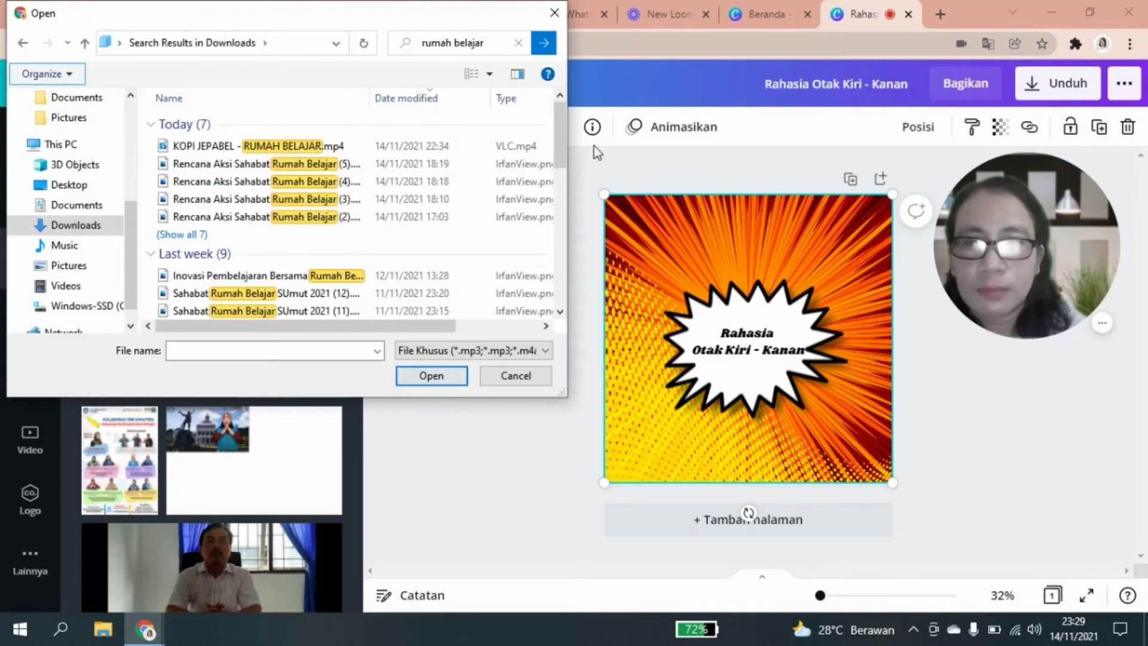
# Upload the logo_rumah_belajar.png file from the search results.
pyautogui.moveTo(558, 125); pyautogui.dragTo(564, 260)
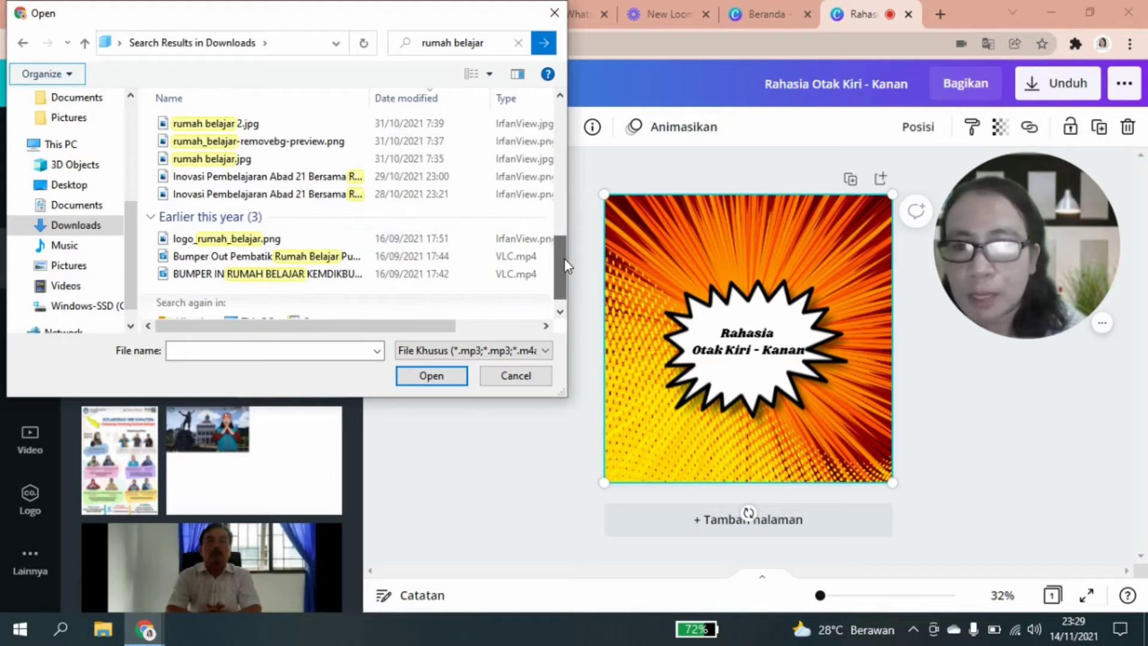
pyautogui.click(279, 239)
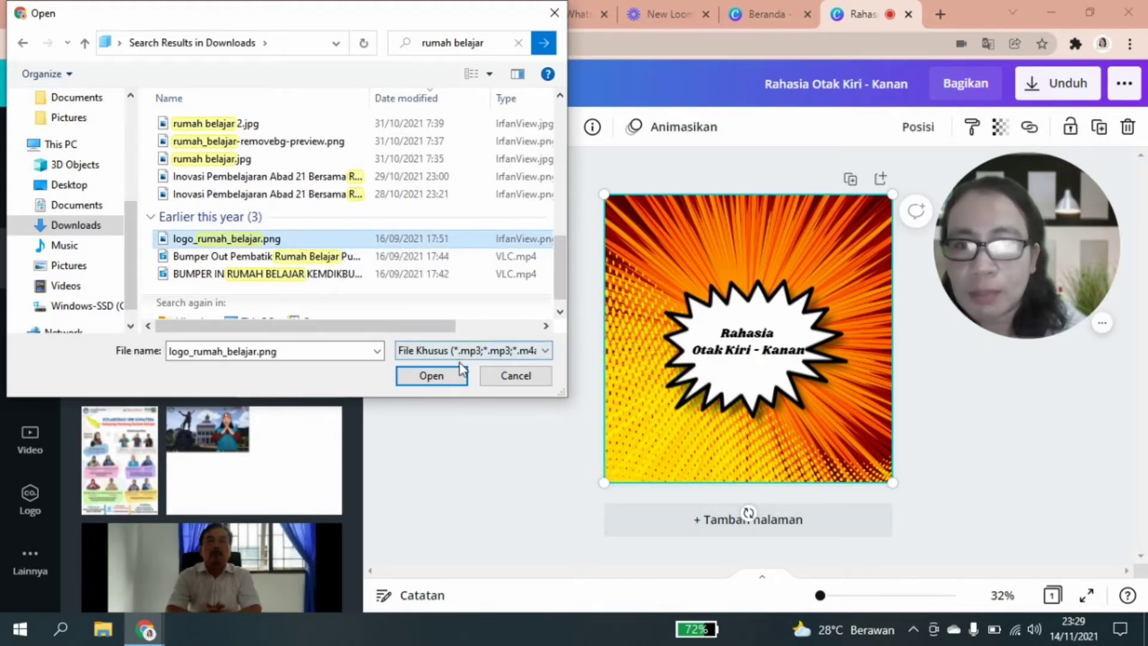
pyautogui.click(431, 375)
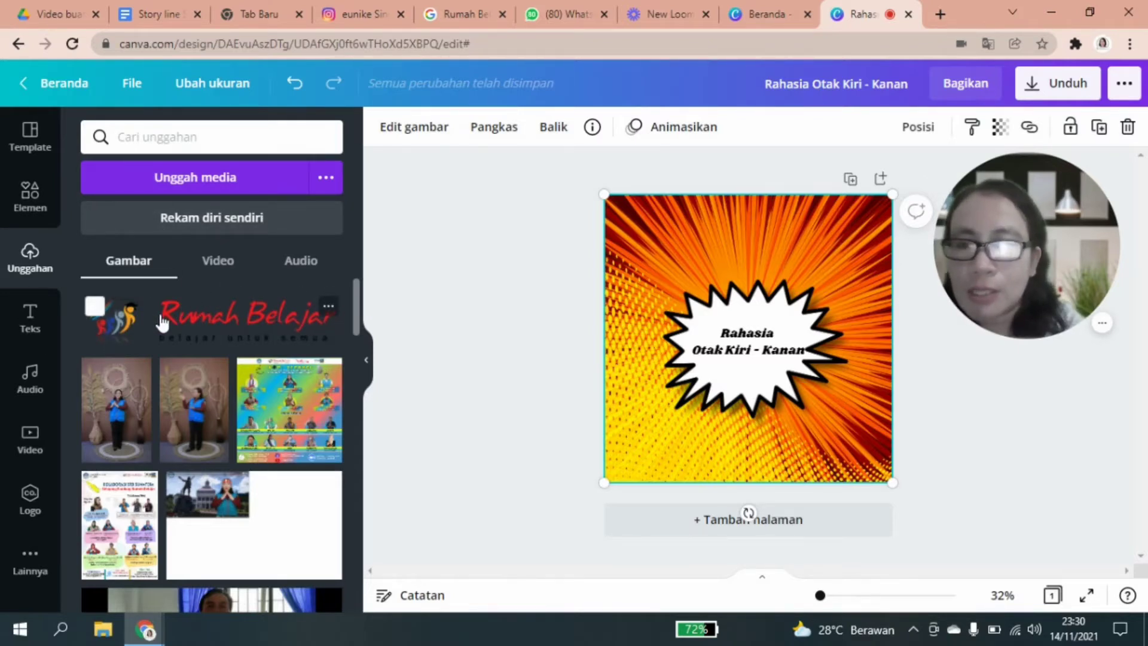
# Add the uploaded Rumah Belajar logo to the page, moving it to the upper-right corner and shrinking it.
pyautogui.click(202, 327)
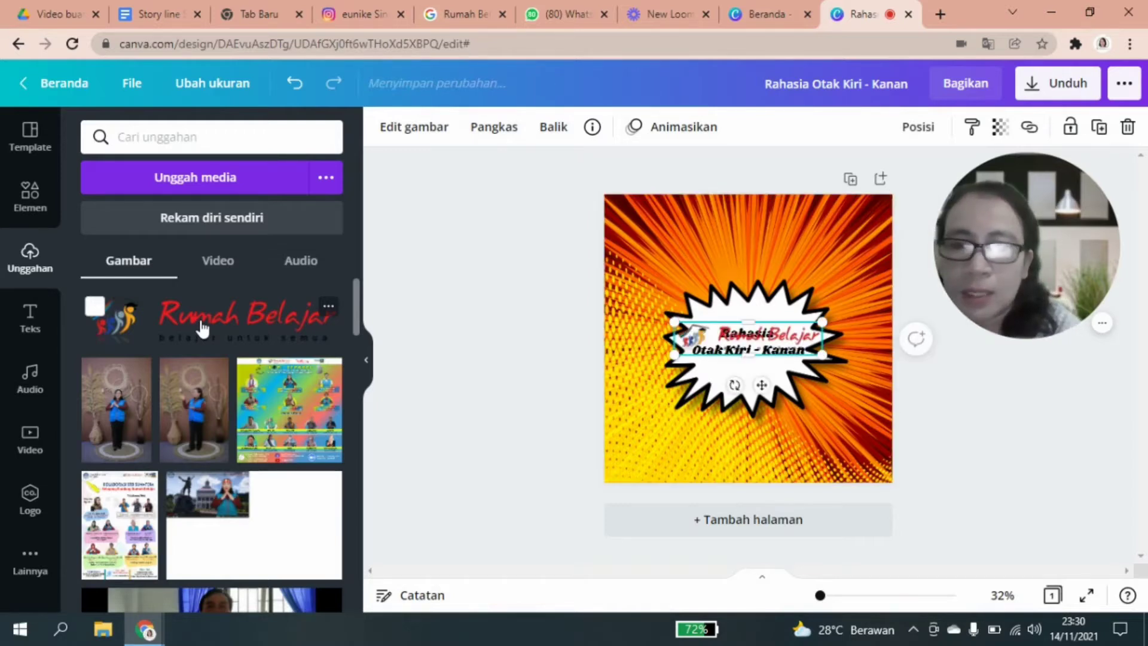
pyautogui.moveTo(761, 384); pyautogui.dragTo(822, 267)
pyautogui.moveTo(876, 233); pyautogui.dragTo(849, 263)
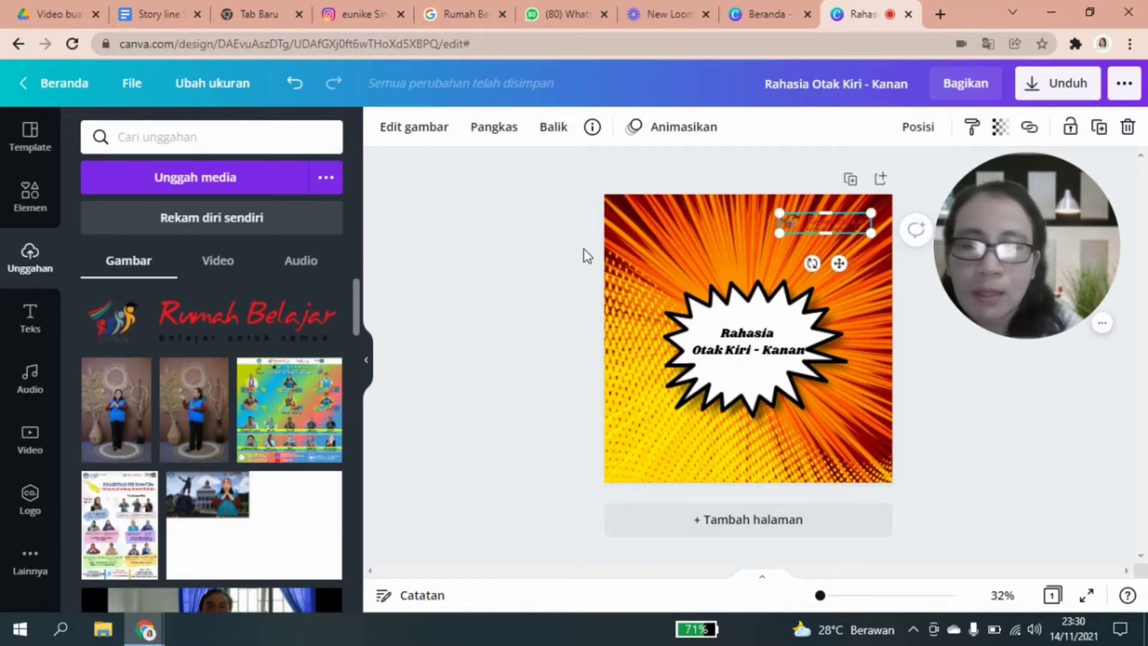
# Add the Tut Wuri Handayani logo from the uploads, shrink it and place it in the page's upper-left corner.
pyautogui.moveTo(351, 310); pyautogui.dragTo(358, 575)
pyautogui.scroll(-5, 358, 533)
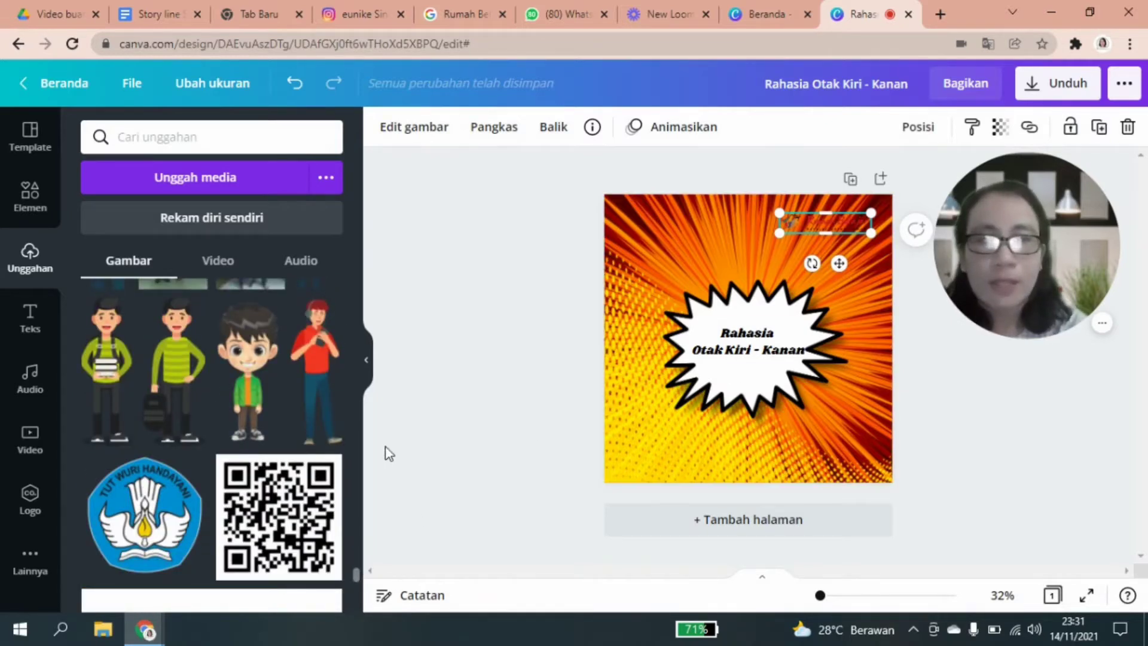
pyautogui.click(155, 529)
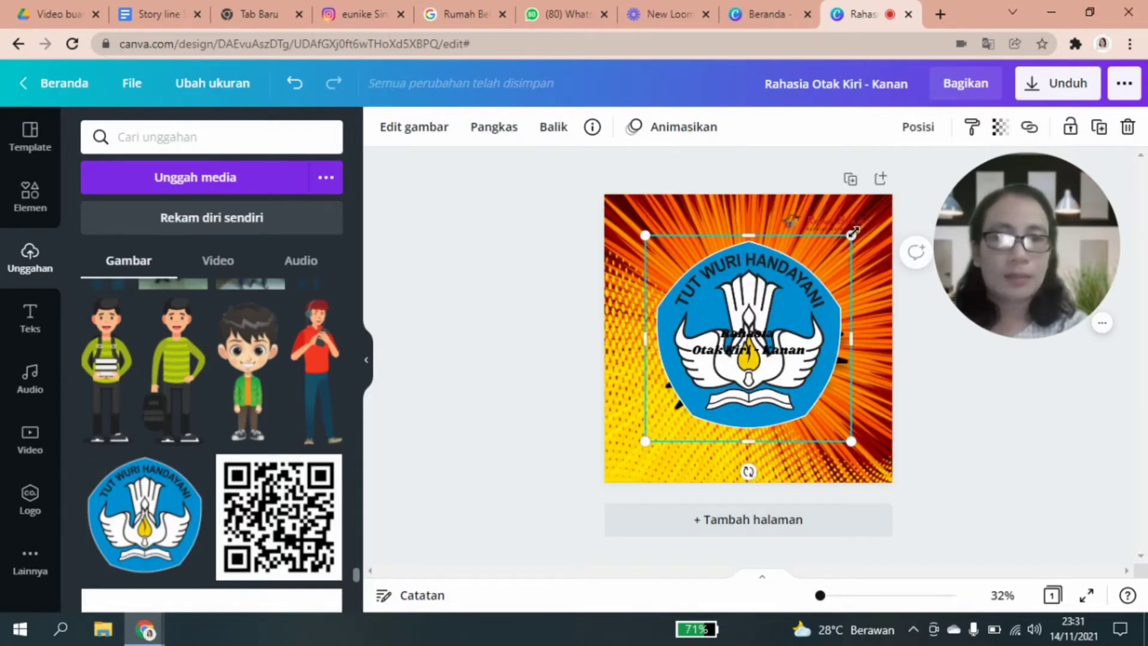
pyautogui.moveTo(806, 286); pyautogui.dragTo(669, 395)
pyautogui.moveTo(677, 471); pyautogui.dragTo(647, 277)
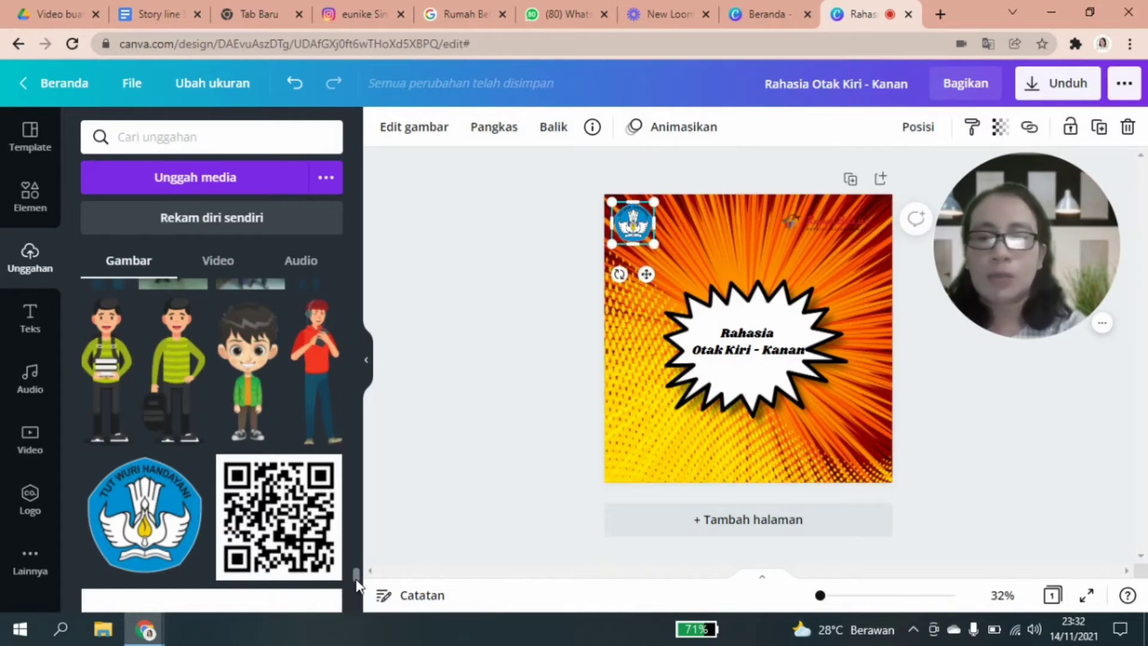
# Add the uploaded photo of the woman in a teal vest with hands together, shrinking it into the page's lower-left corner.
pyautogui.scroll(10, 359, 526)
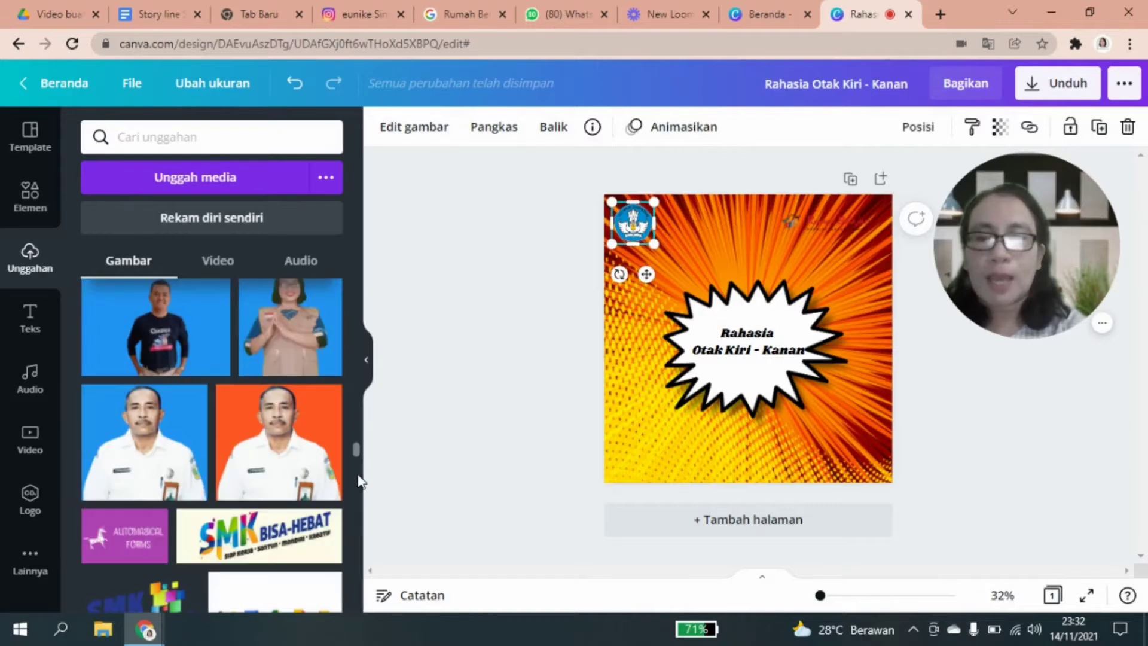
pyautogui.scroll(5, 357, 454)
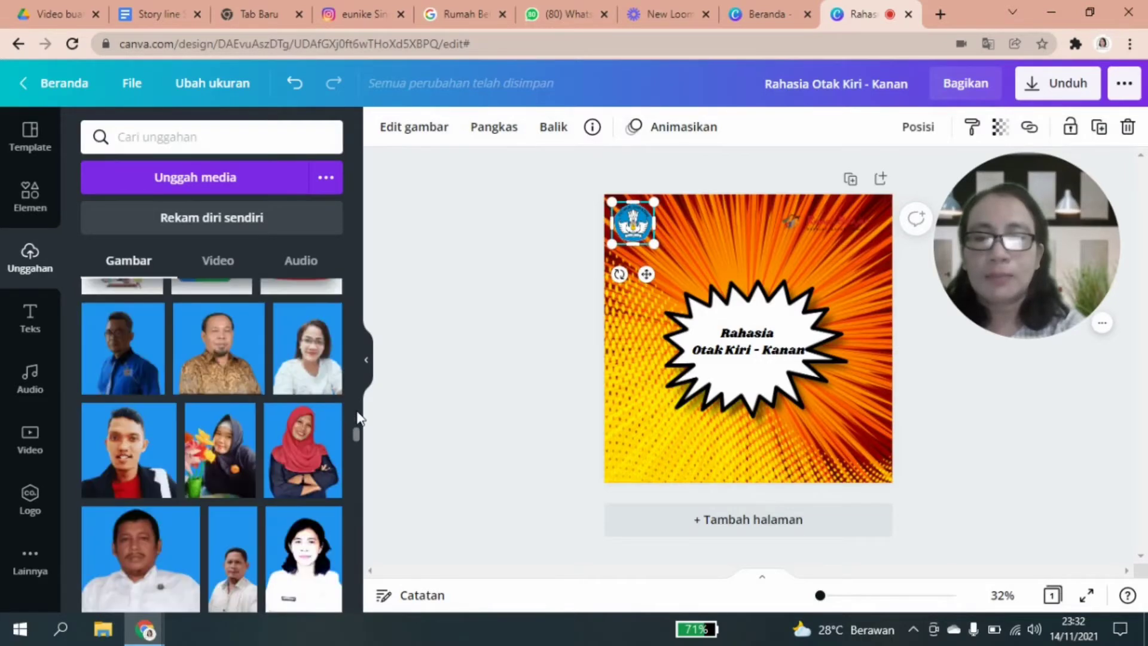
pyautogui.moveTo(356, 431); pyautogui.dragTo(357, 304)
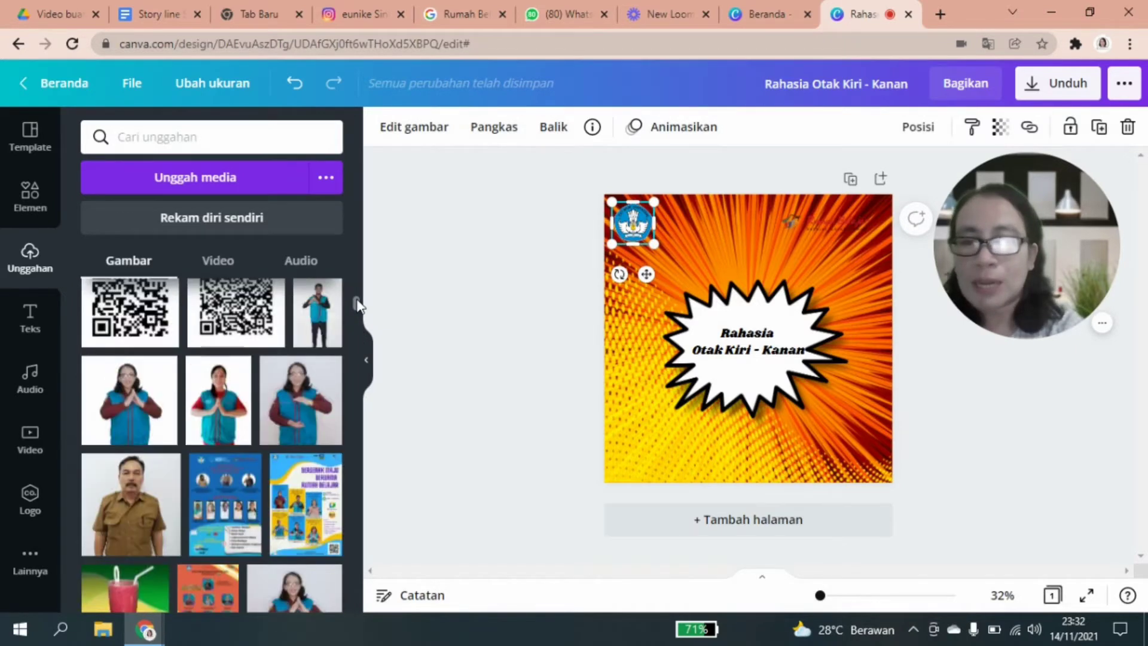
pyautogui.click(133, 428)
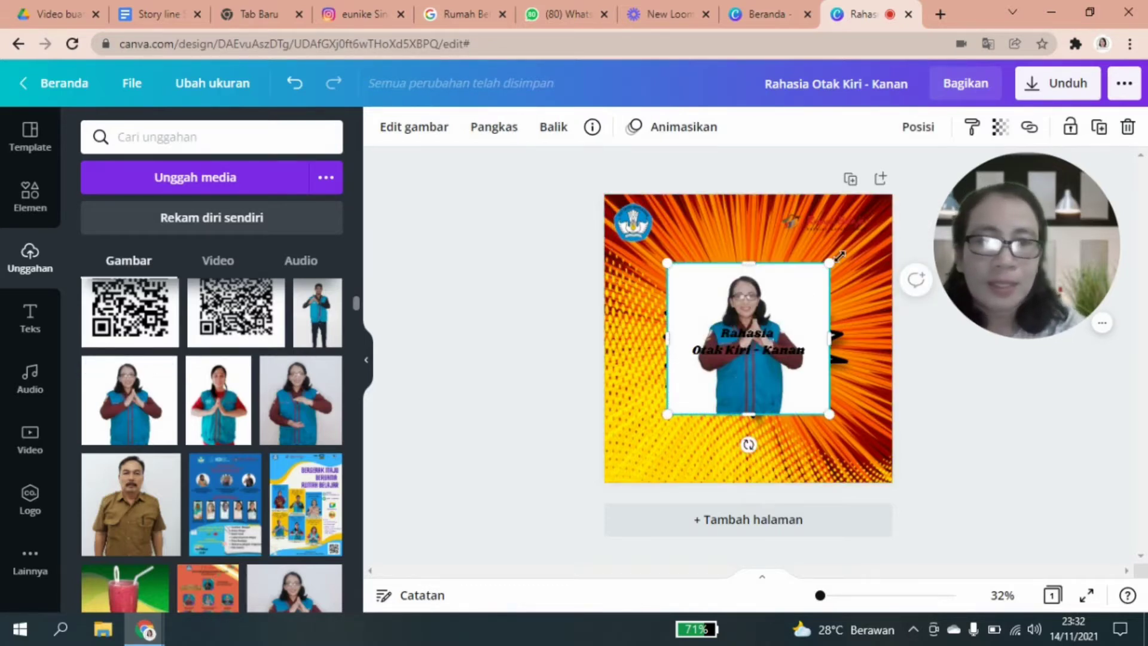
pyautogui.moveTo(829, 263); pyautogui.dragTo(755, 333)
pyautogui.moveTo(717, 371); pyautogui.dragTo(658, 440)
pyautogui.moveTo(692, 406); pyautogui.dragTo(703, 395)
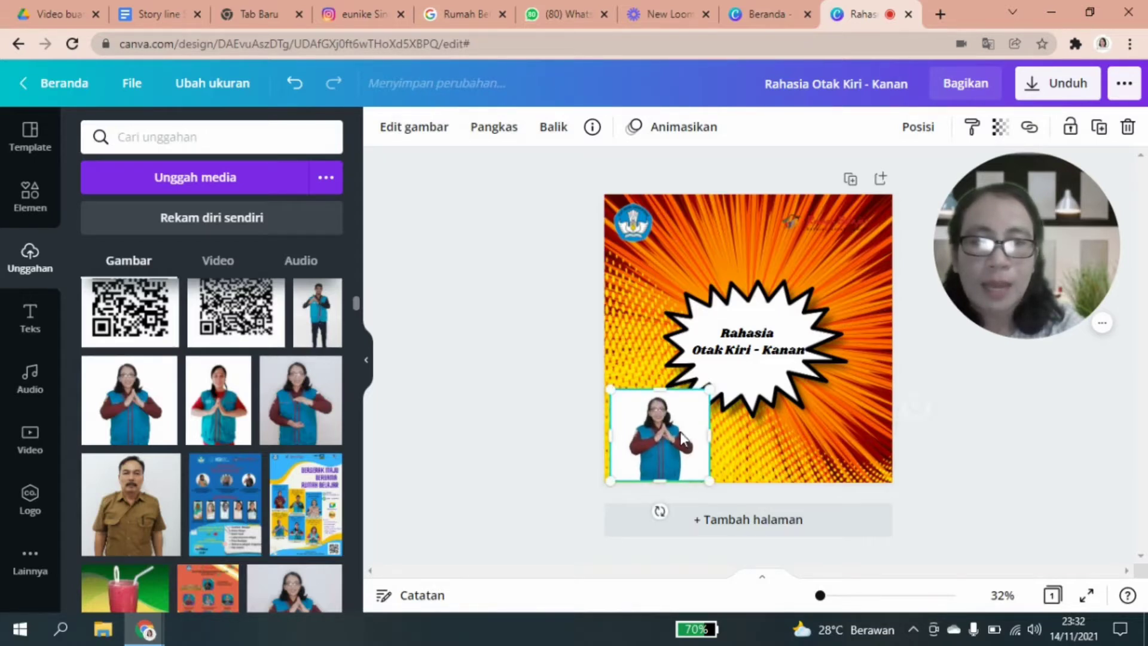
pyautogui.moveTo(681, 439); pyautogui.dragTo(679, 431)
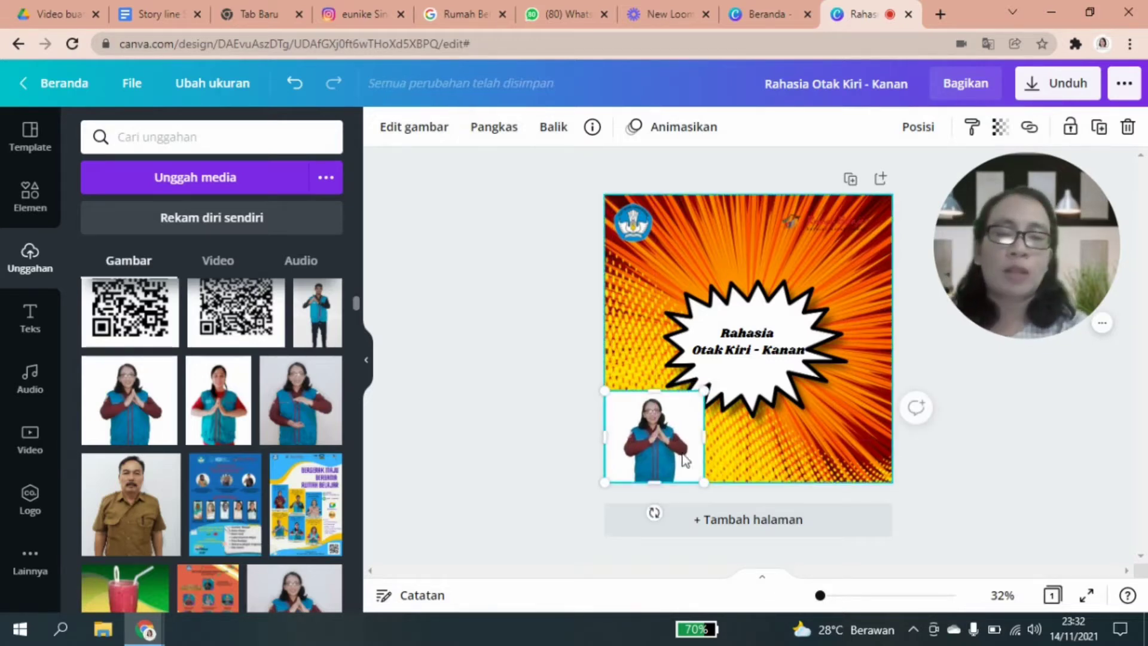
# Remove the photo's background, then enlarge the cutout and align it with the page's lower-left edge.
pyautogui.click(428, 138)
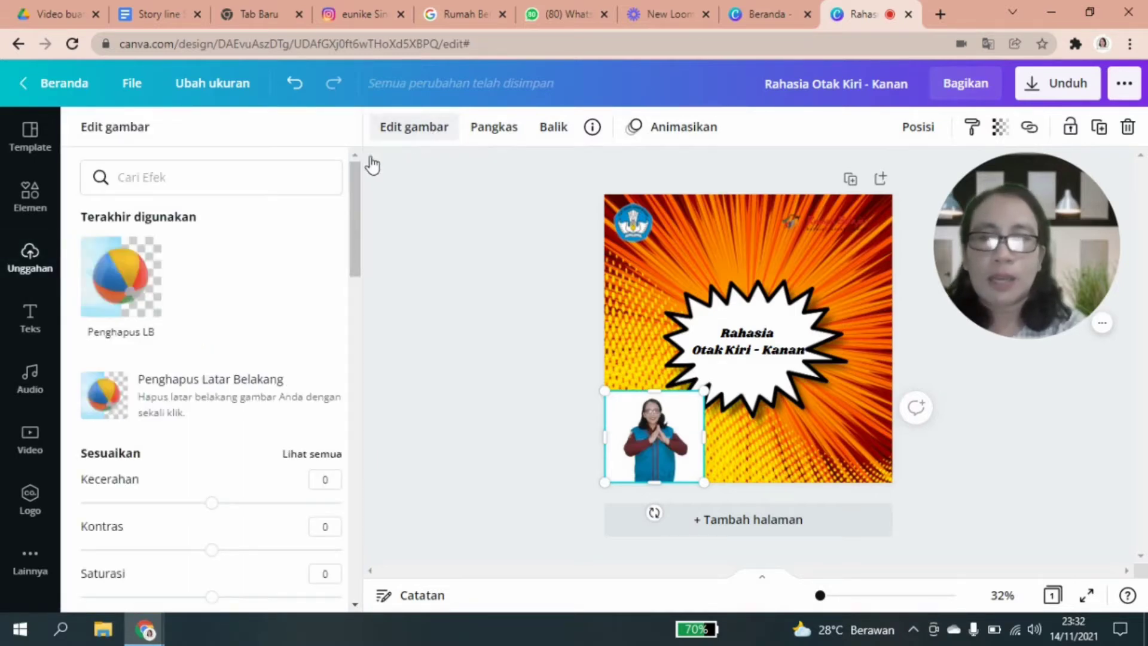
pyautogui.click(142, 307)
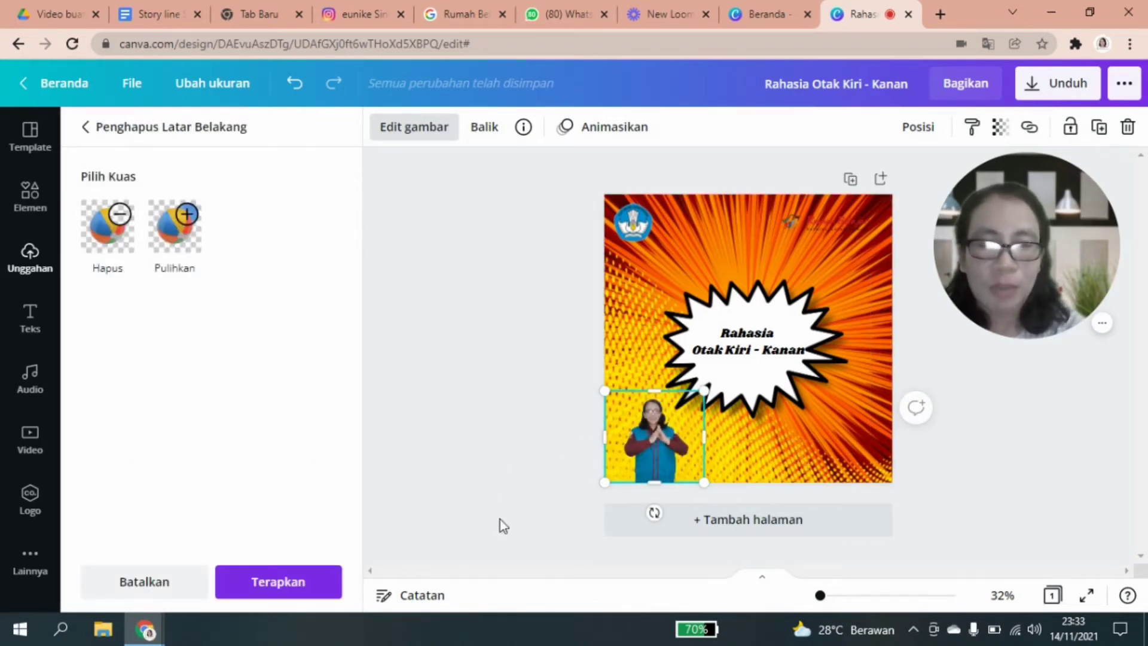
pyautogui.click(272, 592)
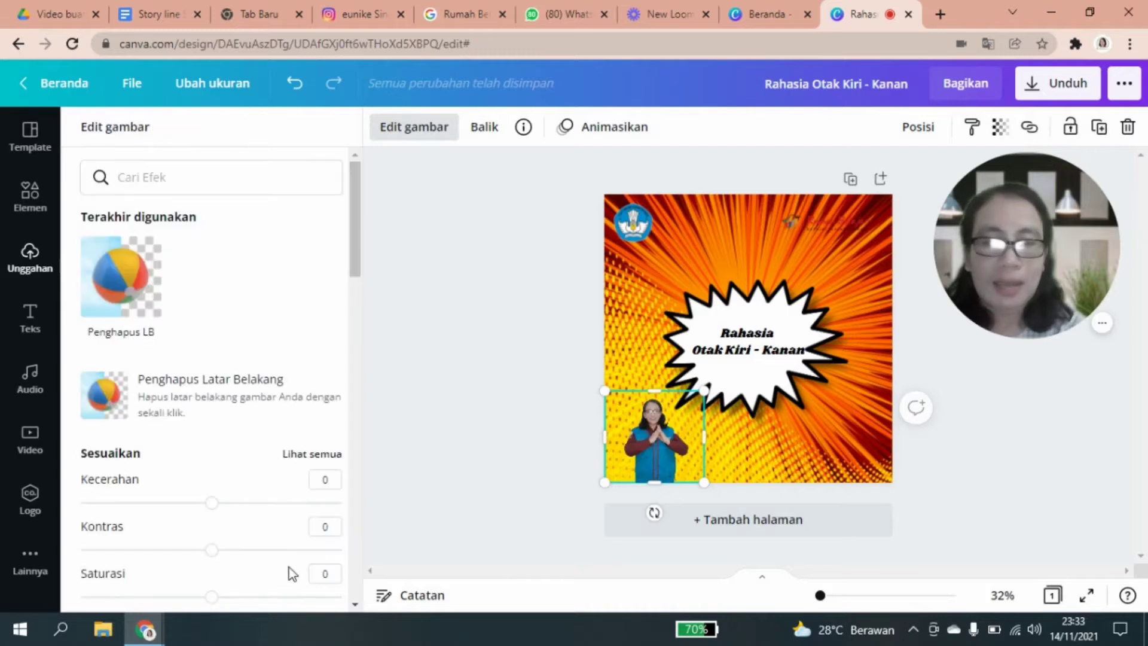
pyautogui.moveTo(705, 350); pyautogui.dragTo(748, 348)
pyautogui.moveTo(661, 404); pyautogui.dragTo(650, 413)
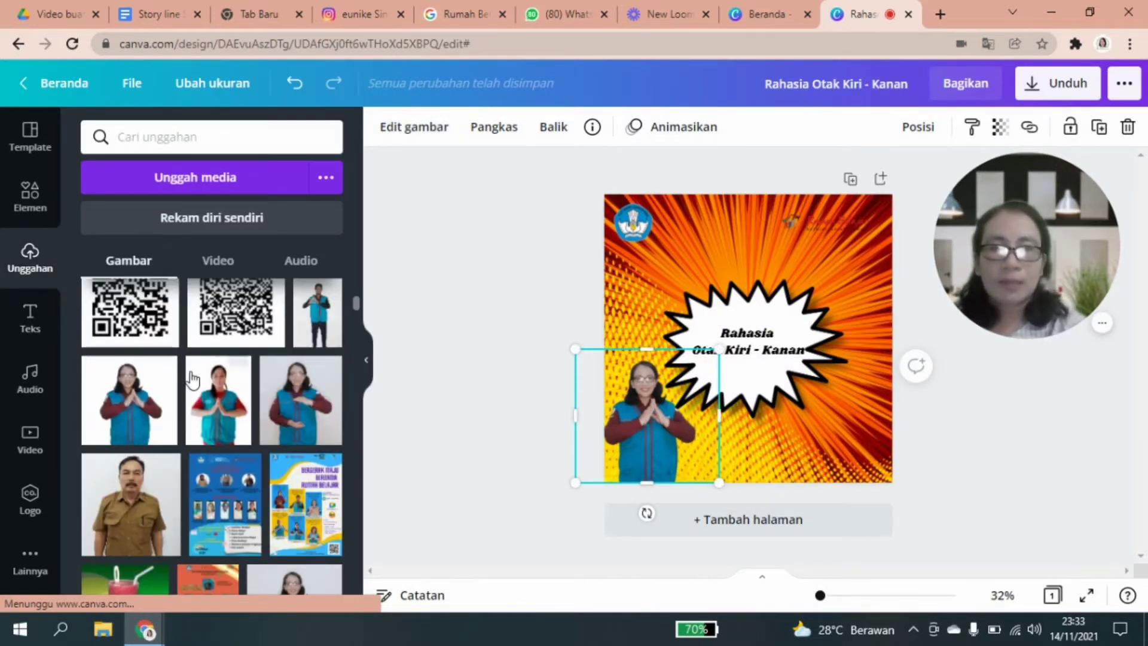
pyautogui.click(35, 331)
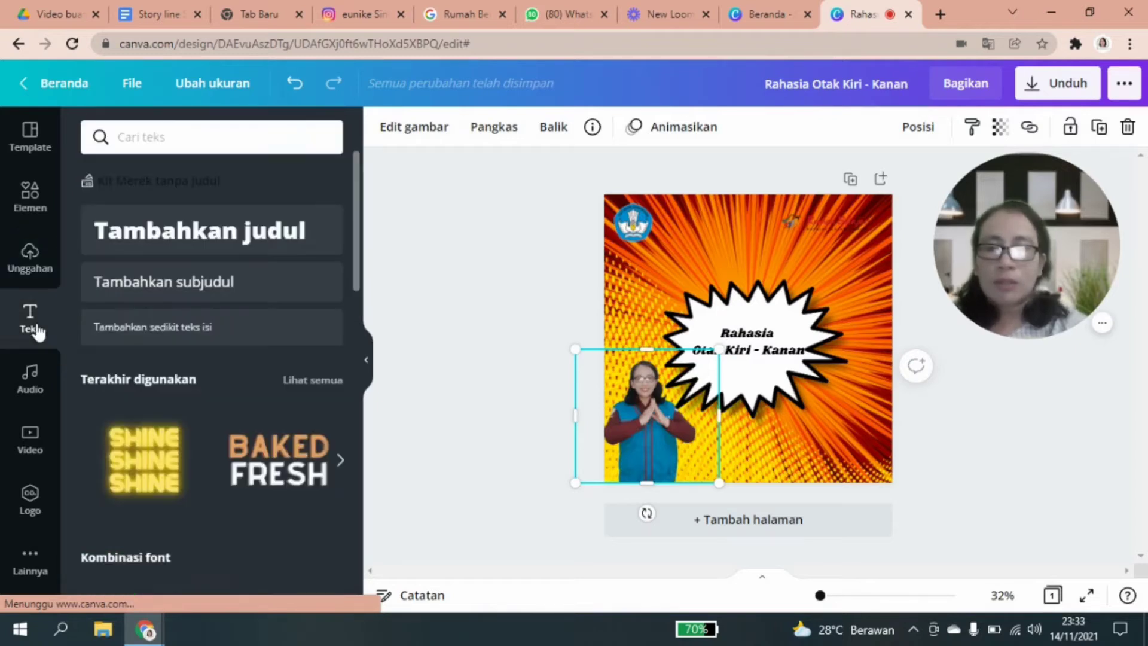
pyautogui.click(161, 292)
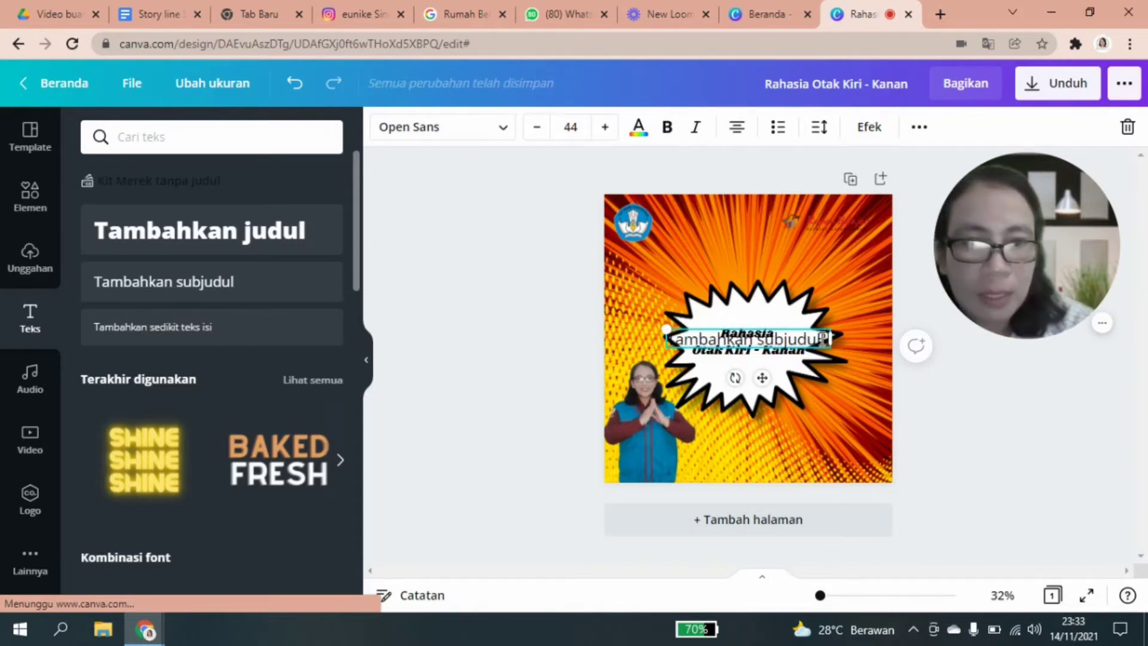
pyautogui.moveTo(760, 376); pyautogui.dragTo(758, 291)
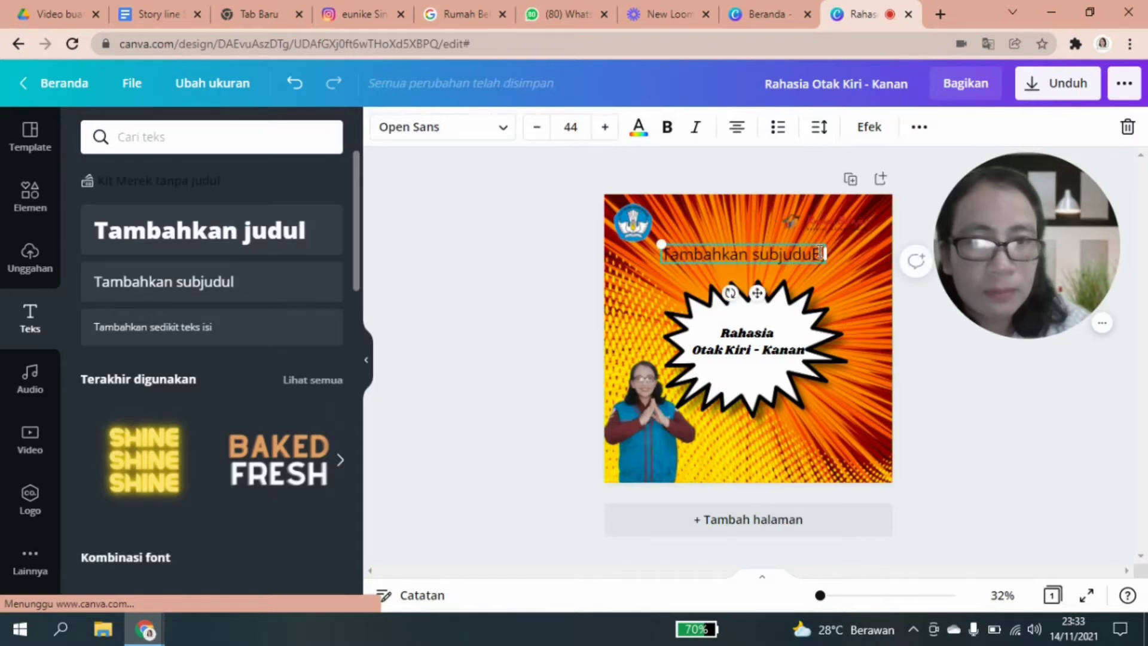
pyautogui.press('BackSpace')
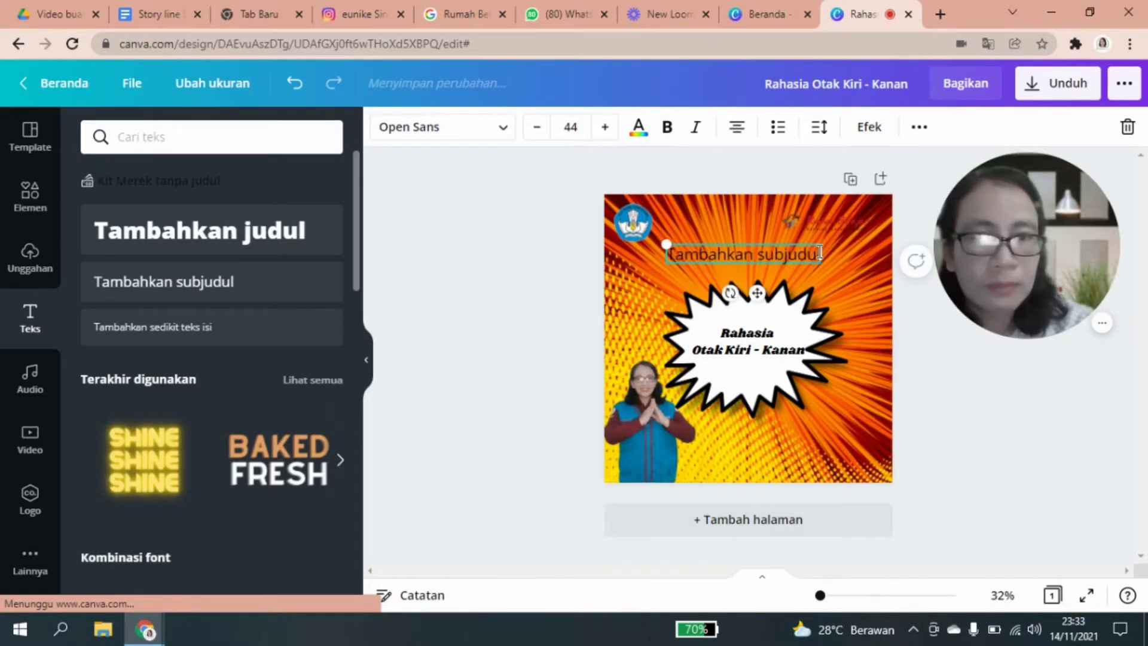
pyautogui.hotkey('ctrl', 'a')
pyautogui.press('BackSpace')
pyautogui.write('Bimbingan')
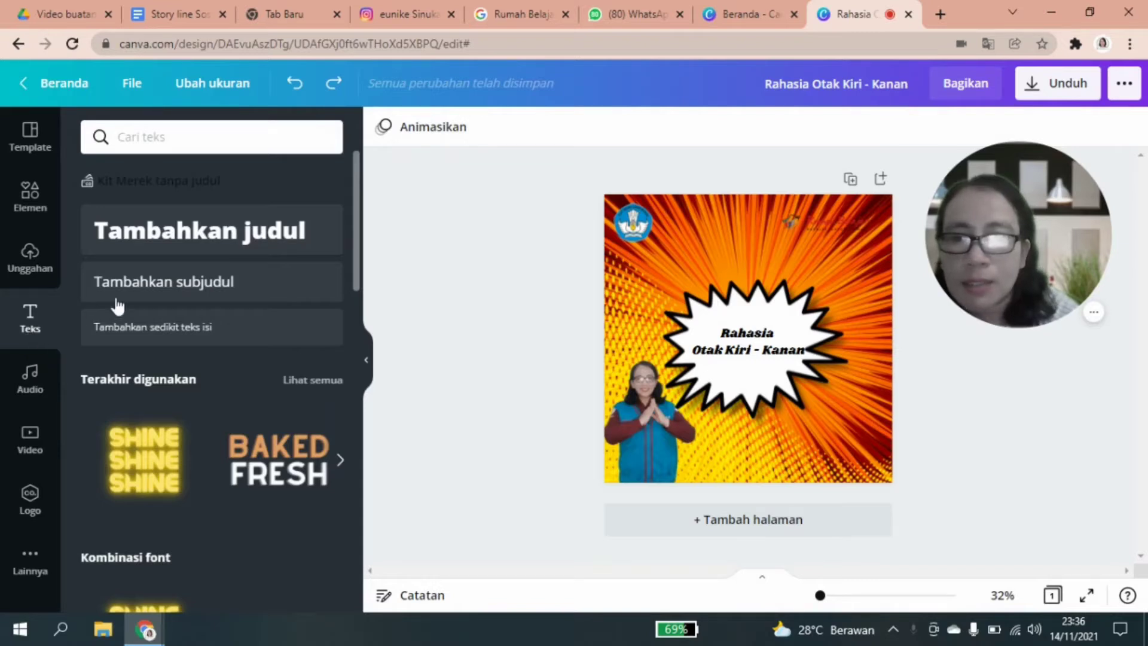
# Add a subheading above the speech balloon reading "Bimbingan KOnseling".
pyautogui.click(252, 292)
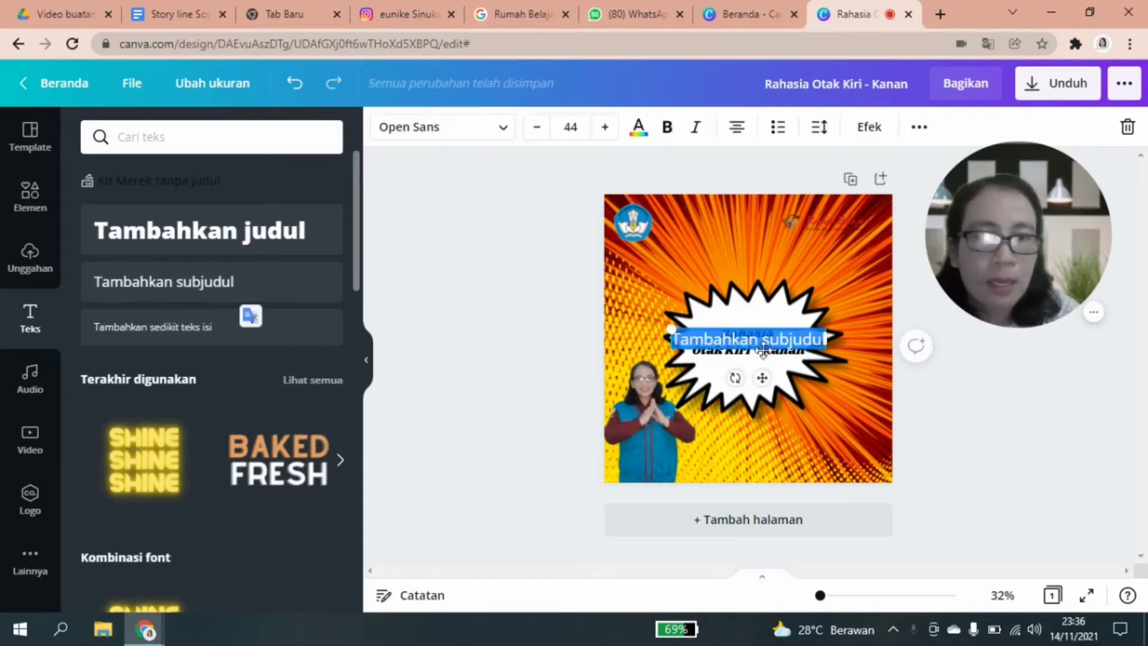
pyautogui.moveTo(760, 377); pyautogui.dragTo(747, 293)
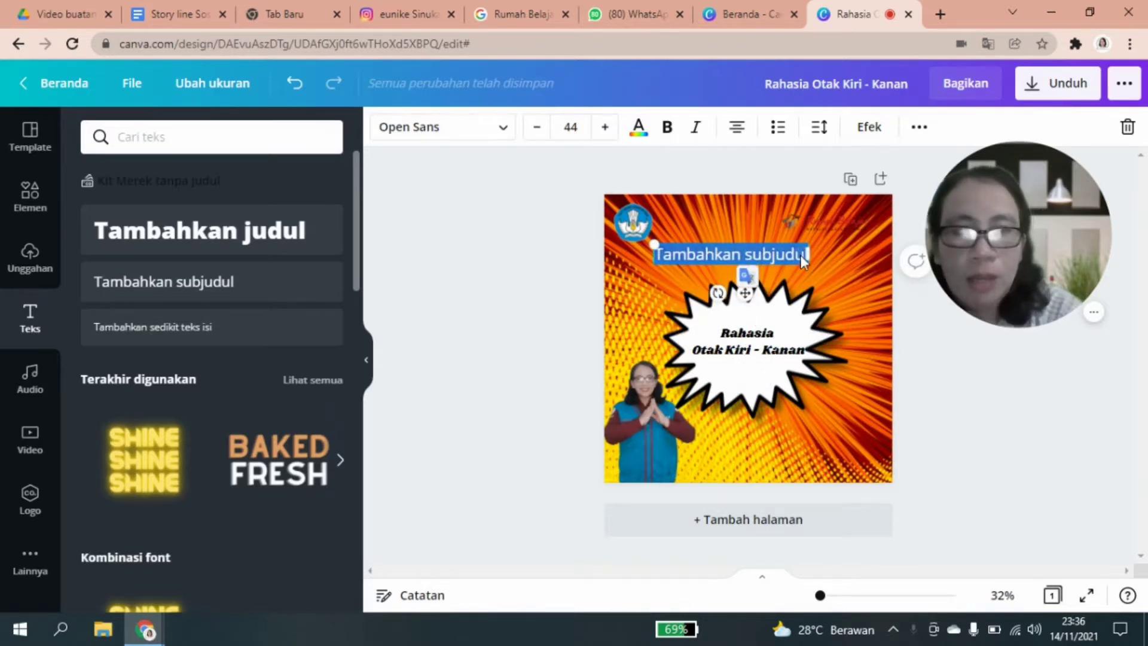
pyautogui.press('BackSpace')
pyautogui.write('Bimbin')
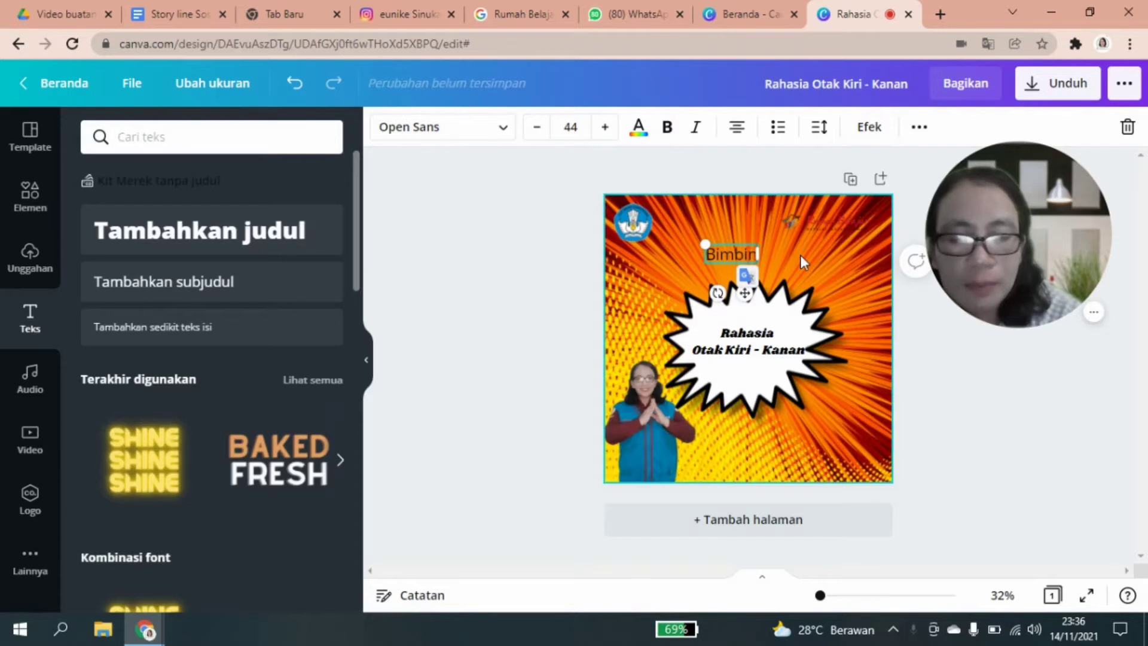
pyautogui.write('gan KOns')
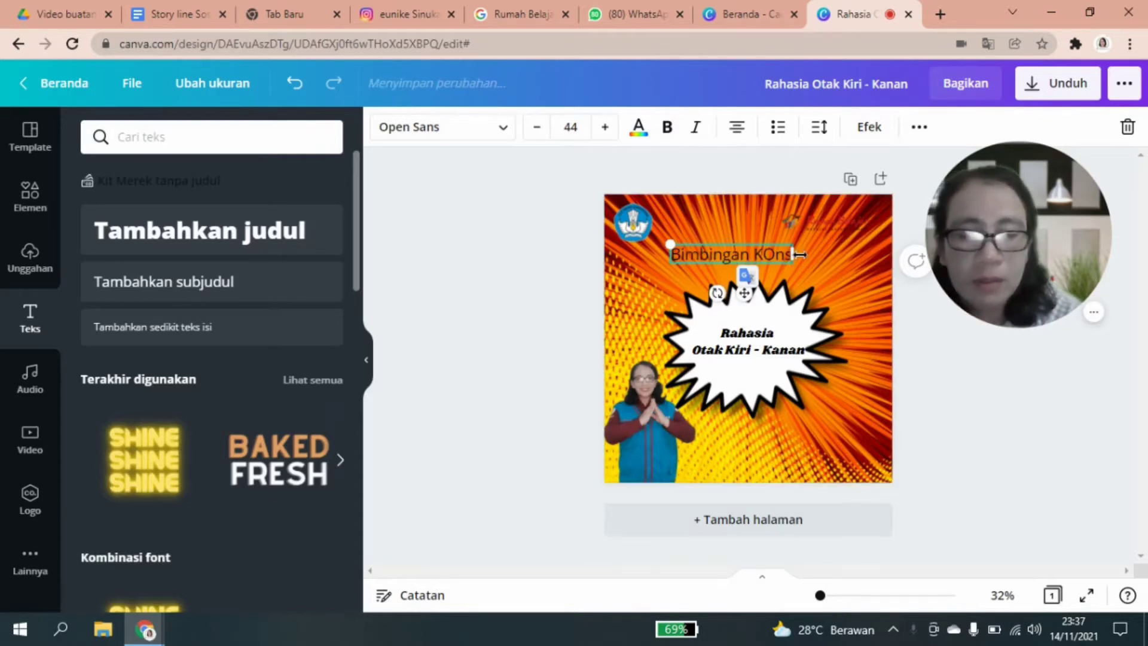
pyautogui.write('eling')
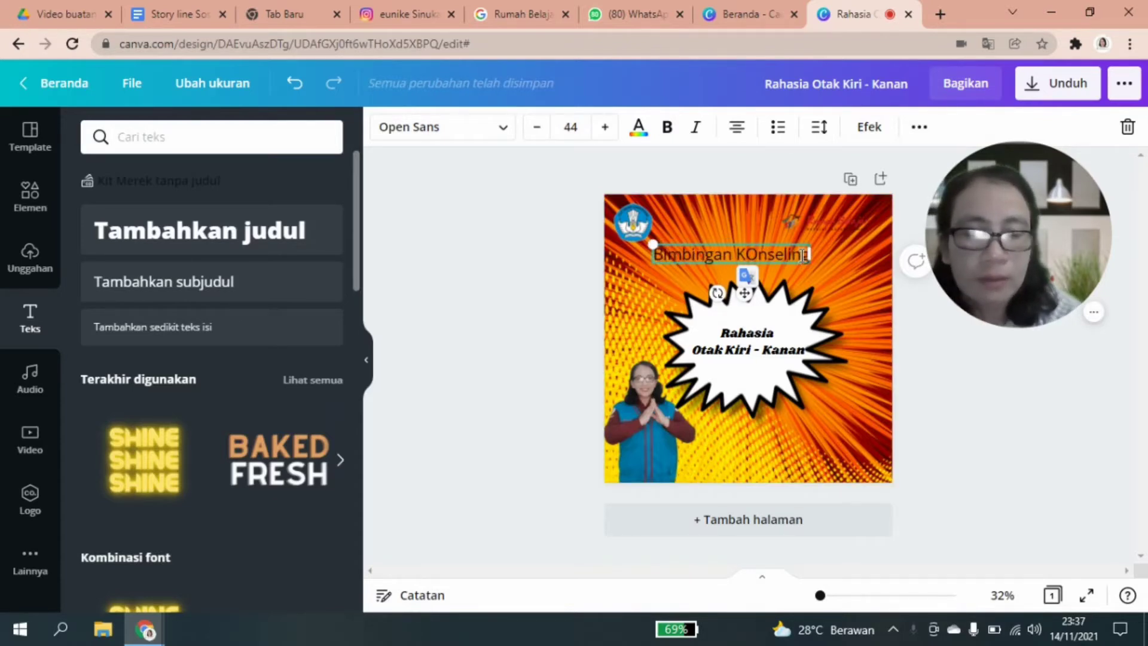
# Add a second line reading "Kelas XI SMK" to the subheading.
pyautogui.press('Return')
pyautogui.write('Kela')
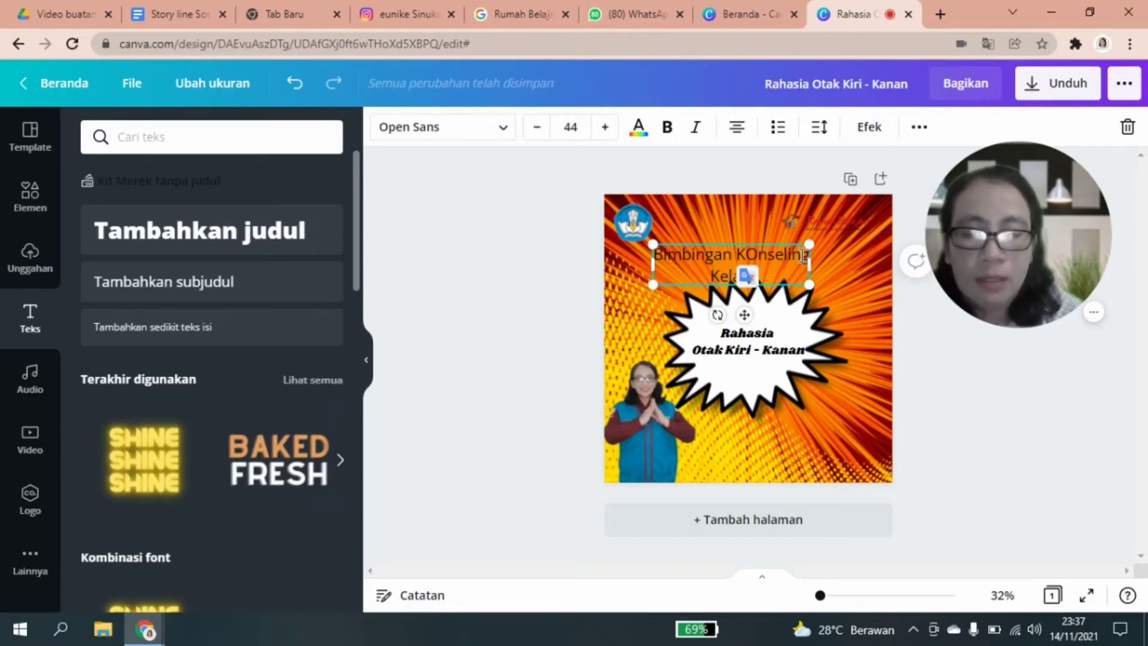
pyautogui.write('s')
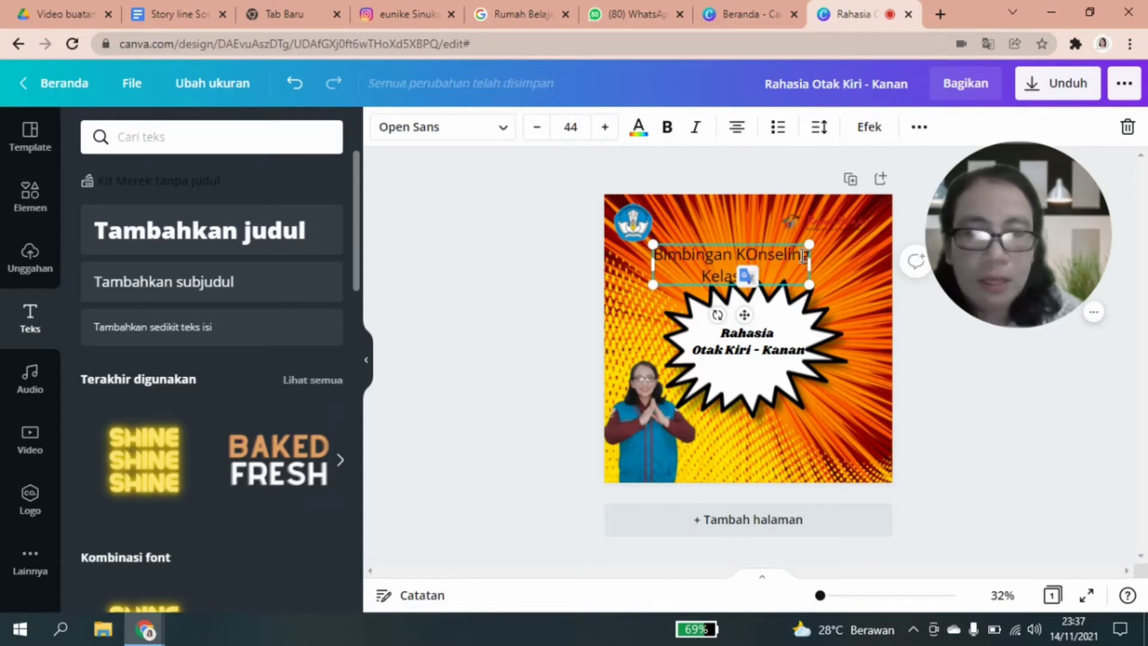
pyautogui.write(' XI IKN')
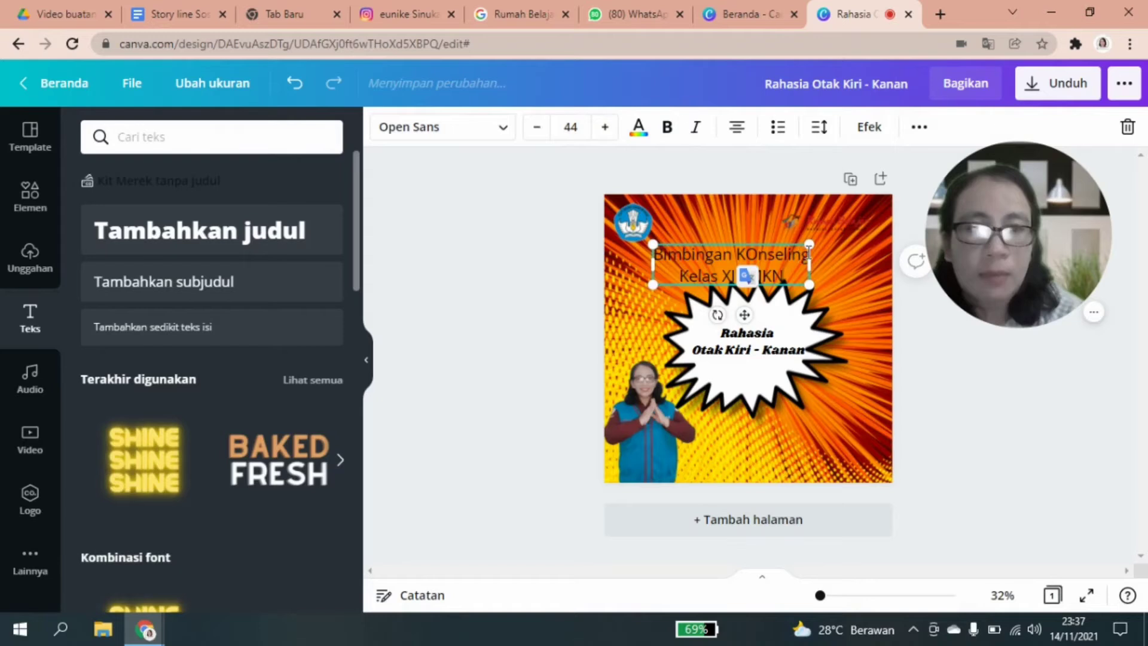
pyautogui.press('BackSpace')
pyautogui.press('BackSpace')
pyautogui.press('BackSpace')
pyautogui.write('SMK')
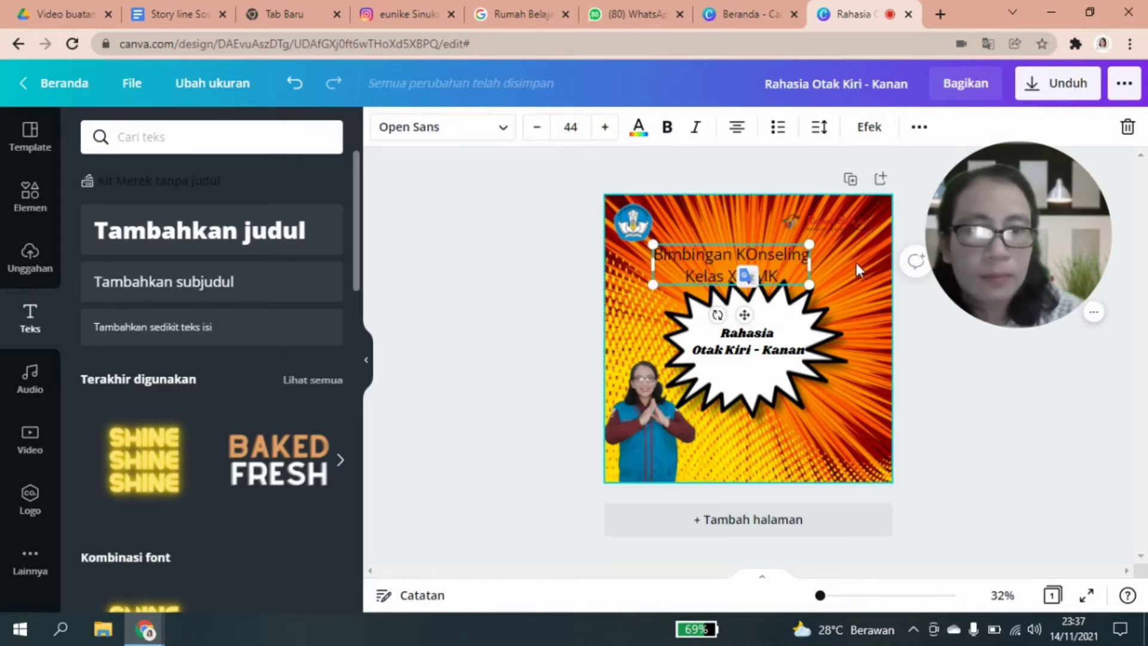
pyautogui.click(836, 271)
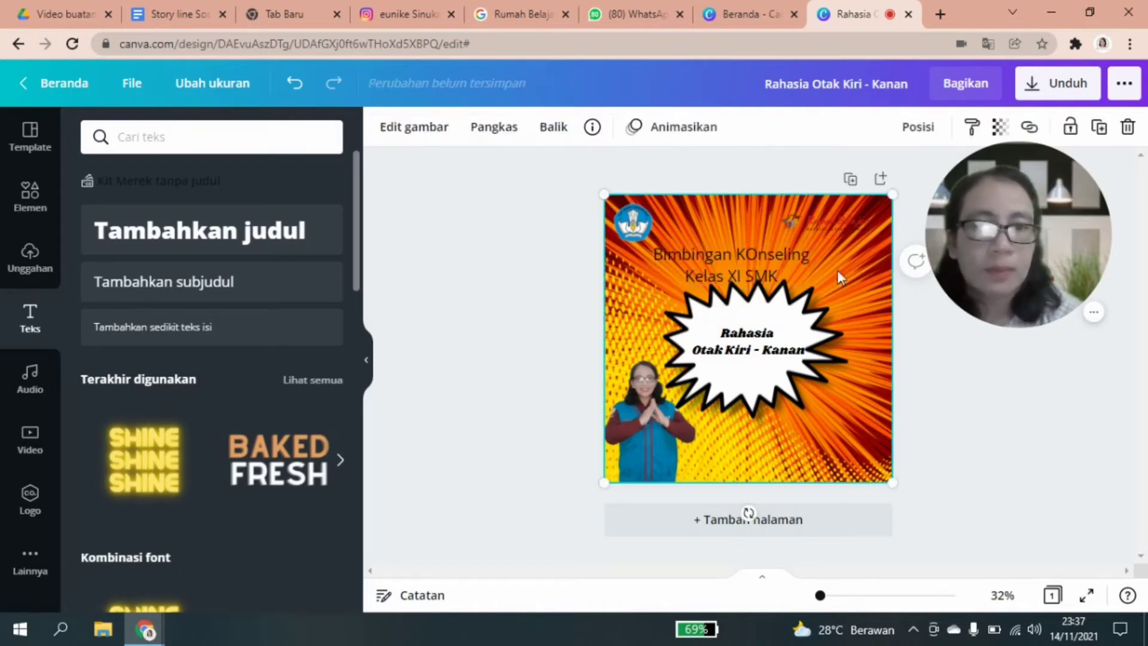
# Make both lines of the subheading bold.
pyautogui.click(659, 253)
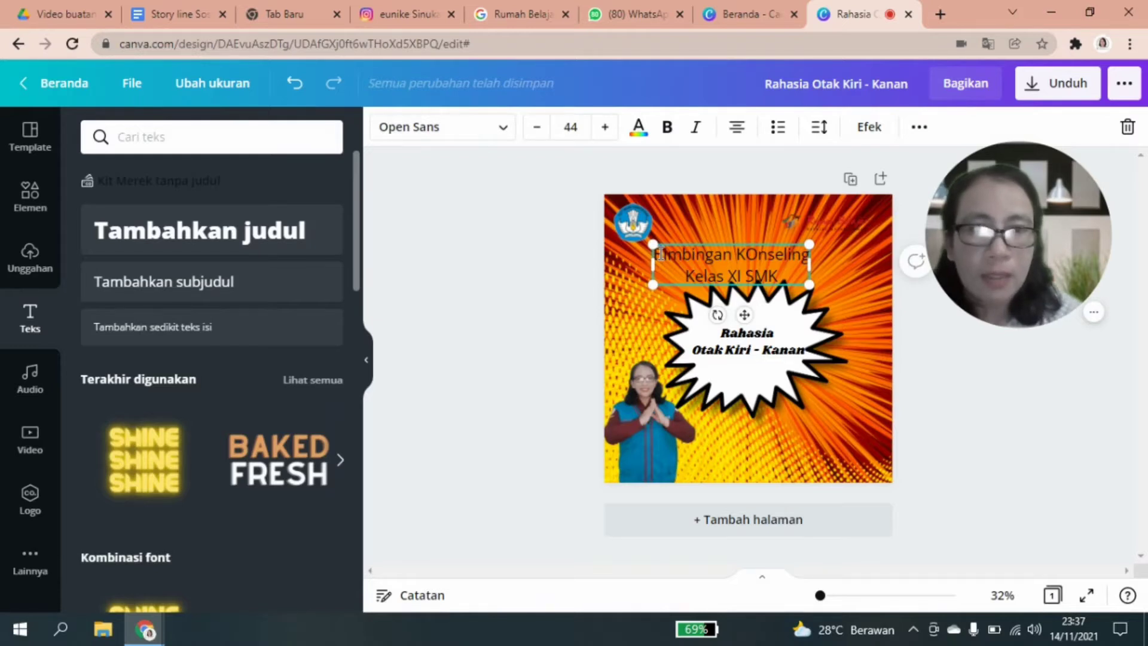
pyautogui.tripleClick(660, 254)
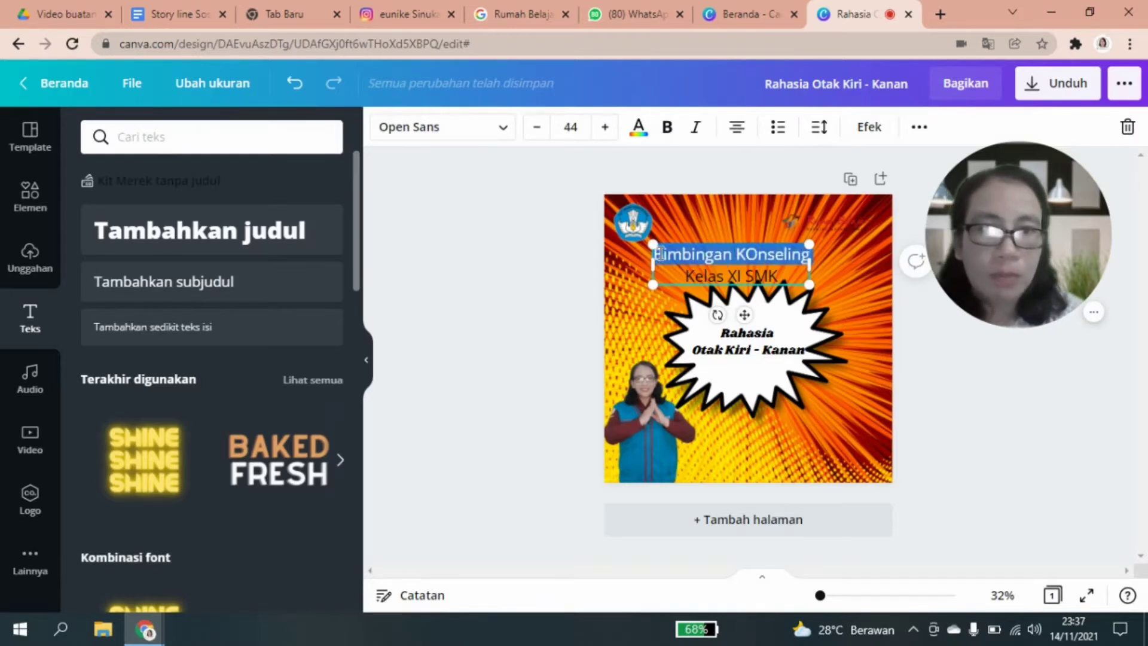
pyautogui.hotkey('shift', 'Right')
pyautogui.hotkey('shift', 'Right')
pyautogui.hotkey('shift', 'Right')
pyautogui.hotkey('shift', 'Right')
pyautogui.hotkey('shift', 'Right')
pyautogui.hotkey('shift', 'Right')
pyautogui.hotkey('shift', 'Right')
pyautogui.hotkey('shift', 'Right')
pyautogui.hotkey('shift', 'Right')
pyautogui.hotkey('shift', 'Right')
pyautogui.hotkey('shift', 'Right')
pyautogui.hotkey('shift', 'Right')
pyautogui.hotkey('shift', 'Right')
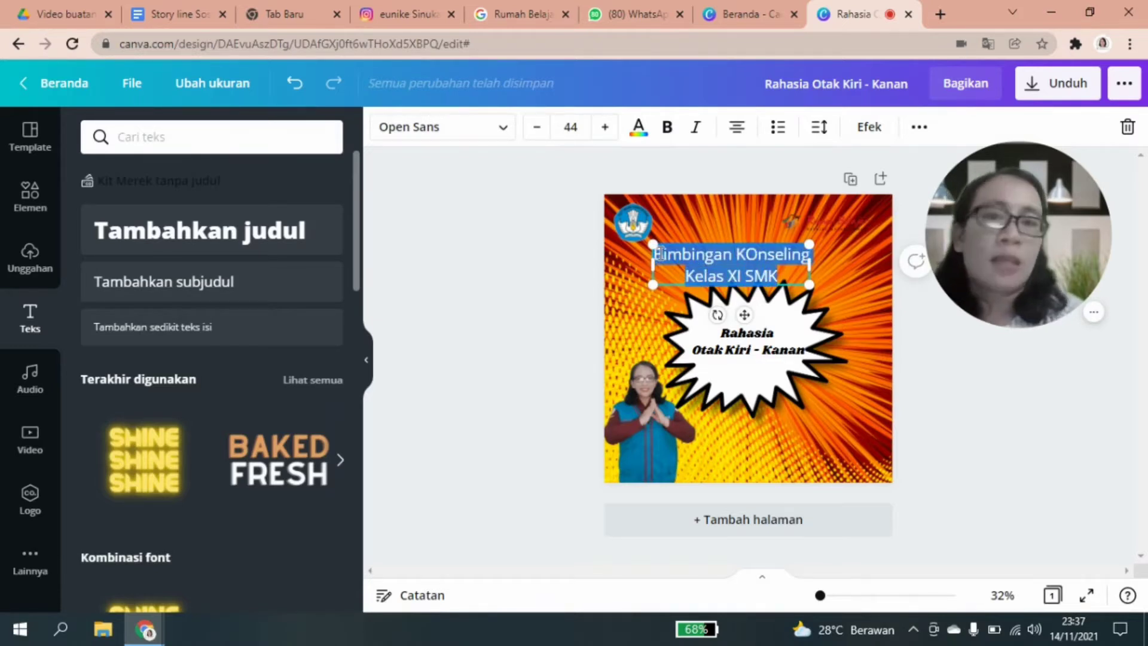
pyautogui.click(662, 136)
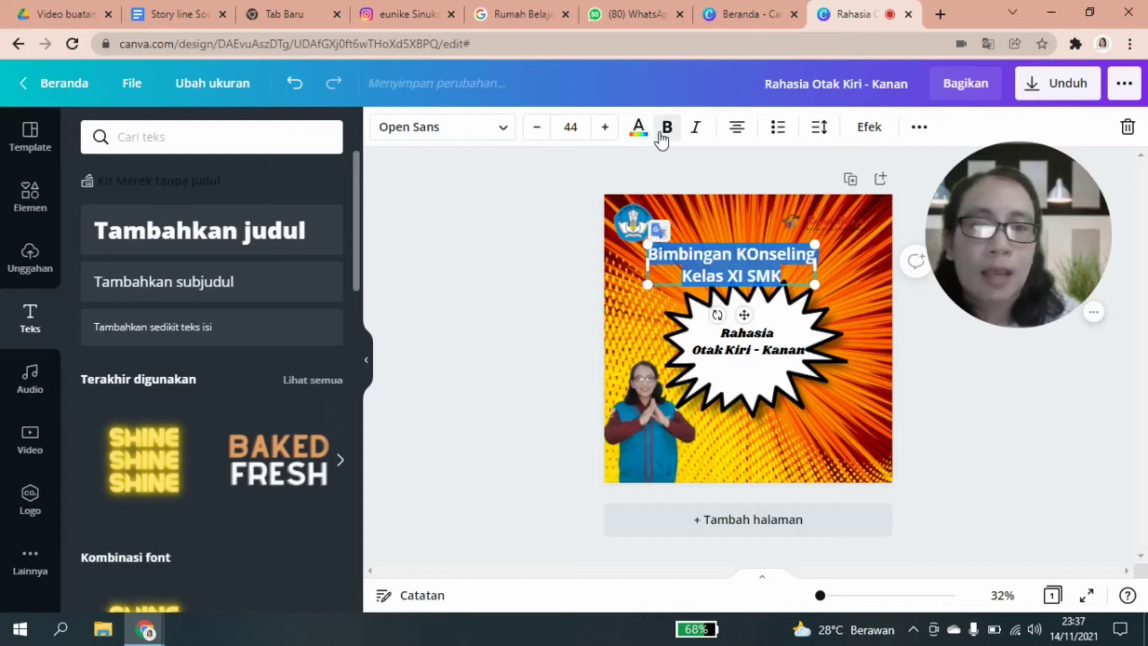
# Reduce the subheading's font size to 34.
pyautogui.click(536, 135)
pyautogui.click(536, 135)
pyautogui.click(537, 136)
pyautogui.click(536, 135)
pyautogui.click(536, 135)
pyautogui.click(537, 135)
pyautogui.click(536, 135)
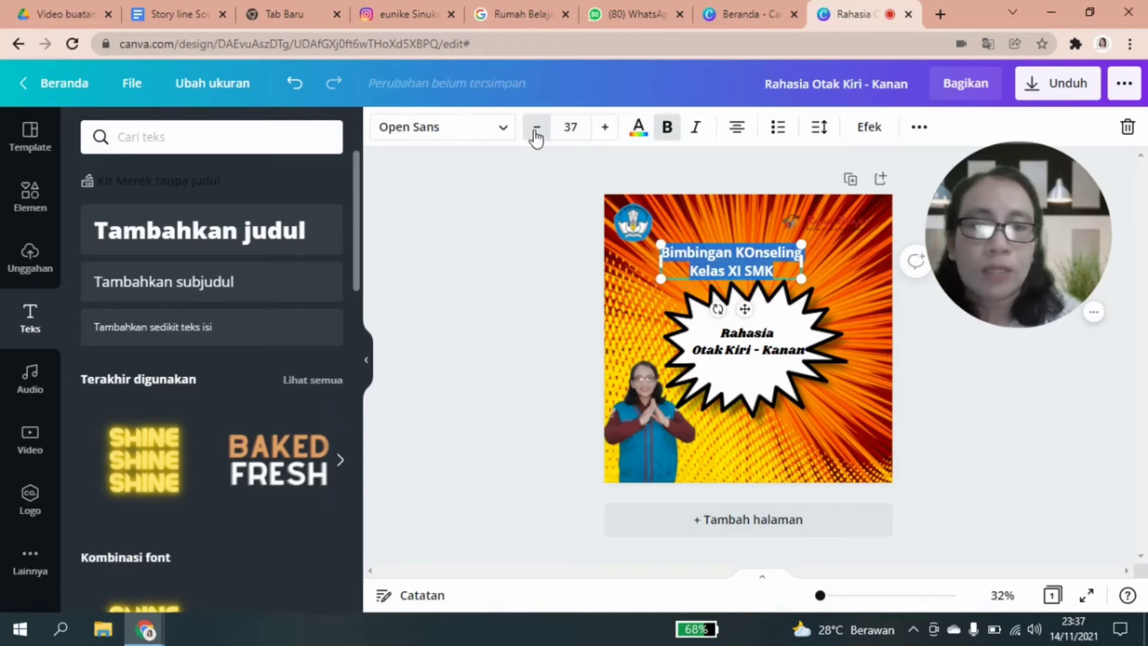
pyautogui.click(536, 135)
pyautogui.click(536, 135)
pyautogui.click(536, 135)
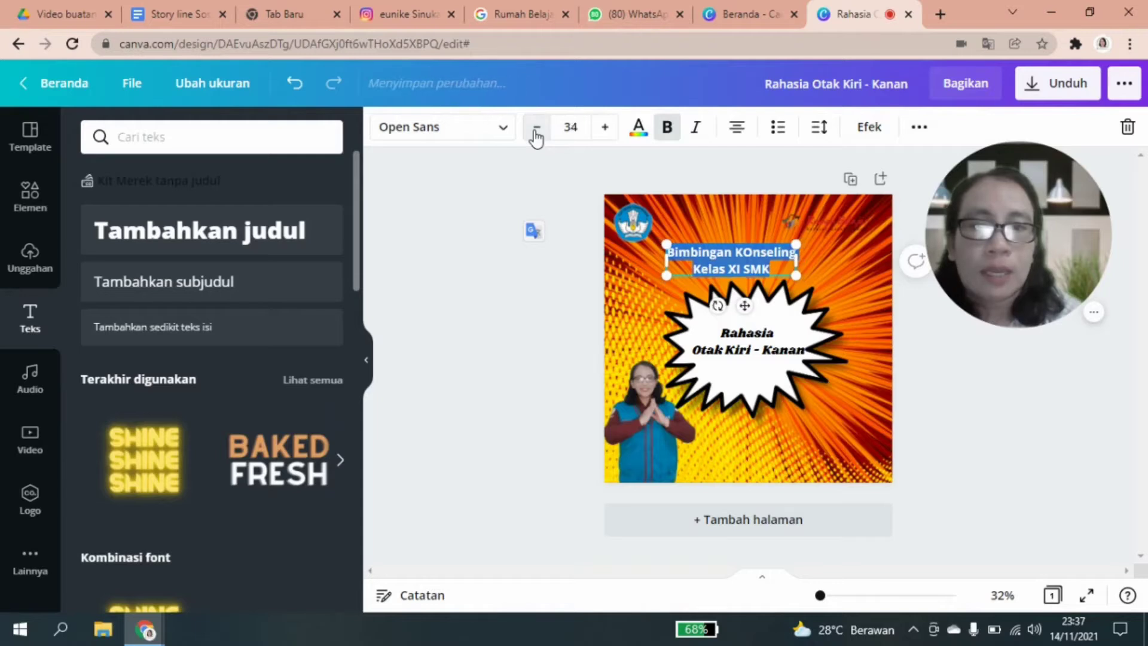
# Change the font of the two-line subheading above the speech balloon to Archivo Black.
pyautogui.click(504, 133)
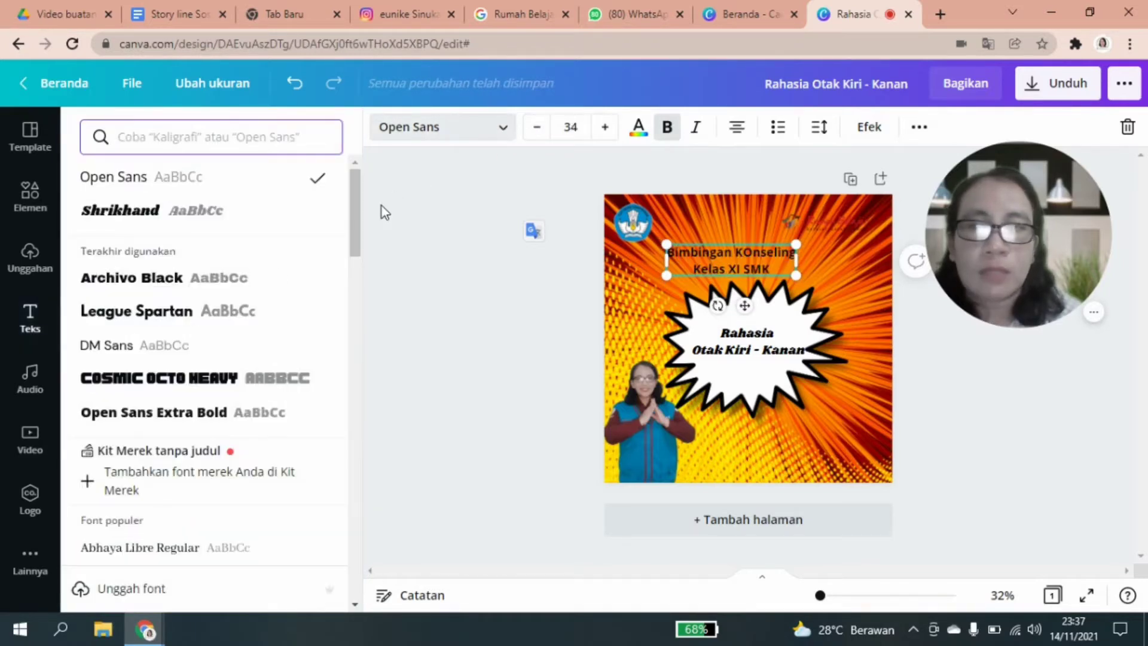
pyautogui.click(133, 281)
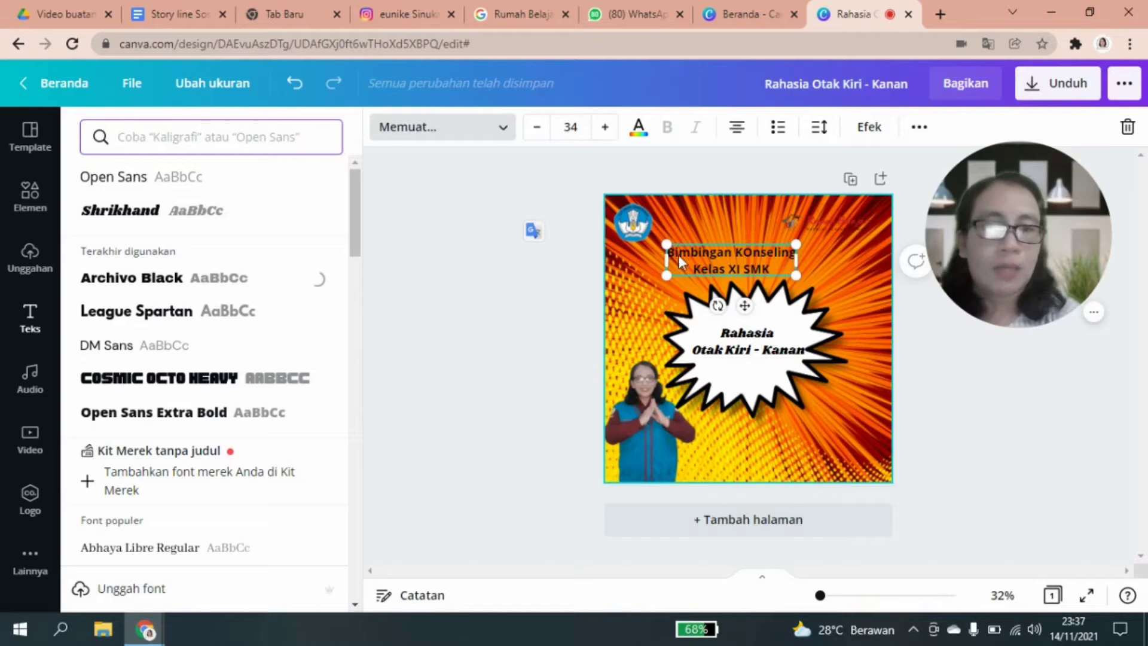
pyautogui.click(801, 447)
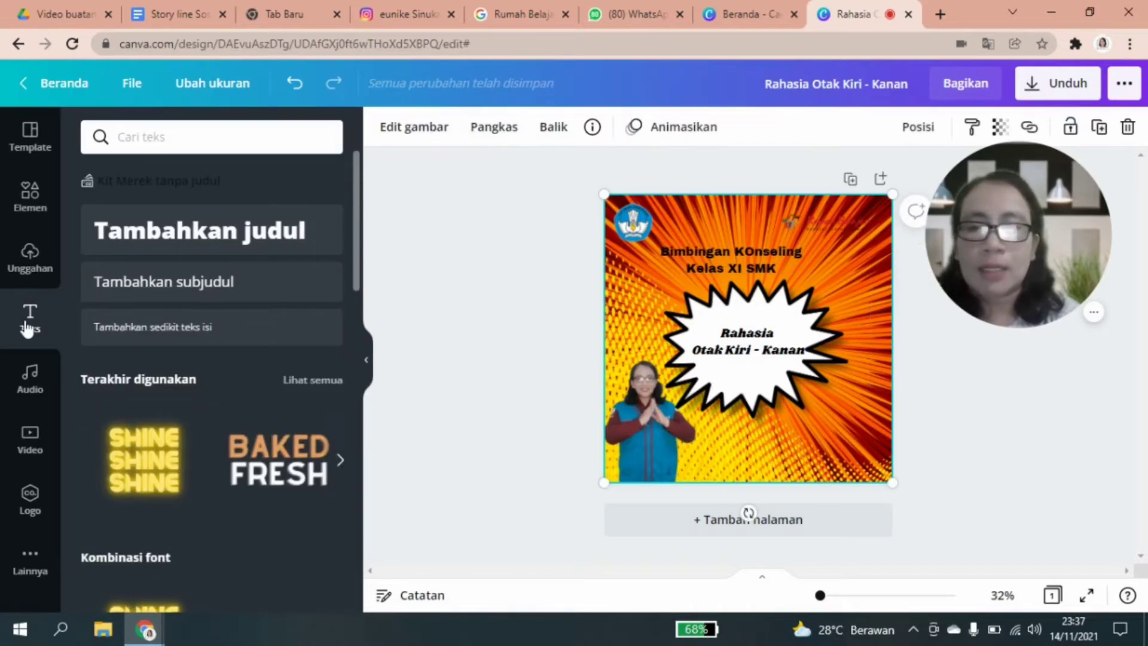
# Add a new subheading text box containing the author's full name followed by the degree S.Psi.
pyautogui.click(187, 285)
pyautogui.press('BackSpace')
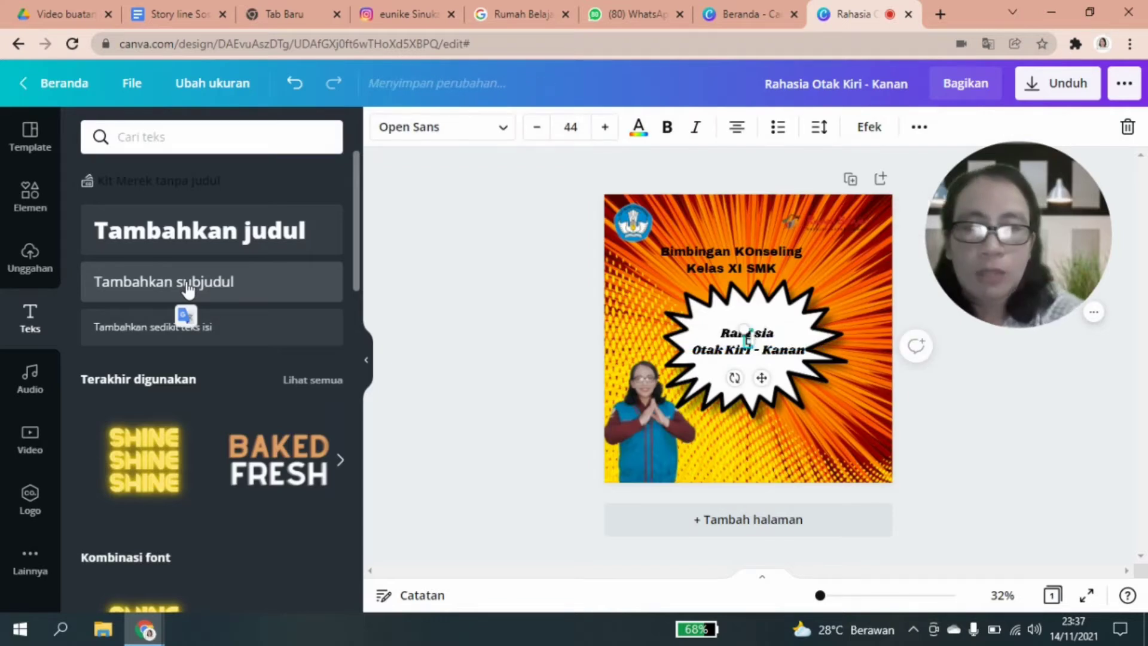
pyautogui.write('Eunike')
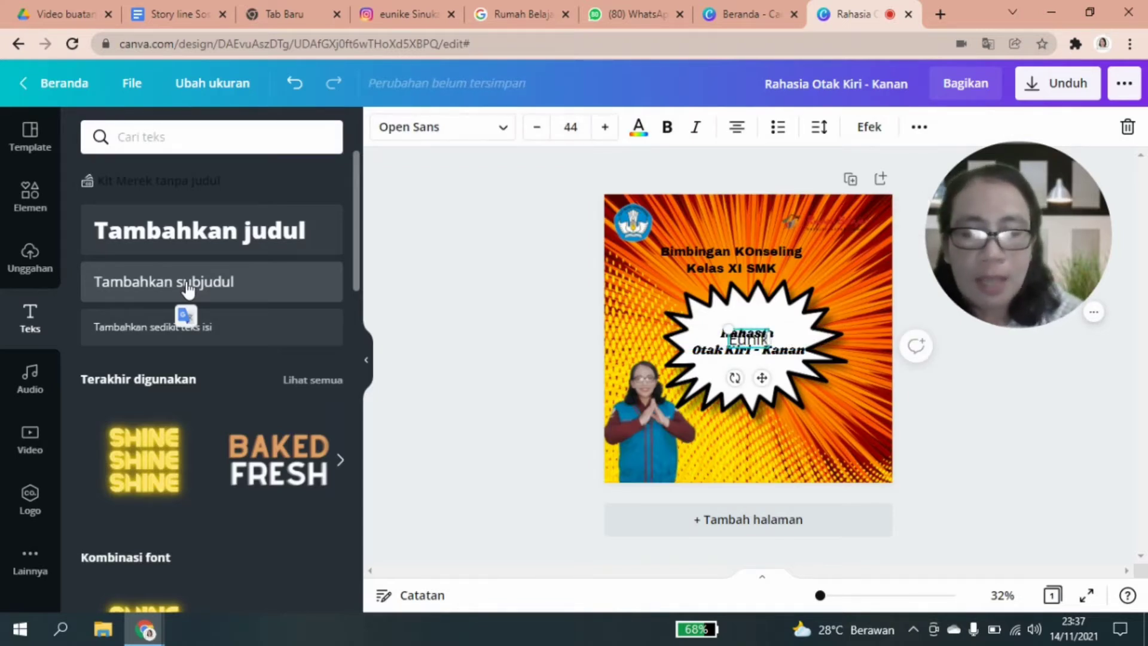
pyautogui.write(' Hanna')
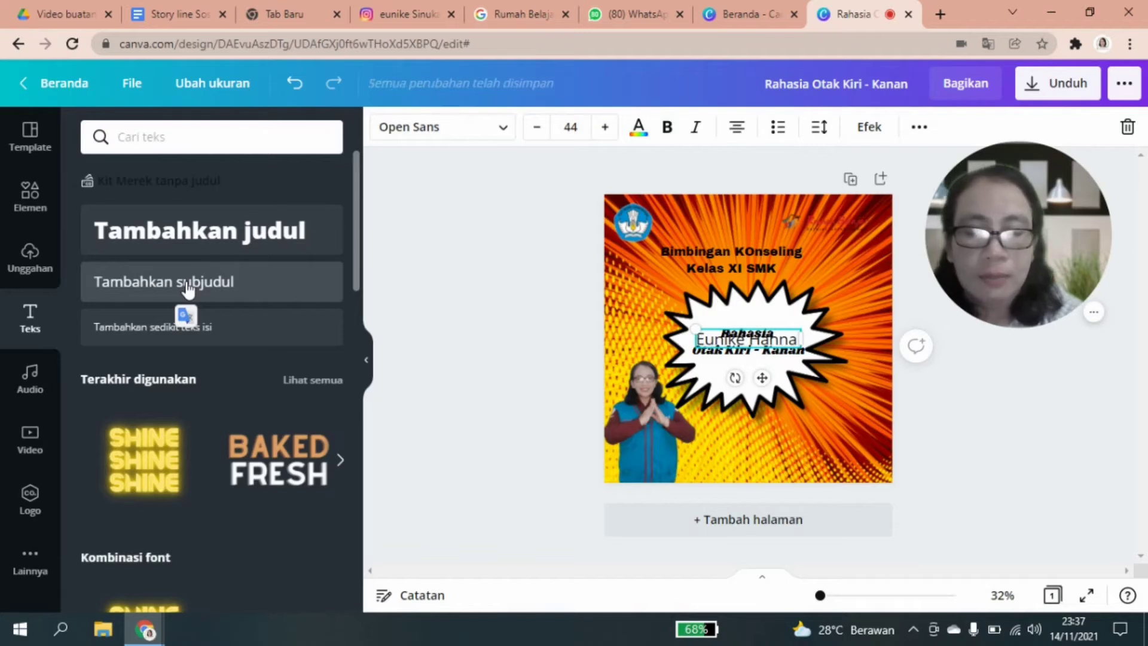
pyautogui.write(' Apriani')
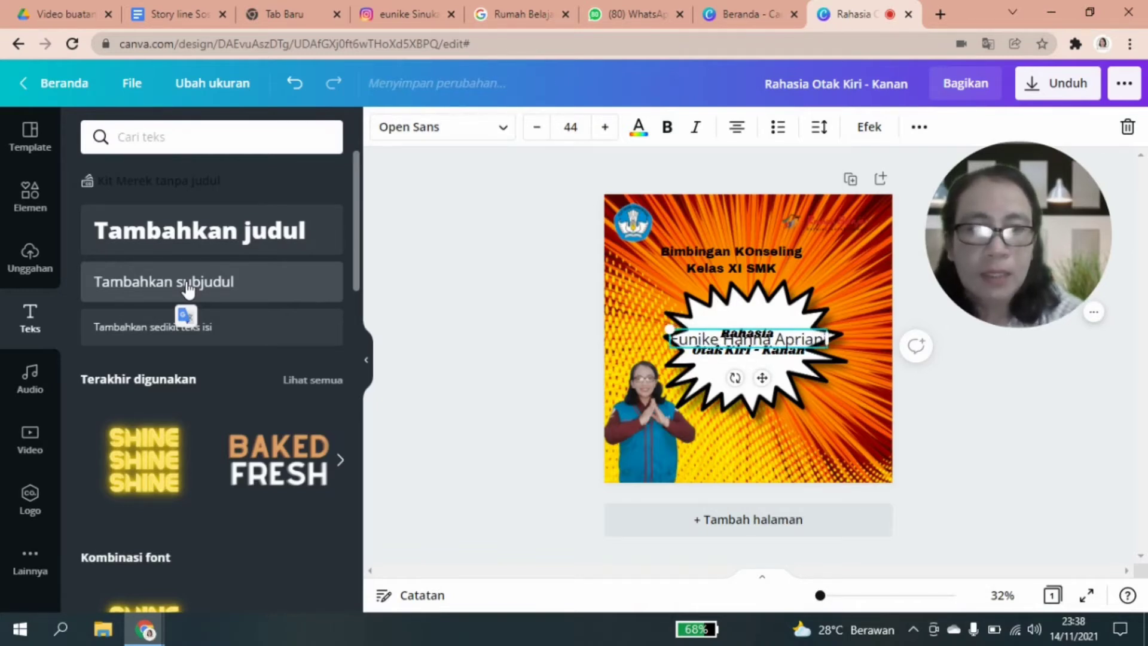
pyautogui.write(', S.Psi')
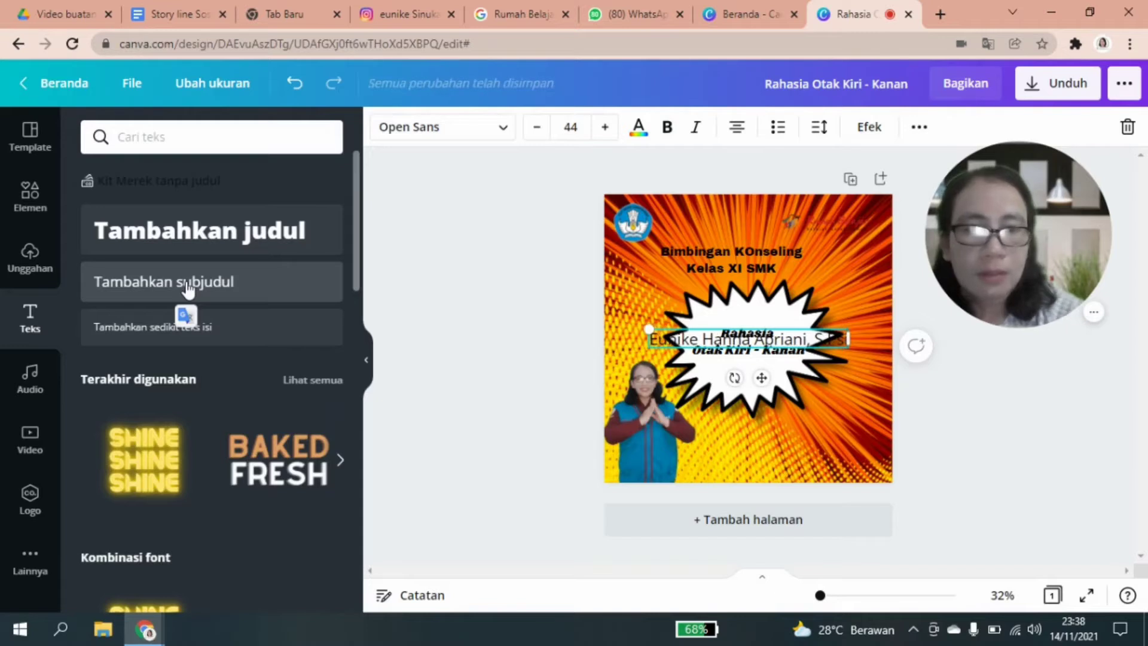
pyautogui.press('Escape')
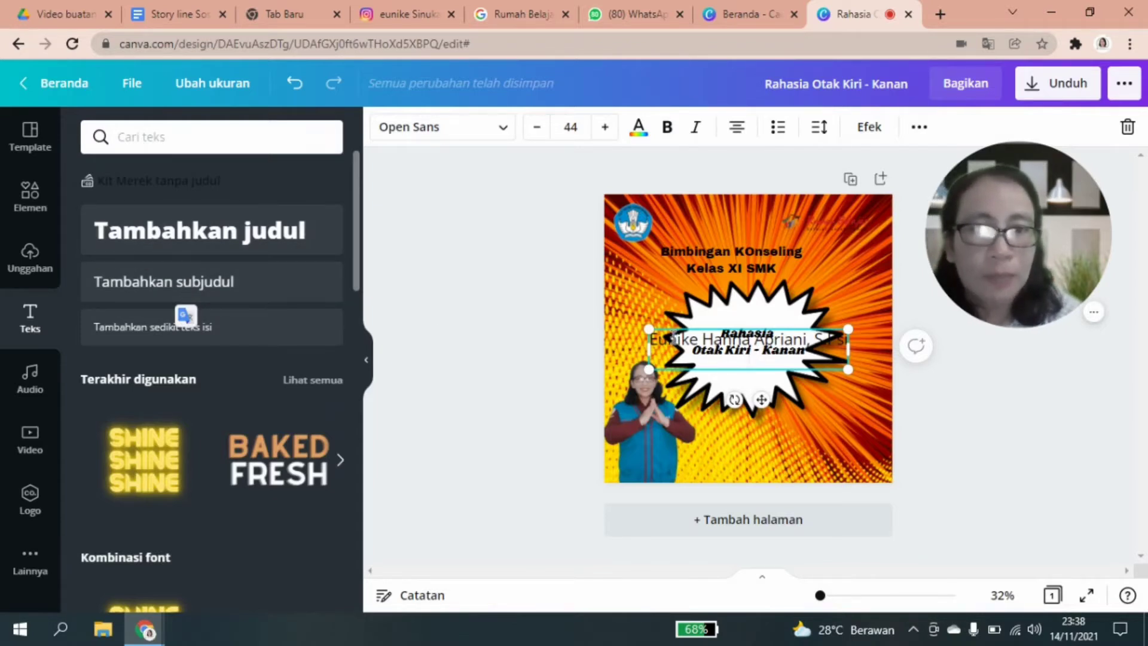
# Make the author's name bold at font size 34 and move it below the speech balloon, beside the author photo.
pyautogui.moveTo(654, 338); pyautogui.dragTo(846, 345)
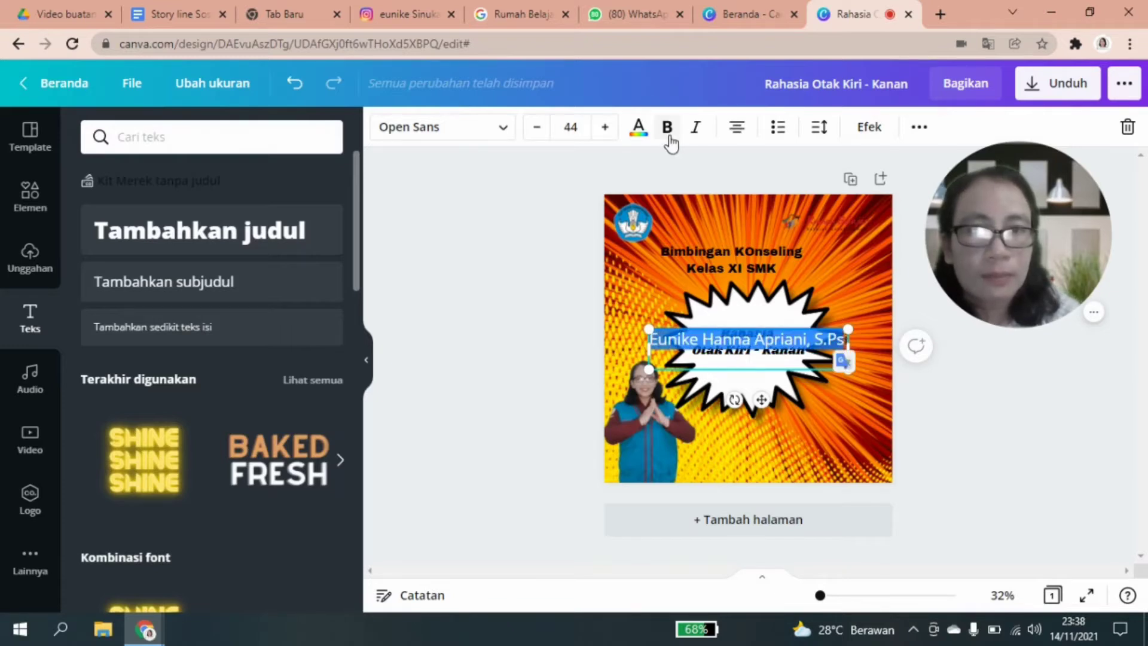
pyautogui.click(669, 137)
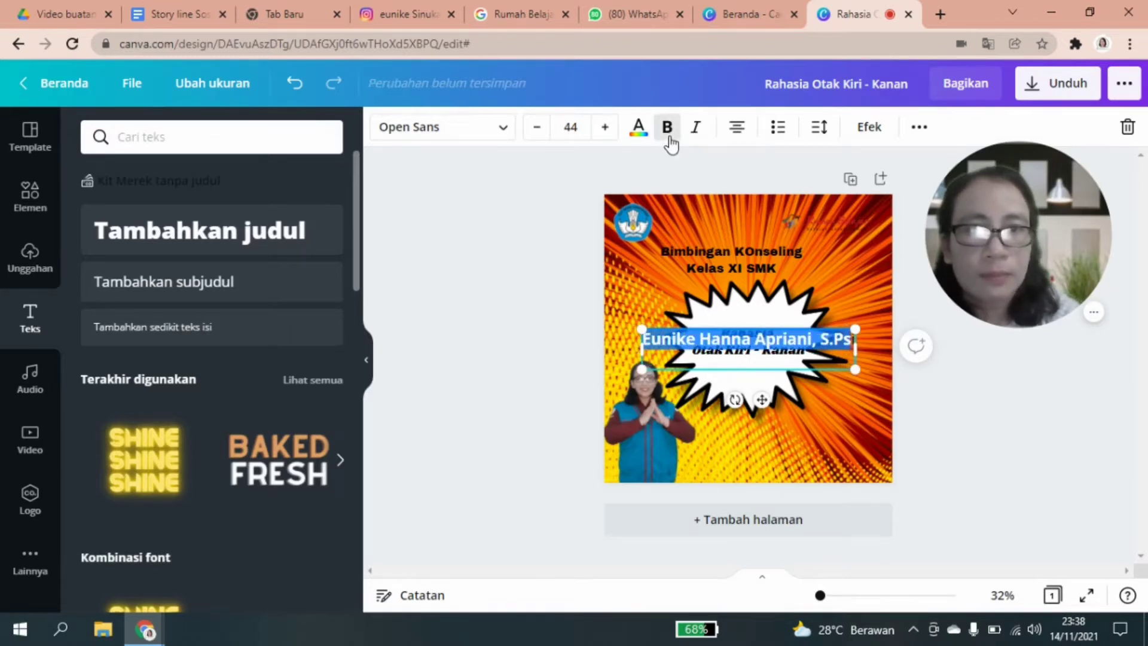
pyautogui.click(536, 127)
pyautogui.click(537, 128)
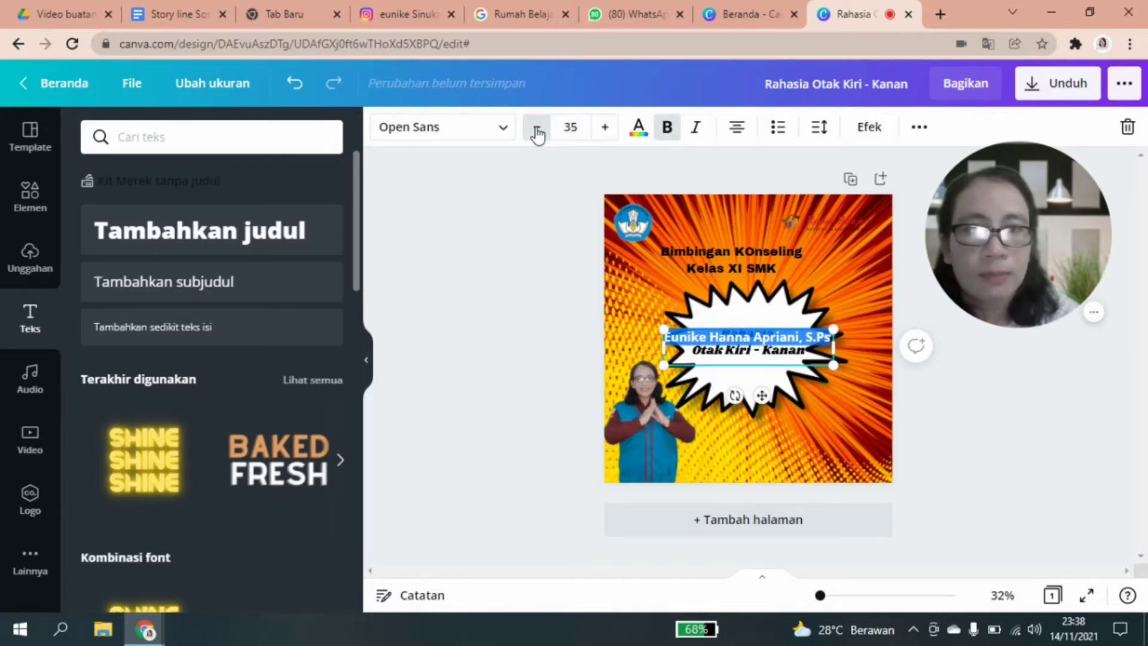
pyautogui.click(536, 127)
pyautogui.moveTo(762, 396); pyautogui.dragTo(803, 486)
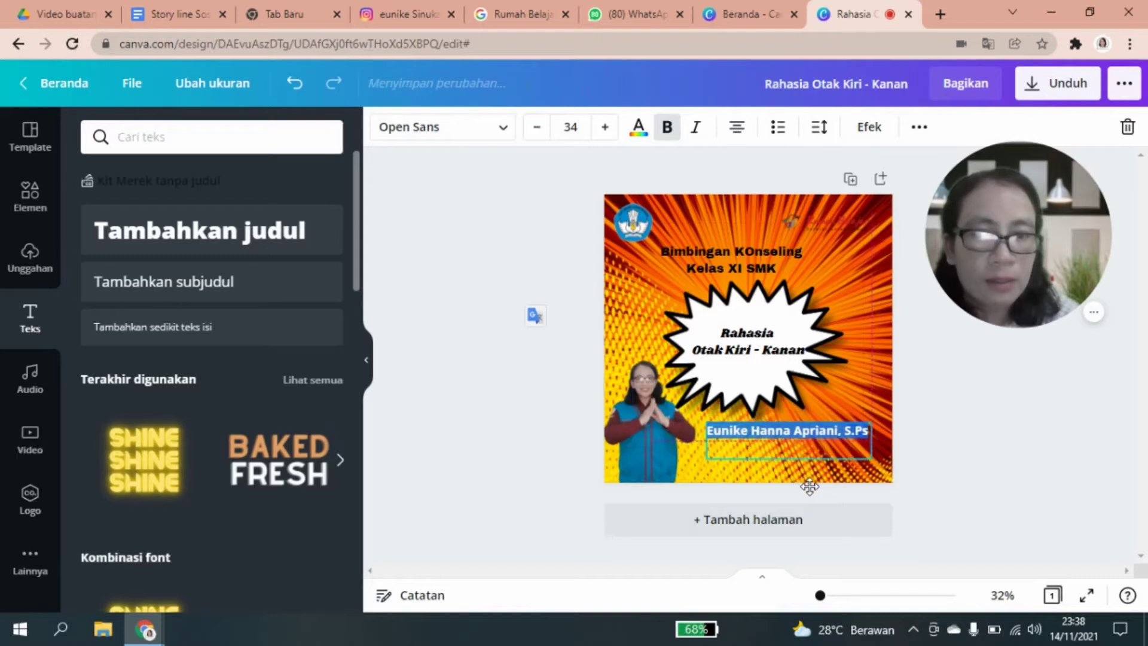
# Put "BY :" in front of the author's name and complete the degree at the end of the line.
pyautogui.click(711, 433)
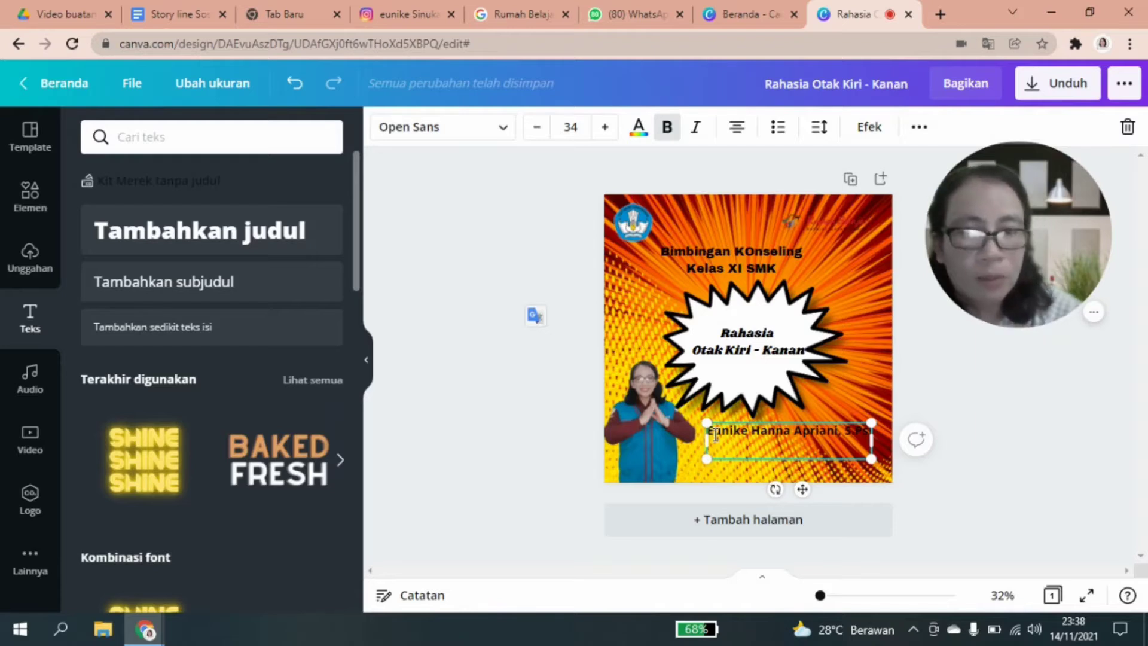
pyautogui.write('BY ')
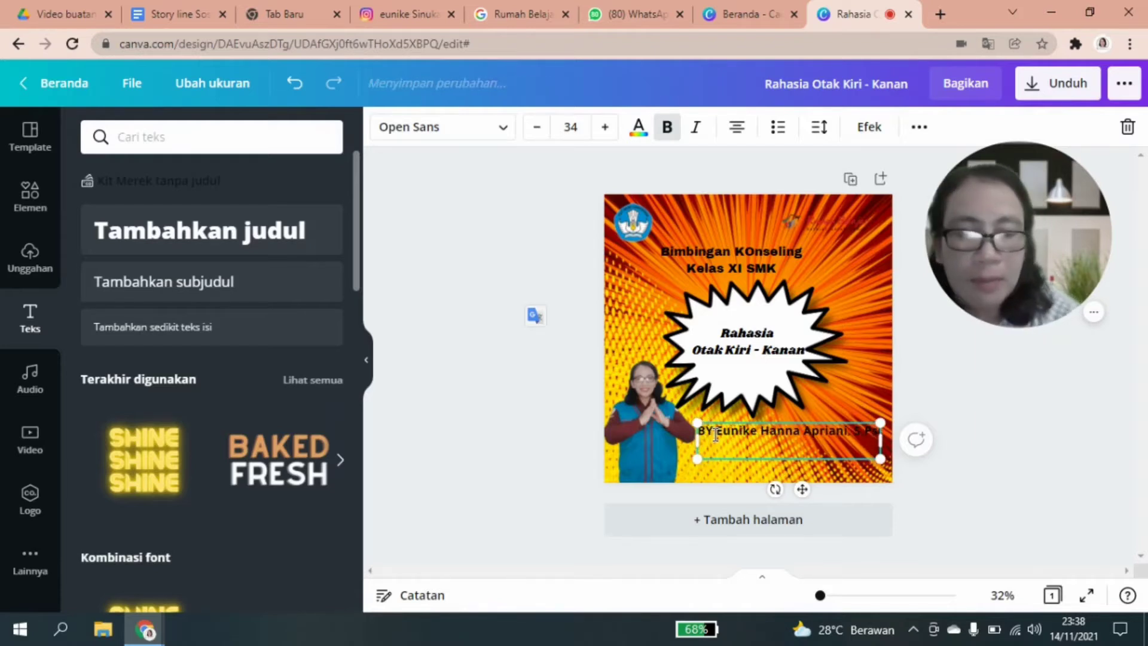
pyautogui.write(':')
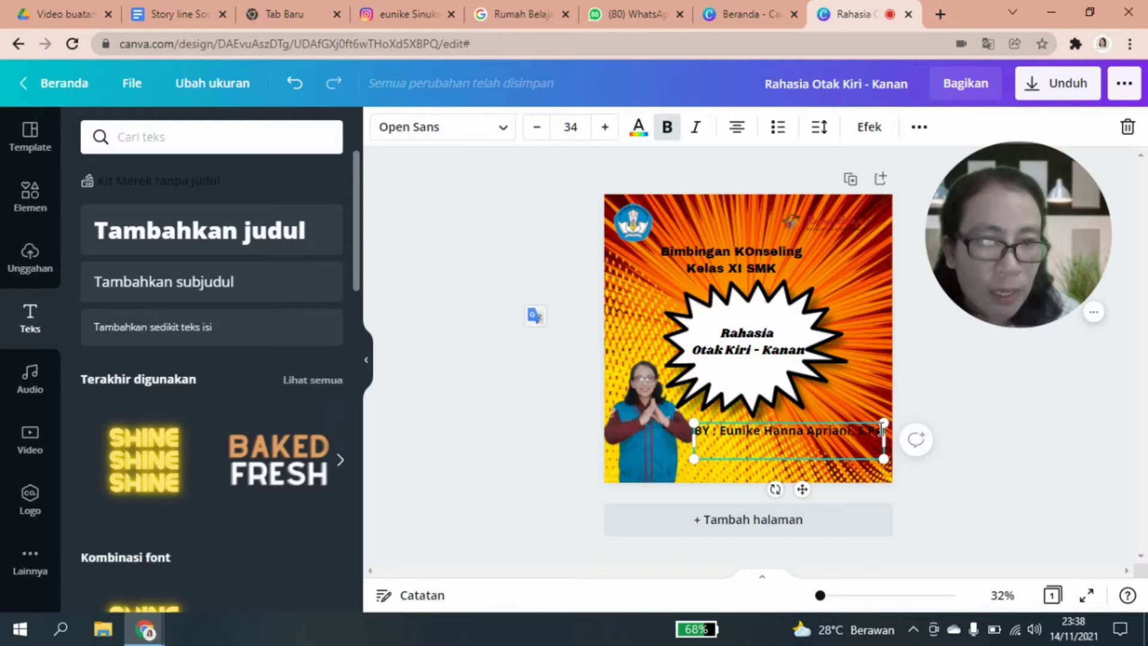
pyautogui.click(881, 429)
pyautogui.write('i,')
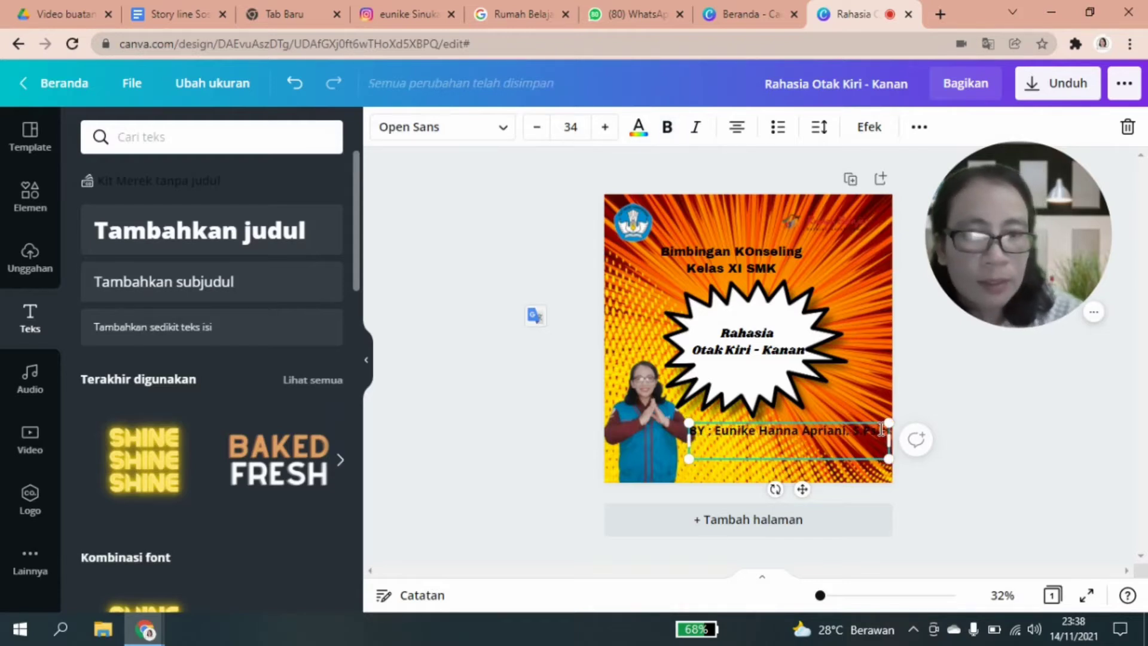
# Add a bold second line reading "SRB SUMUT 2021" beneath the author's name.
pyautogui.press('Return')
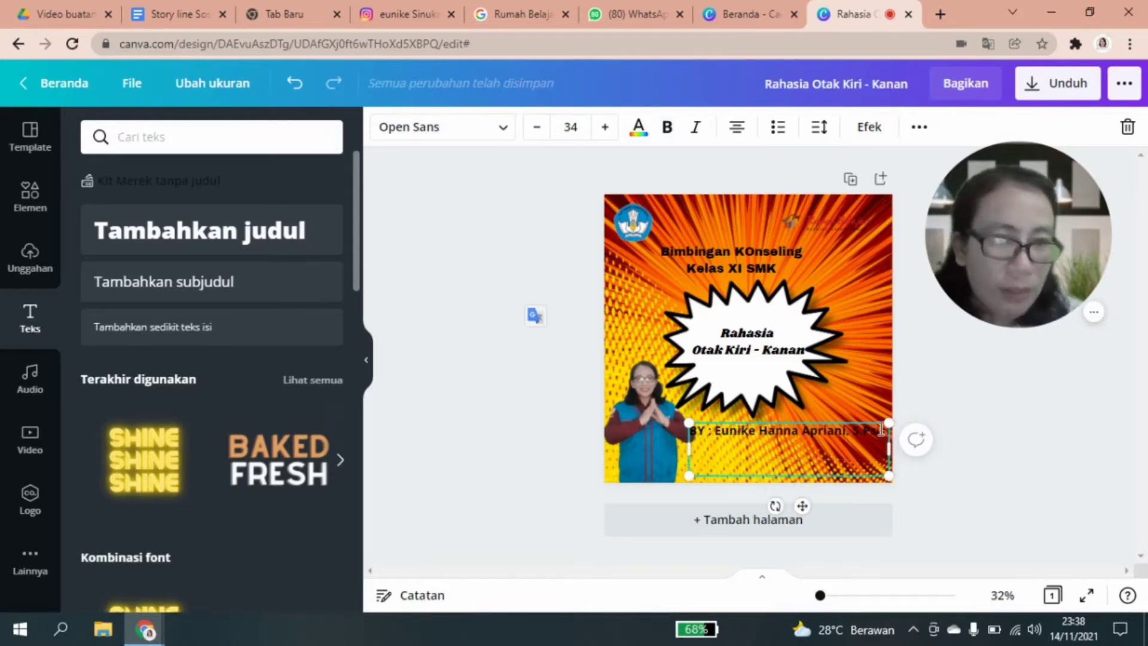
pyautogui.write('SR')
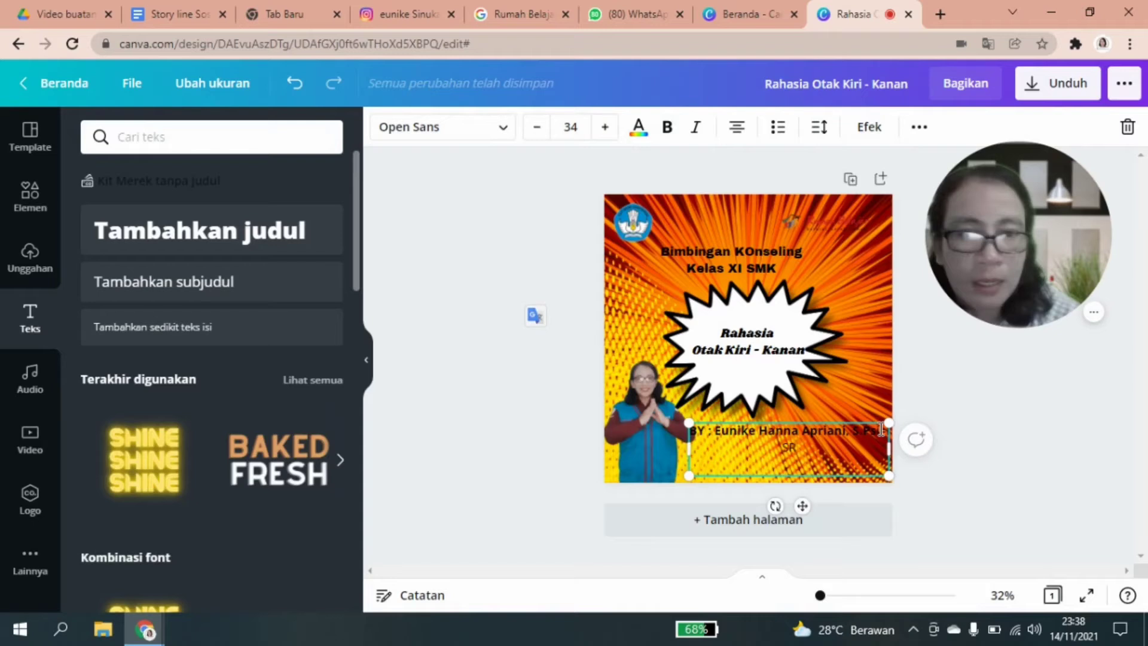
pyautogui.write('B S')
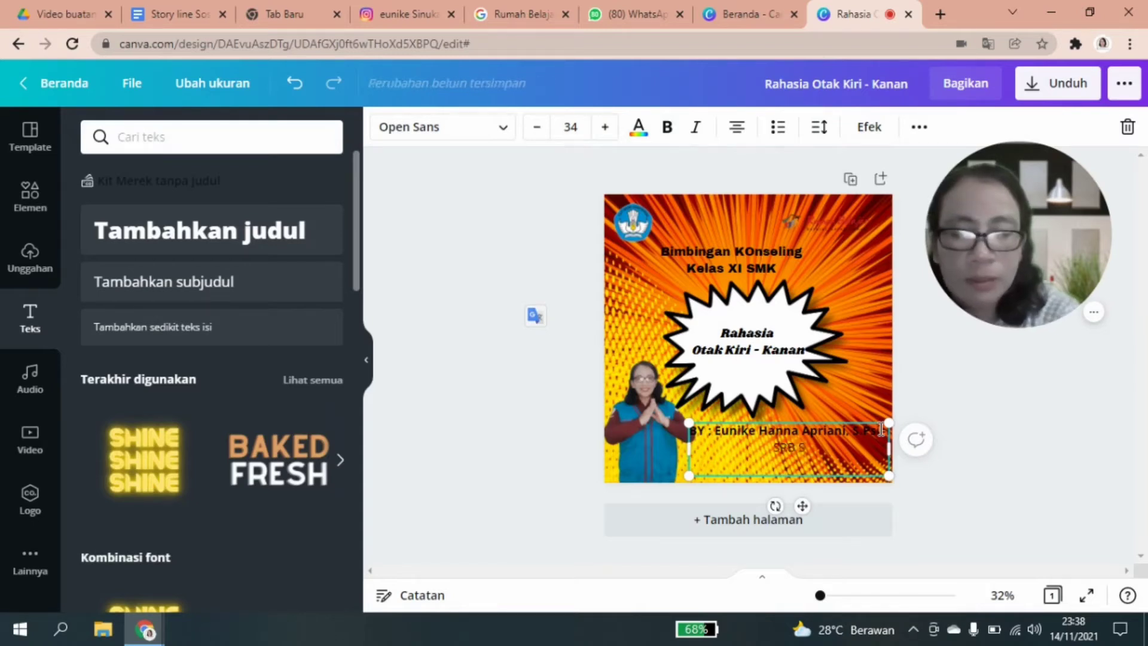
pyautogui.write('UMUT')
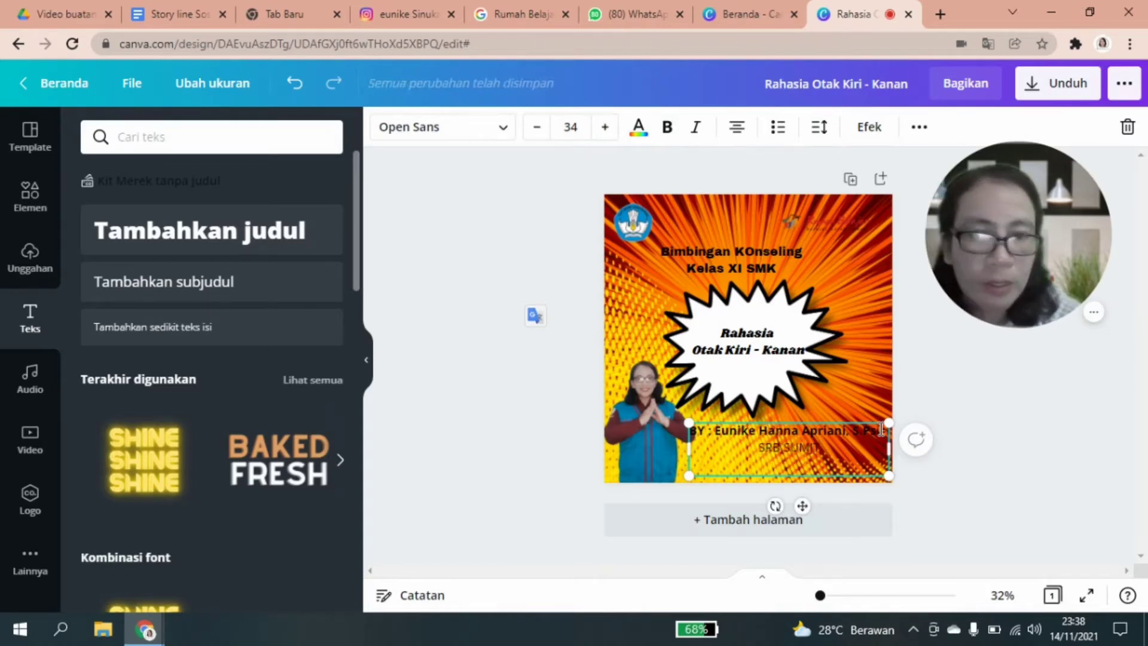
pyautogui.press('BackSpace')
pyautogui.press('BackSpace')
pyautogui.press('BackSpace')
pyautogui.write('M')
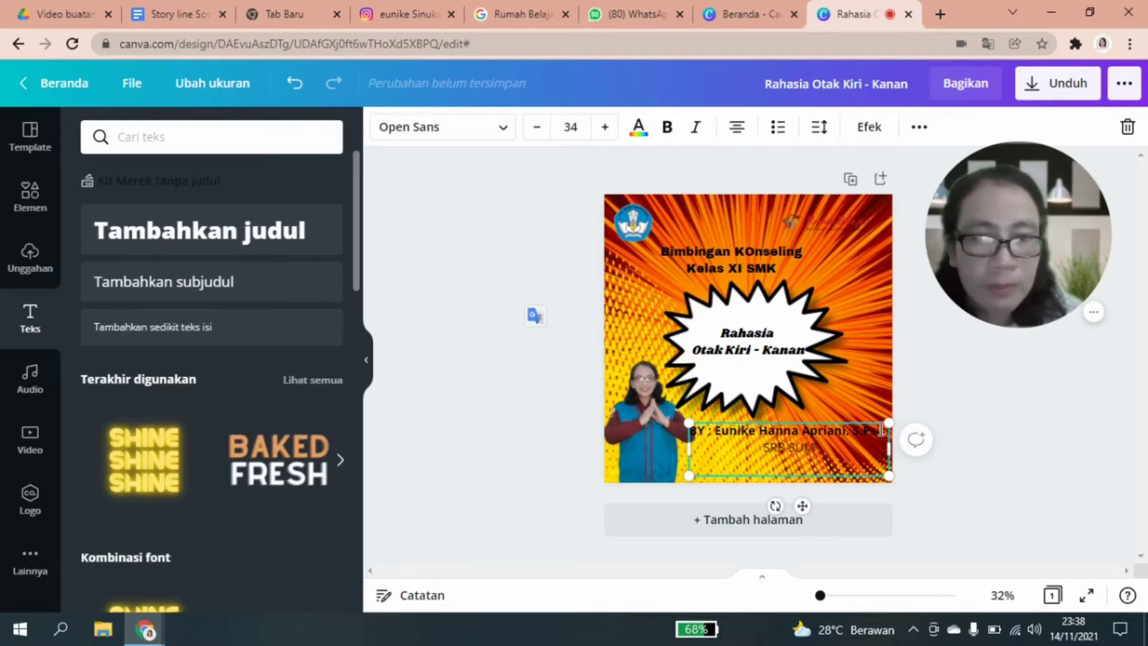
pyautogui.write('UT')
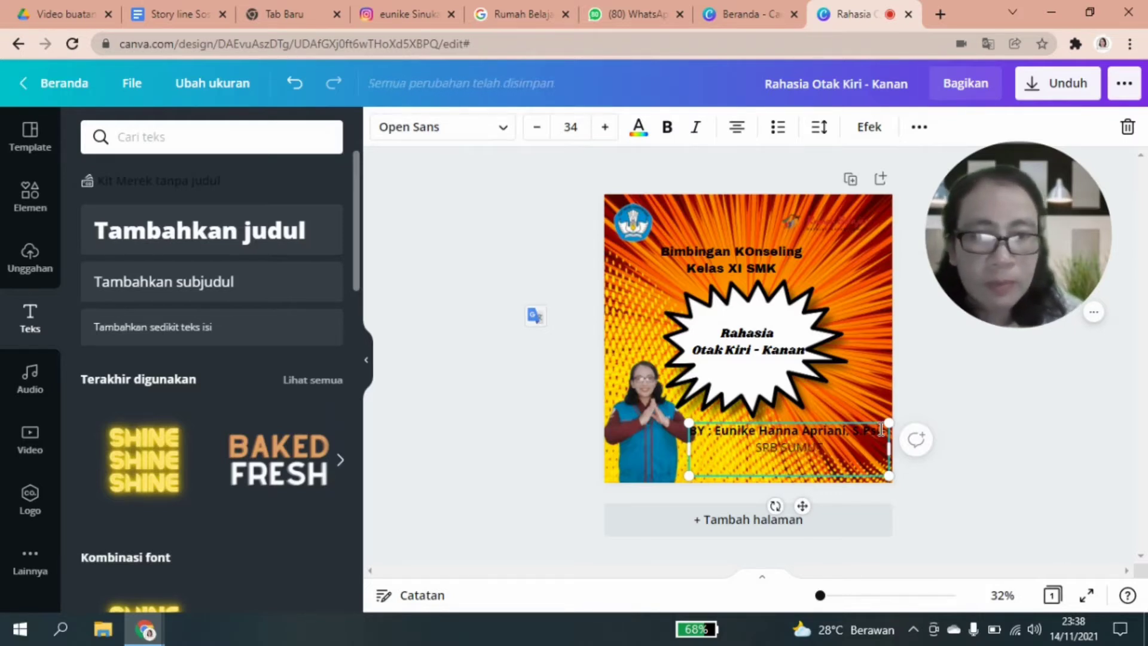
pyautogui.write(' 2021')
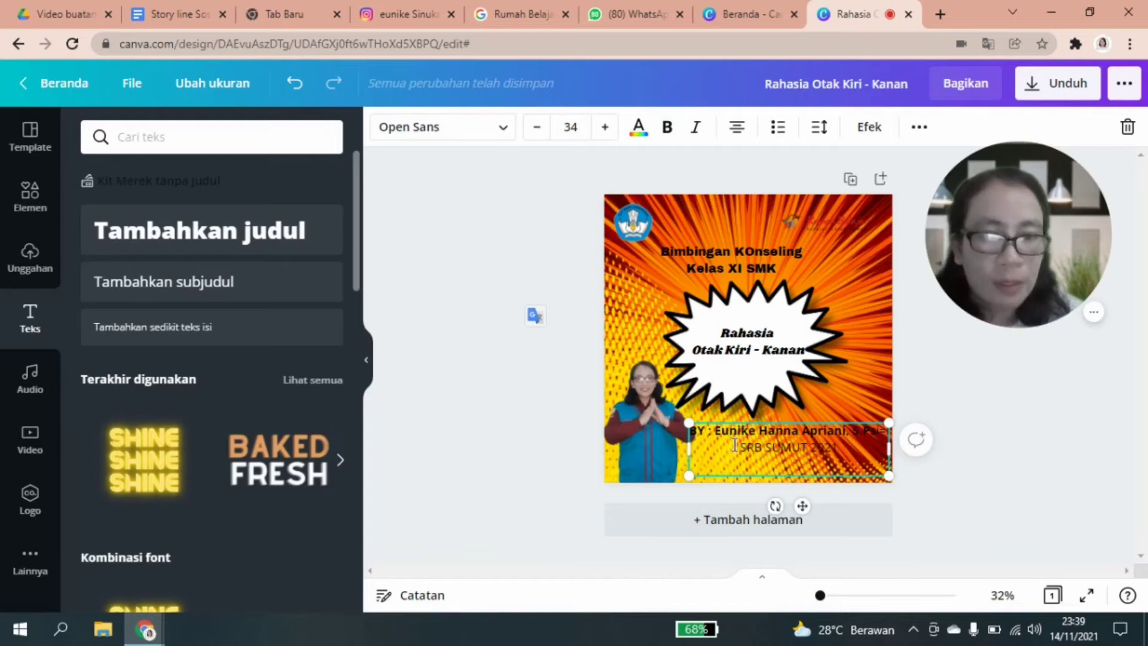
pyautogui.moveTo(735, 444); pyautogui.dragTo(835, 459)
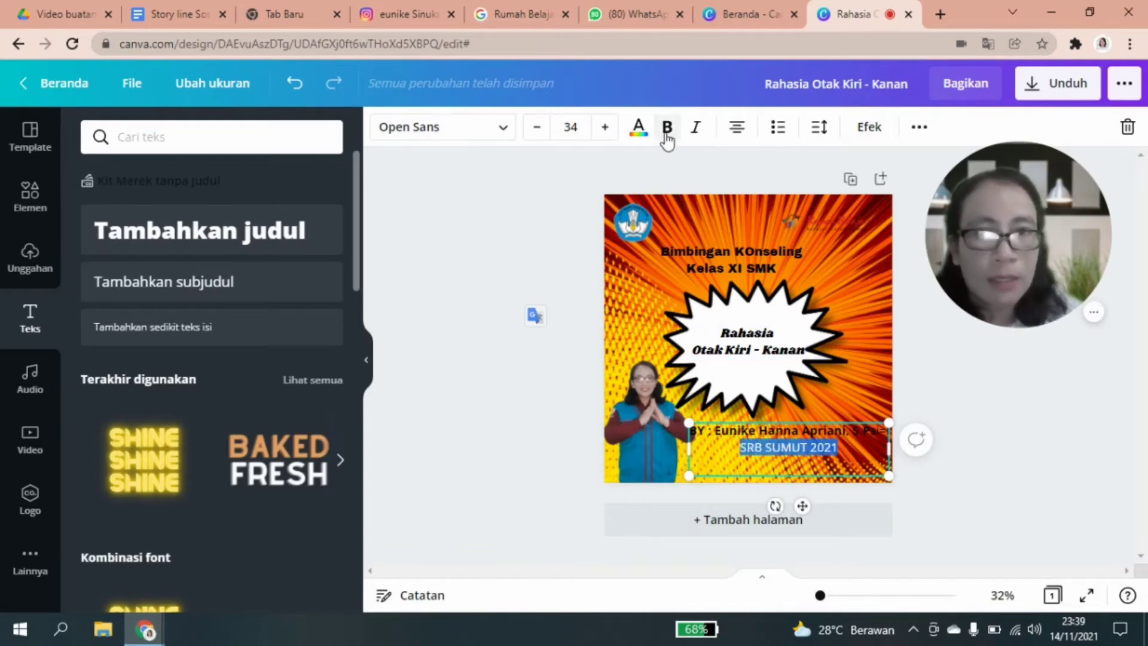
pyautogui.click(667, 134)
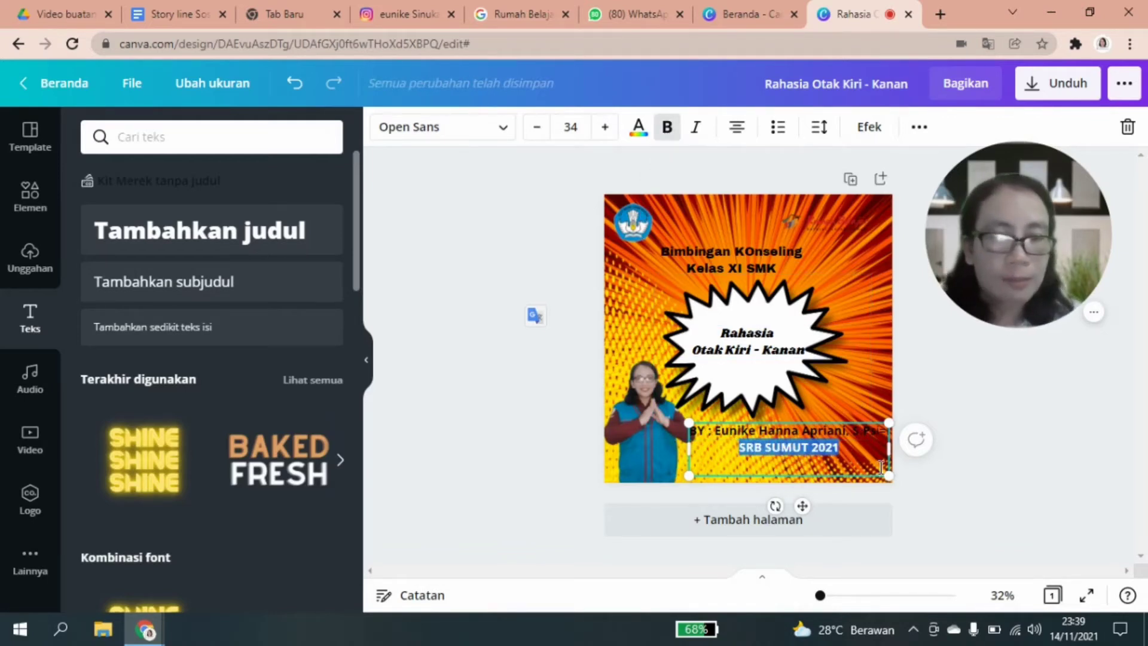
# Shrink the author text to font size 24.7 in the cover's lower-right corner and nudge the upper-right logo slightly upward.
pyautogui.moveTo(887, 475); pyautogui.dragTo(840, 402)
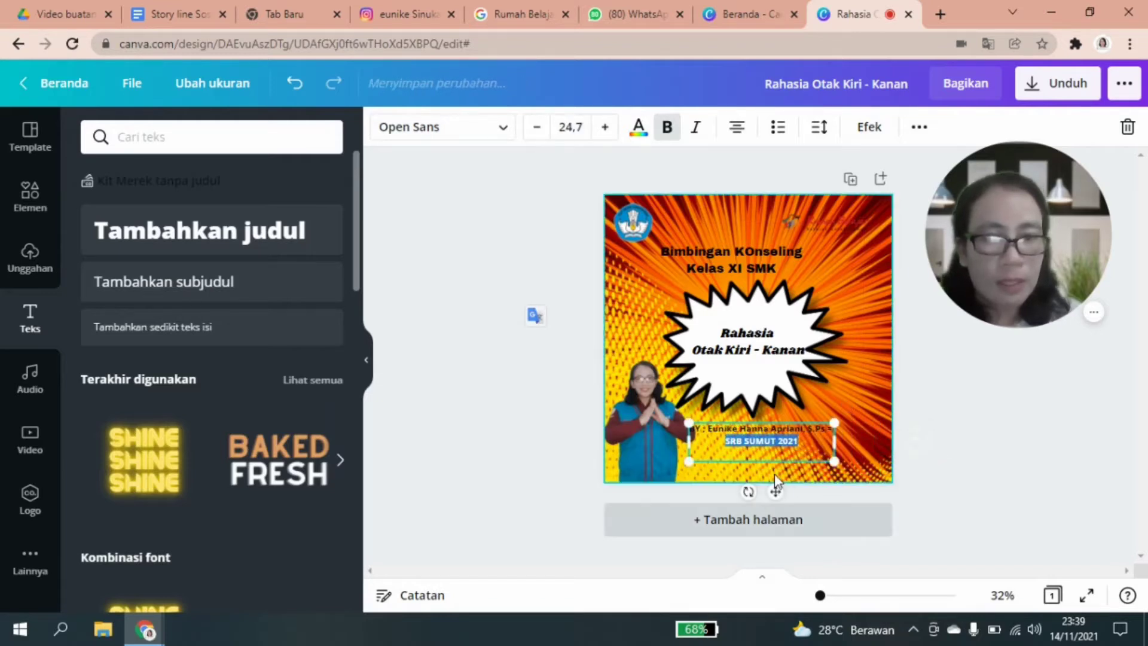
pyautogui.moveTo(778, 493); pyautogui.dragTo(828, 505)
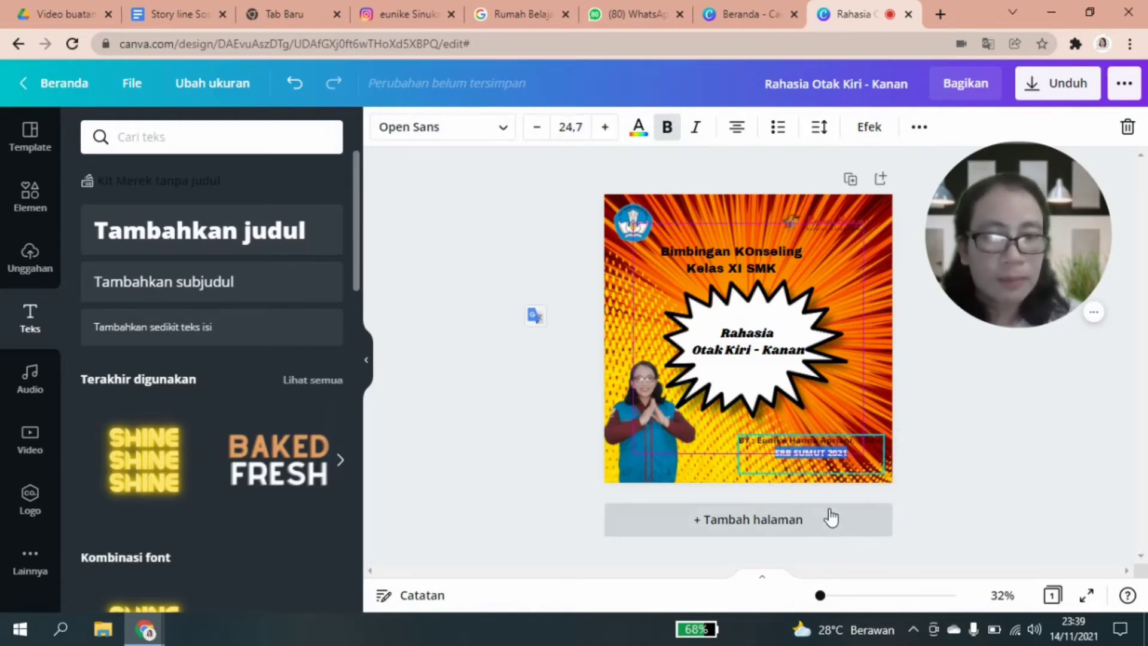
pyautogui.click(1024, 502)
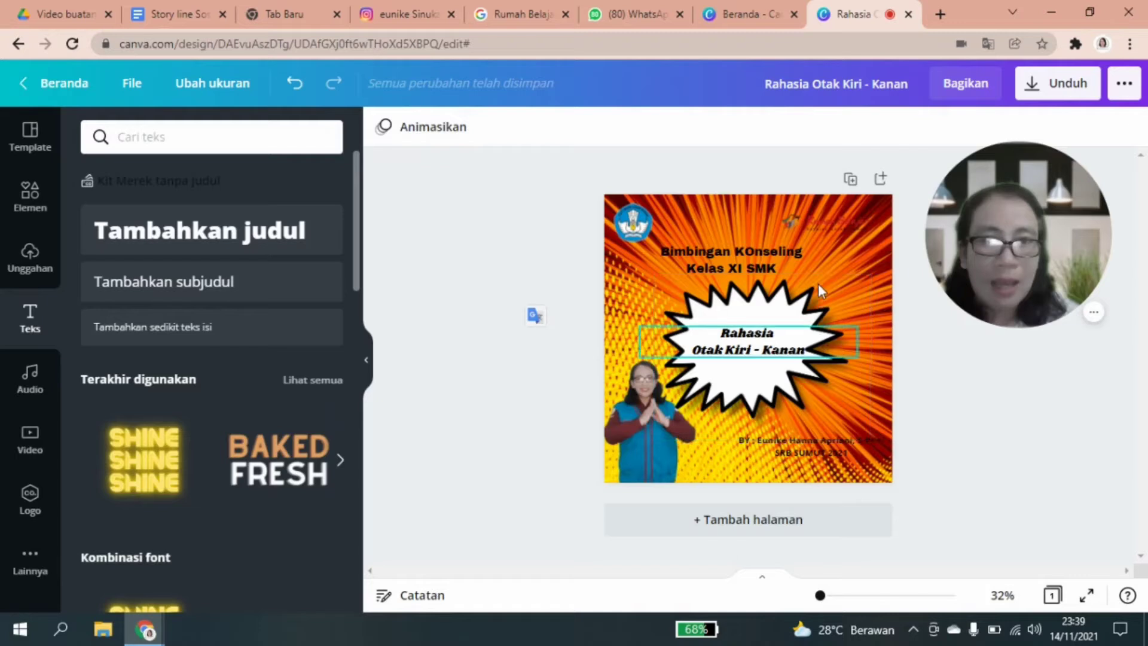
pyautogui.moveTo(831, 215); pyautogui.dragTo(835, 211)
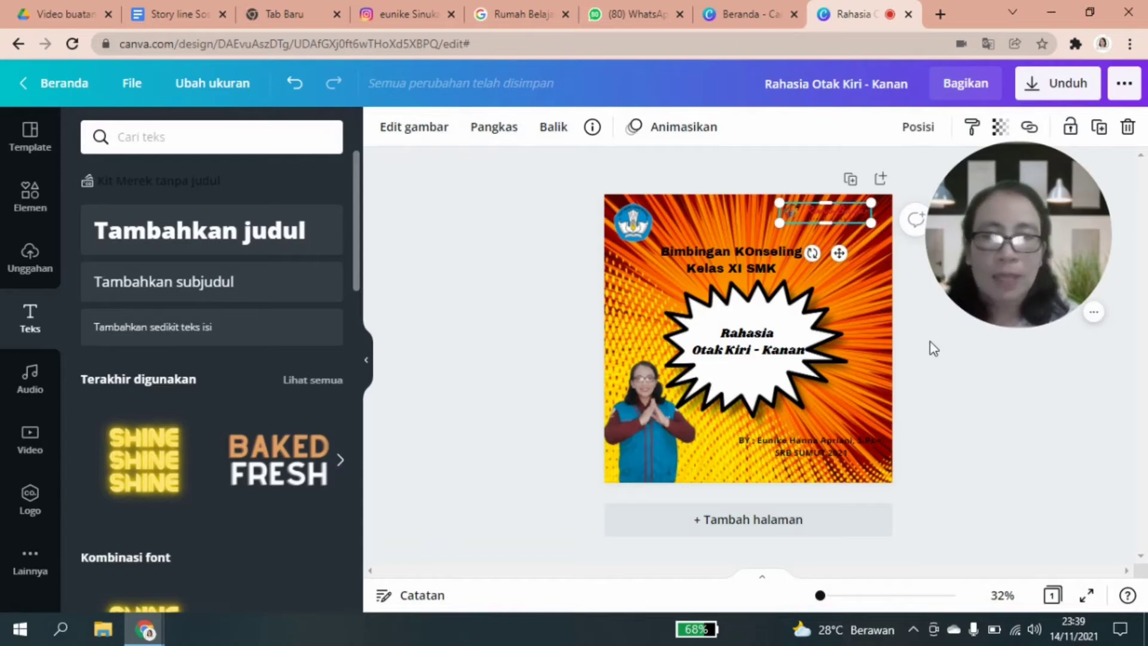
# Find the "balon komik" elements again and add the small white spiky burst balloon with a black outline to the cover.
pyautogui.click(29, 204)
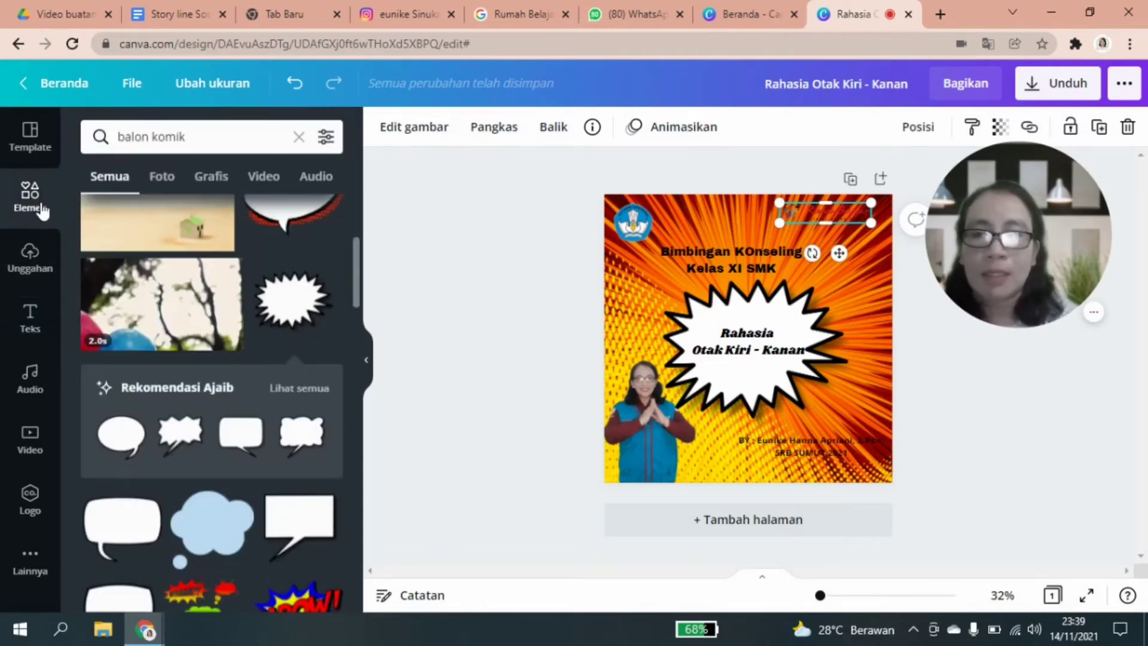
pyautogui.click(191, 137)
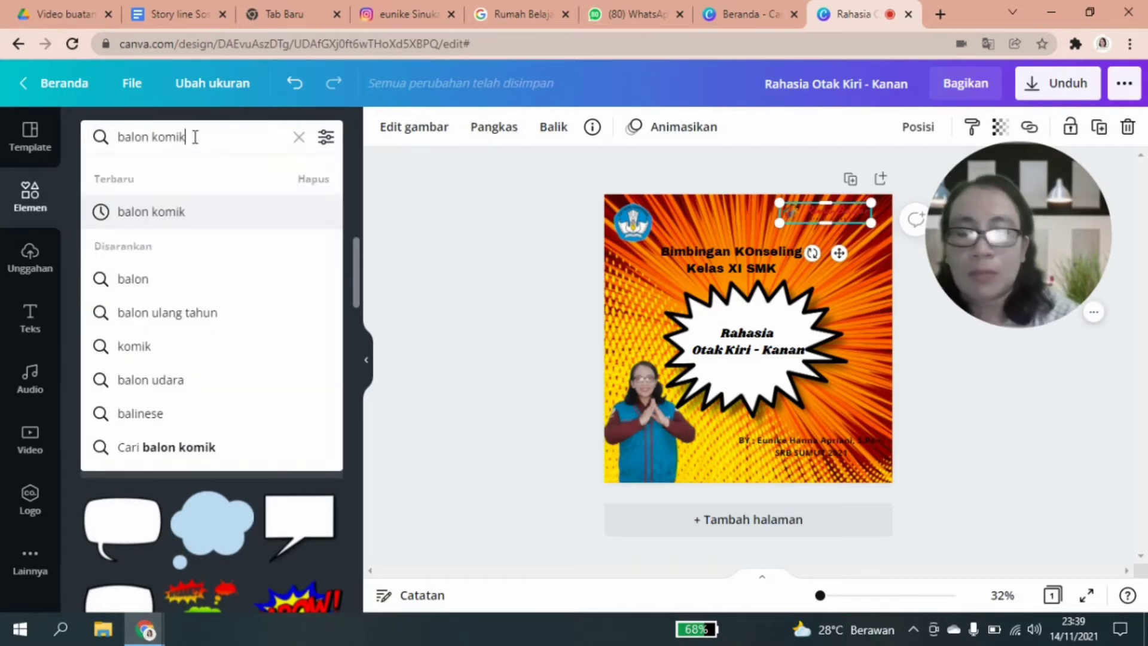
pyautogui.press('Return')
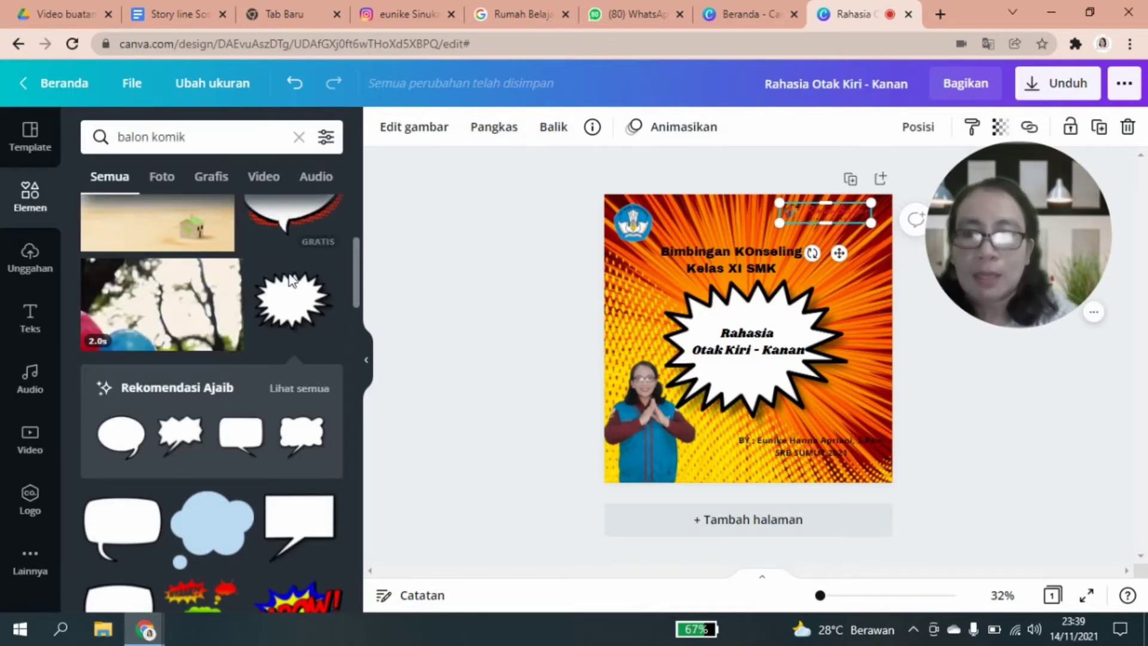
pyautogui.moveTo(357, 296)
pyautogui.mouseDown()
pyautogui.moveTo(357, 243)
pyautogui.moveTo(353, 305)
pyautogui.moveTo(349, 285)
pyautogui.mouseUp()
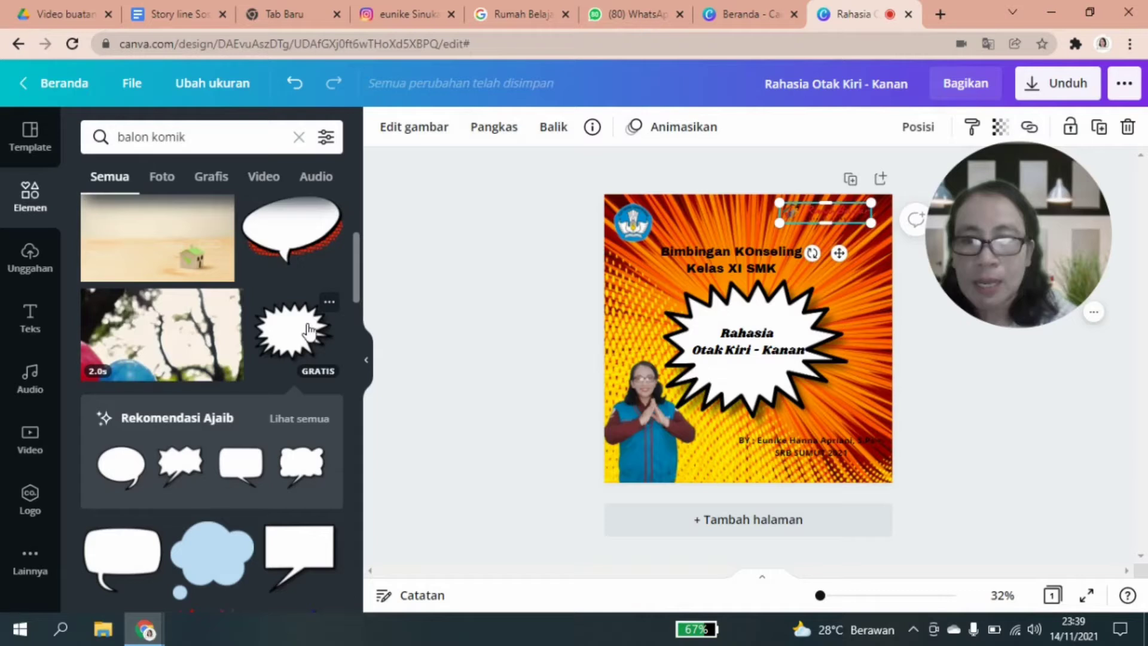
pyautogui.scroll(-5, 350, 334)
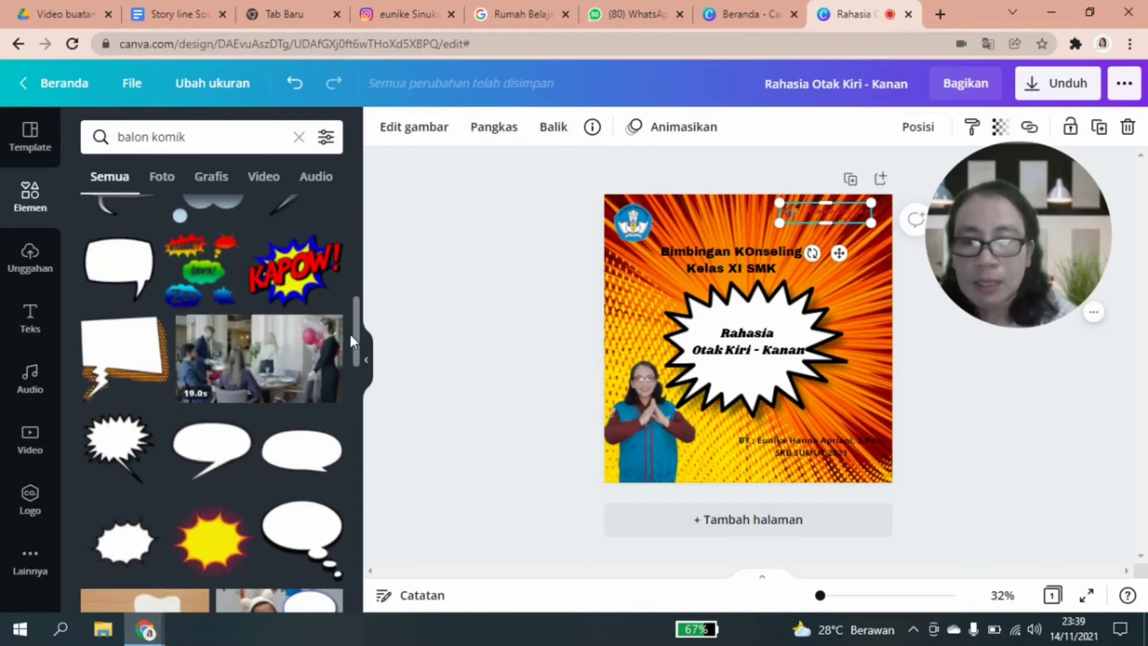
pyautogui.click(118, 545)
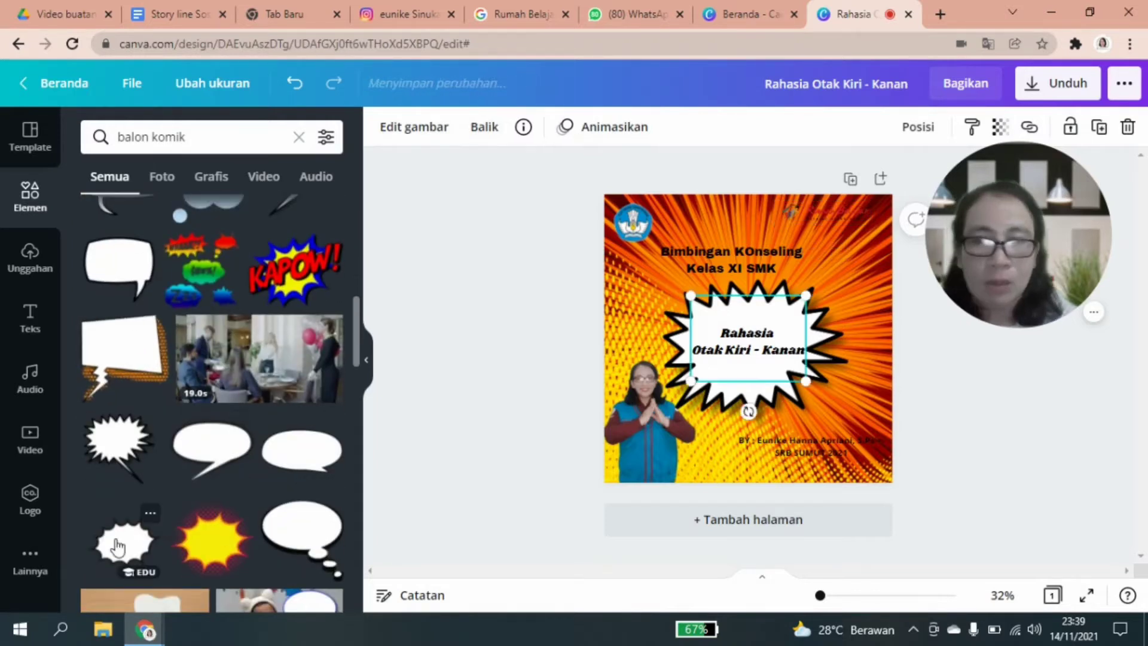
# Move the new burst balloon out from behind the title to the cover's upper right, keeping the title centred in the large balloon.
pyautogui.click(774, 332)
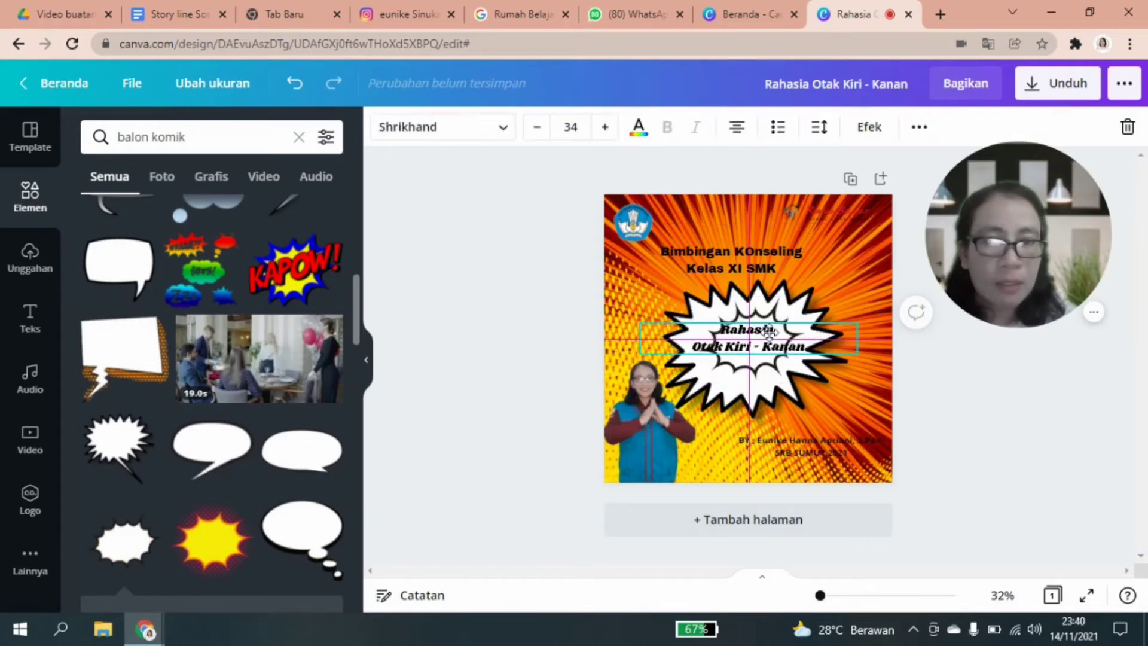
pyautogui.moveTo(771, 335); pyautogui.dragTo(745, 392)
pyautogui.moveTo(766, 331); pyautogui.dragTo(854, 248)
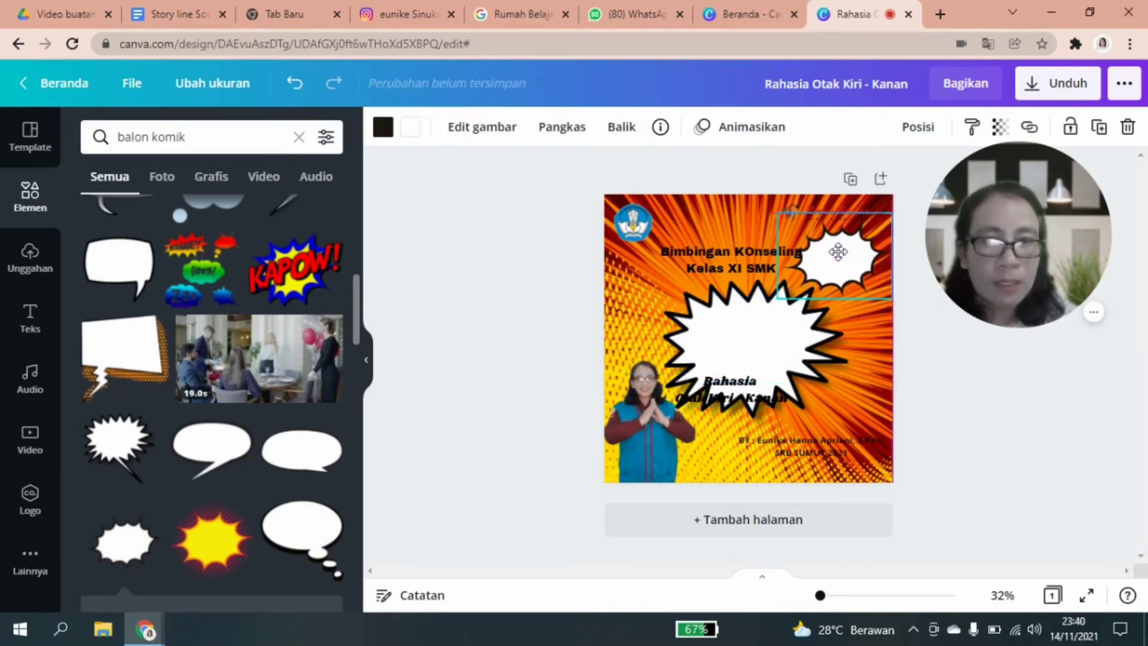
pyautogui.moveTo(745, 375); pyautogui.dragTo(751, 345)
pyautogui.click(843, 272)
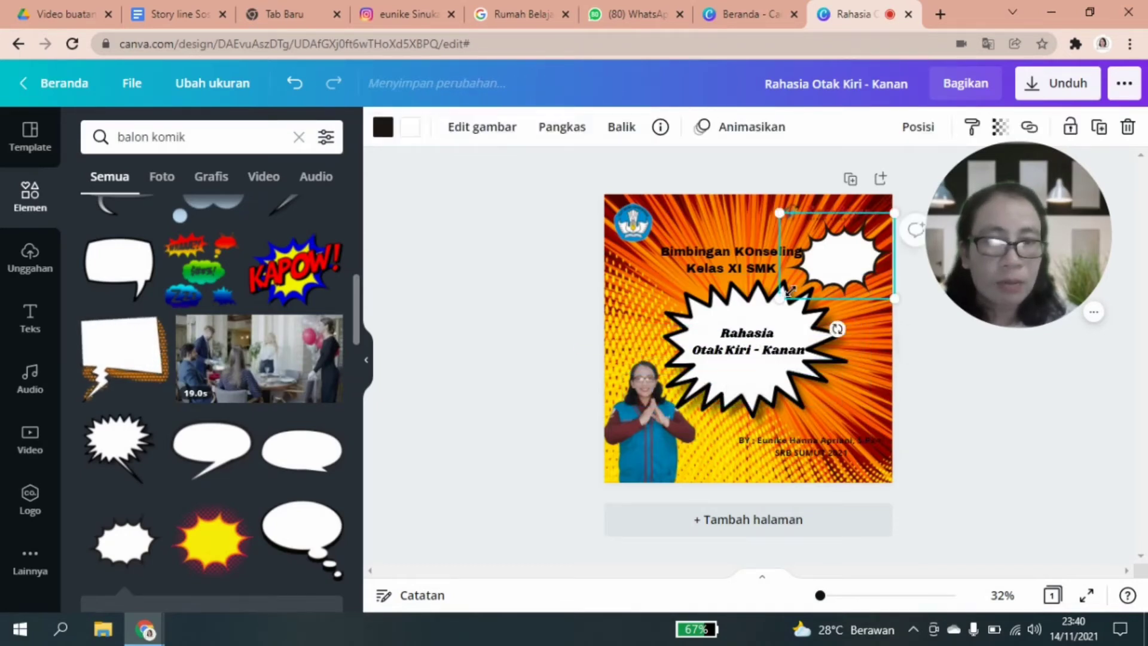
# Shrink the new burst balloon to about 141 wide in the cover's upper-right corner and move the neighbouring logo to the top centre.
pyautogui.moveTo(816, 270); pyautogui.dragTo(869, 246)
pyautogui.click(819, 214)
pyautogui.moveTo(818, 214); pyautogui.dragTo(748, 224)
pyautogui.moveTo(868, 244); pyautogui.dragTo(861, 220)
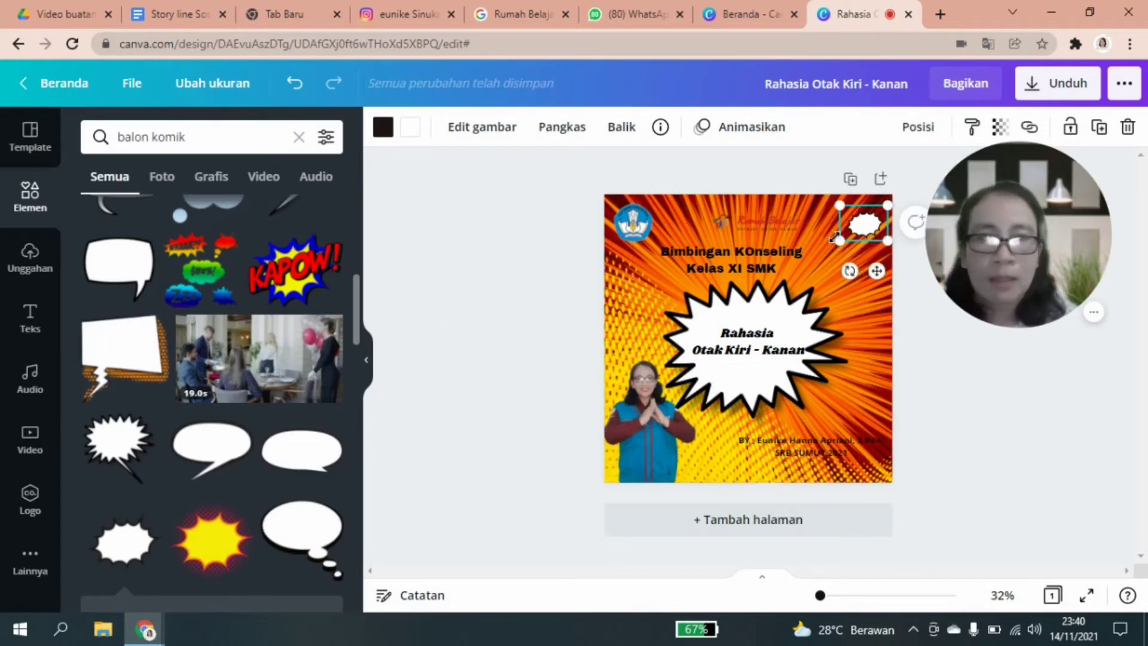
pyautogui.moveTo(839, 240); pyautogui.dragTo(849, 232)
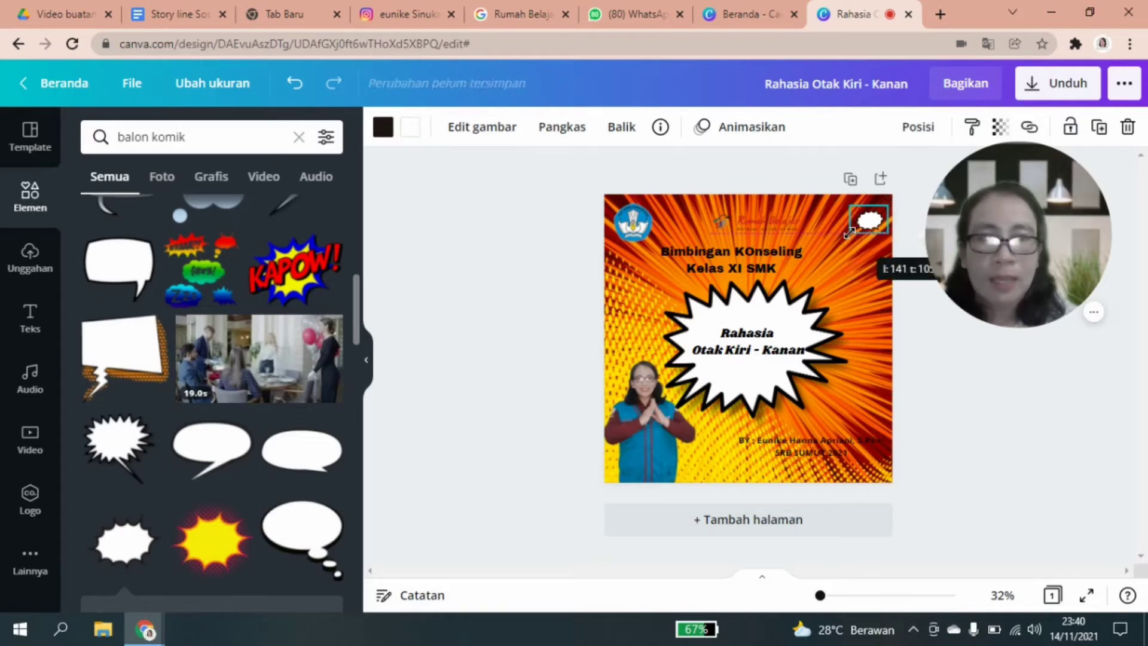
# Add a bold subheading text reading "1" and place it inside the small burst balloon in the cover's corner.
pyautogui.click(30, 323)
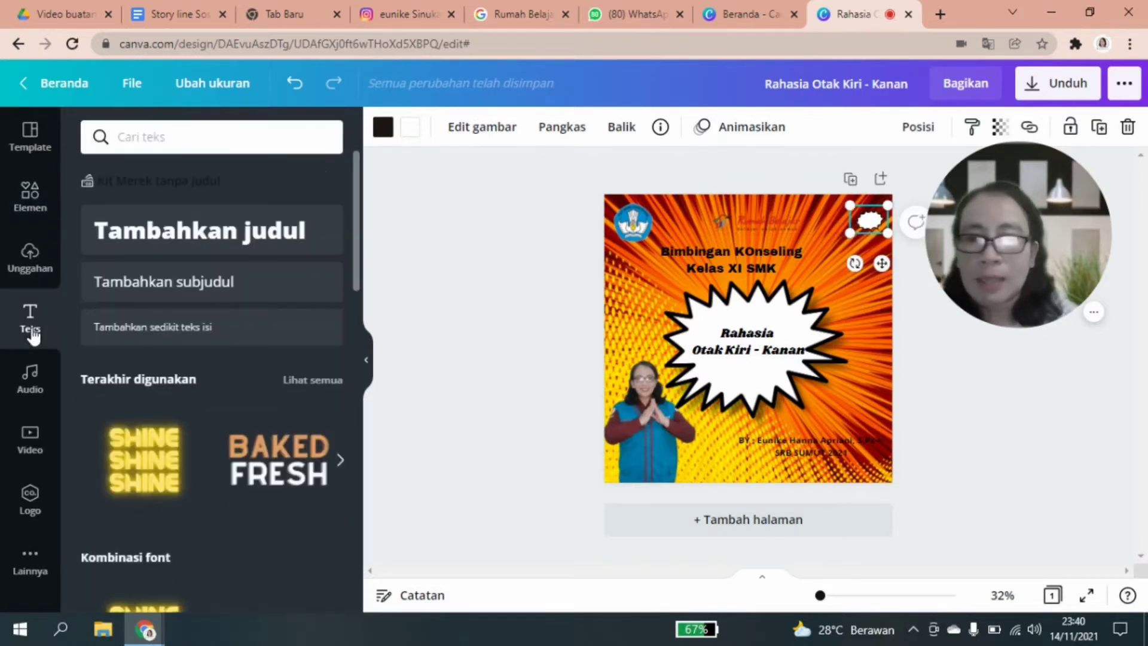
pyautogui.click(210, 292)
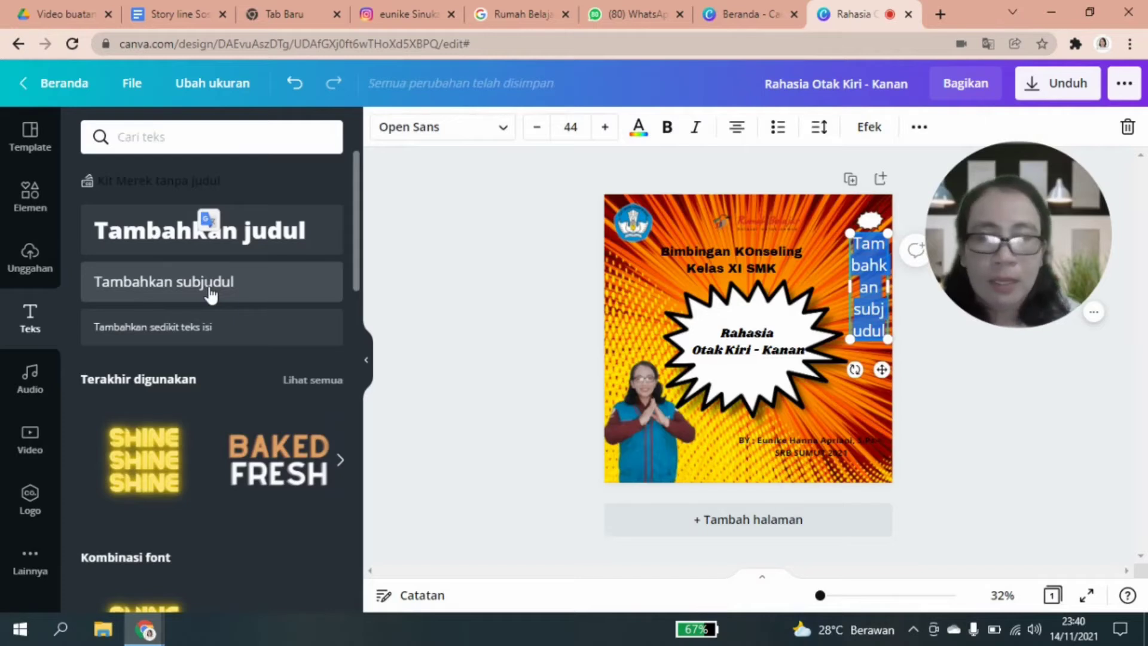
pyautogui.press('BackSpace')
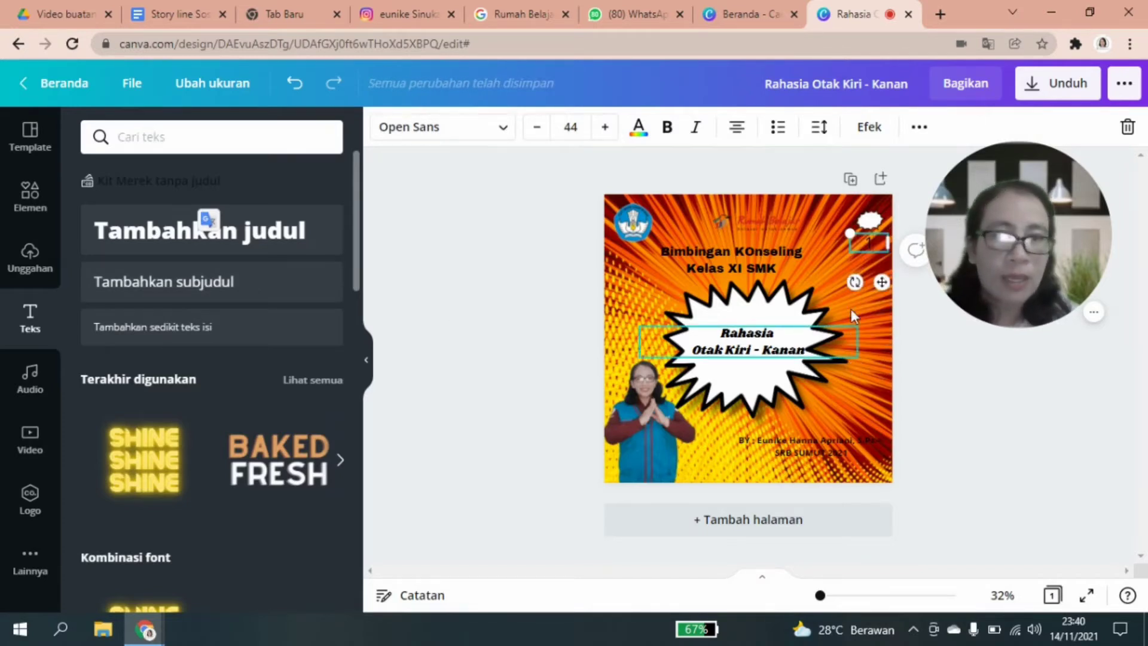
pyautogui.moveTo(881, 281); pyautogui.dragTo(881, 258)
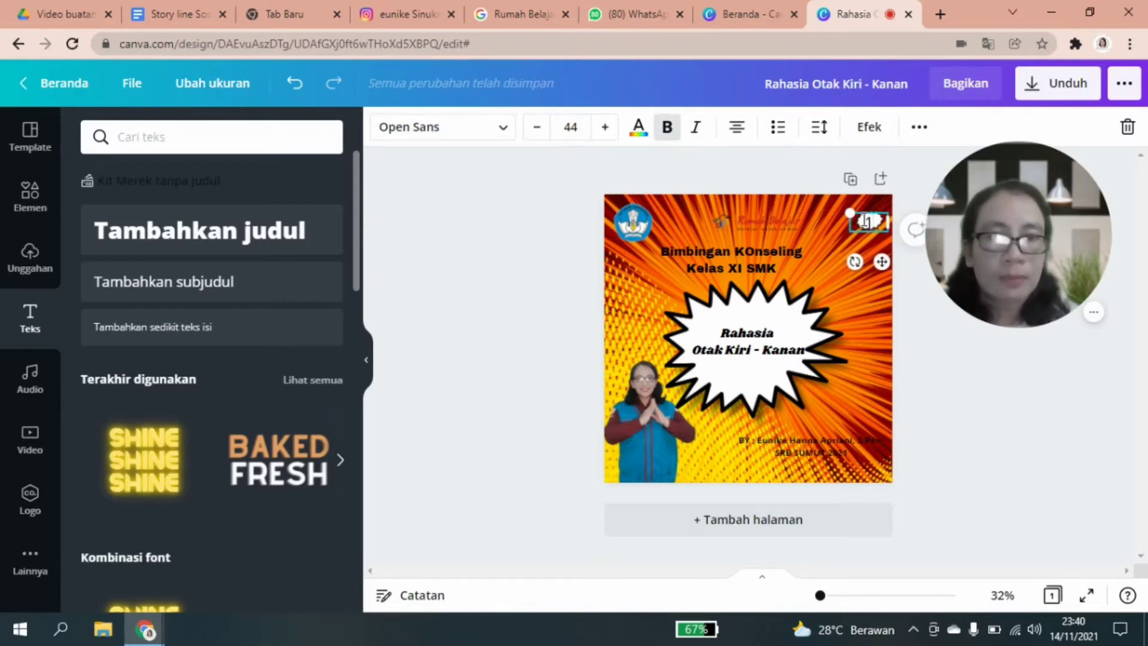
pyautogui.click(668, 128)
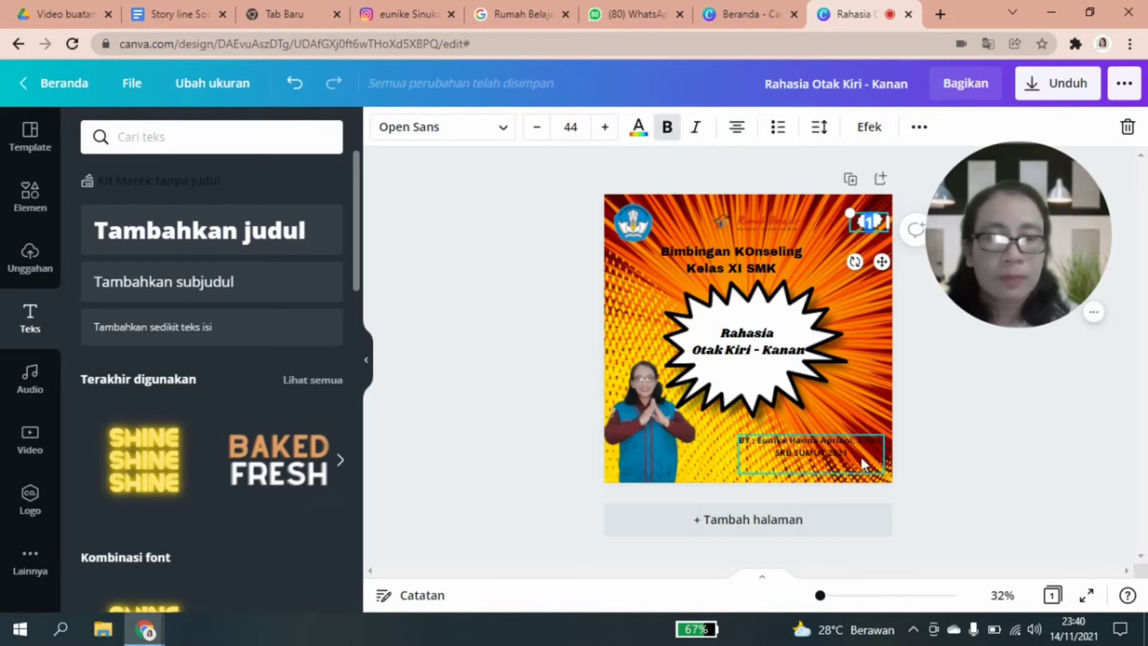
pyautogui.click(744, 439)
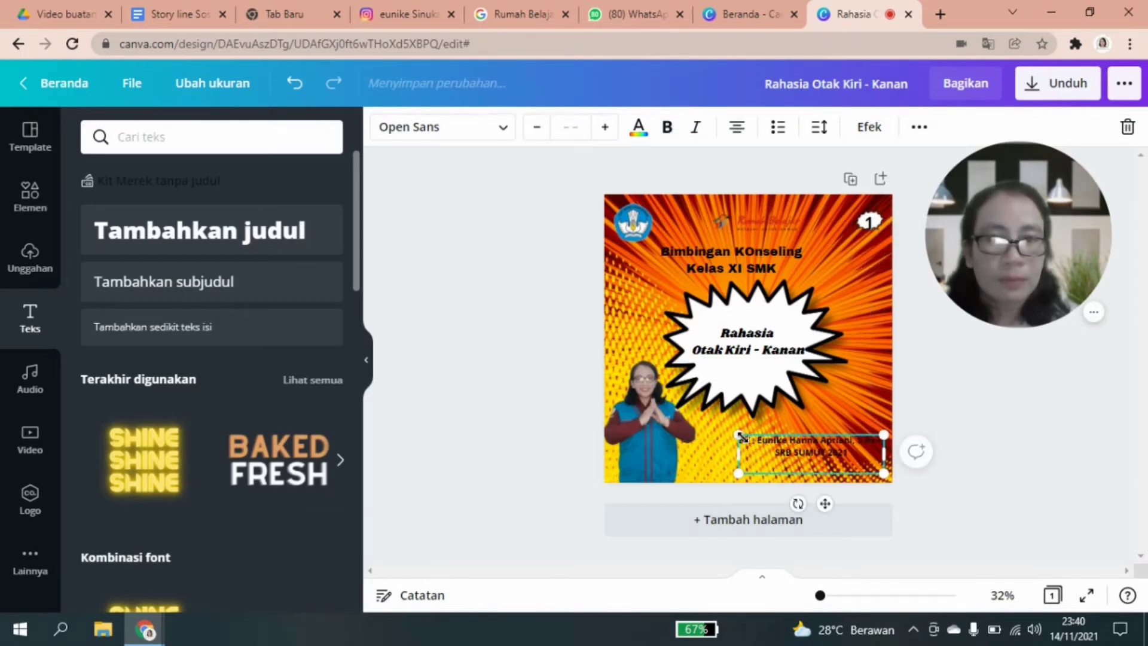
pyautogui.click(1002, 474)
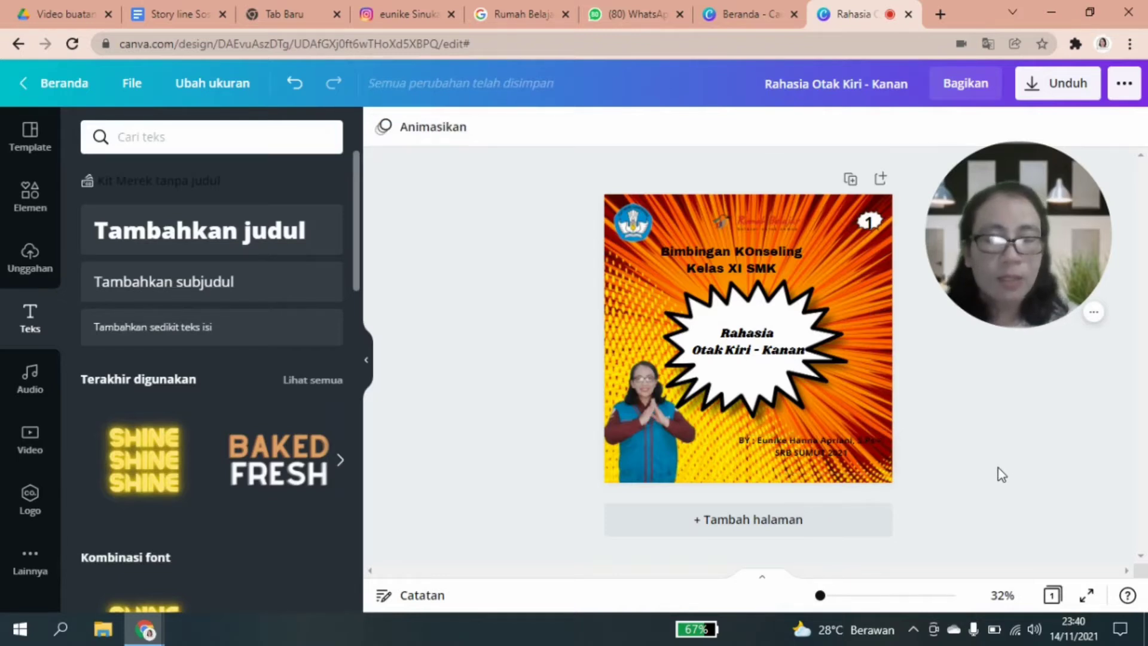
# Add a blank second page and try the orange sunburst comic background on it.
pyautogui.click(742, 522)
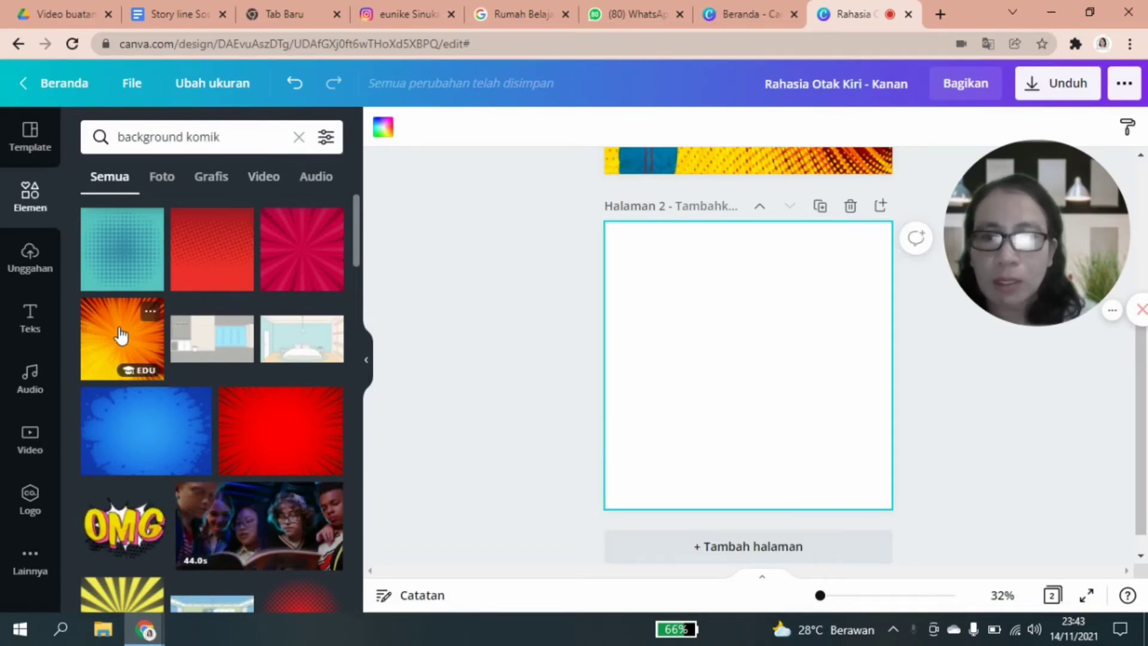
pyautogui.moveTo(350, 251)
pyautogui.mouseDown()
pyautogui.moveTo(354, 271)
pyautogui.moveTo(355, 238)
pyautogui.mouseUp()
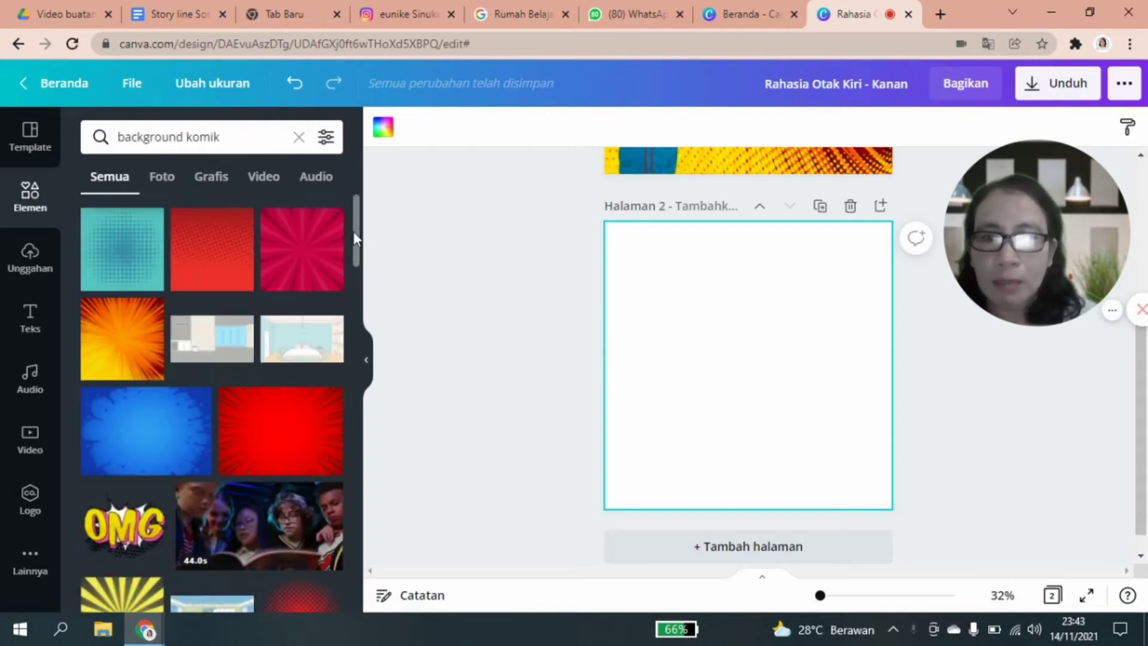
pyautogui.click(126, 344)
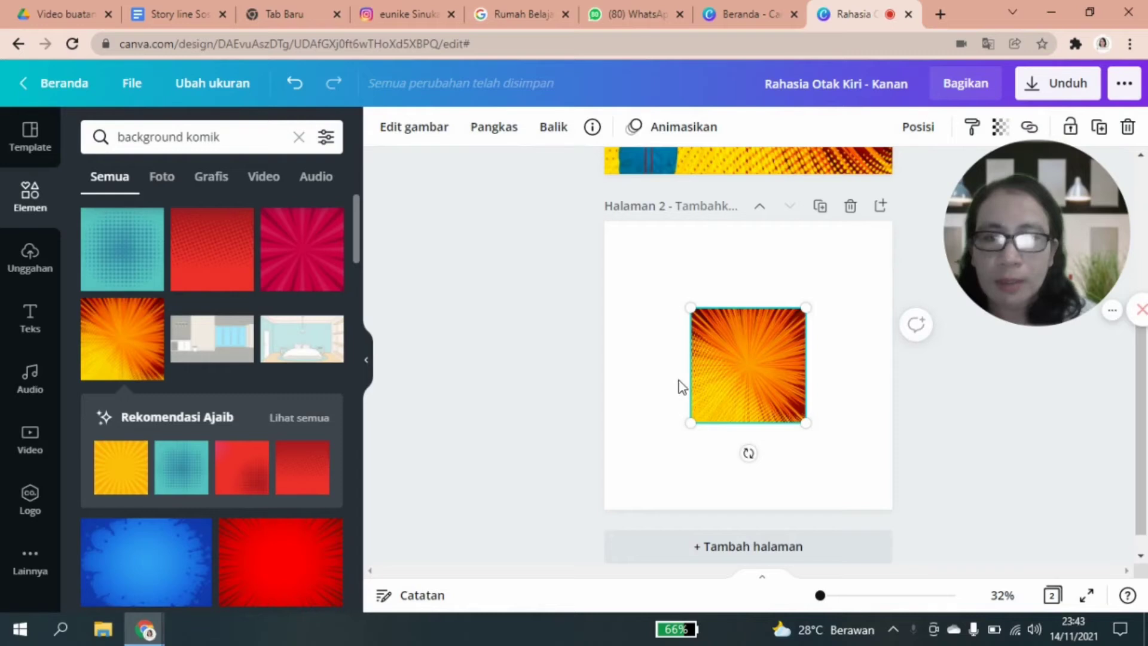
pyautogui.press('Delete')
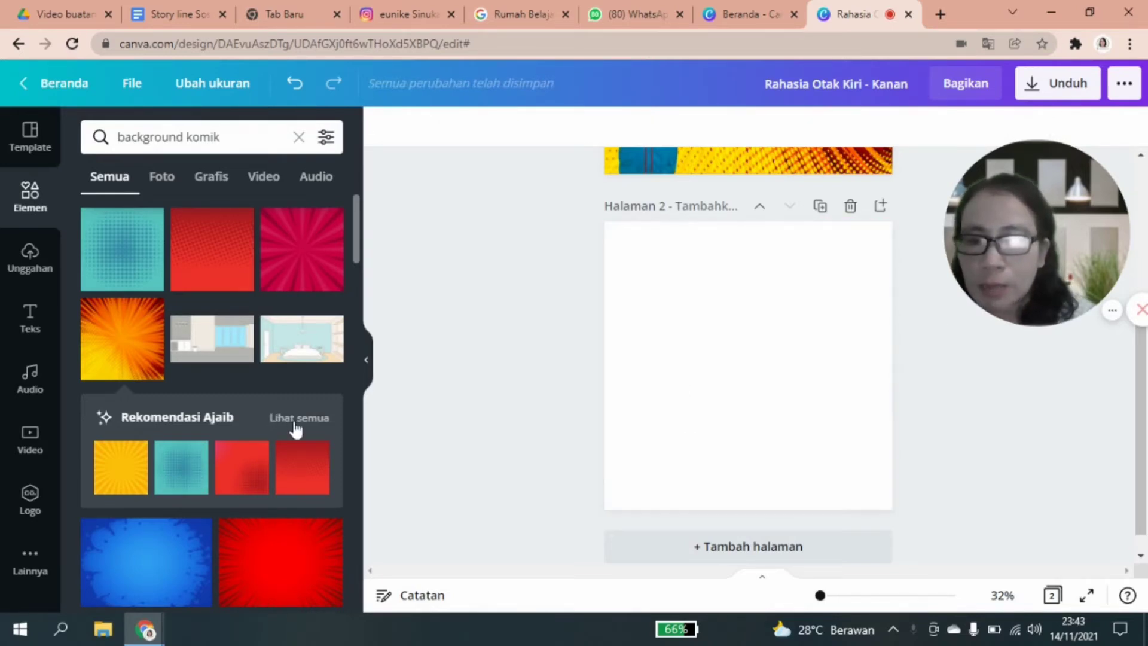
# Insert the split green-and-blue comic background from the full list of recommendations and move it to page 2's upper-left corner.
pyautogui.click(295, 420)
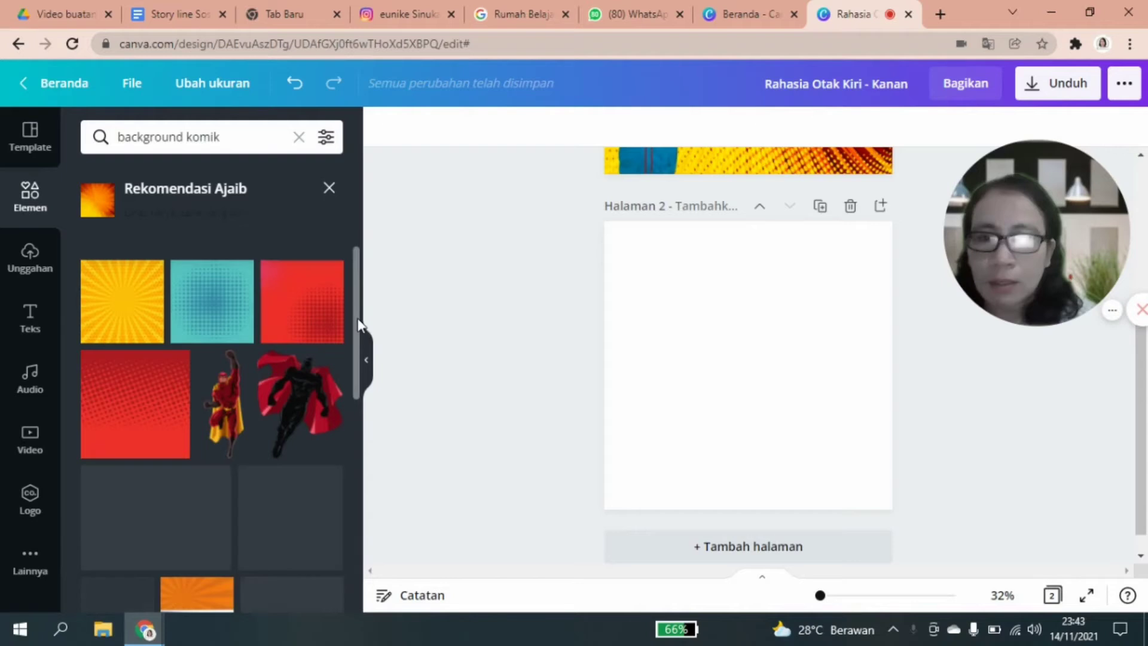
pyautogui.moveTo(358, 329); pyautogui.dragTo(359, 386)
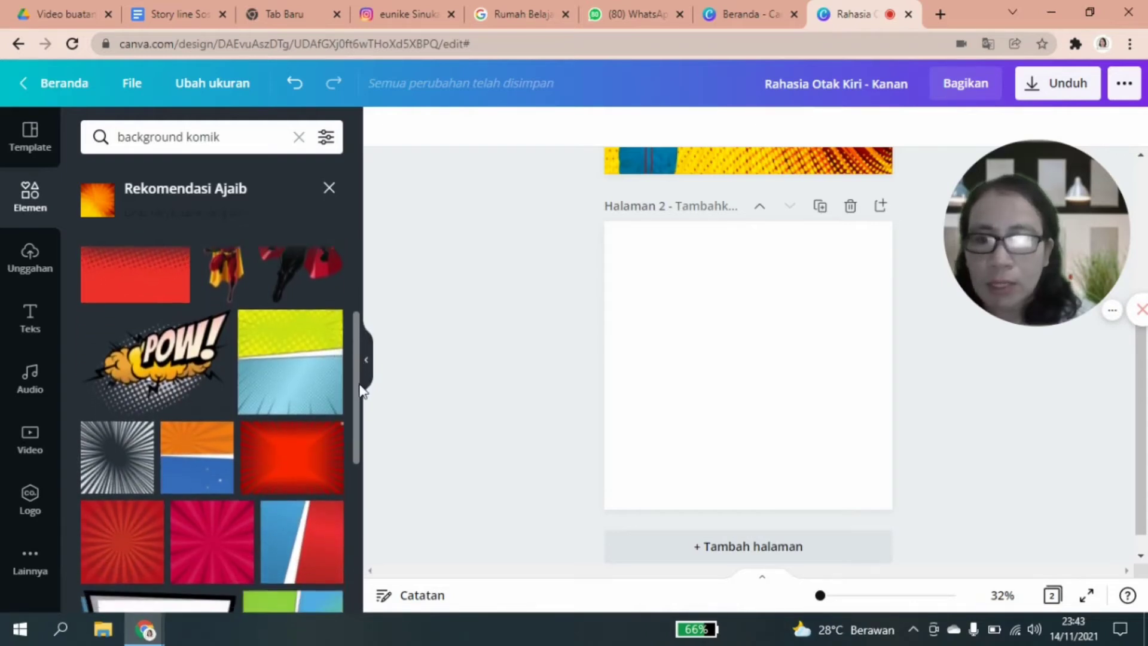
pyautogui.click(300, 366)
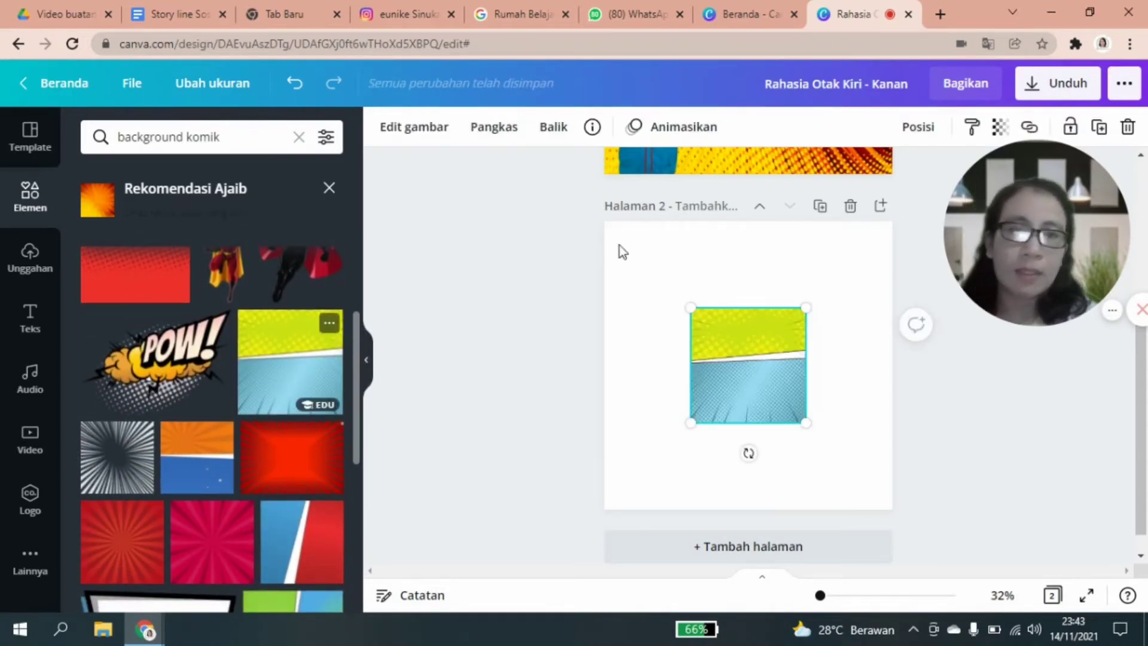
pyautogui.moveTo(741, 339); pyautogui.dragTo(659, 260)
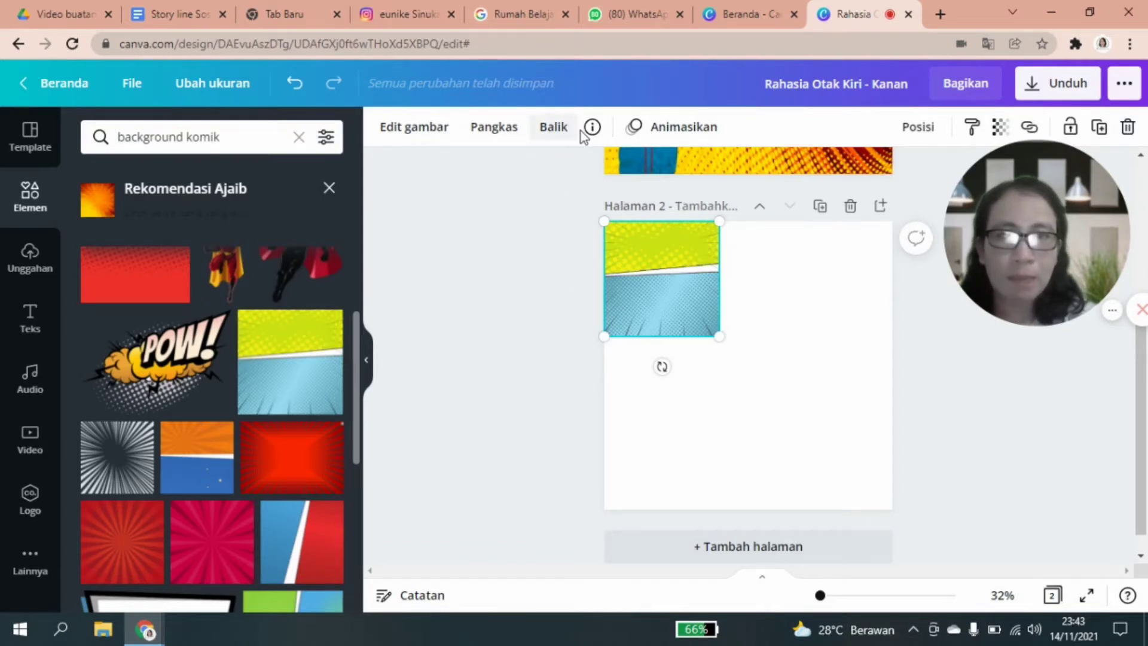
# Flip the green-and-blue background horizontally, then vertically, and horizontally once more.
pyautogui.click(558, 133)
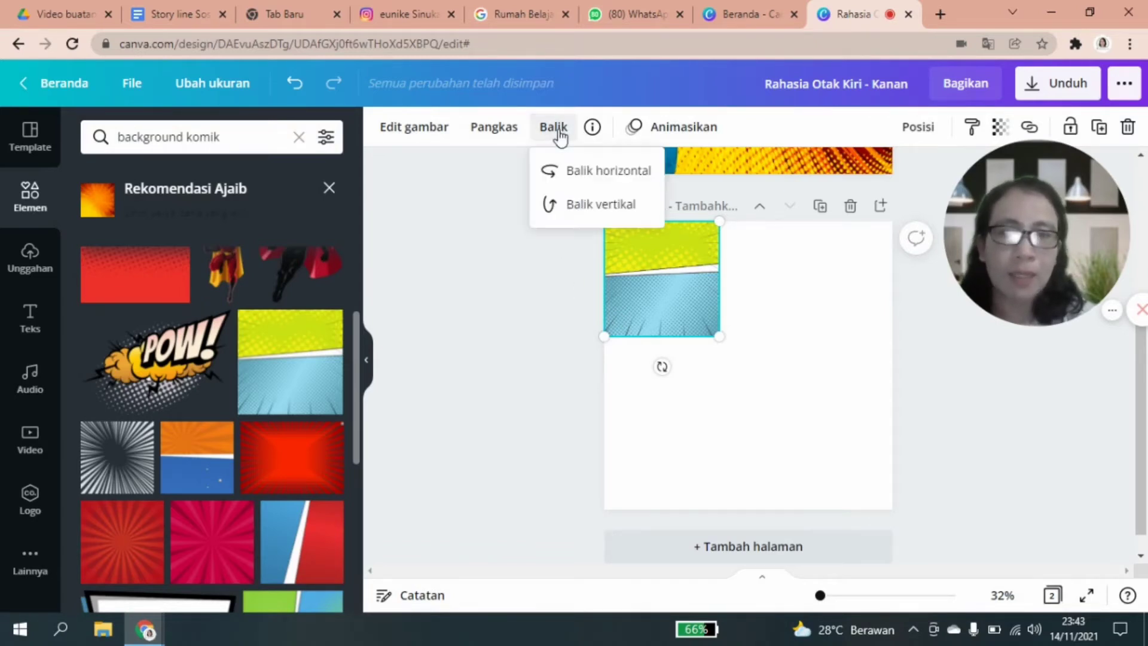
pyautogui.click(588, 181)
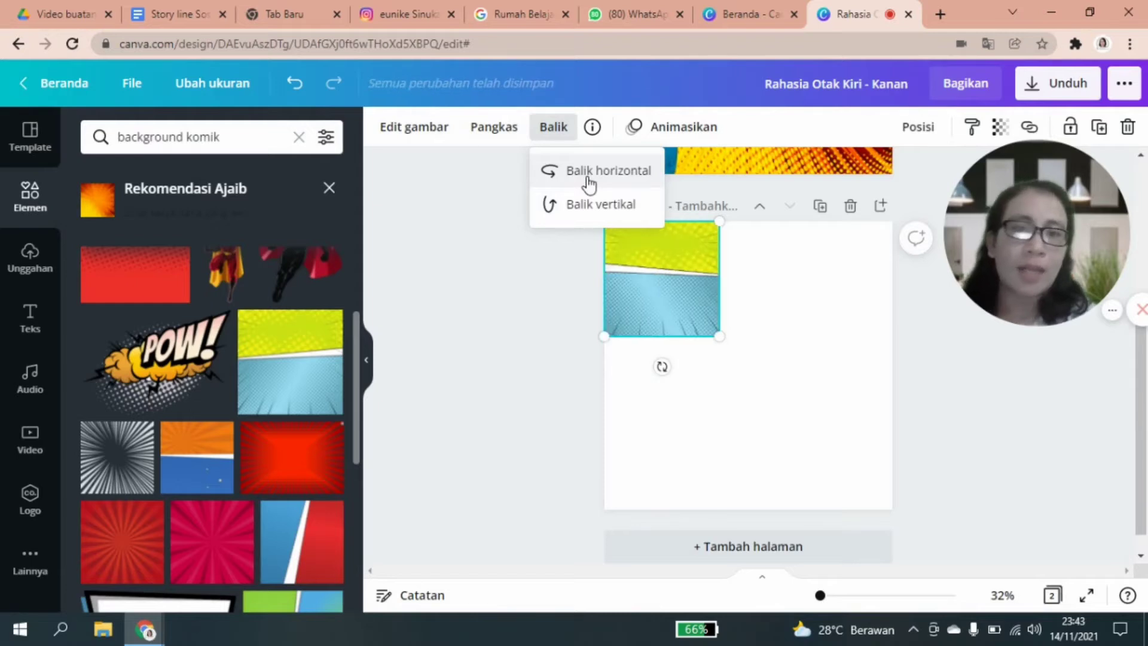
pyautogui.click(588, 221)
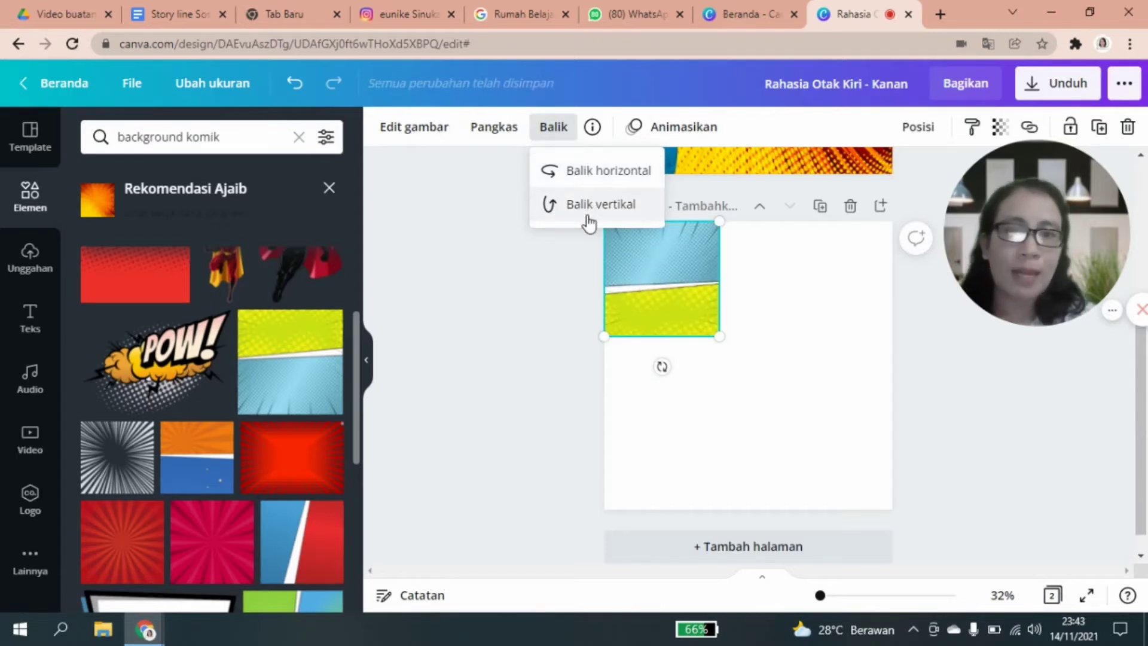
pyautogui.click(562, 179)
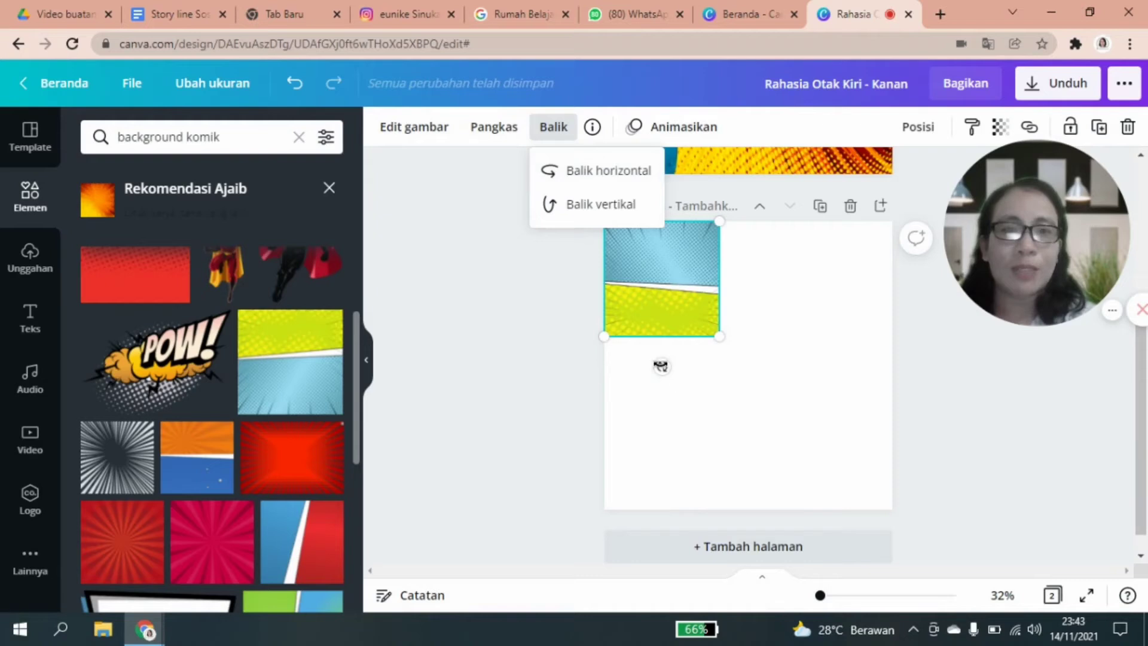
# Rotate the background 90 degrees clockwise and enlarge it to fill the whole of page 2.
pyautogui.moveTo(661, 366); pyautogui.dragTo(575, 278)
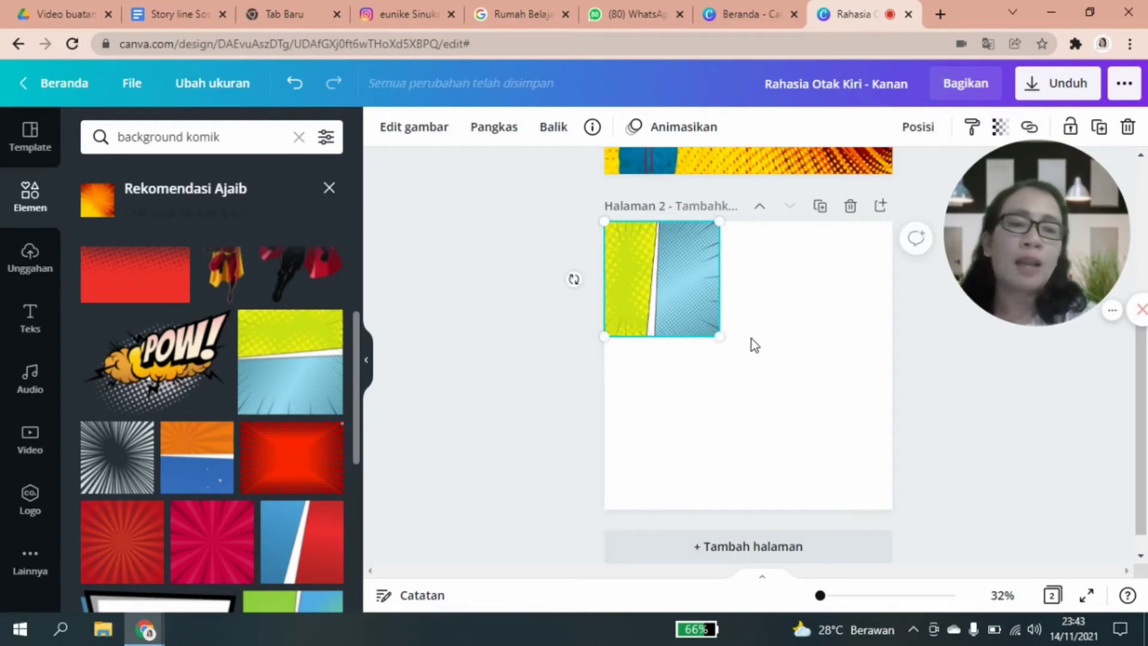
pyautogui.moveTo(719, 335); pyautogui.dragTo(882, 511)
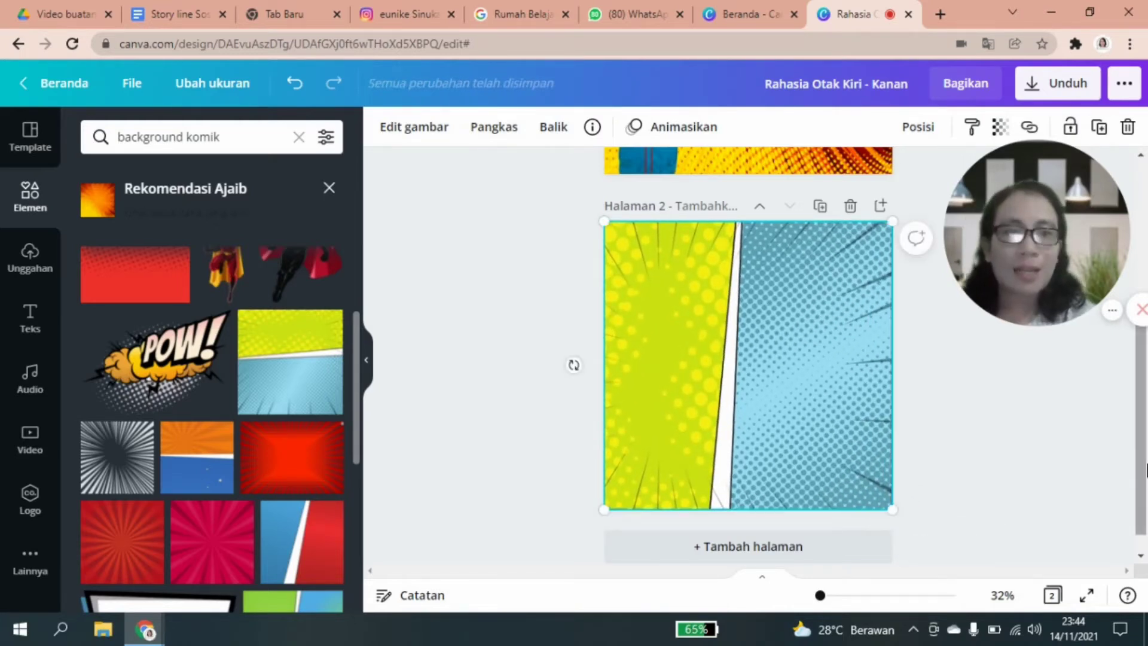
# Duplicate the round blue logo in the upper-left corner of the cover page.
pyautogui.moveTo(1144, 436); pyautogui.dragTo(1144, 277)
pyautogui.click(648, 174)
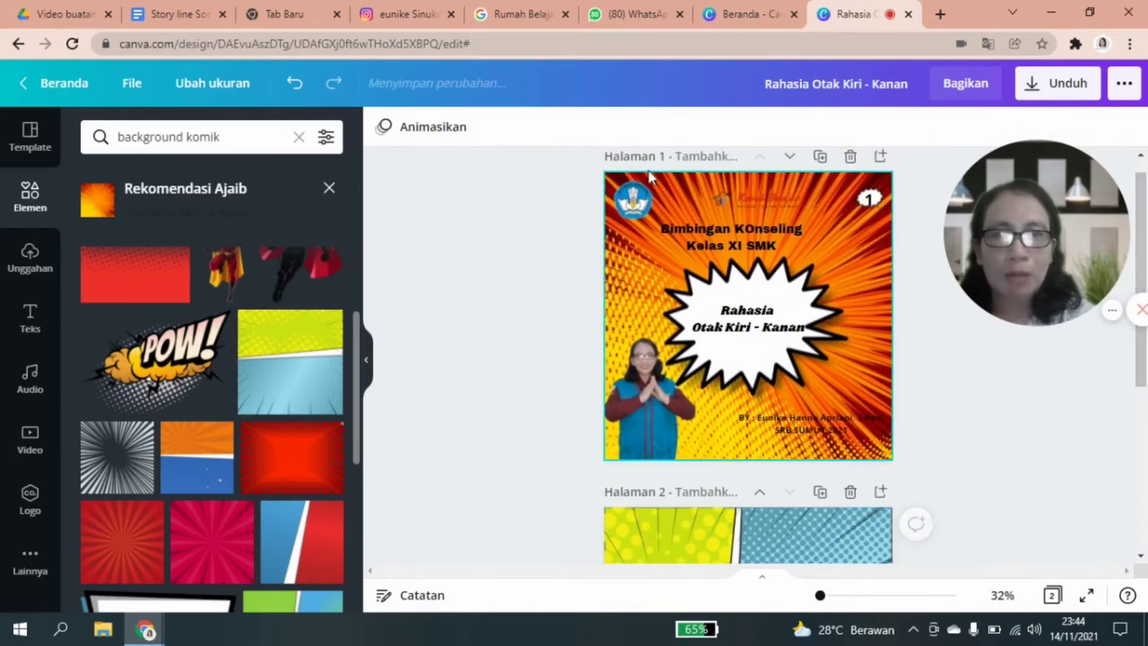
pyautogui.click(638, 204)
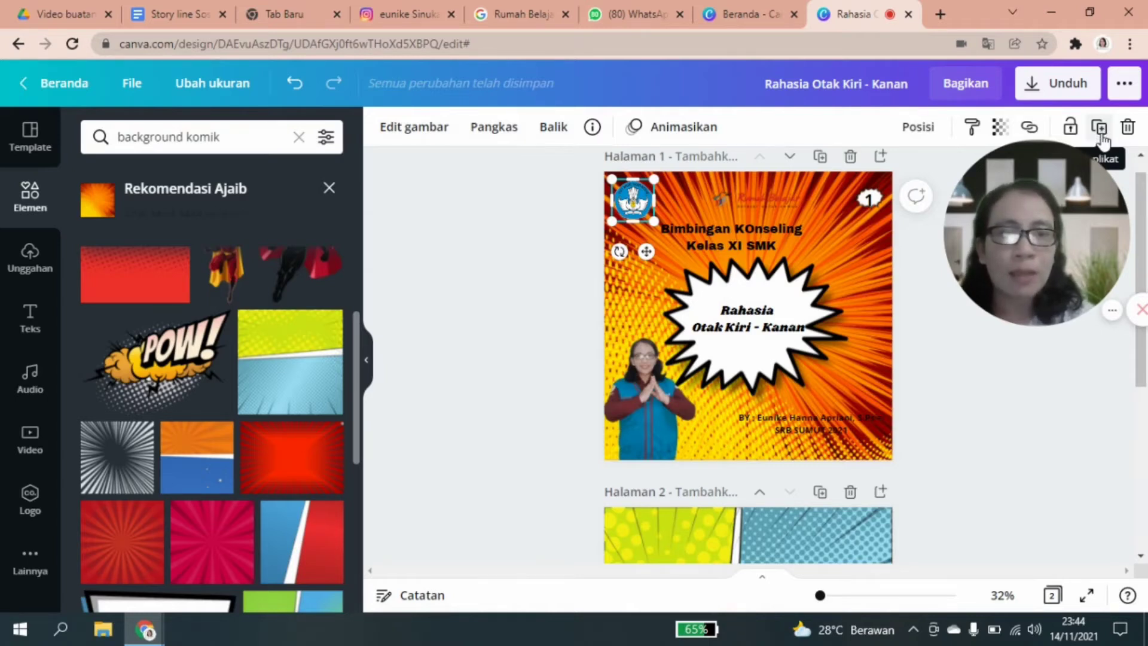
pyautogui.click(1100, 135)
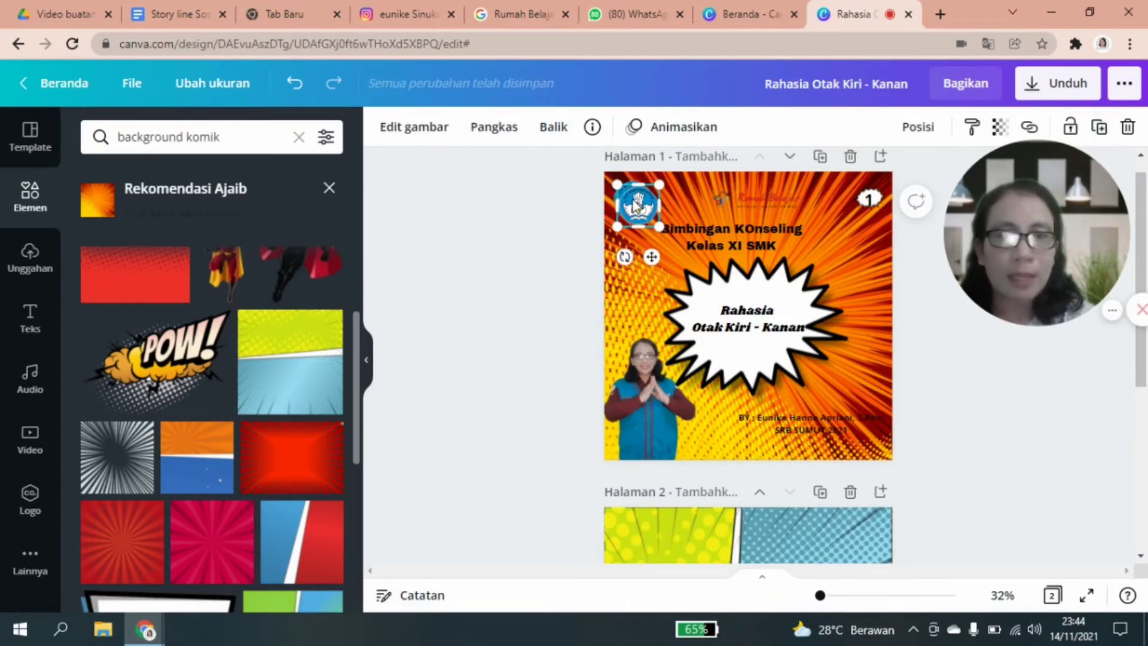
# Move the copied round blue logo to page 2's upper-left corner and place a duplicate of the Rumah Belajar logo along page 2's upper edge.
pyautogui.moveTo(634, 199); pyautogui.dragTo(629, 532)
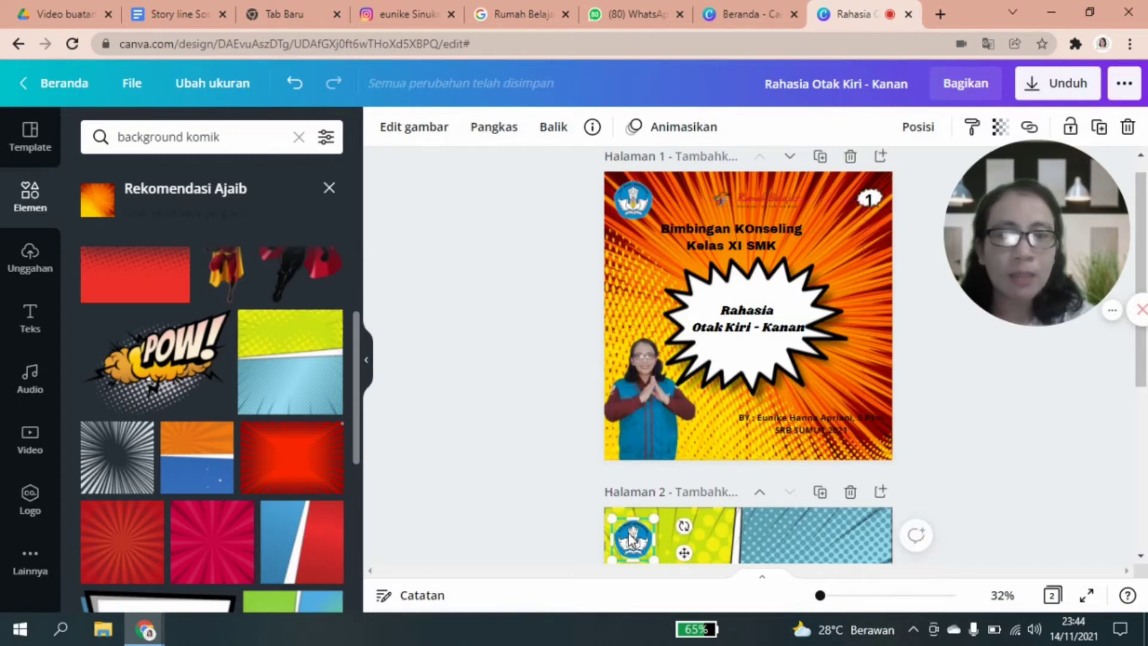
pyautogui.click(776, 198)
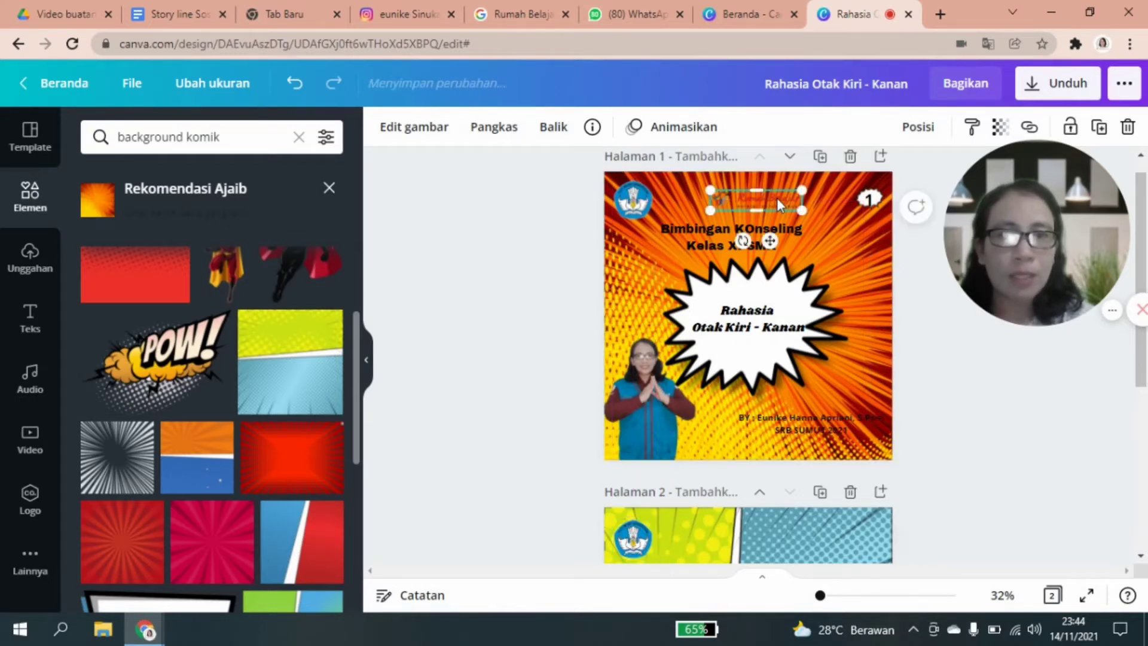
pyautogui.click(1102, 129)
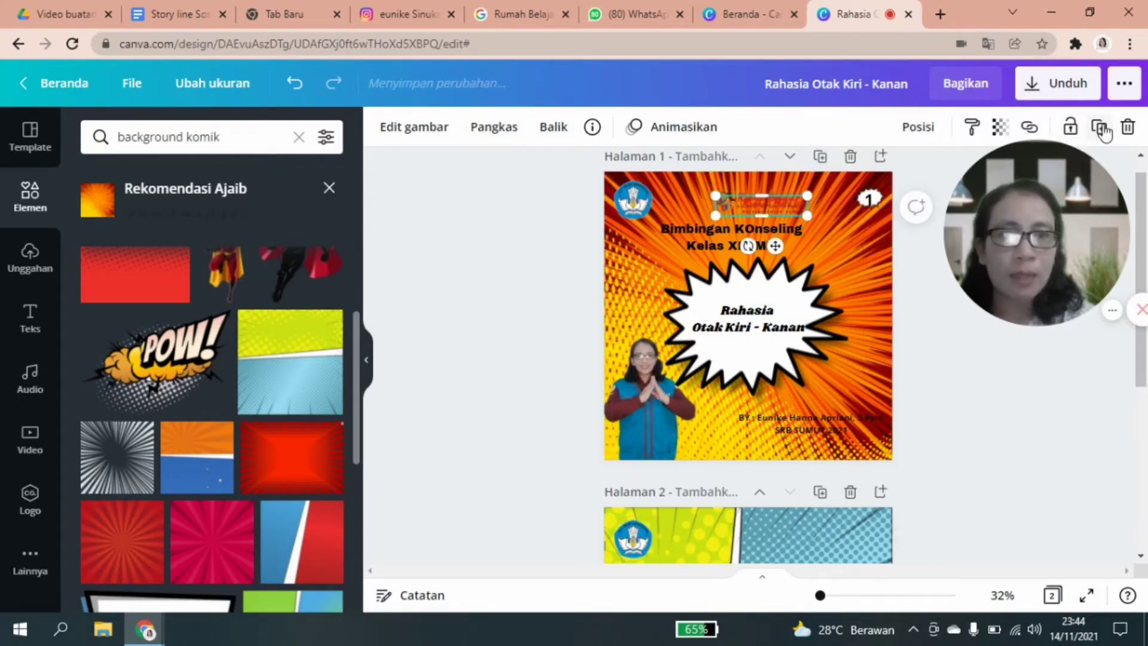
pyautogui.moveTo(776, 246); pyautogui.dragTo(814, 583)
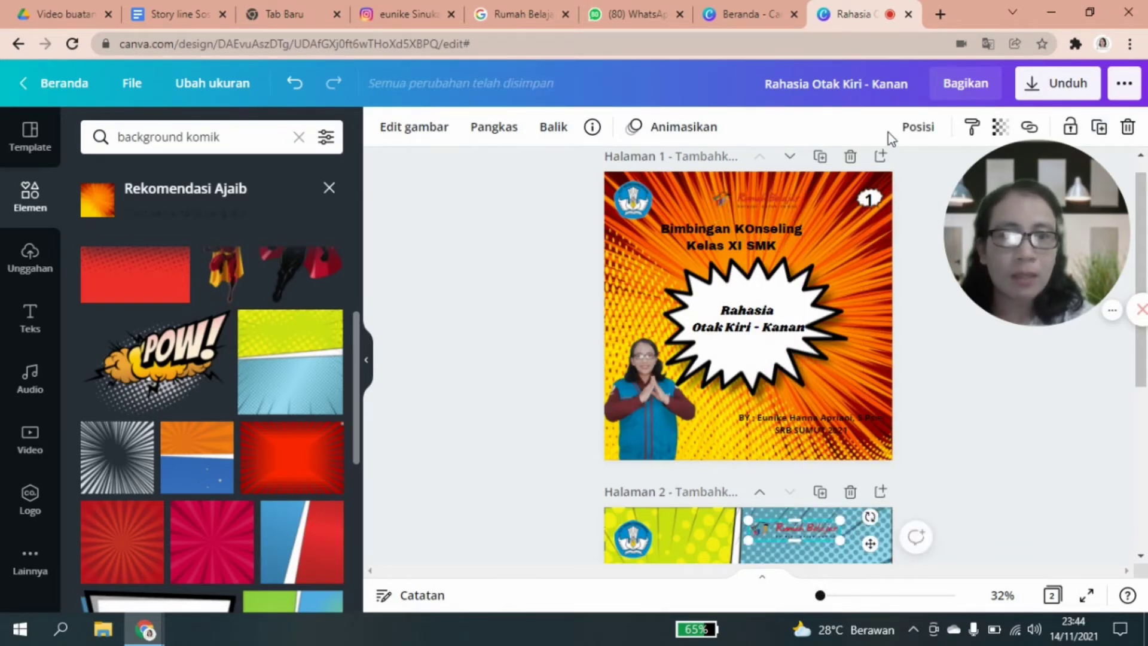
# Duplicate the white burst shape behind the cover's page number and place the copy in page 2's upper-right corner.
pyautogui.click(868, 202)
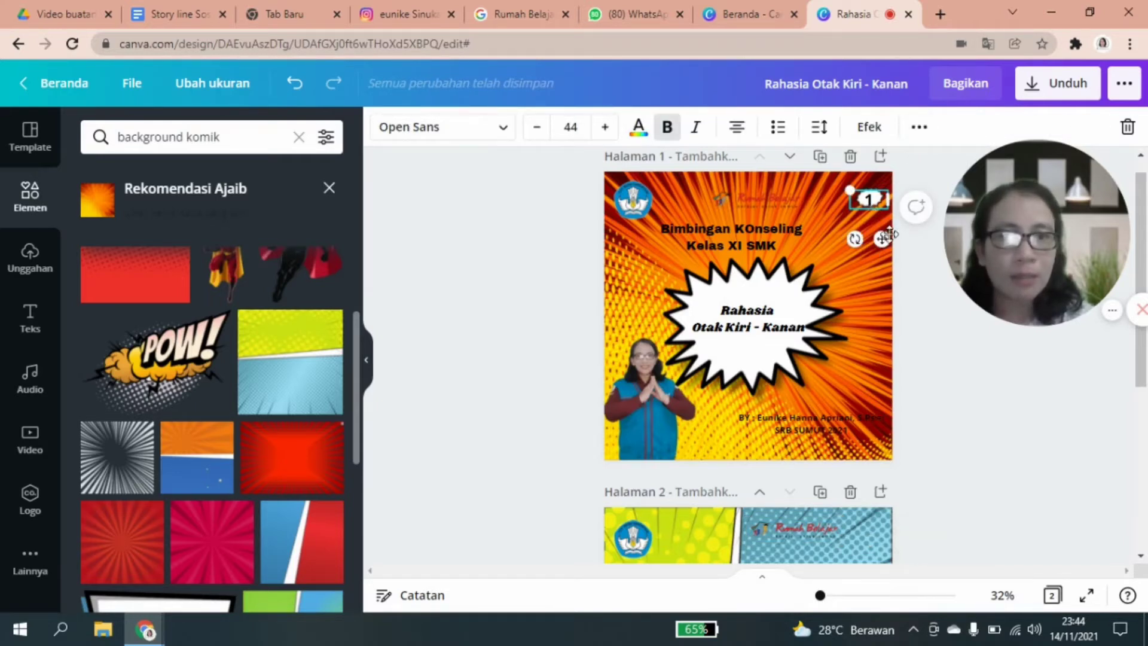
pyautogui.moveTo(883, 239); pyautogui.dragTo(882, 250)
pyautogui.click(874, 195)
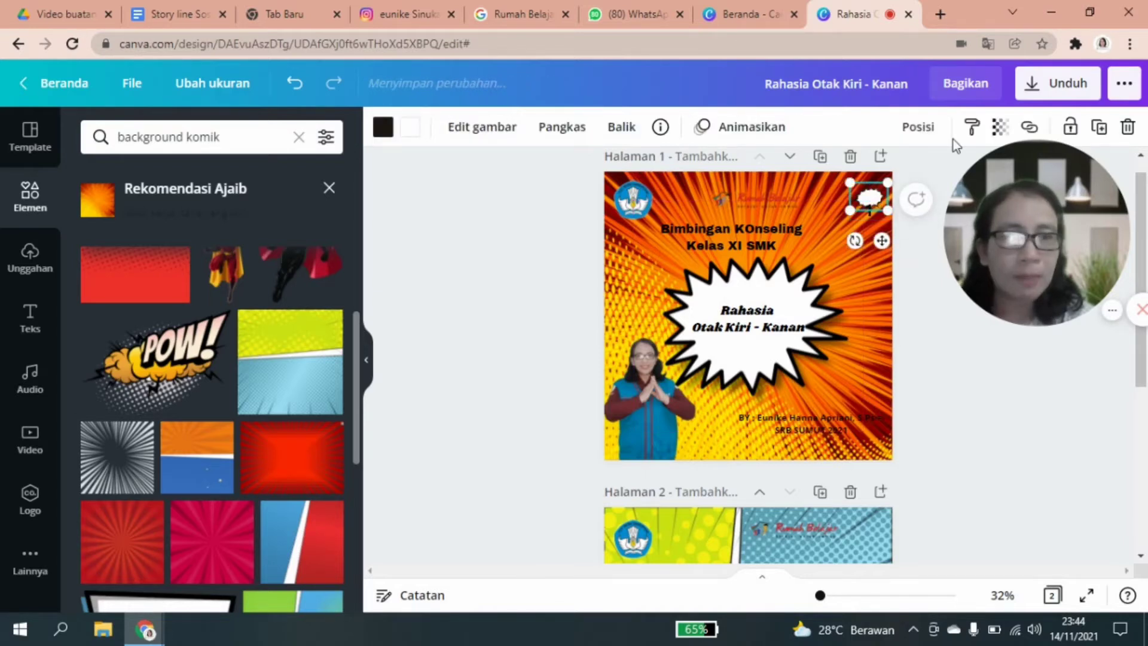
pyautogui.click(1100, 128)
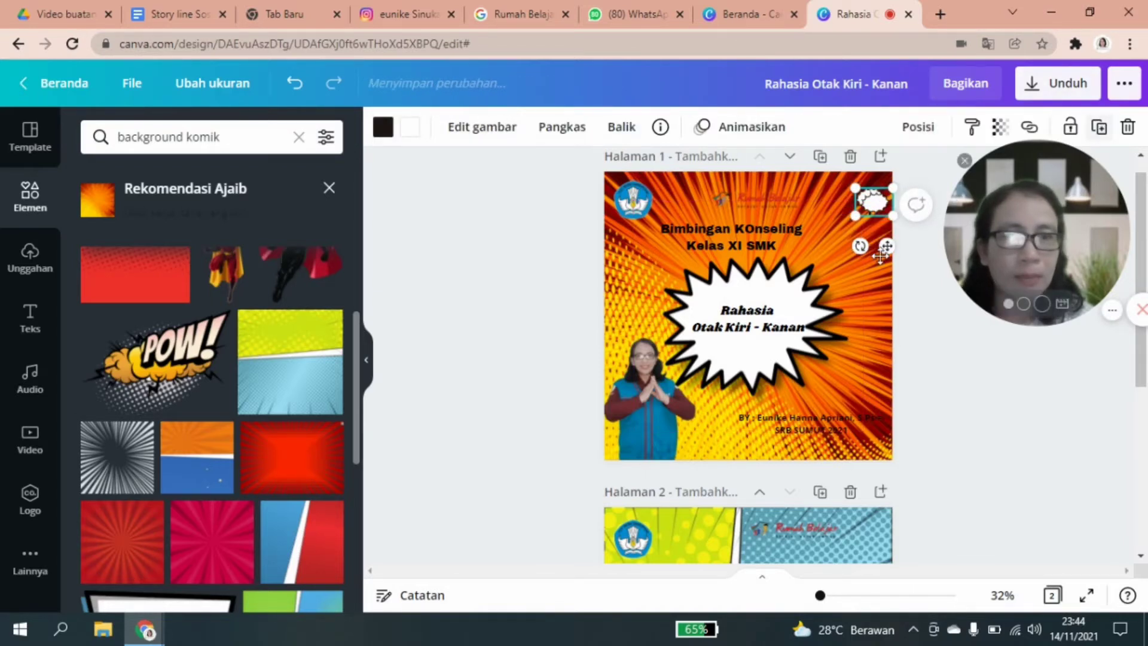
pyautogui.moveTo(886, 248); pyautogui.dragTo(885, 577)
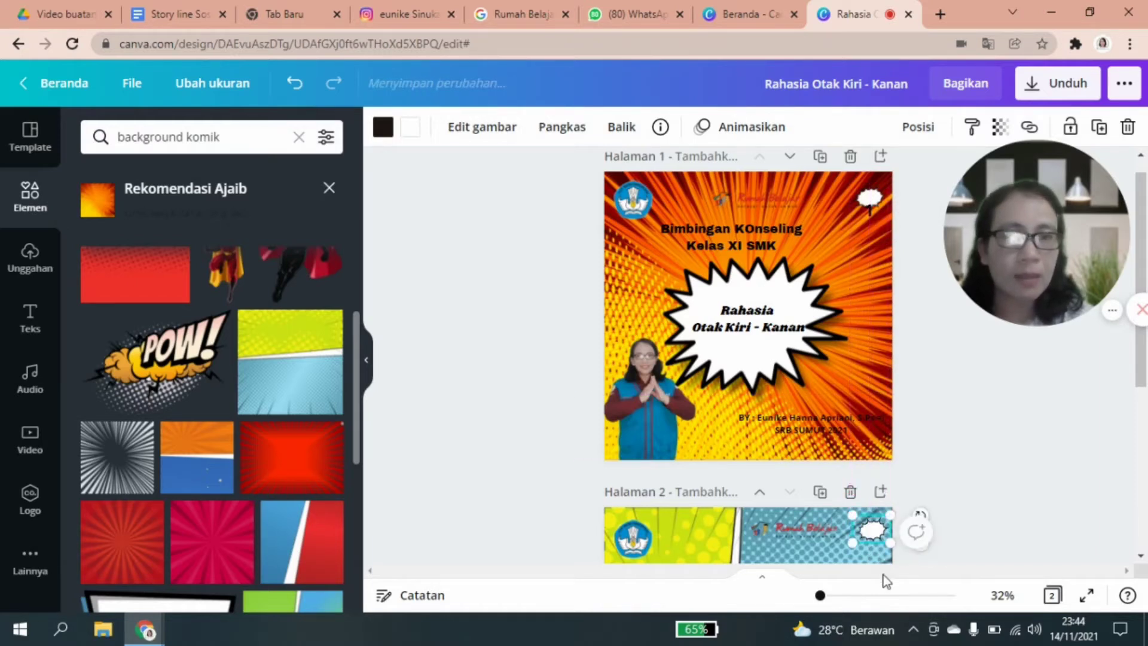
pyautogui.click(868, 204)
pyautogui.moveTo(868, 203); pyautogui.dragTo(868, 199)
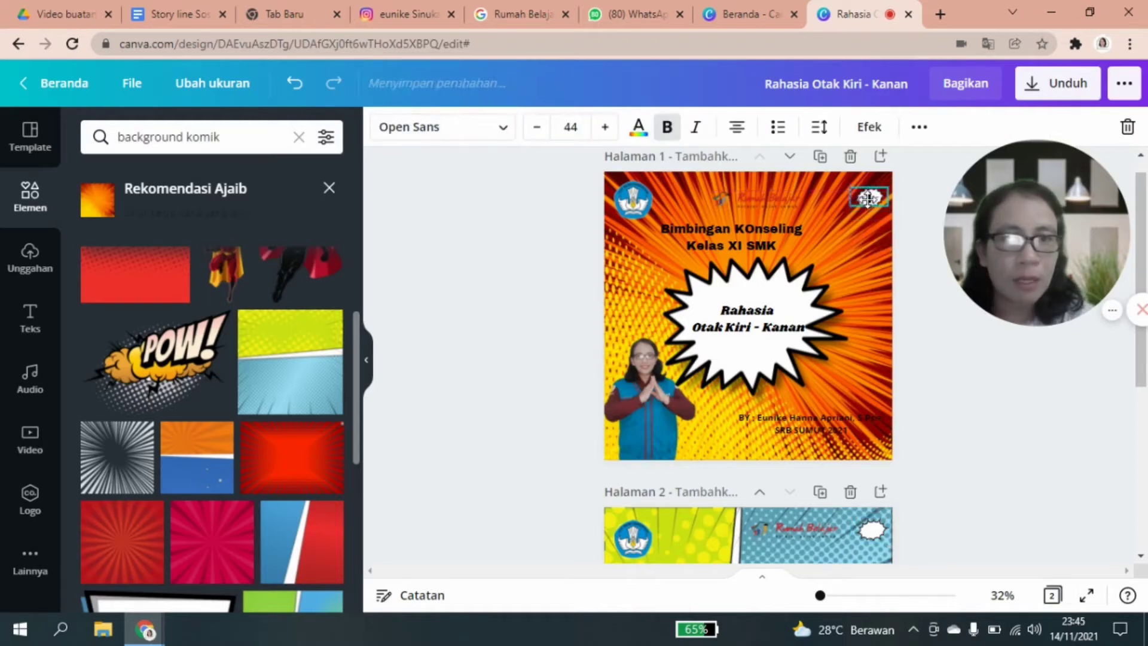
pyautogui.moveTo(1141, 358); pyautogui.dragTo(1143, 470)
pyautogui.click(440, 468)
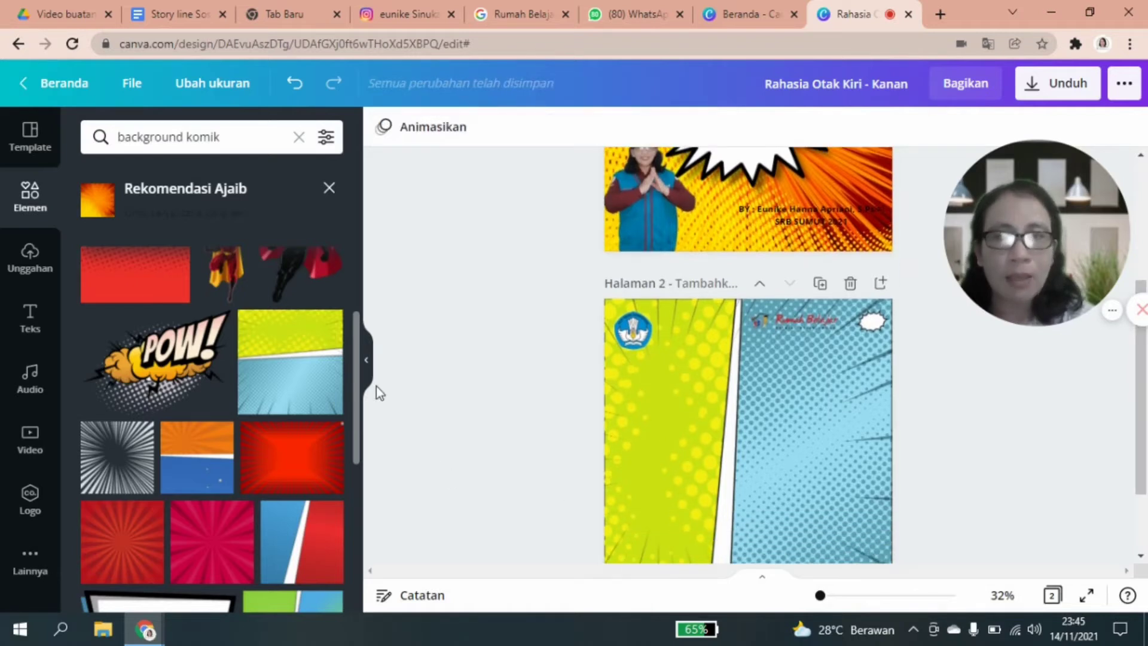
# Search the elements for "super hero" and look through the results for a comic character.
pyautogui.click(36, 272)
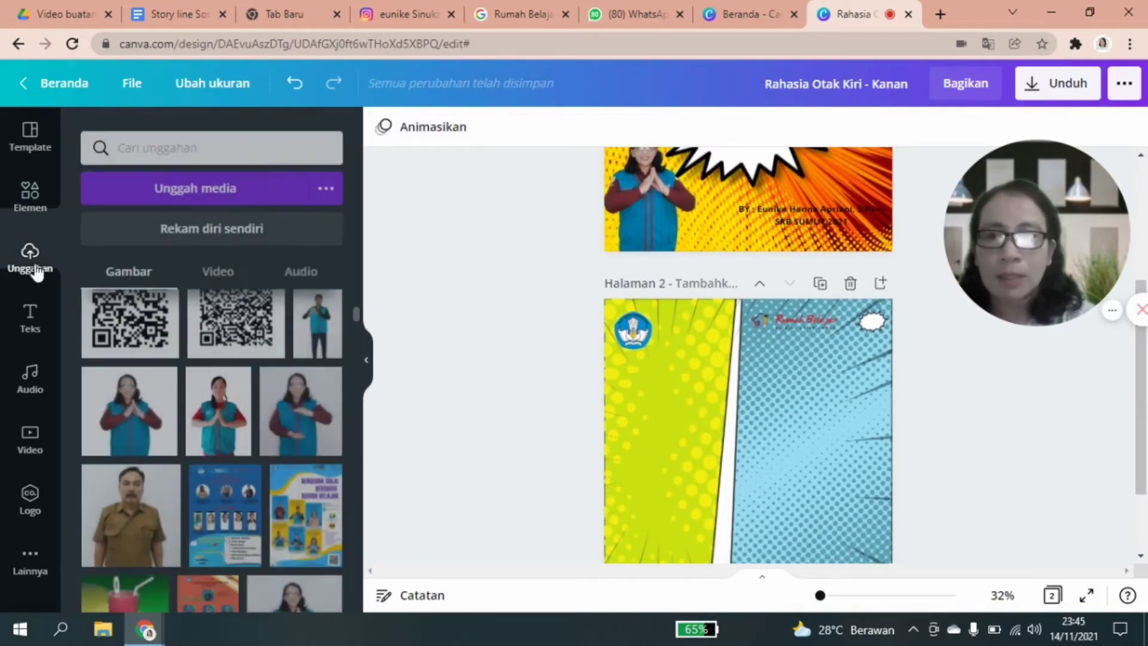
pyautogui.click(31, 215)
pyautogui.click(234, 138)
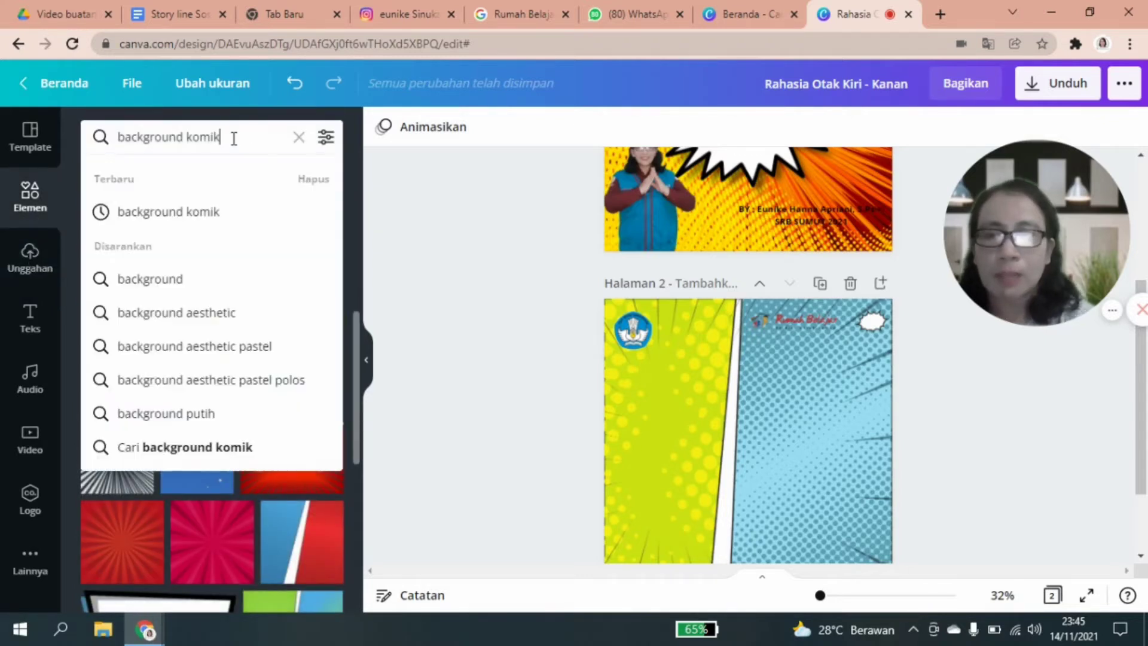
pyautogui.press('BackSpace')
pyautogui.press('BackSpace')
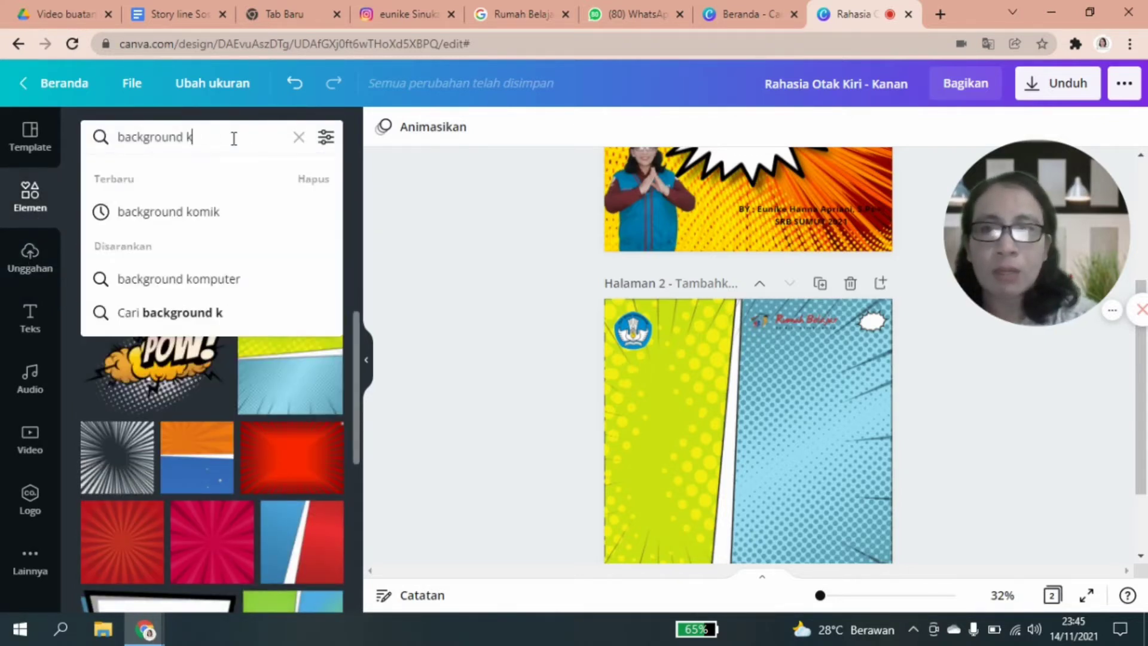
pyautogui.press('BackSpace')
pyautogui.press('BackSpace')
pyautogui.press('BackSpace')
pyautogui.press('BackSpace')
pyautogui.press('BackSpace')
pyautogui.press('BackSpace')
pyautogui.press('BackSpace')
pyautogui.press('BackSpace')
pyautogui.press('BackSpace')
pyautogui.press('BackSpace')
pyautogui.press('BackSpace')
pyautogui.press('BackSpace')
pyautogui.write('su')
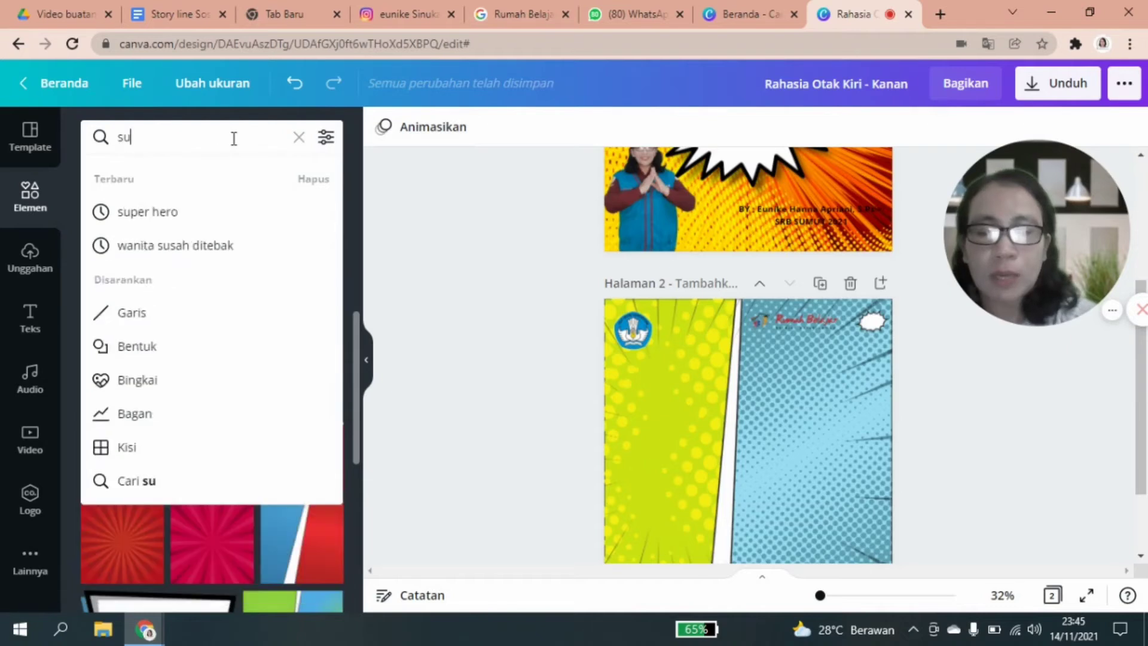
pyautogui.write('per')
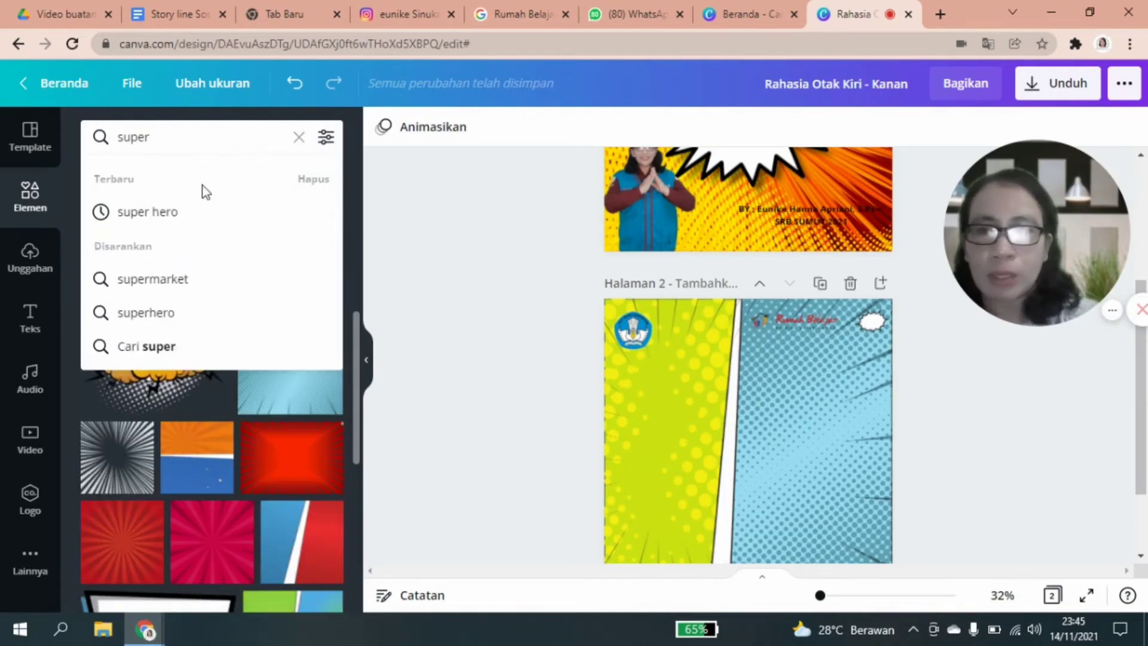
pyautogui.click(185, 229)
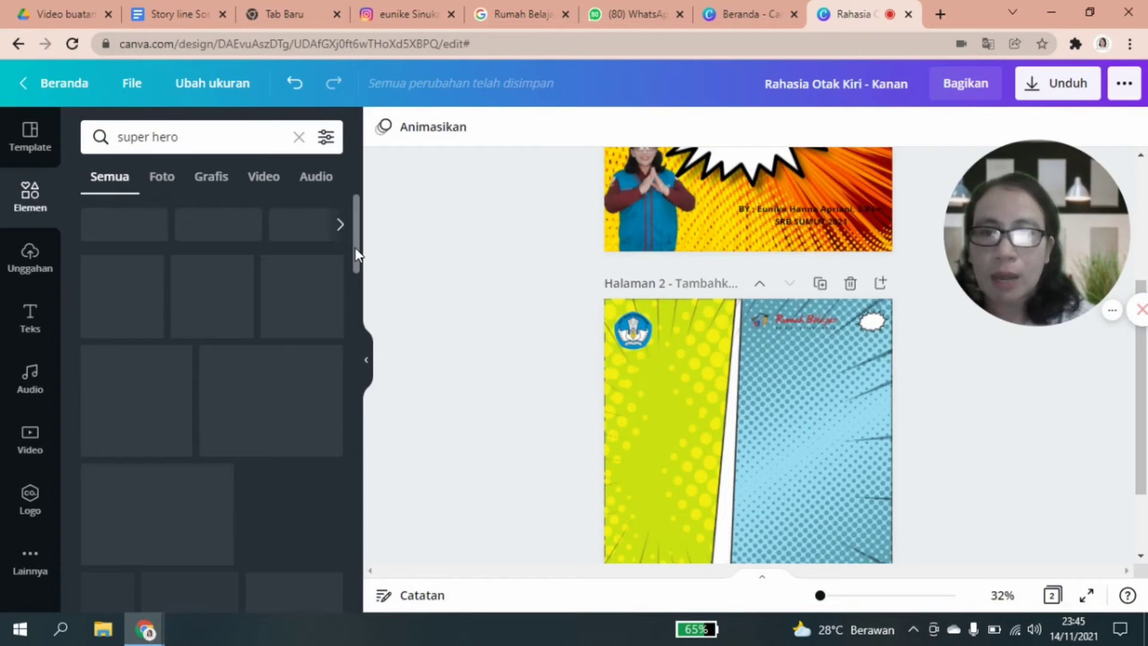
pyautogui.moveTo(356, 261); pyautogui.dragTo(352, 330)
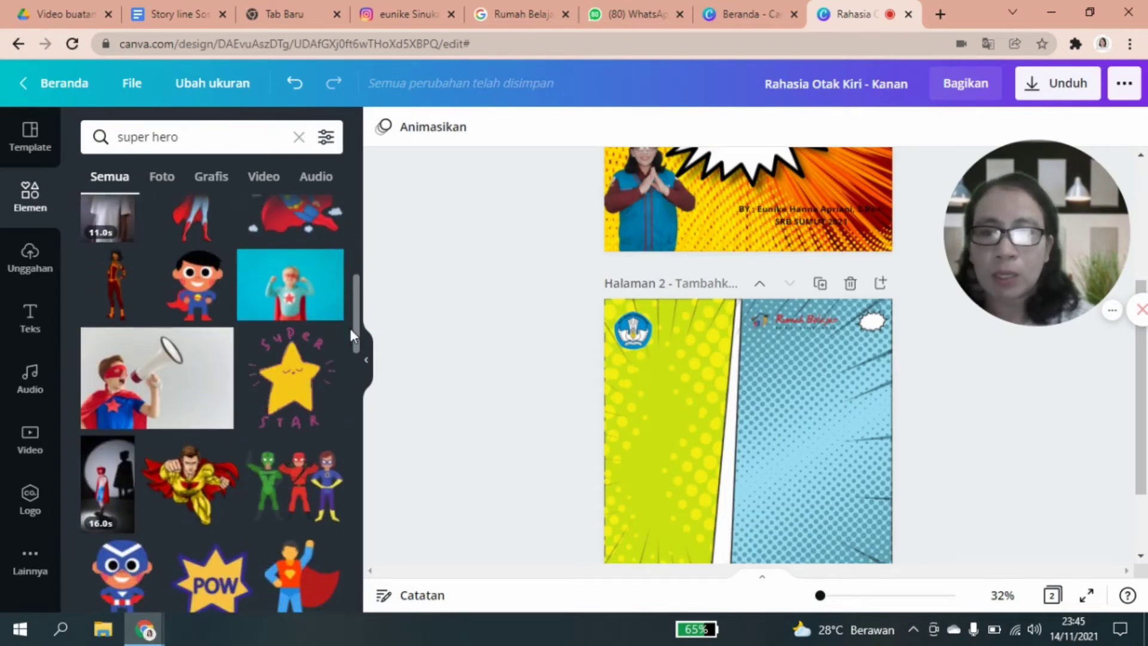
# Search the elements for "guru", look through the results and limit them to graphics.
pyautogui.click(200, 137)
pyautogui.press('BackSpace')
pyautogui.press('BackSpace')
pyautogui.press('BackSpace')
pyautogui.press('BackSpace')
pyautogui.press('BackSpace')
pyautogui.press('BackSpace')
pyautogui.press('BackSpace')
pyautogui.press('BackSpace')
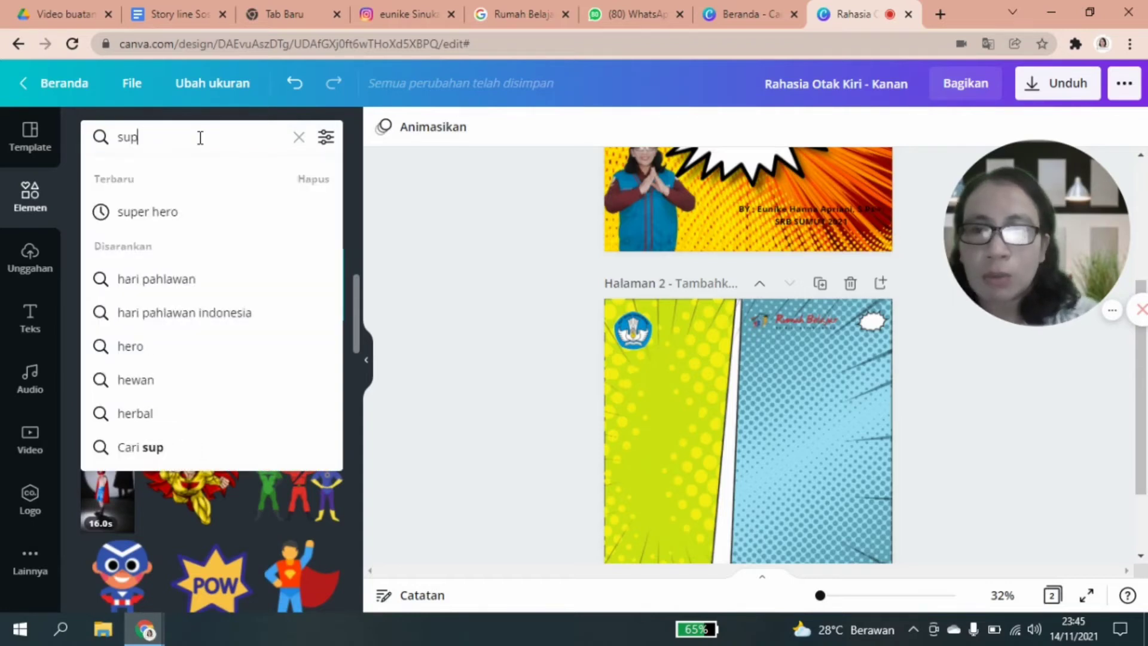
pyautogui.write('guru')
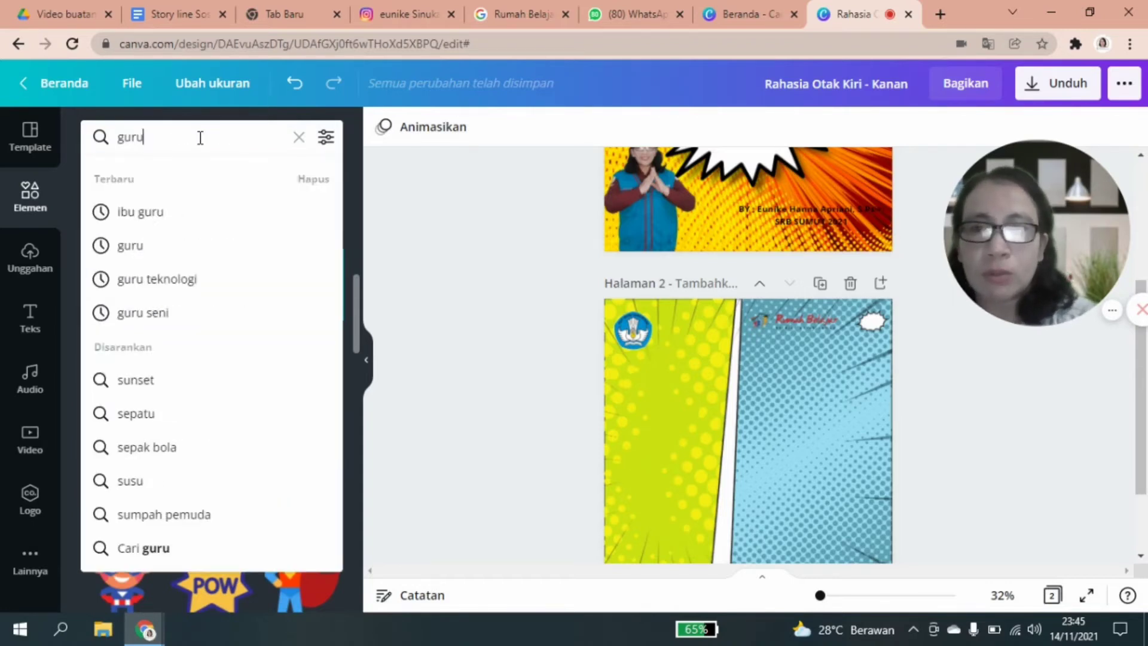
pyautogui.press('Return')
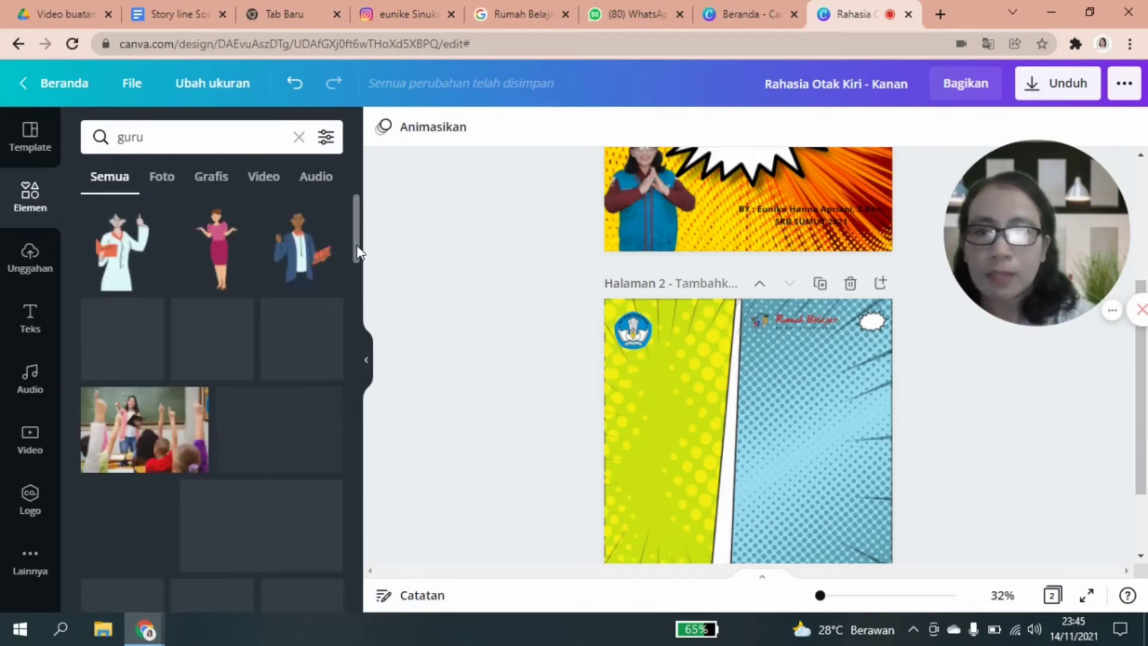
pyautogui.scroll(-1, 358, 275)
pyautogui.scroll(-3, 357, 275)
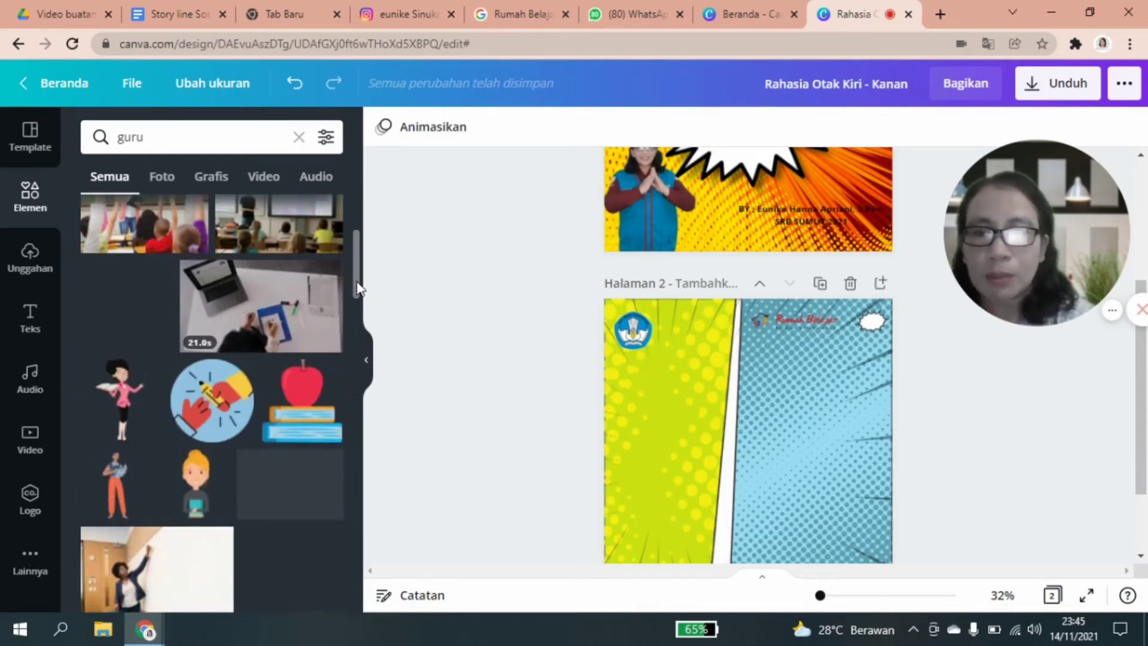
pyautogui.scroll(-2, 358, 284)
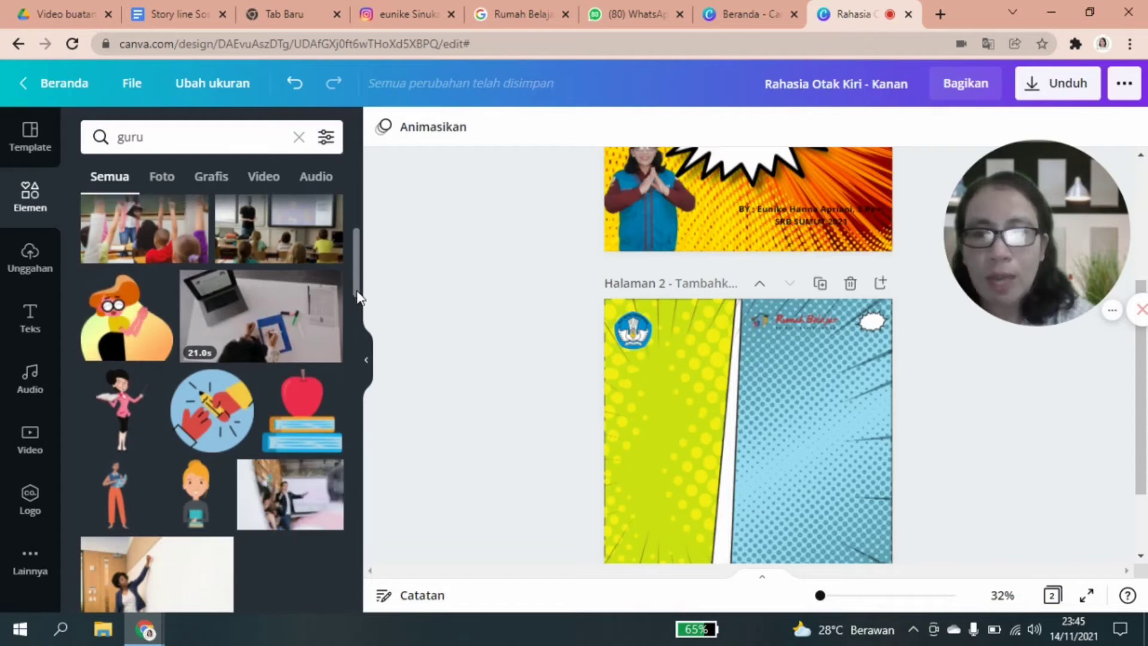
pyautogui.scroll(5, 352, 268)
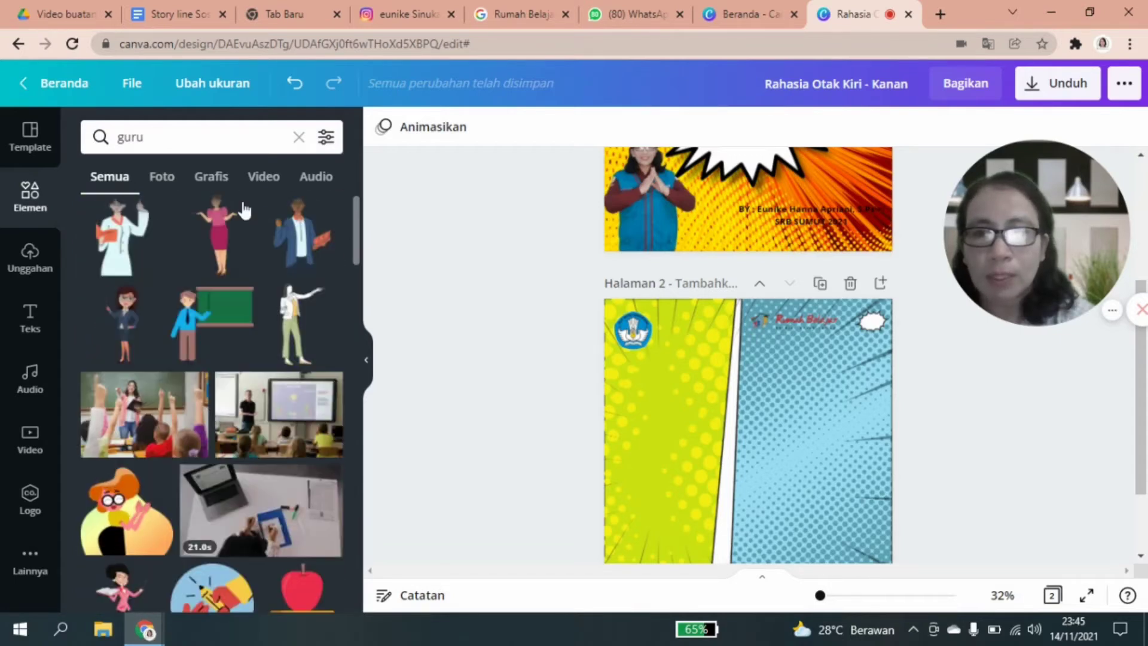
pyautogui.click(211, 180)
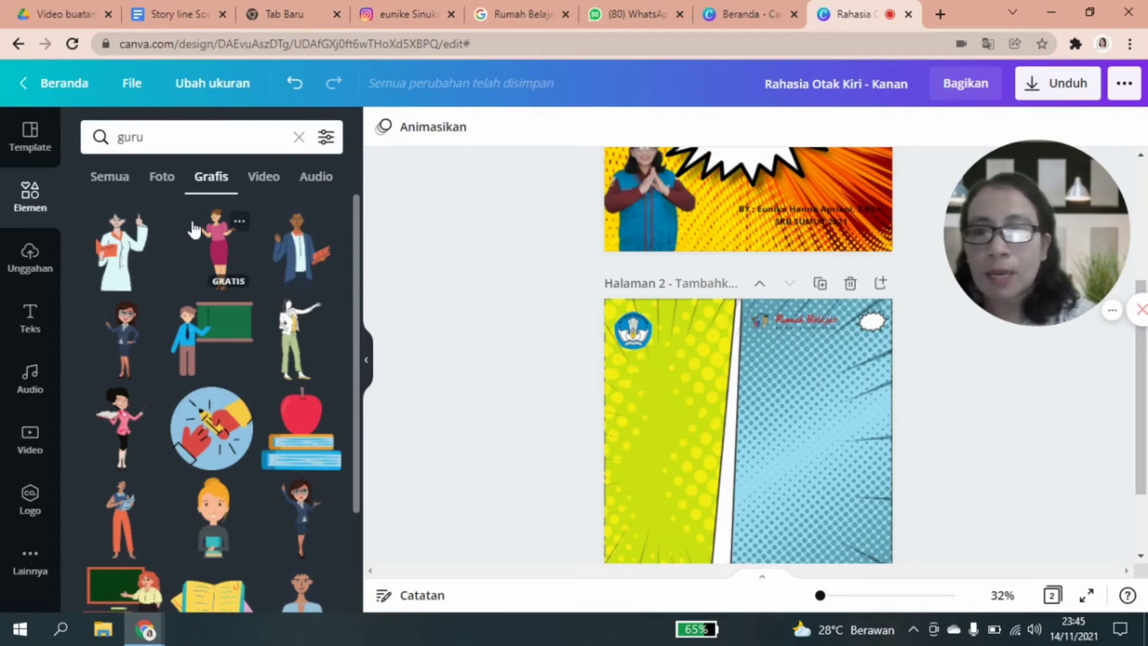
# Insert the uploaded boy with green striped sweater, backpack and hands on hips, and place him on page 2's left half below the blue logo.
pyautogui.click(24, 272)
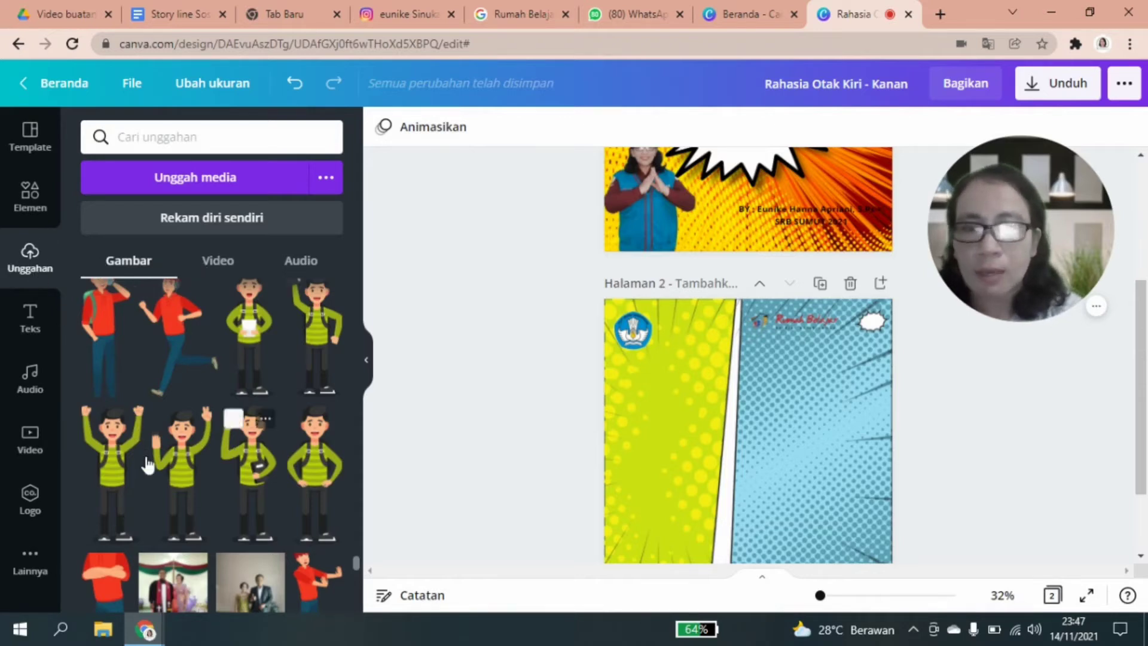
pyautogui.click(309, 476)
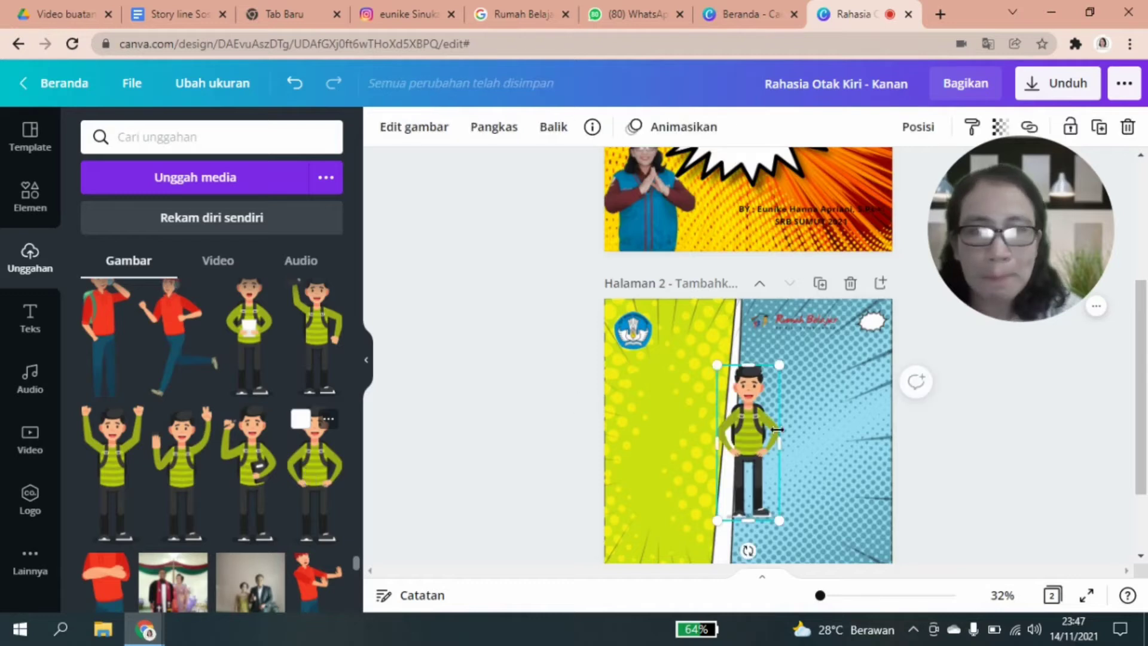
pyautogui.moveTo(741, 445); pyautogui.dragTo(653, 426)
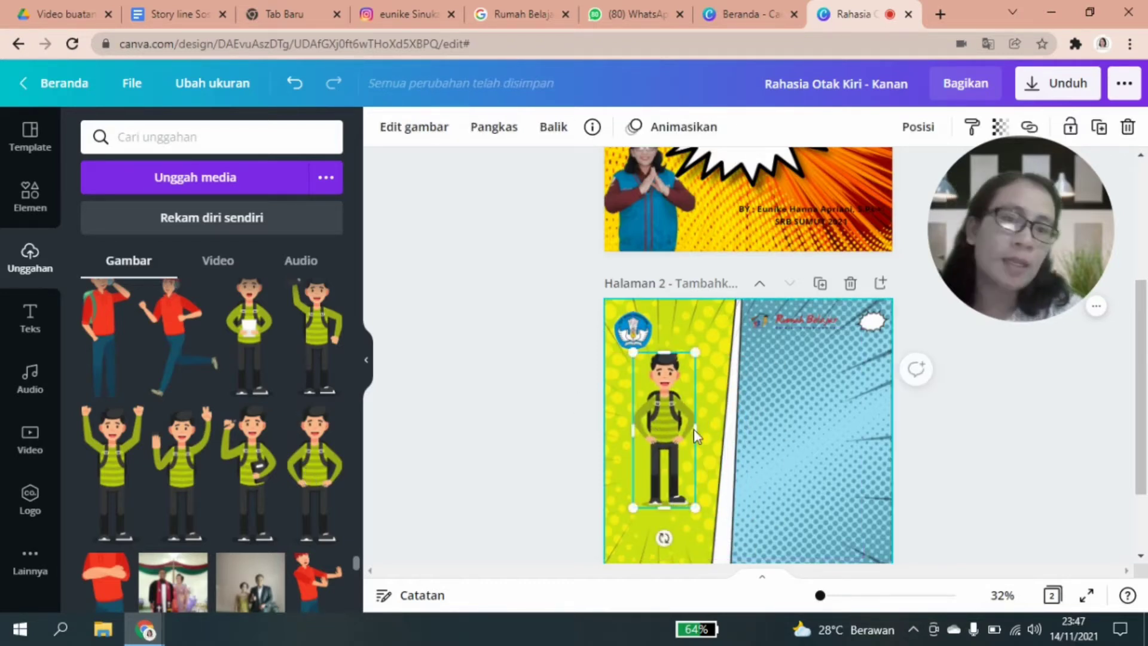
# Flip page 2's background horizontally and vertically, and enlarge the backpack boy to nearly reach the page's lower edge.
pyautogui.click(799, 435)
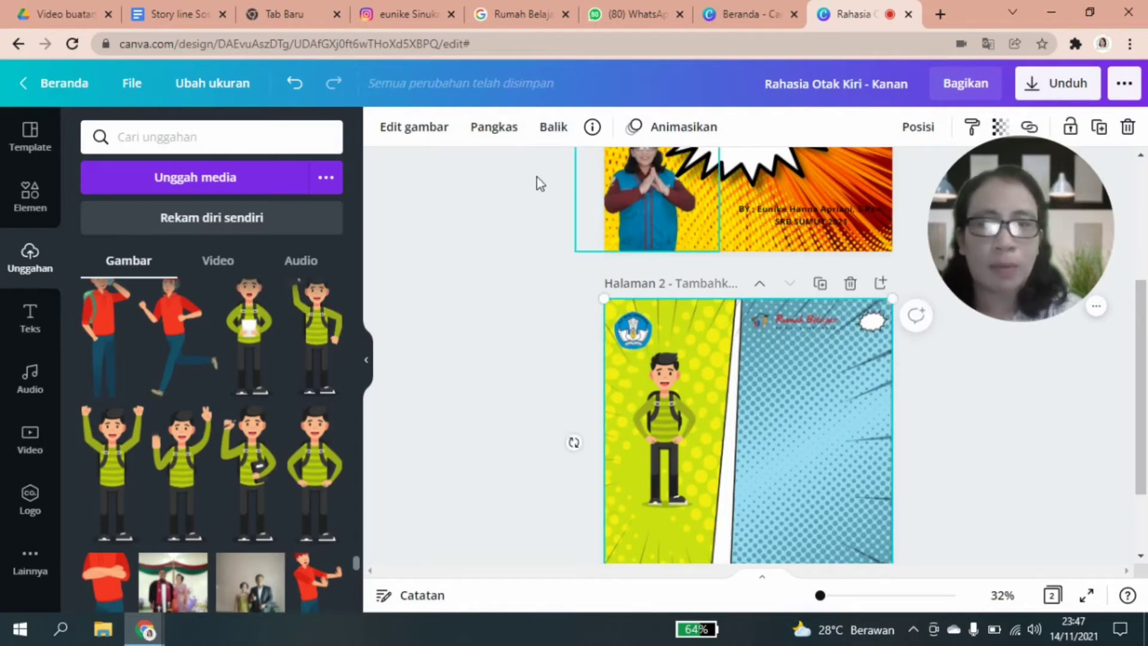
pyautogui.click(552, 133)
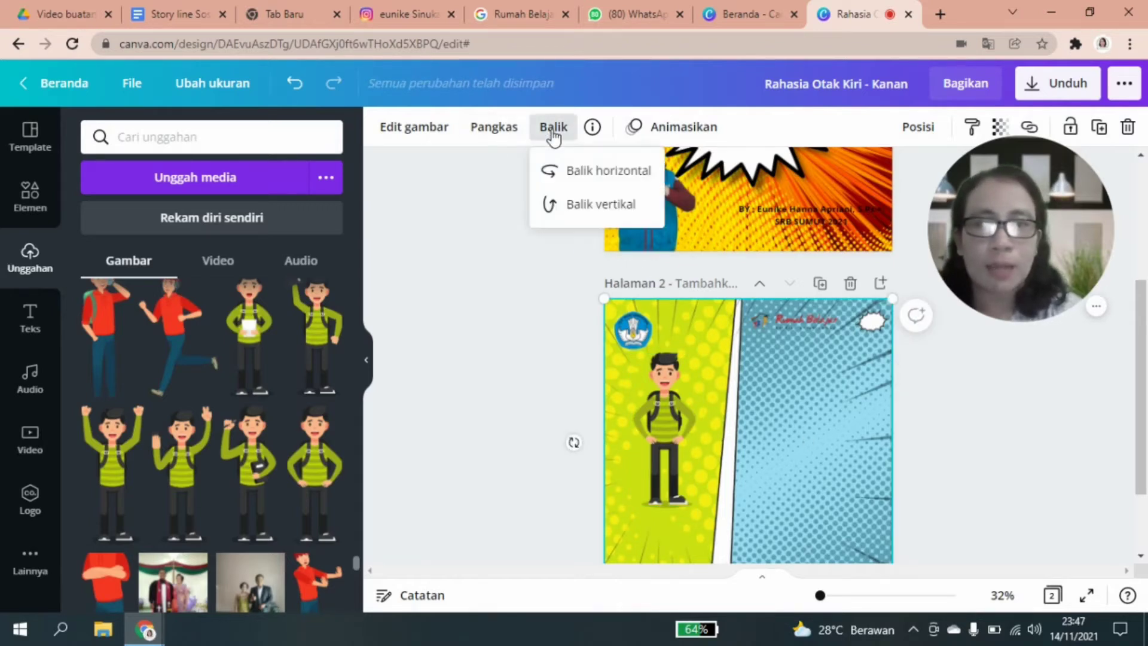
pyautogui.click(569, 182)
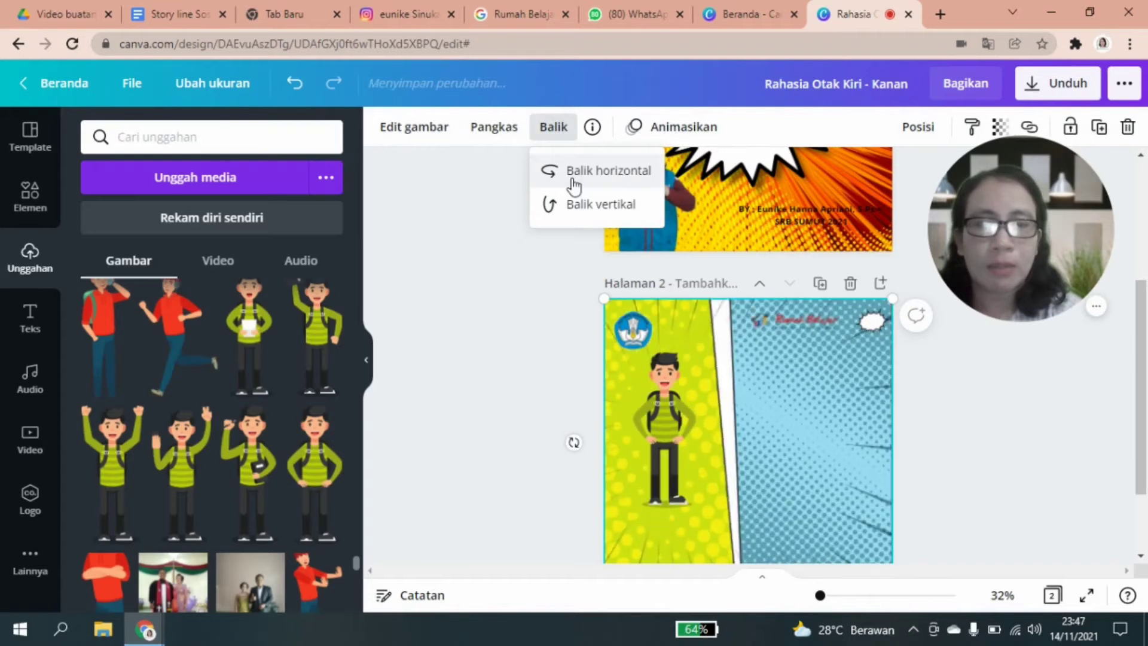
pyautogui.click(589, 219)
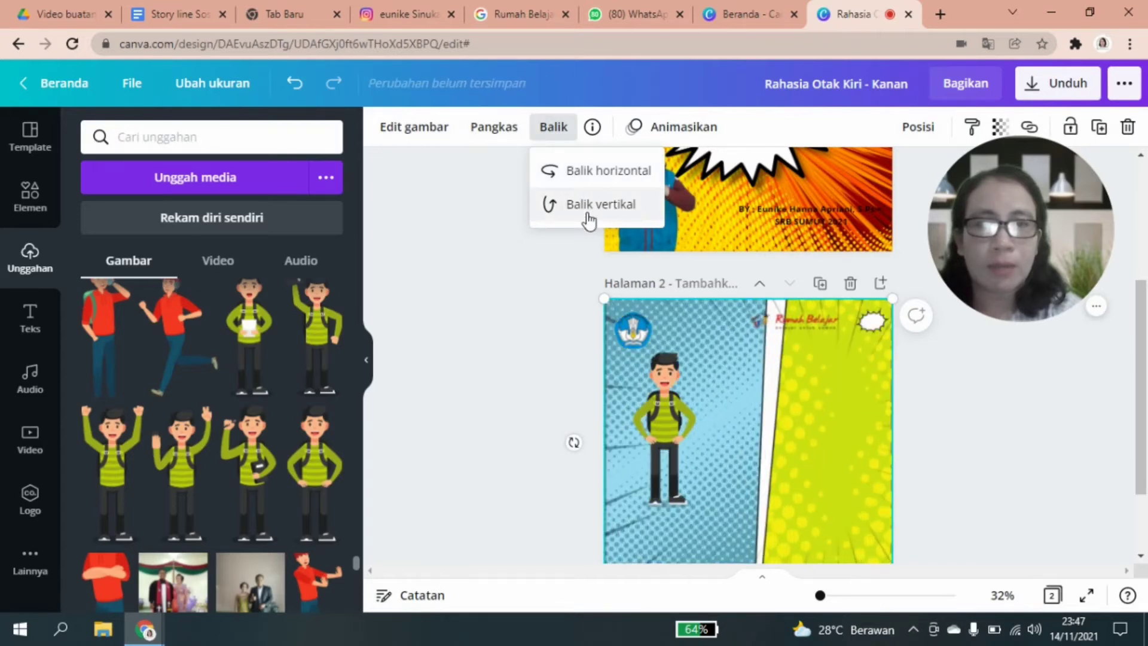
pyautogui.click(669, 416)
pyautogui.moveTo(695, 520); pyautogui.dragTo(710, 558)
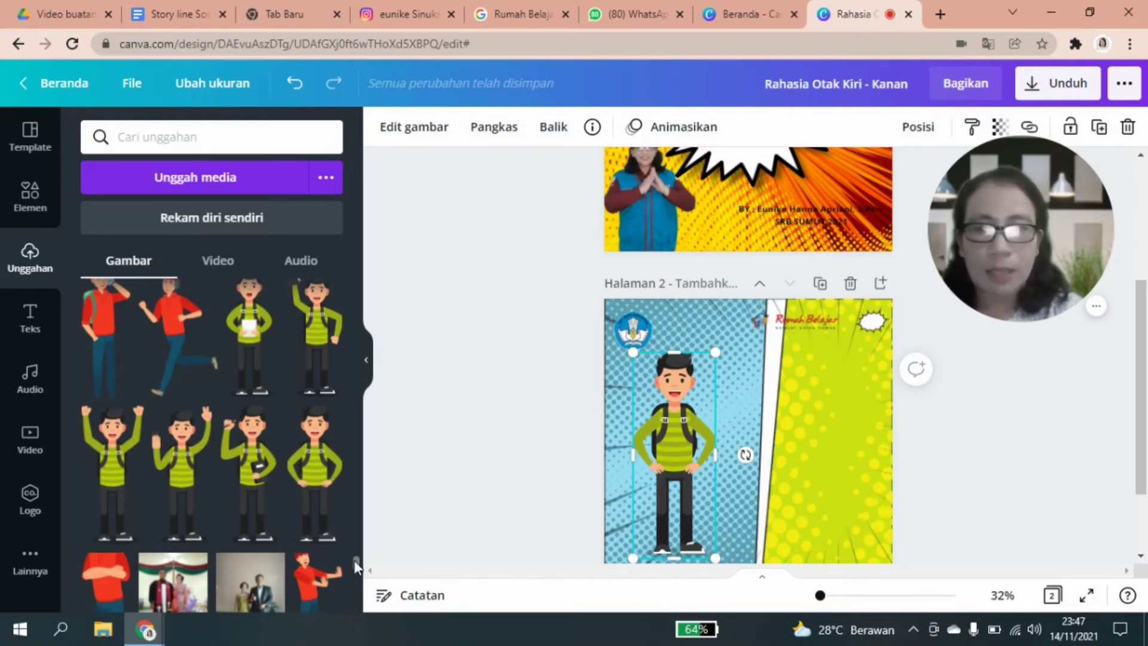
# Insert the uploaded red-shirted boy with open arms, move him to page 2's green half and enlarge him to about the backpack boy's height.
pyautogui.moveTo(355, 563); pyautogui.dragTo(354, 547)
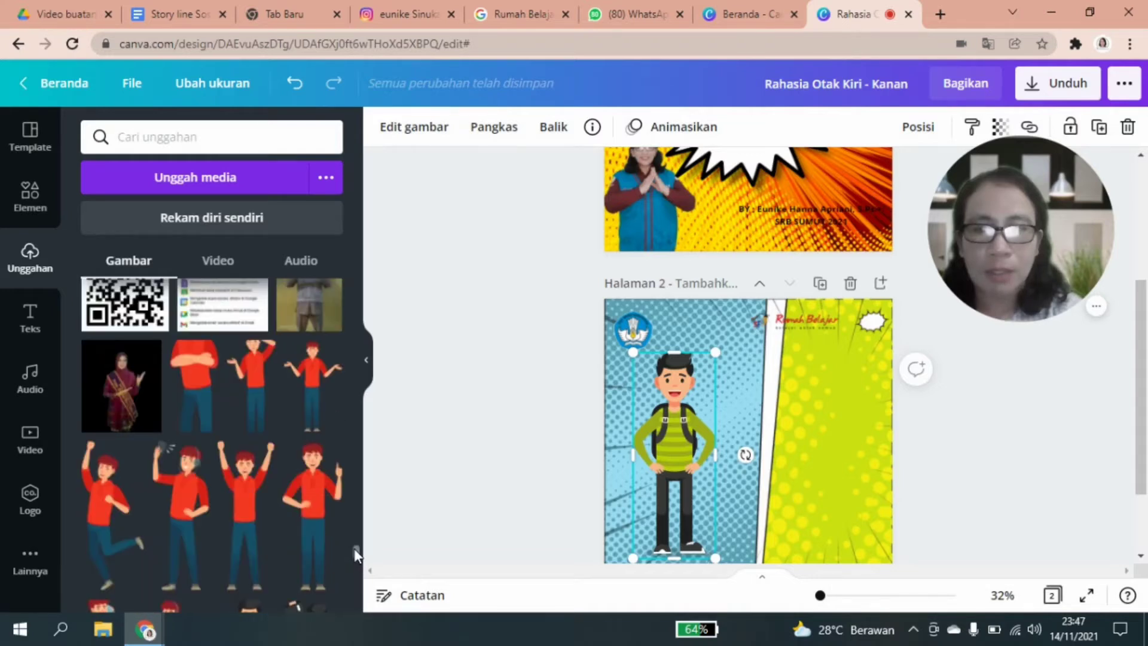
pyautogui.click(315, 422)
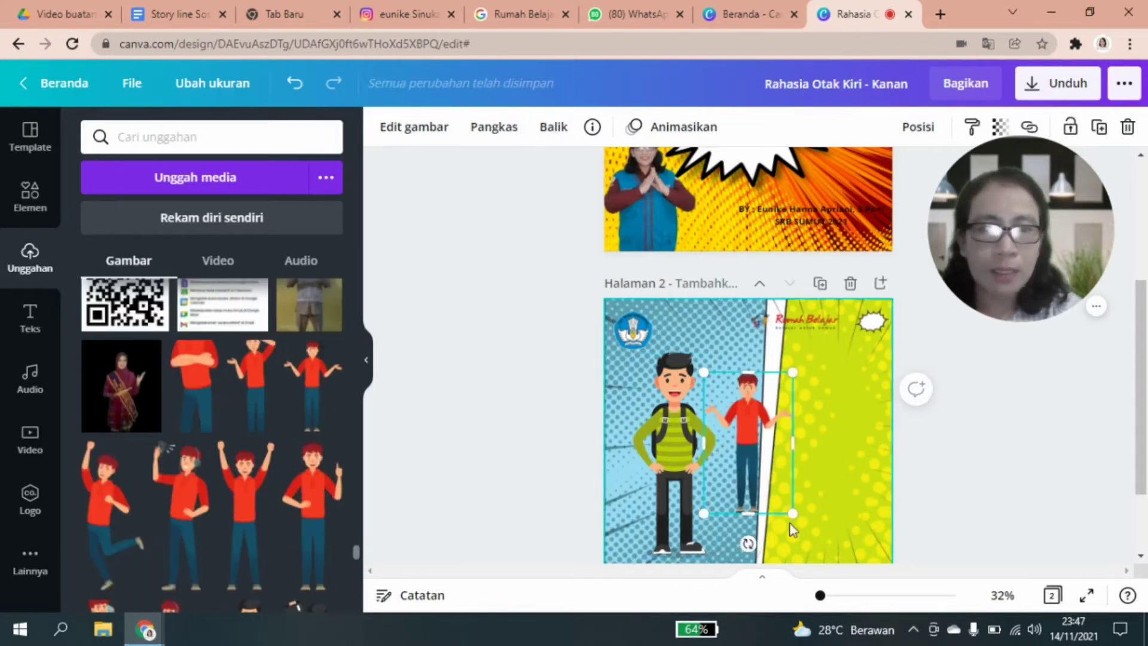
pyautogui.moveTo(765, 436); pyautogui.dragTo(841, 421)
pyautogui.moveTo(826, 494); pyautogui.dragTo(826, 551)
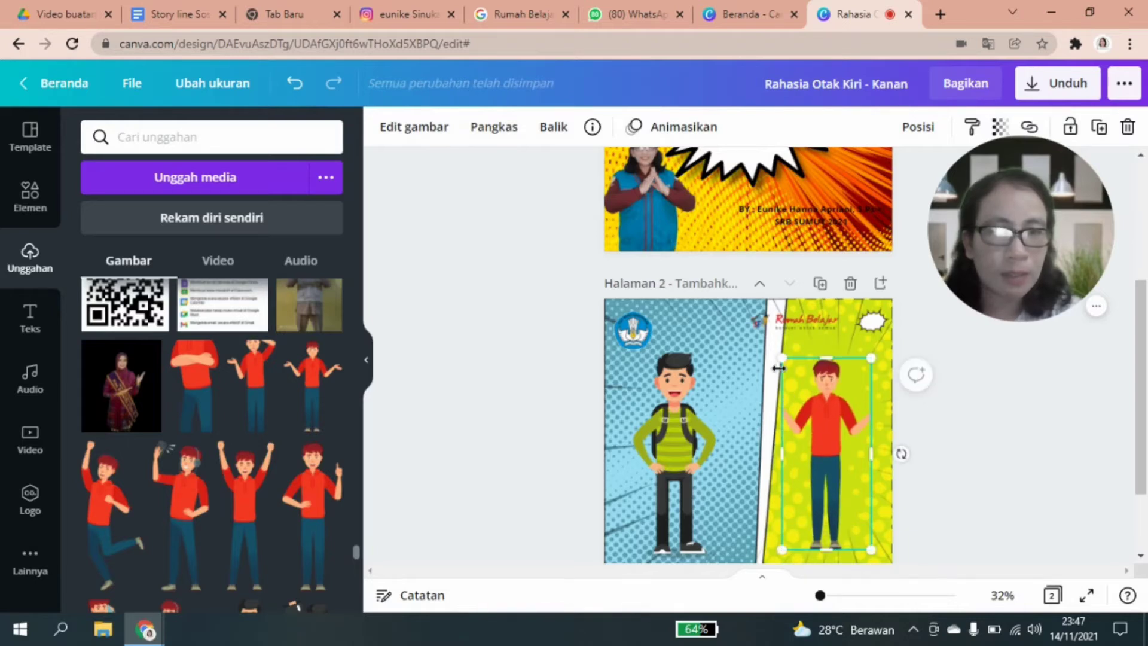
# Resize the red-shirted boy to show both open arms at about the backpack boy's height, and shift him so one hand crosses the panel divider.
pyautogui.moveTo(783, 360); pyautogui.dragTo(789, 372)
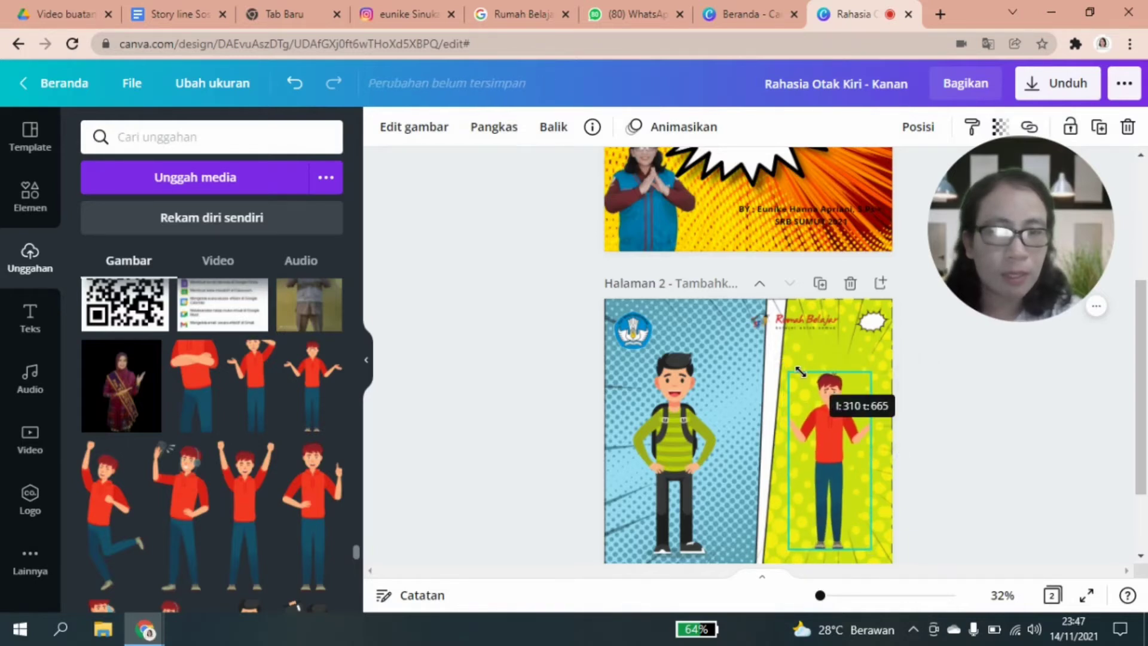
pyautogui.moveTo(785, 461); pyautogui.dragTo(772, 458)
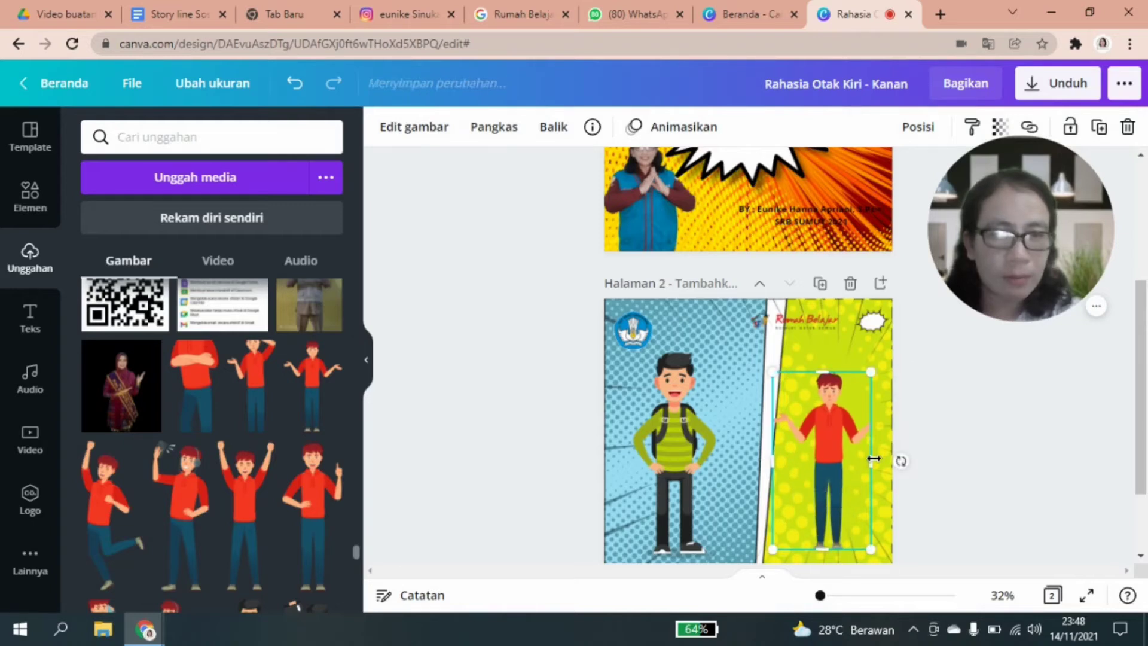
pyautogui.moveTo(870, 459); pyautogui.dragTo(884, 463)
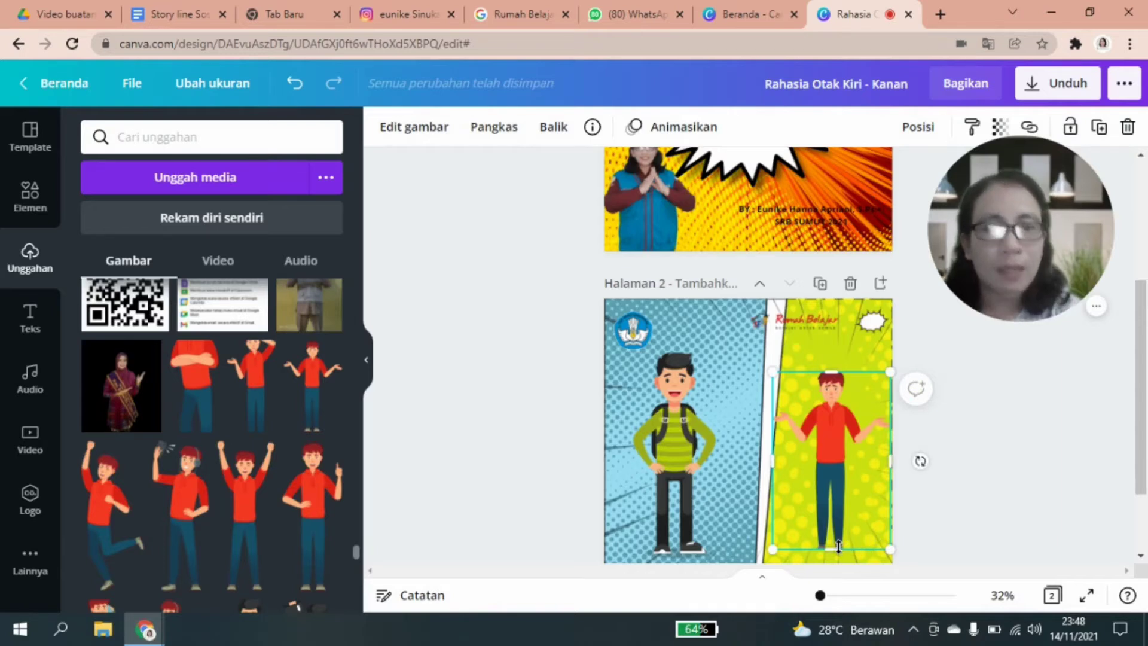
pyautogui.moveTo(833, 553); pyautogui.dragTo(834, 560)
pyautogui.moveTo(832, 362); pyautogui.dragTo(832, 343)
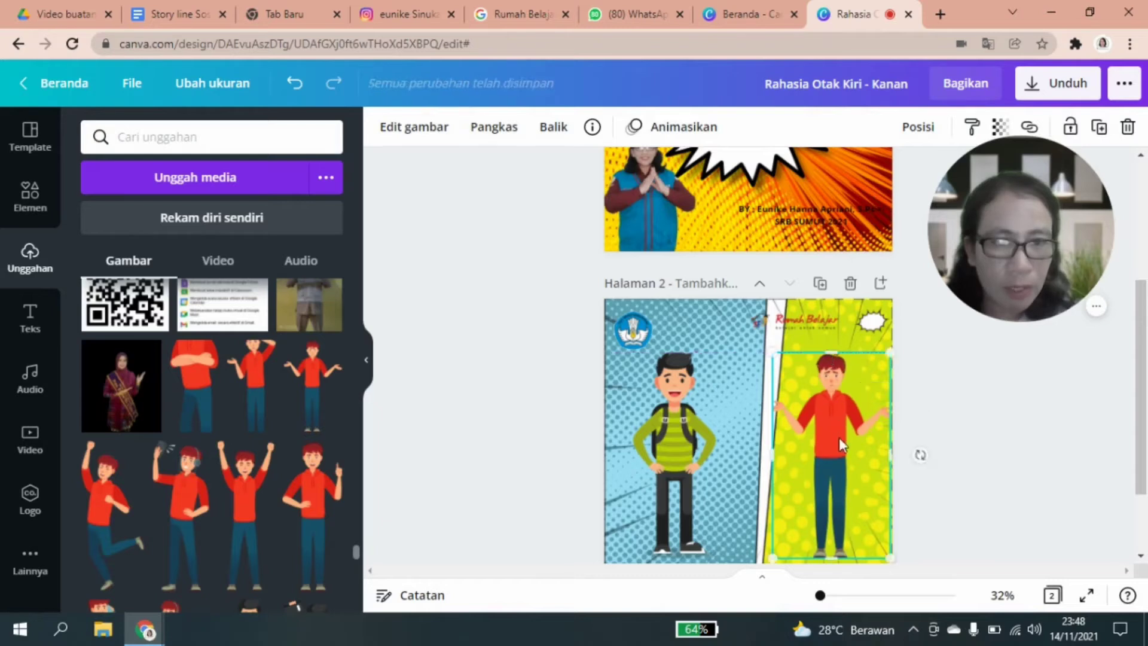
pyautogui.moveTo(840, 441); pyautogui.dragTo(677, 441)
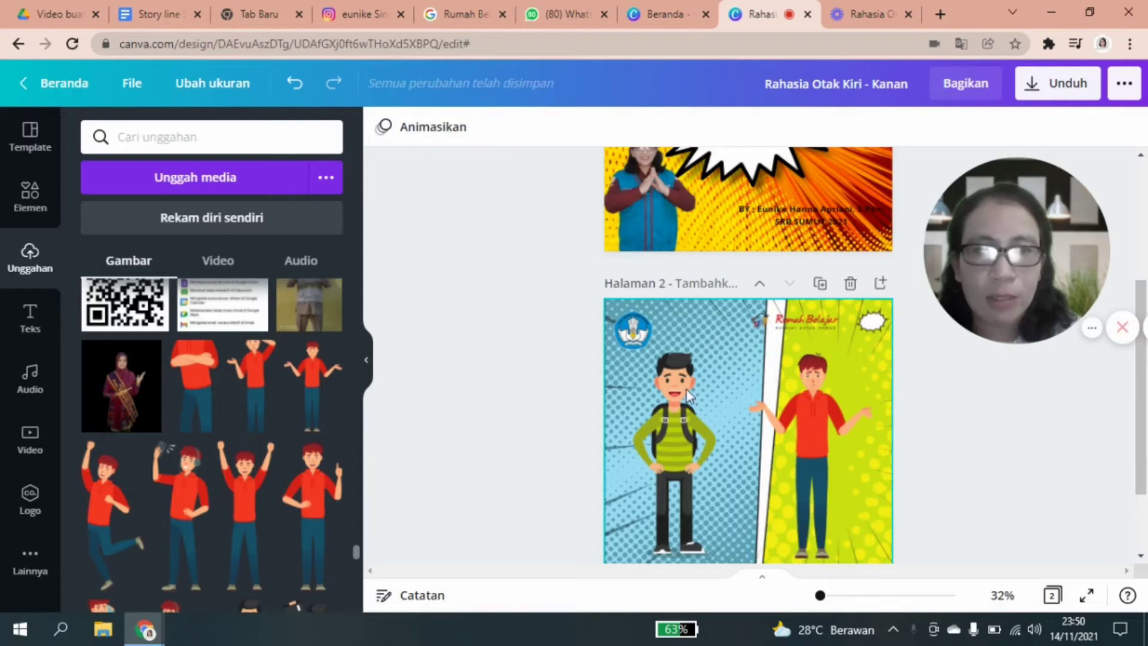
# Search the element graphics for "balon komik" and insert the white oval speech balloon with a small tail on page 2.
pyautogui.click(31, 212)
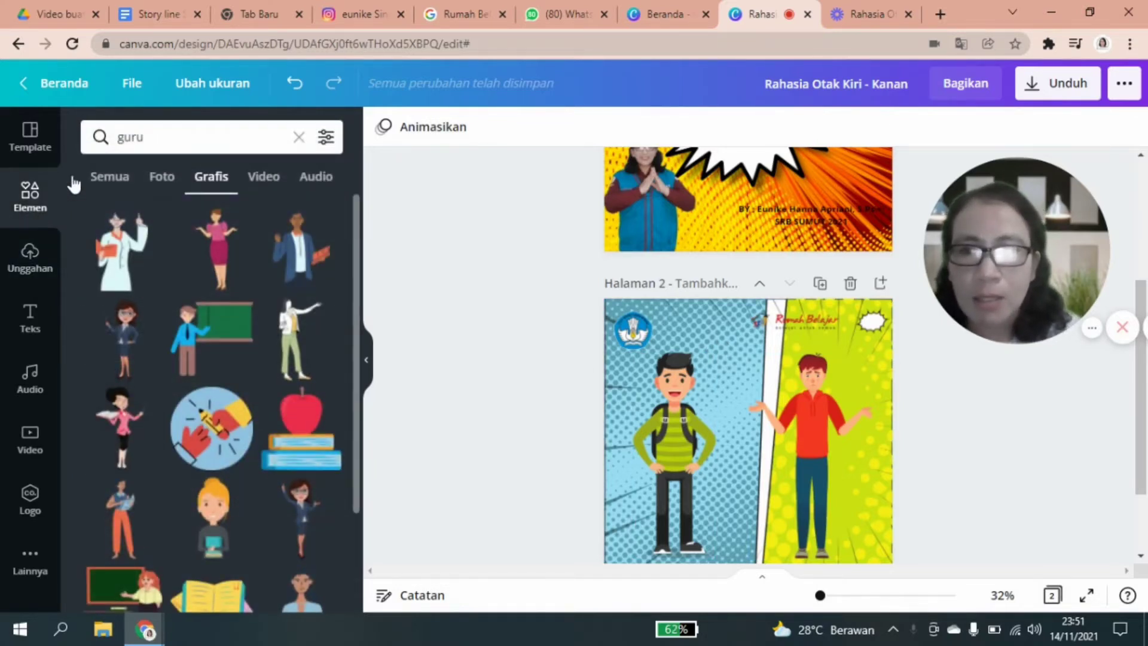
pyautogui.click(162, 141)
pyautogui.press('BackSpace')
pyautogui.press('BackSpace')
pyautogui.press('BackSpace')
pyautogui.press('BackSpace')
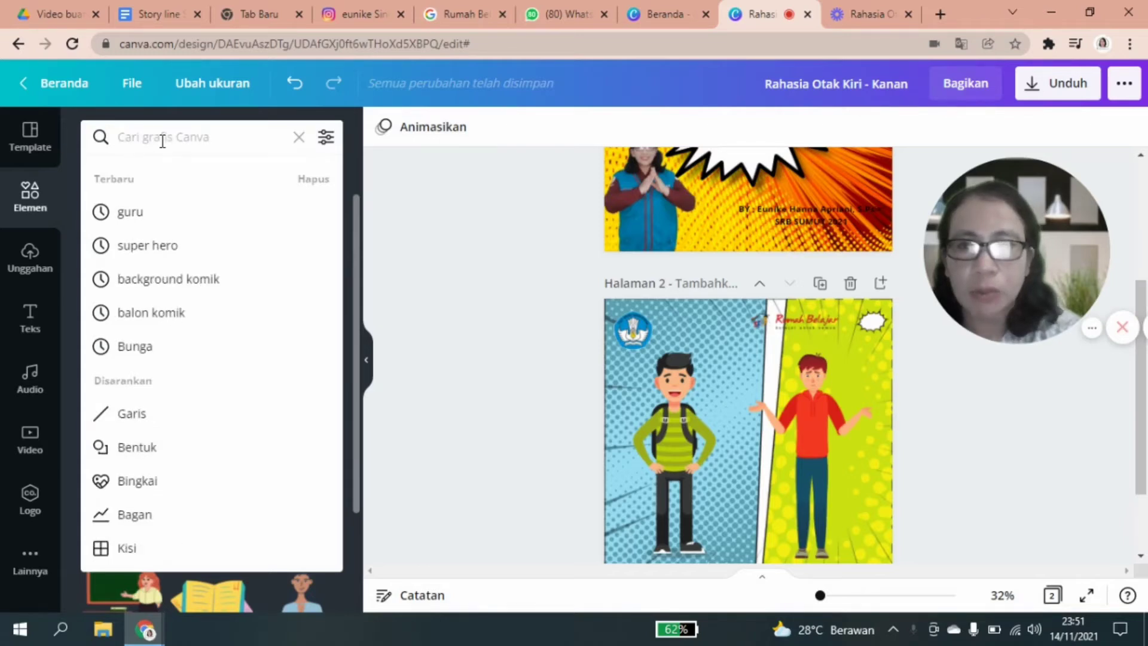
pyautogui.click(154, 323)
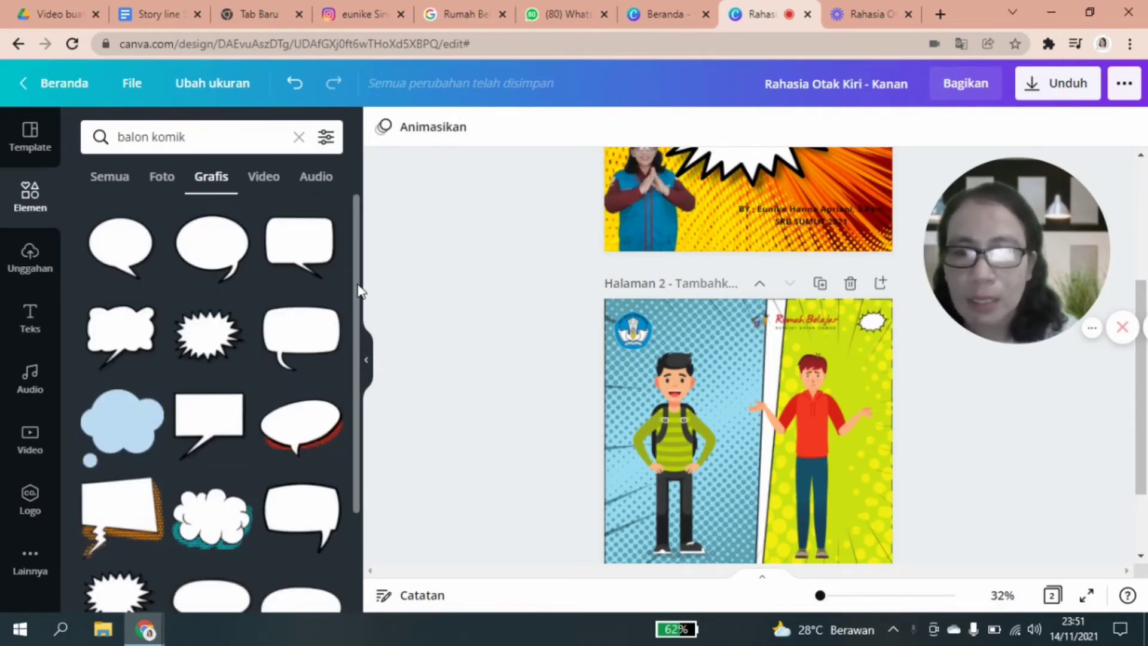
pyautogui.scroll(-1, 358, 310)
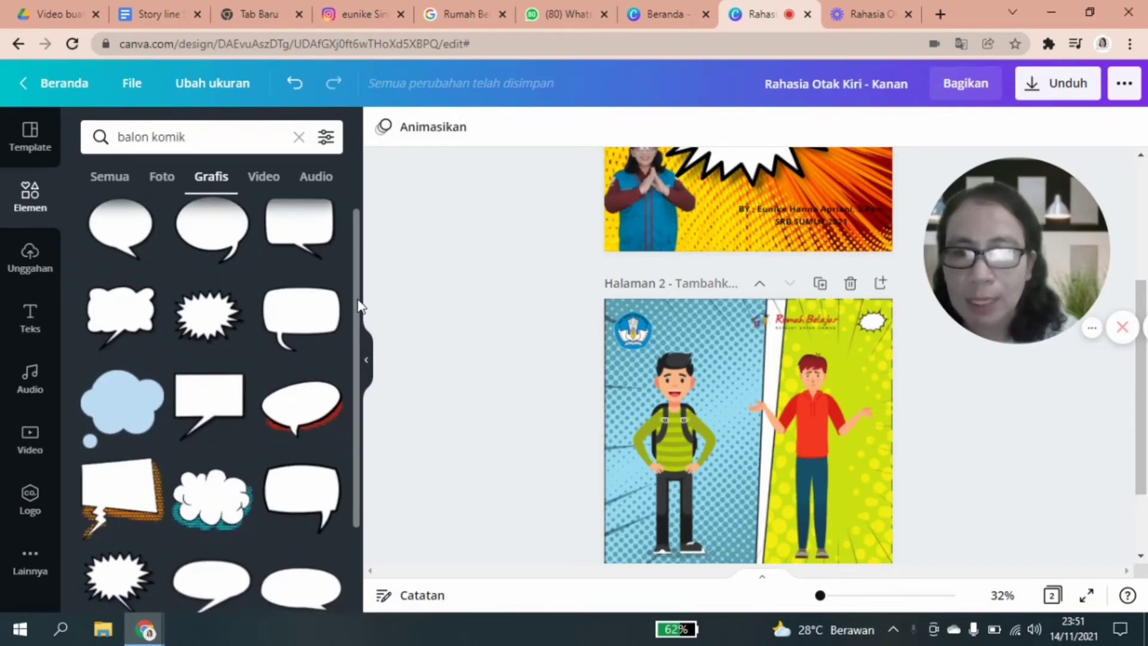
pyautogui.scroll(-1, 358, 311)
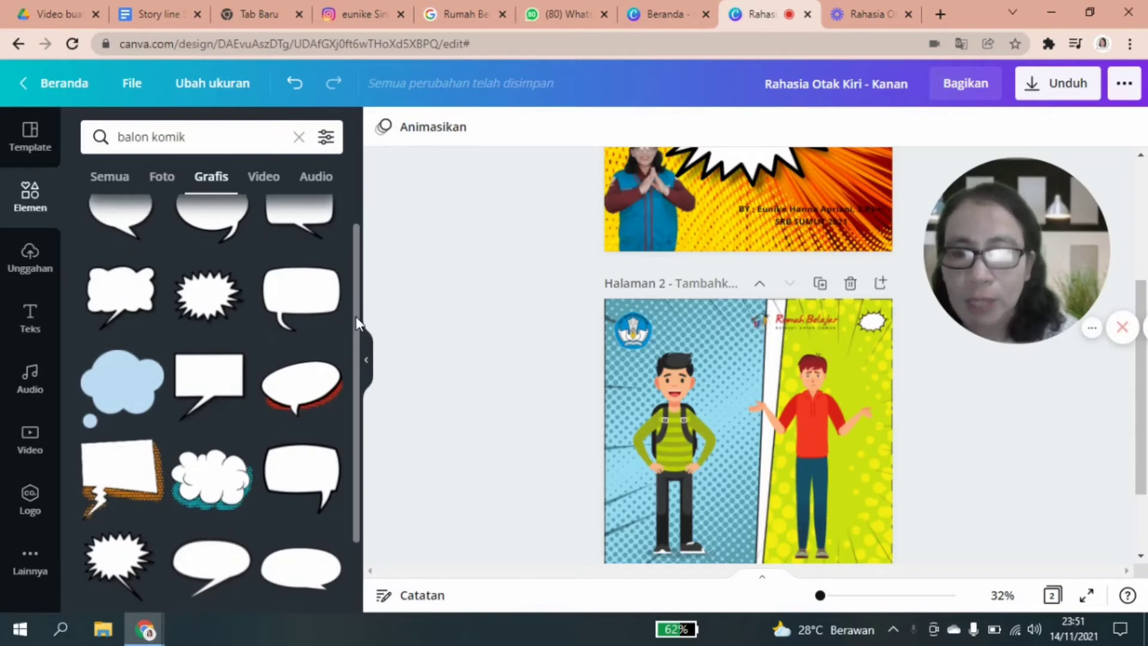
pyautogui.scroll(-1, 356, 326)
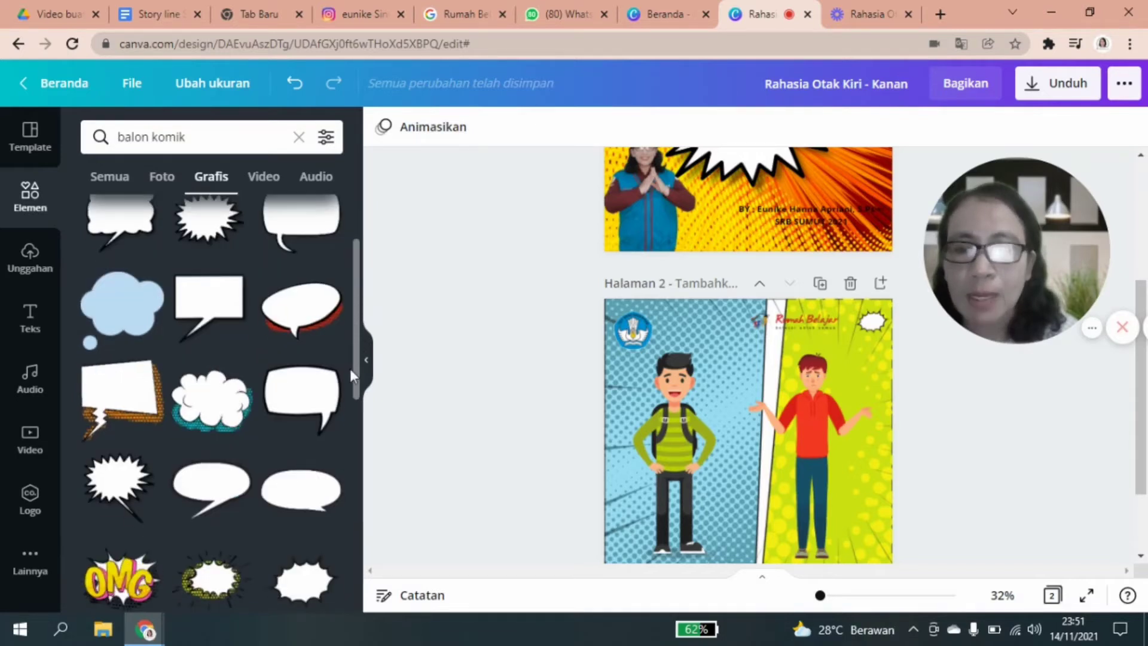
pyautogui.click(301, 505)
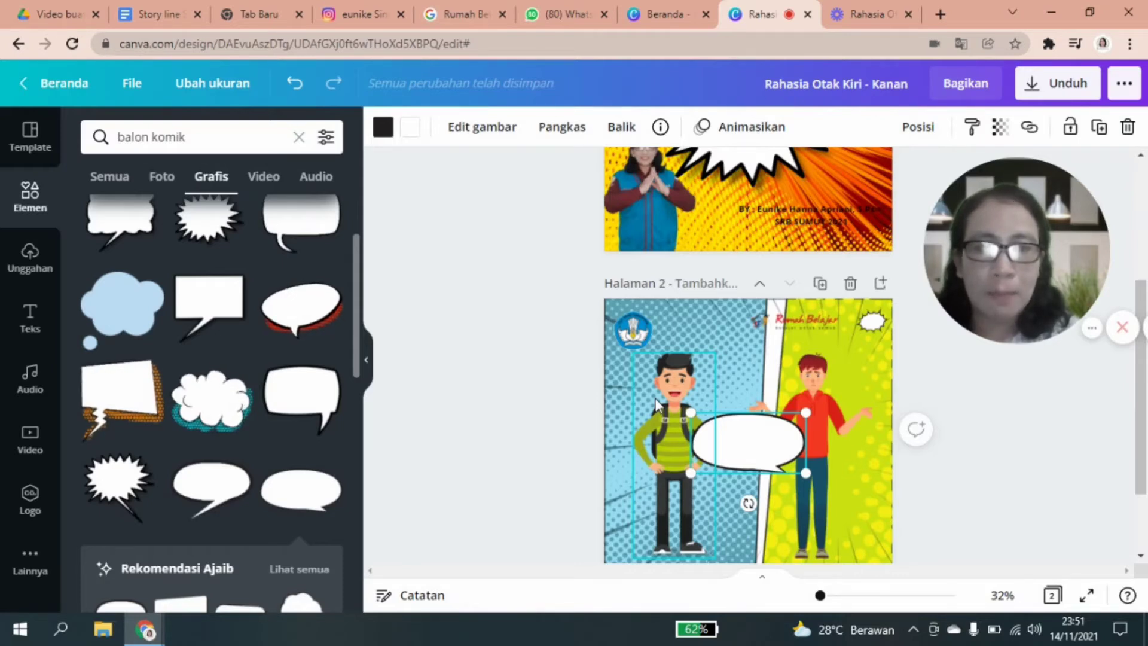
# Flip the speech balloon horizontally and resize it to fit between the two boys' heads, with its tail toward the backpack boy.
pyautogui.click(618, 128)
pyautogui.click(639, 179)
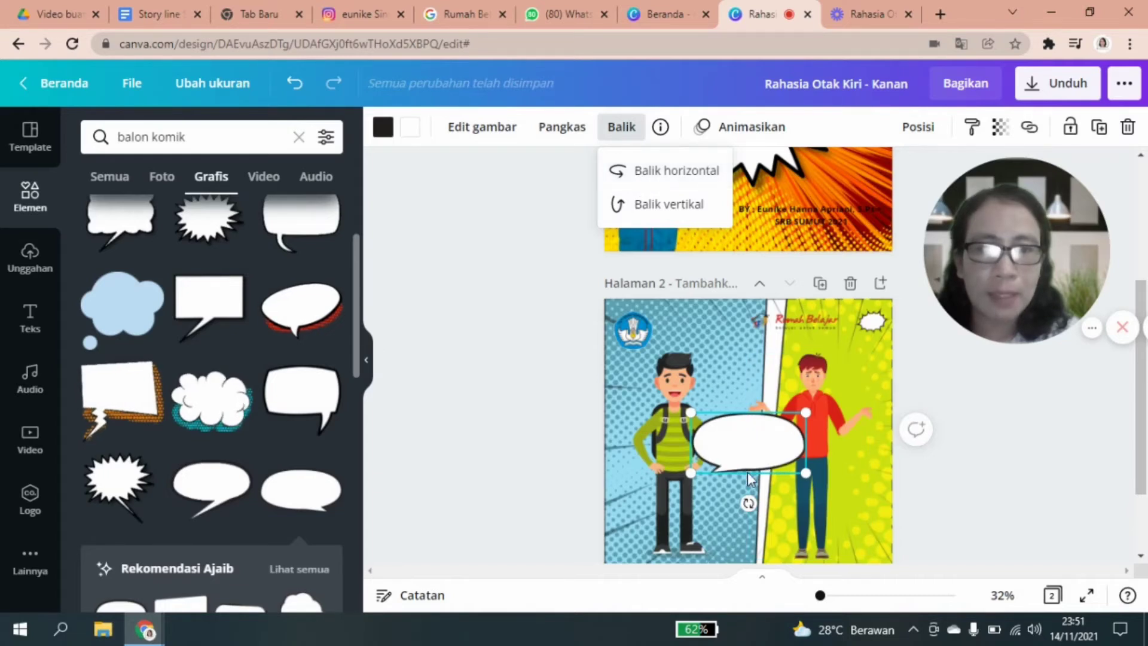
pyautogui.moveTo(751, 365); pyautogui.dragTo(748, 361)
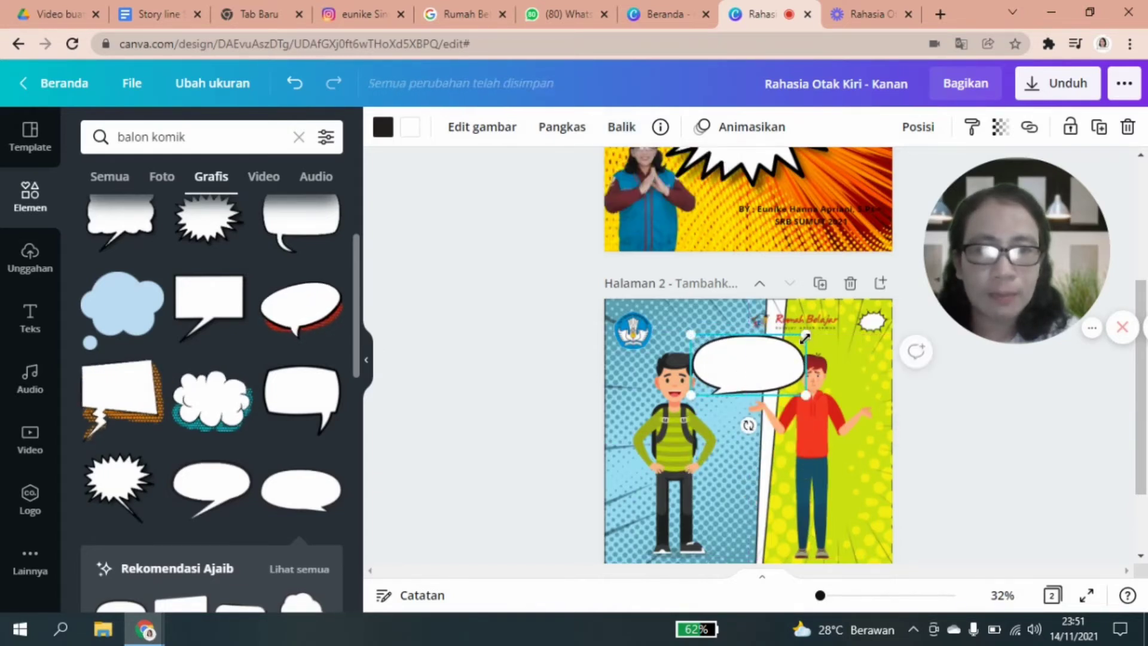
pyautogui.moveTo(805, 335); pyautogui.dragTo(764, 356)
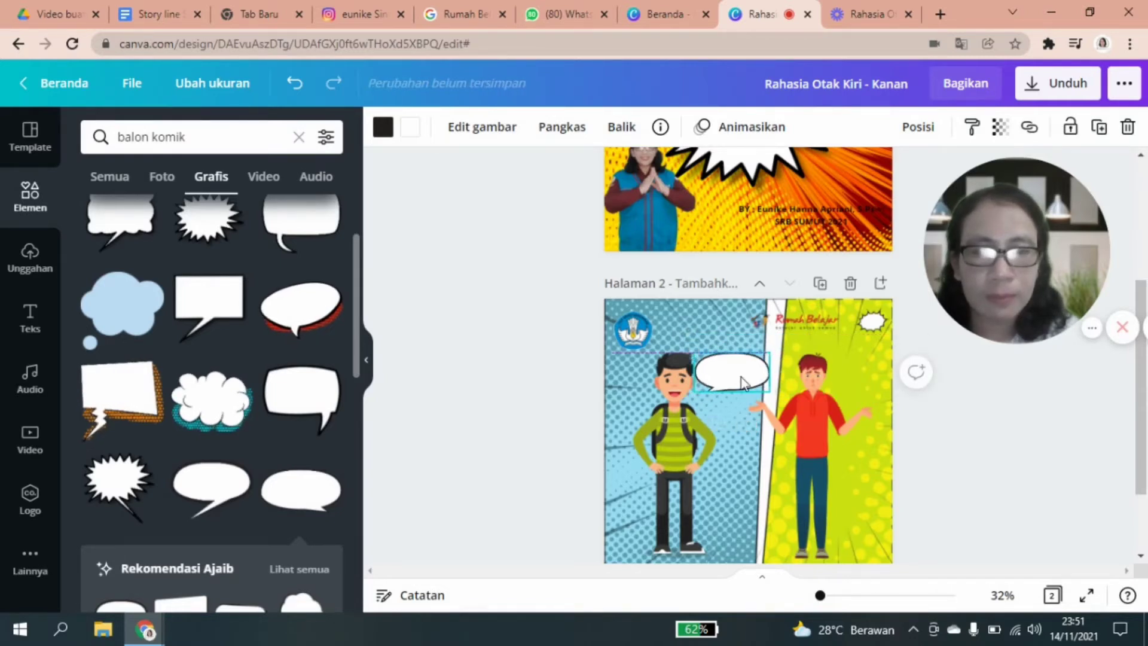
pyautogui.moveTo(741, 383); pyautogui.dragTo(746, 384)
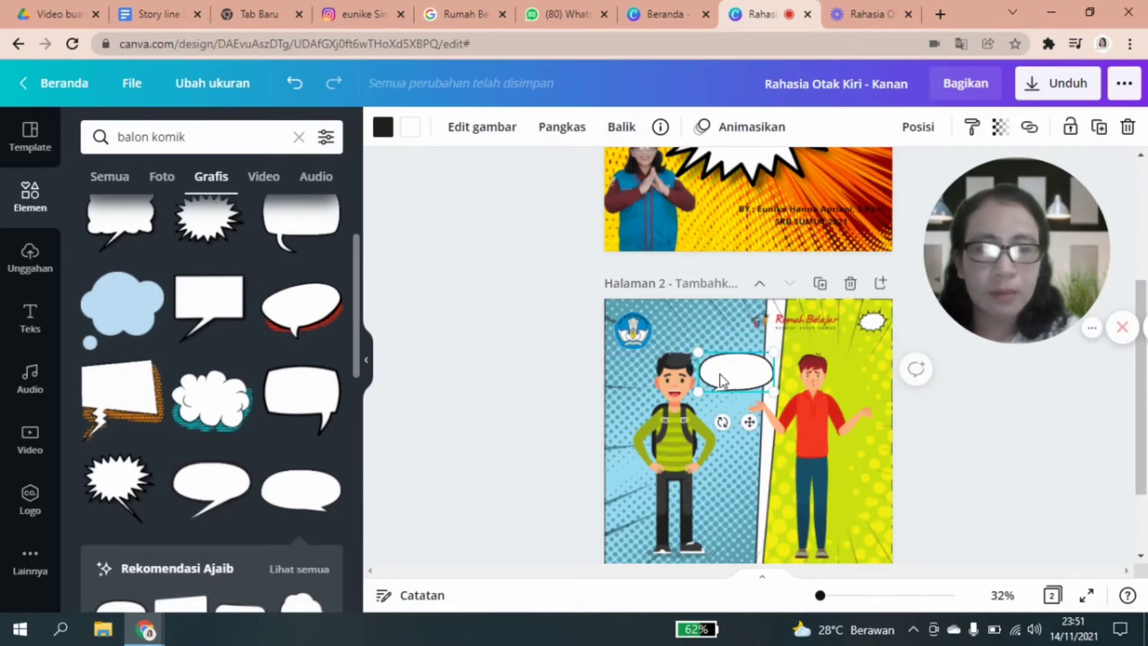
pyautogui.moveTo(774, 388); pyautogui.dragTo(788, 400)
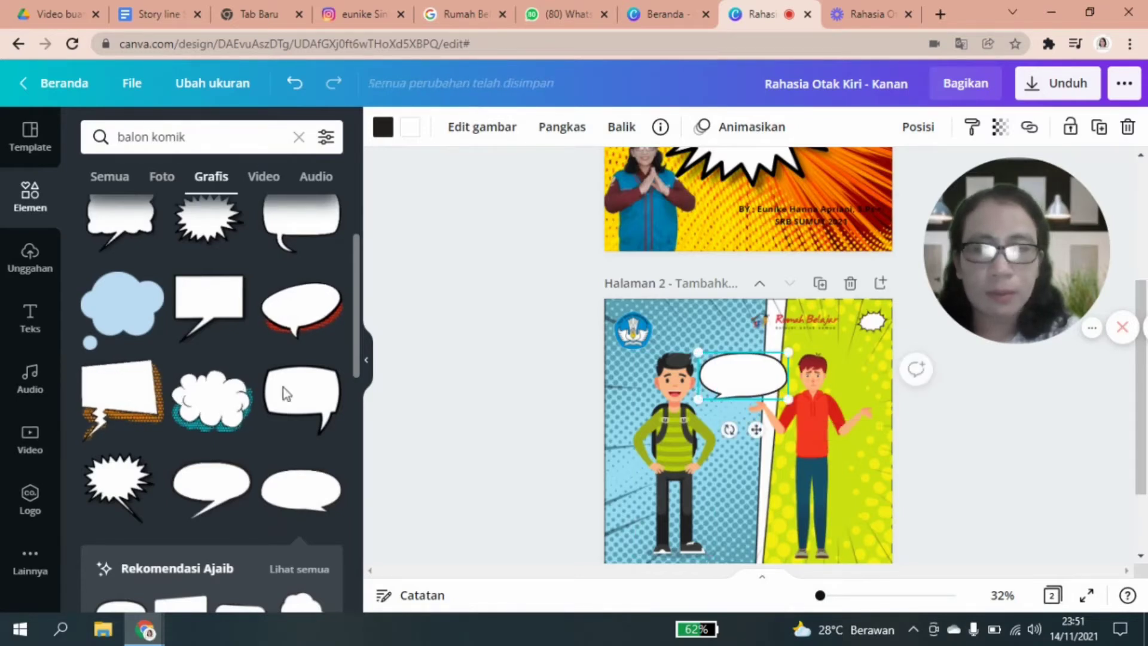
# Add a subheading on page 2 reading "Hai", the character's name, and "apa yang sedang kamu pikirkan?".
pyautogui.click(27, 334)
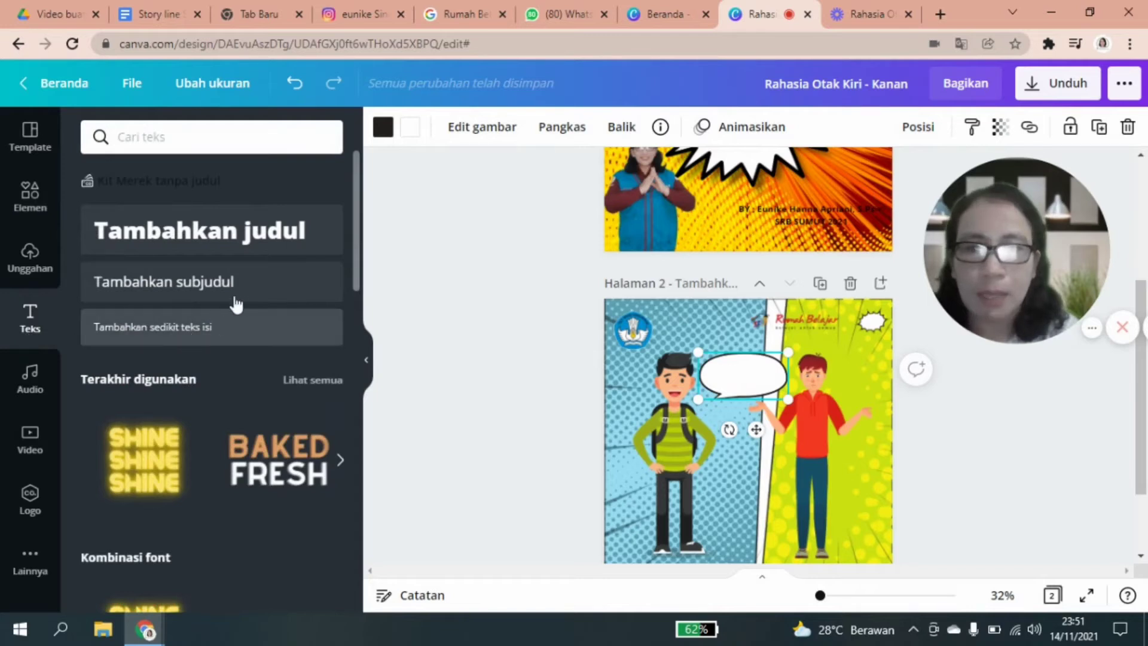
pyautogui.click(251, 291)
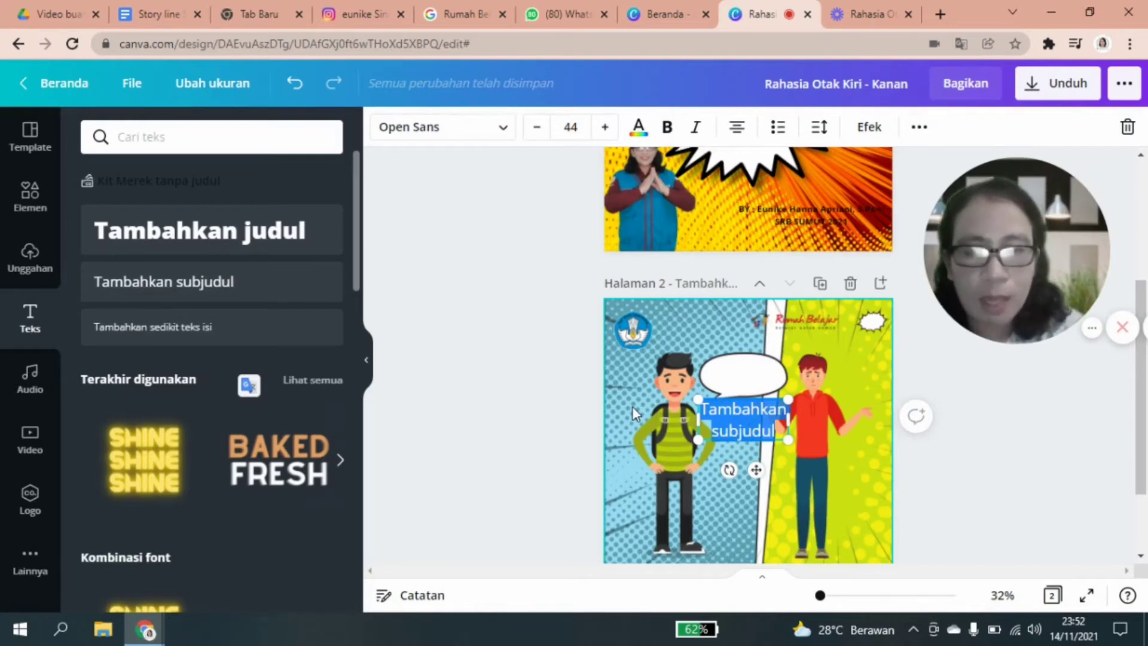
pyautogui.write('Hai arya')
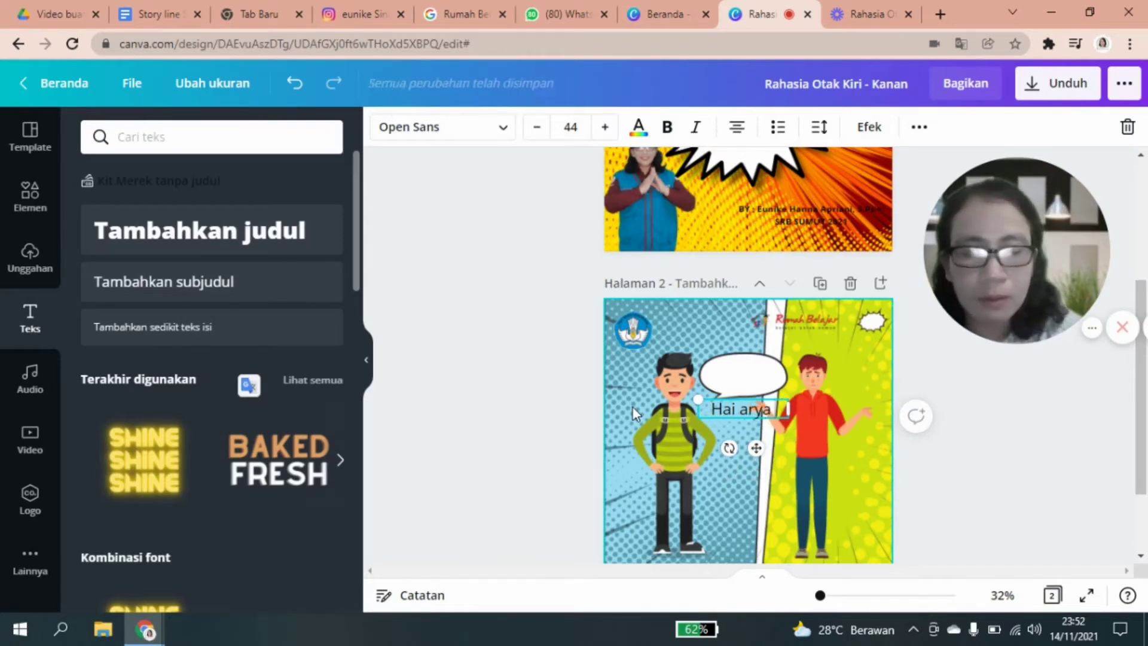
pyautogui.write(' apa yang sedang kamu')
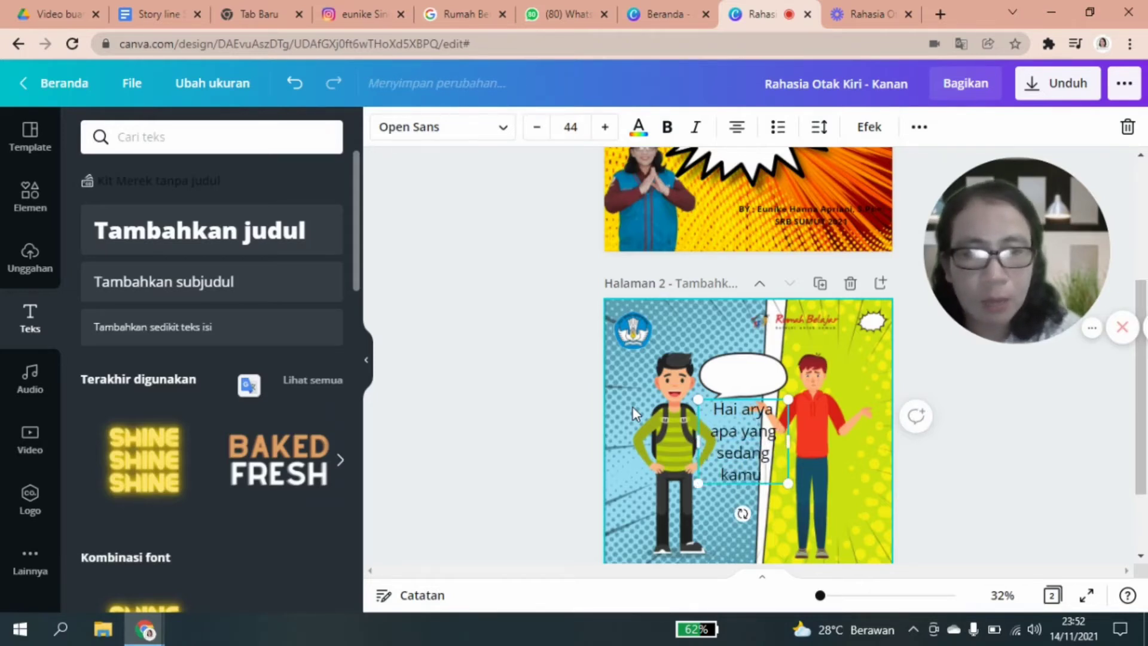
pyautogui.write(' pikirkan')
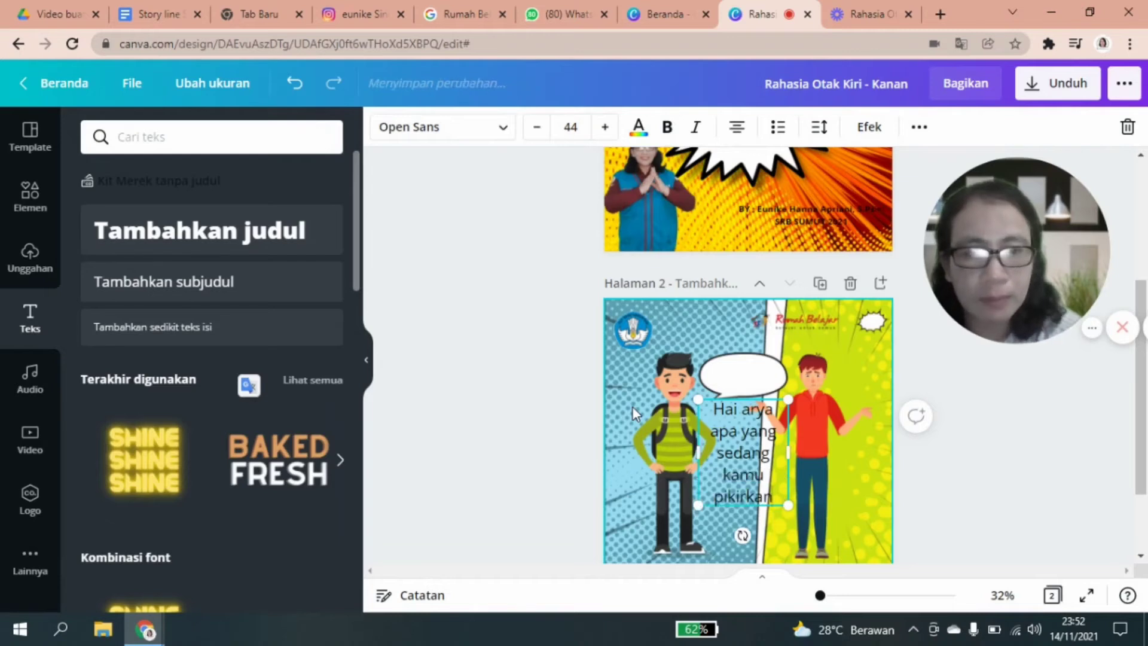
pyautogui.write('?')
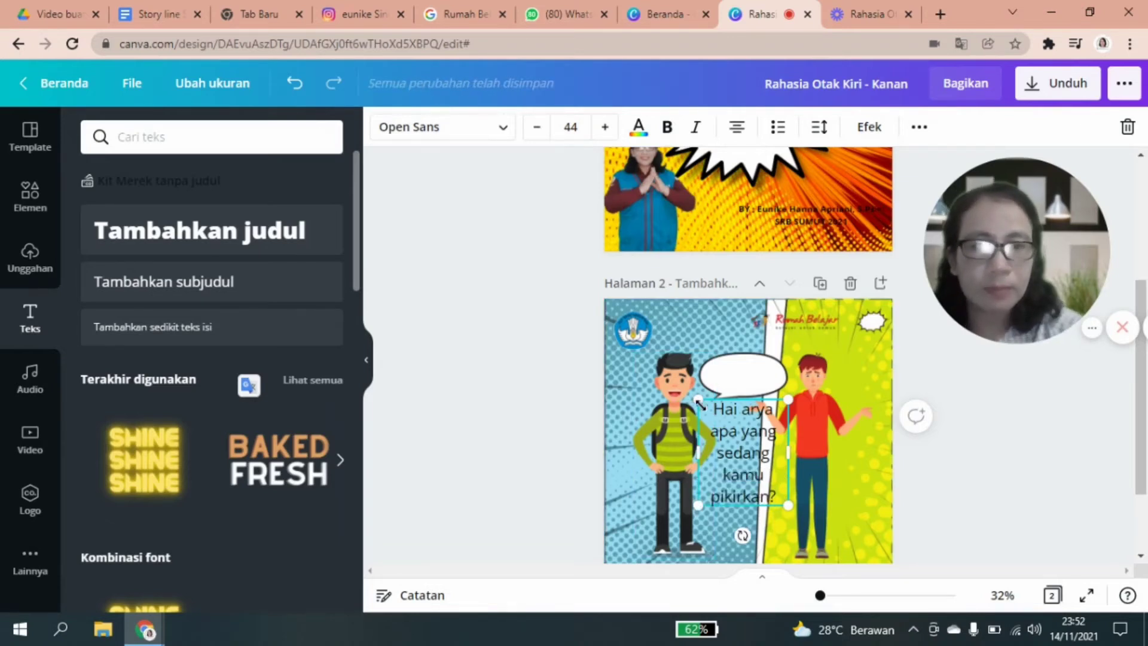
# Format the whole question text in the Shrikhand font and reduce its size to 37.
pyautogui.moveTo(716, 409); pyautogui.dragTo(776, 496)
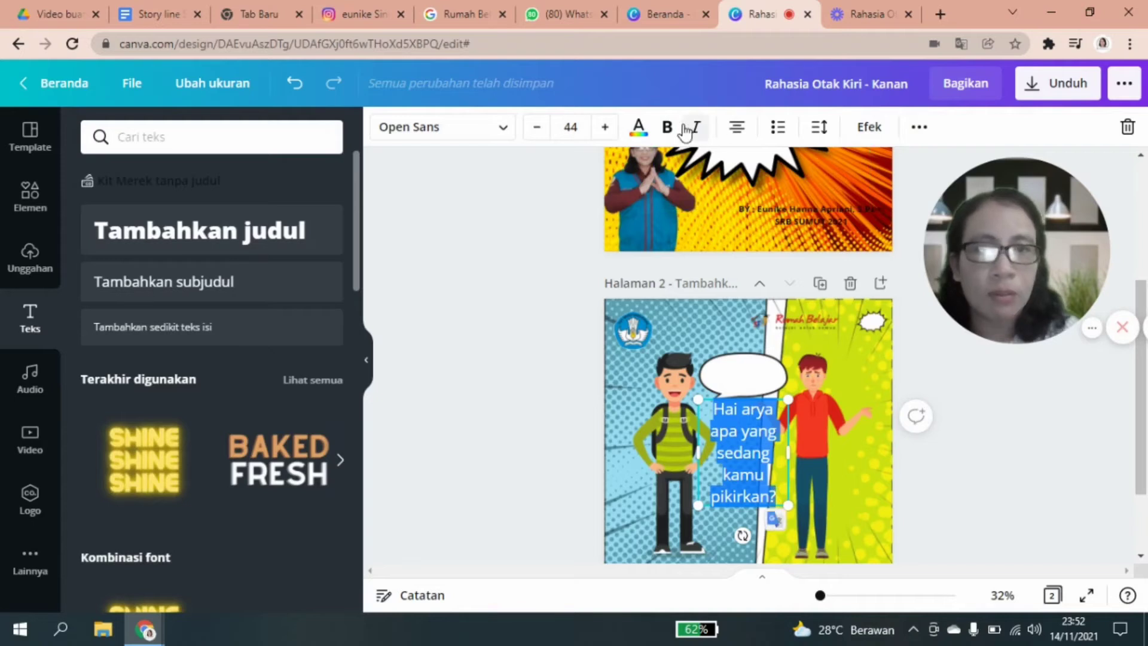
pyautogui.click(674, 130)
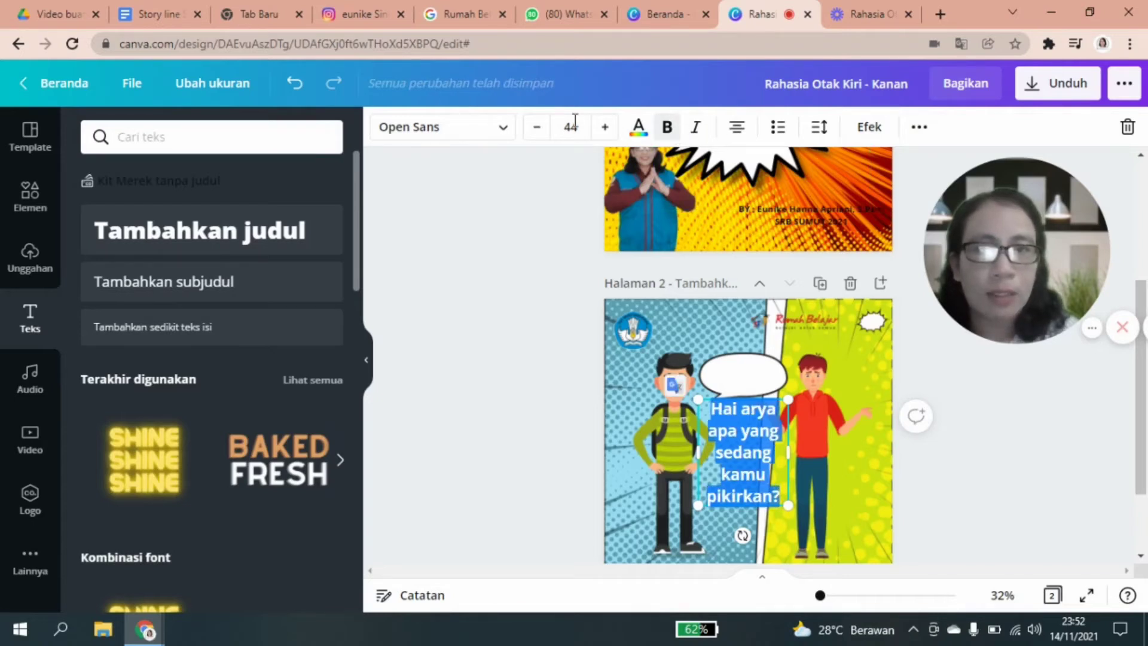
pyautogui.click(505, 130)
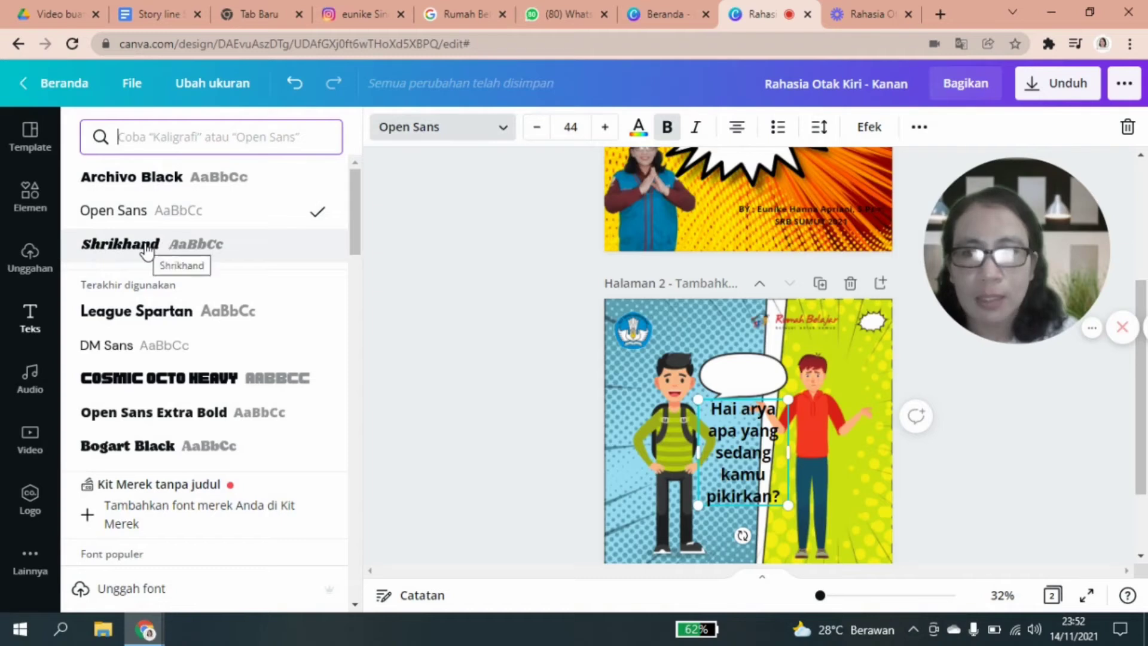
pyautogui.click(145, 247)
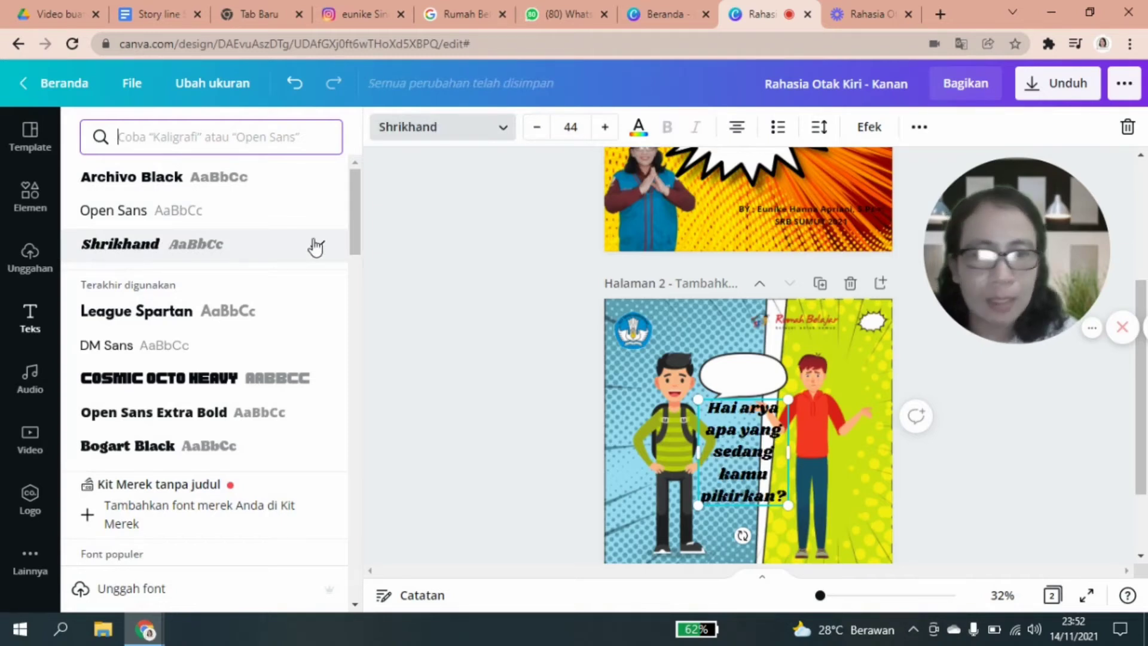
pyautogui.click(536, 128)
pyautogui.click(536, 129)
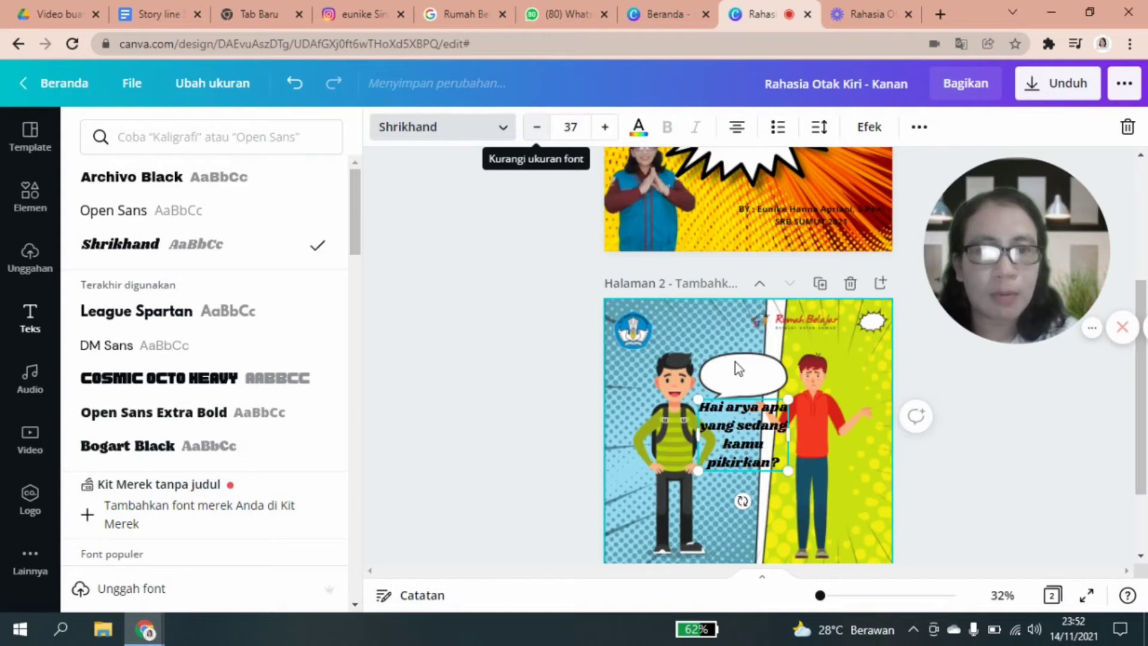
# Scale the question text down to size 20,7, place it inside the speech balloon and widen its box to fit three lines.
pyautogui.moveTo(787, 470); pyautogui.dragTo(752, 427)
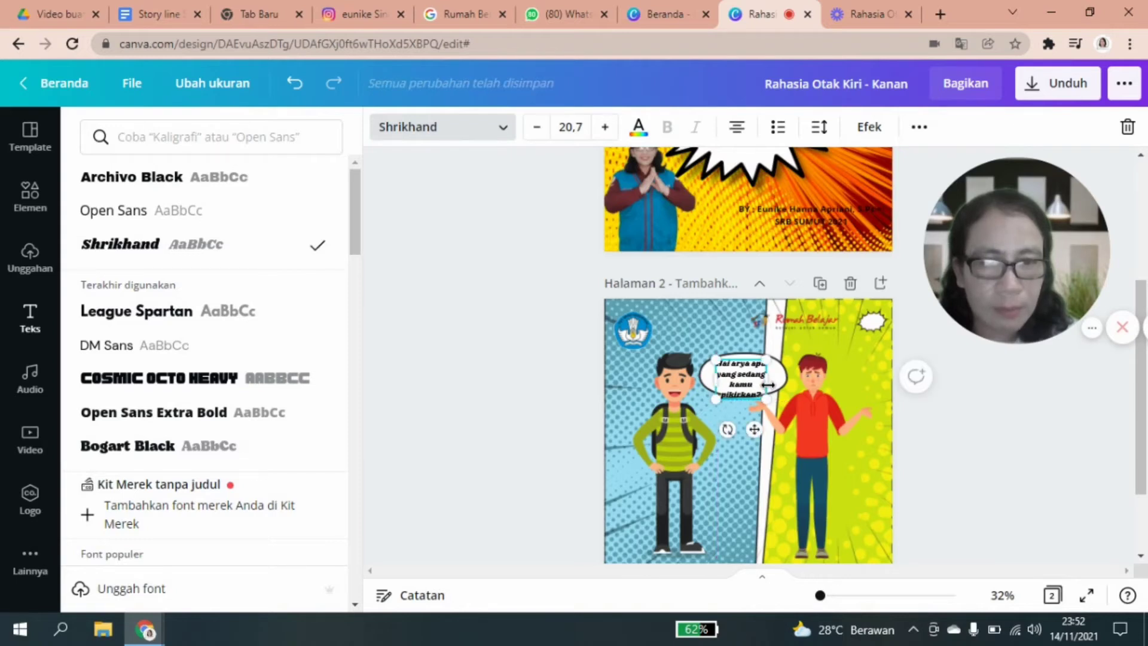
pyautogui.moveTo(772, 384); pyautogui.dragTo(776, 384)
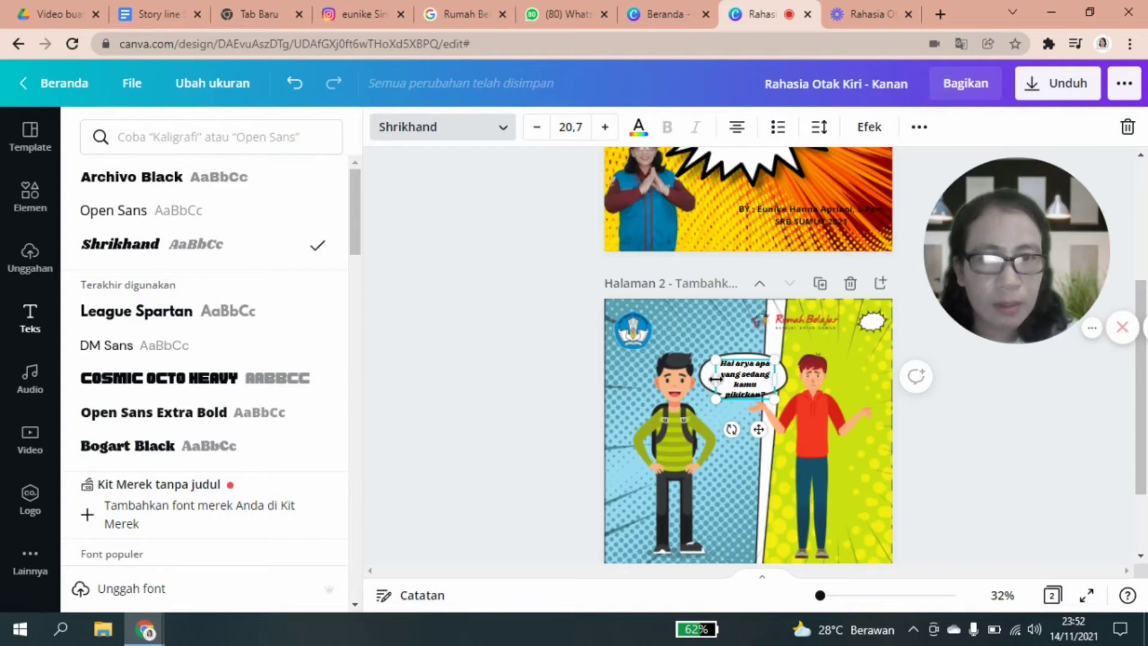
pyautogui.moveTo(703, 378); pyautogui.dragTo(699, 379)
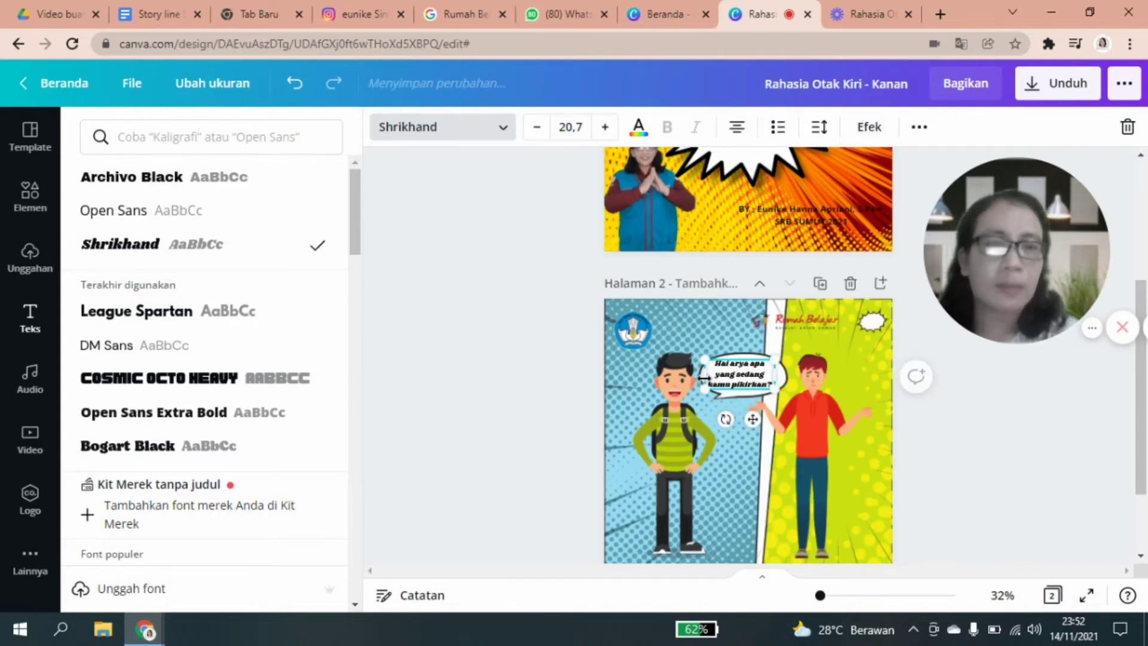
pyautogui.click(729, 514)
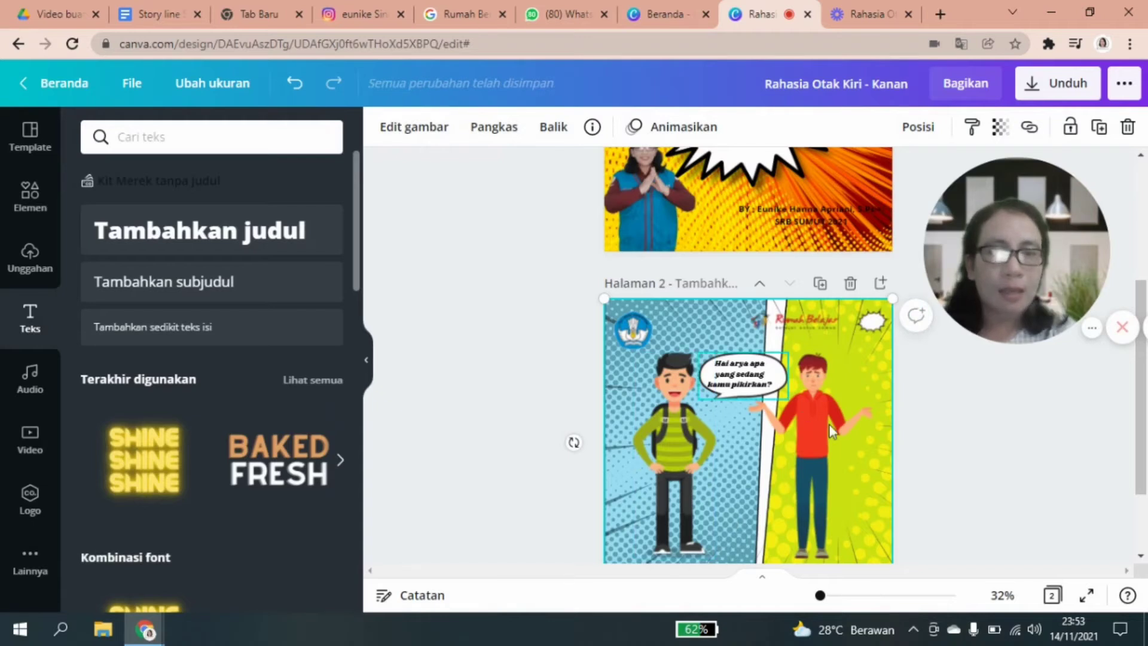
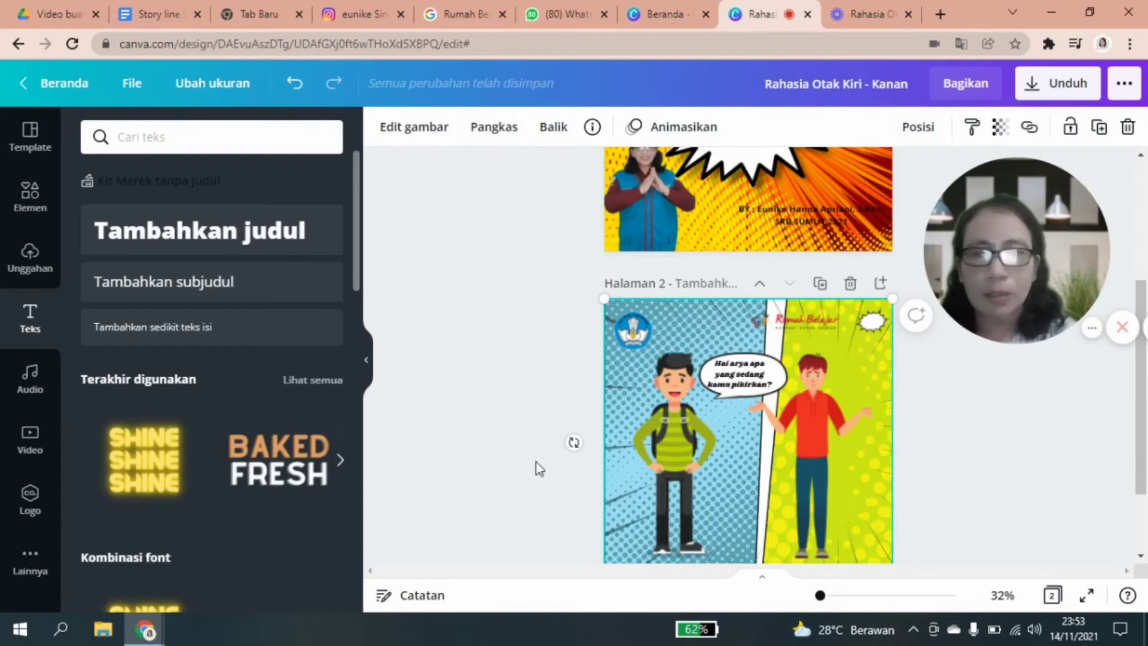
# Add a second white oval speech balloon from the "balon komik" graphics and place it between the characters, below the first balloon.
pyautogui.click(36, 220)
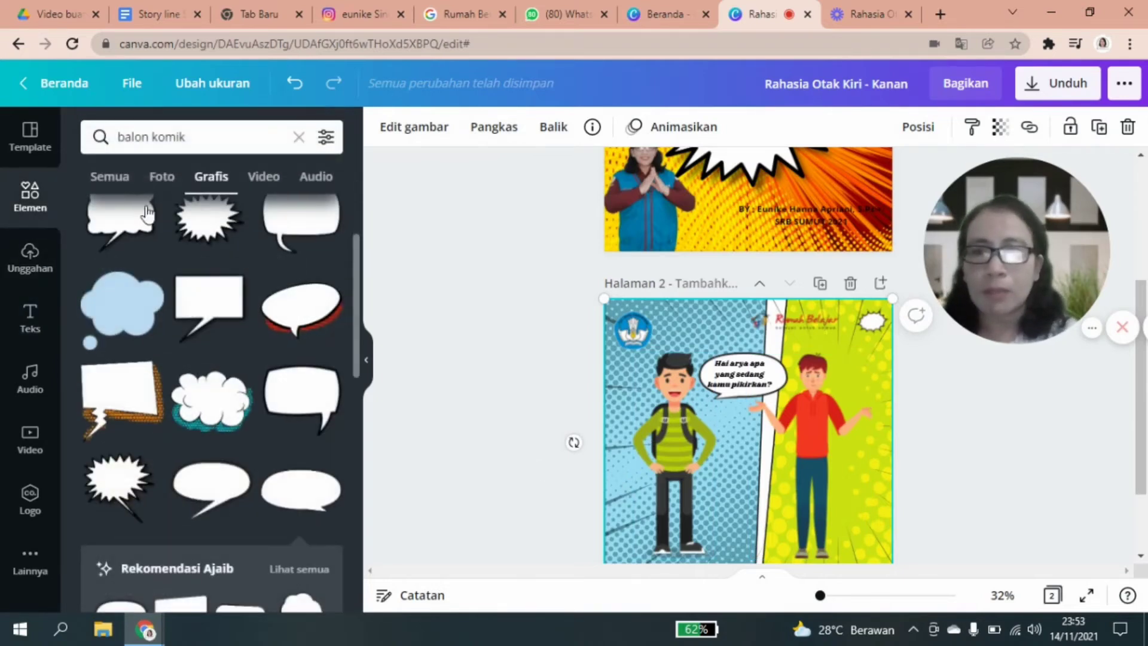
pyautogui.click(315, 492)
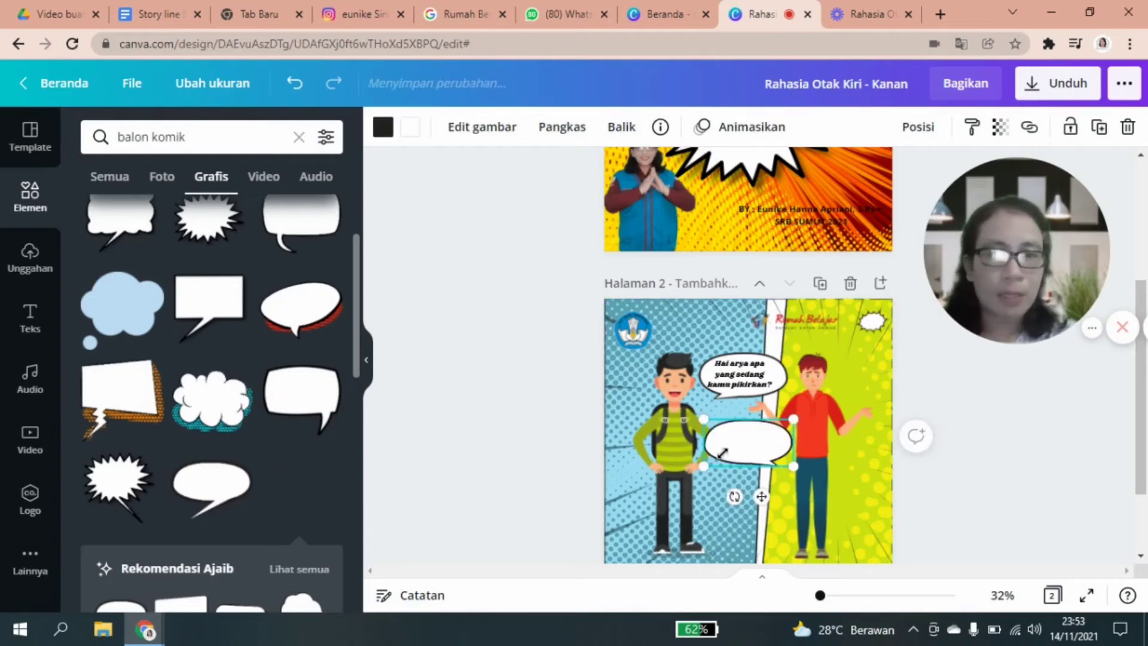
pyautogui.moveTo(748, 449); pyautogui.dragTo(750, 462)
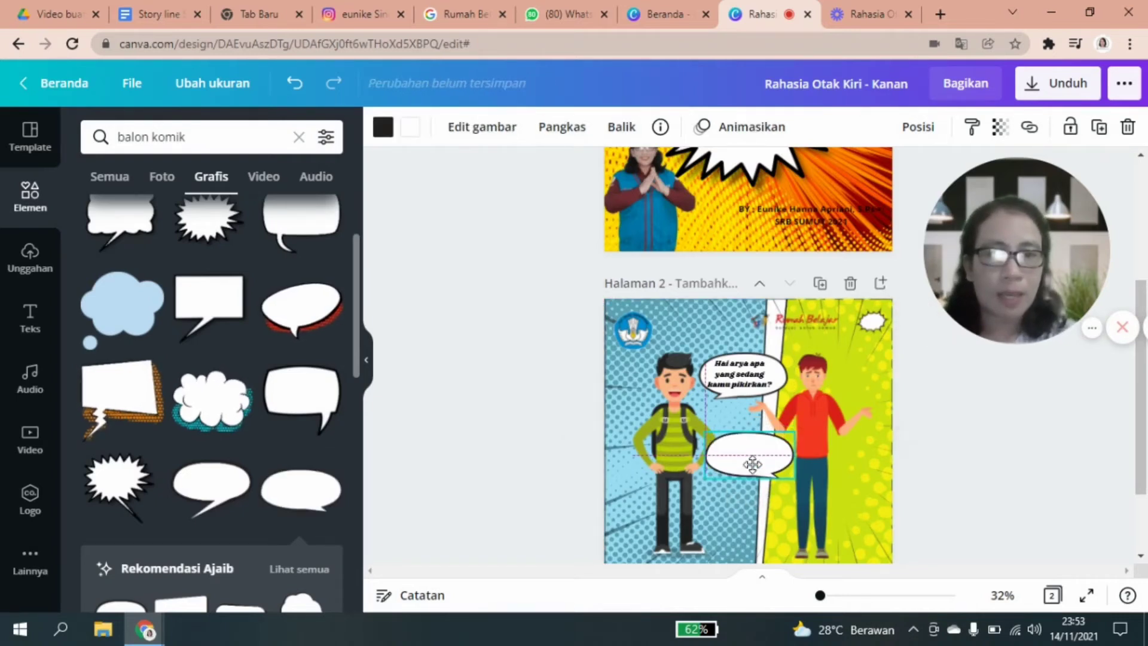
# Add a subheading below the empty balloon that begins with "Saya bingung, kenapa".
pyautogui.click(39, 330)
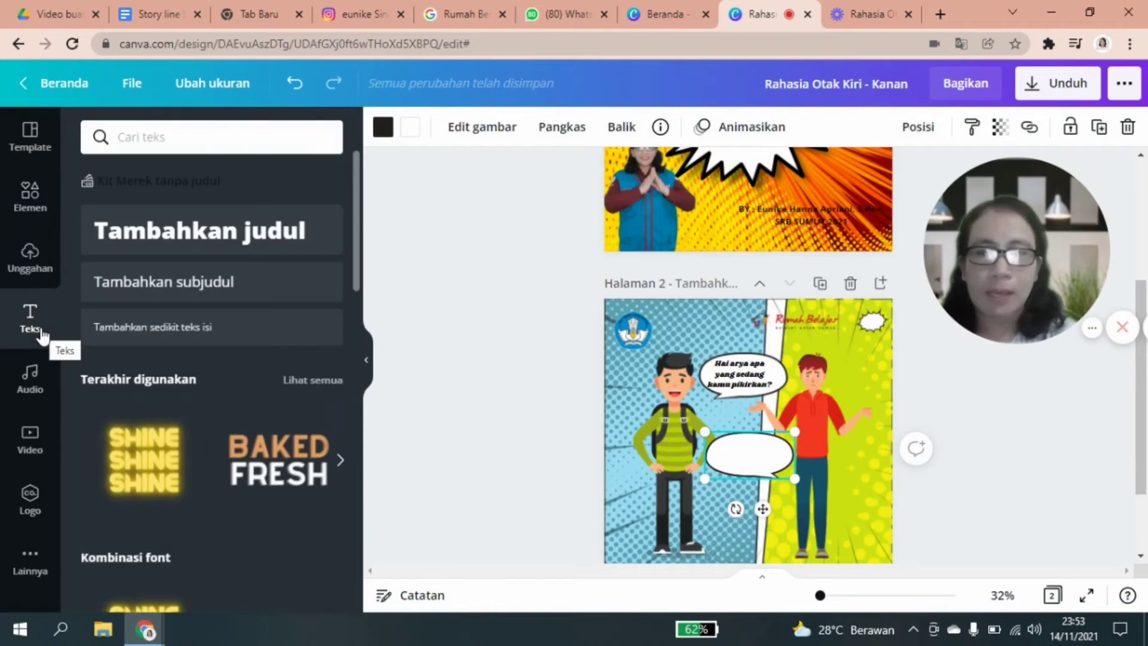
pyautogui.click(181, 285)
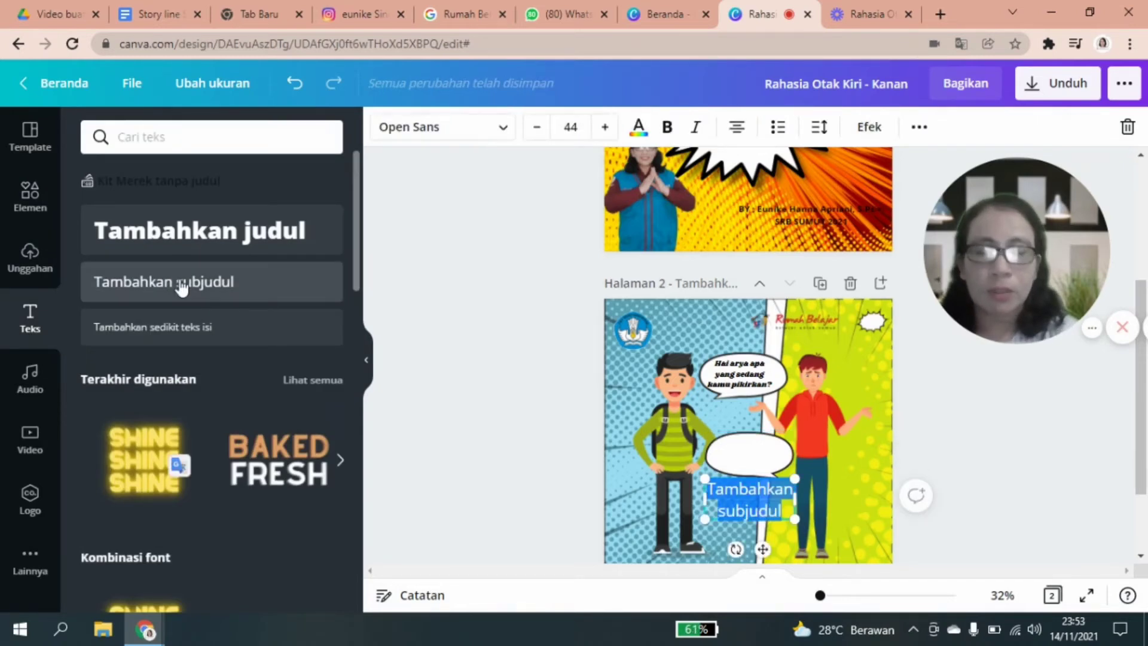
pyautogui.write('Sy')
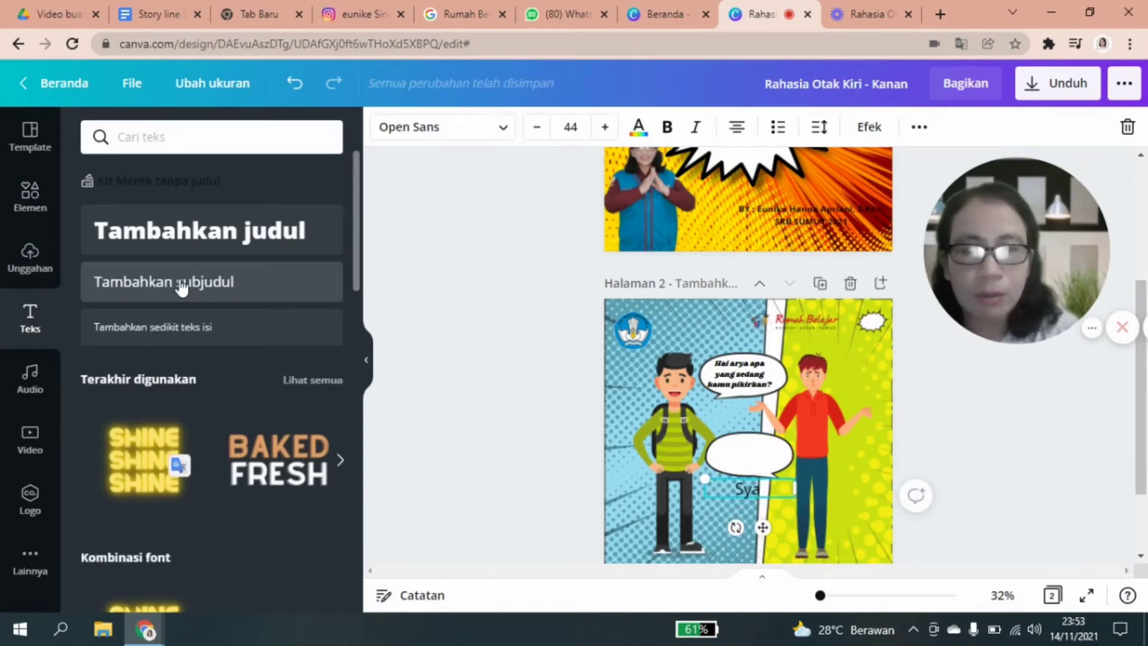
pyautogui.write('a')
pyautogui.press('BackSpace')
pyautogui.write('aya')
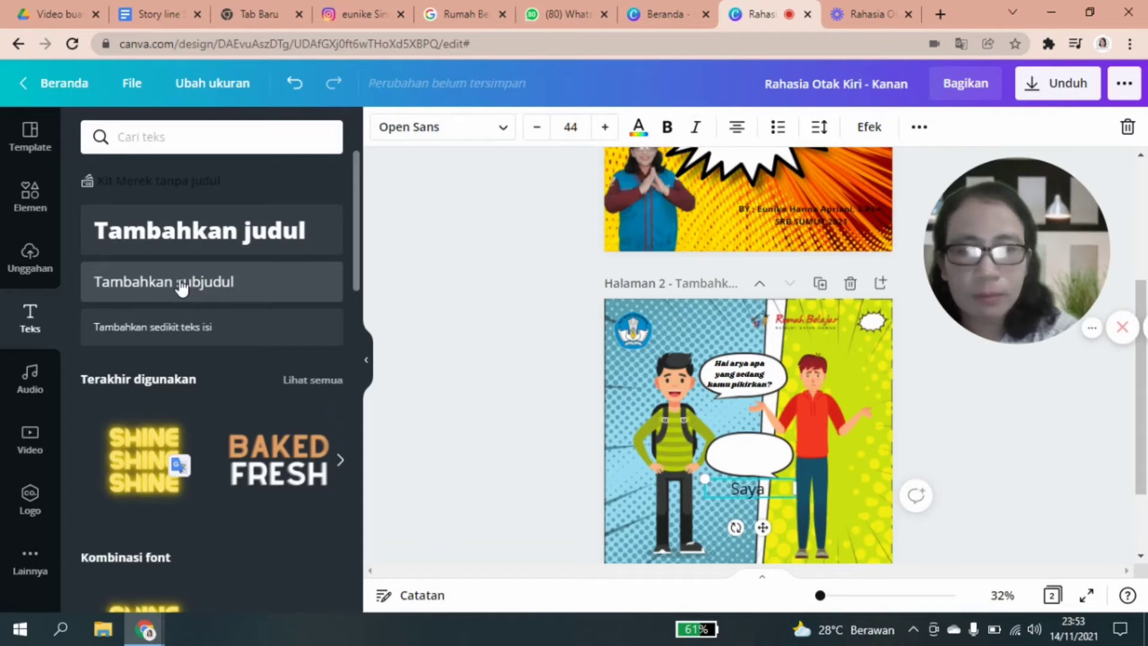
pyautogui.write(' bimgung')
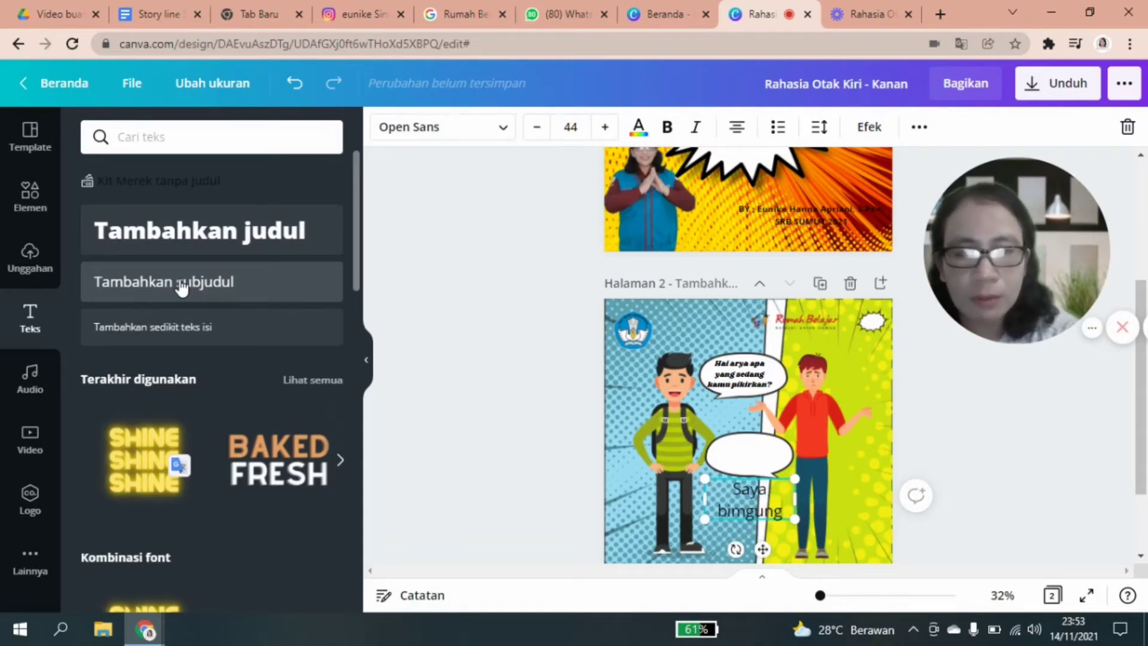
pyautogui.press('BackSpace')
pyautogui.press('BackSpace')
pyautogui.press('BackSpace')
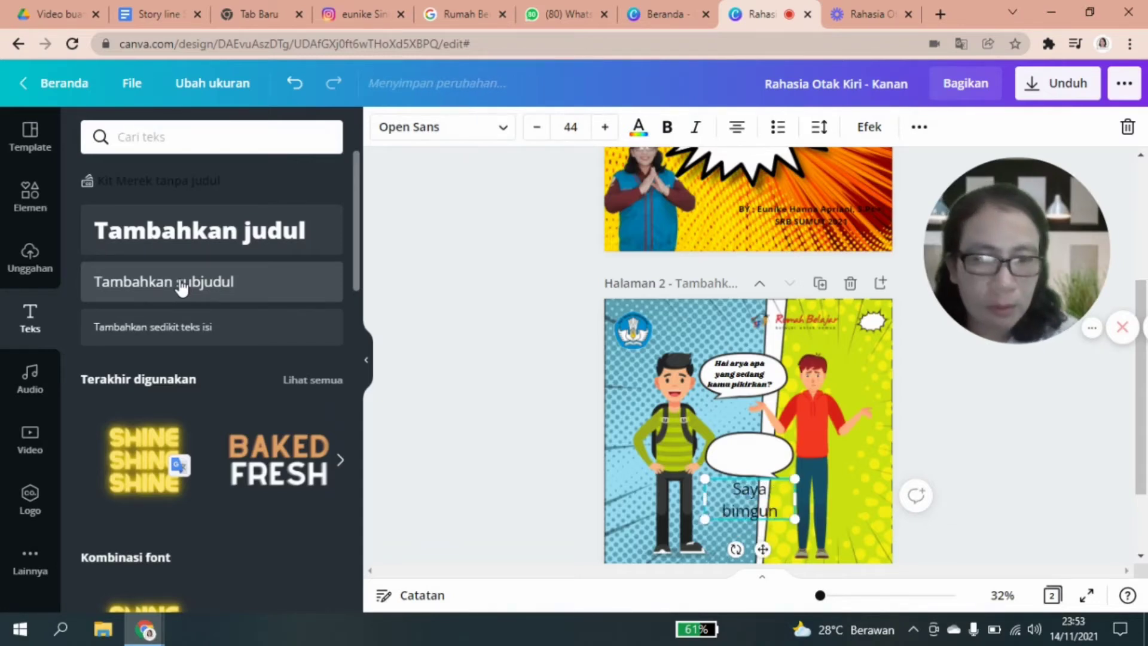
pyautogui.press('BackSpace')
pyautogui.press('BackSpace')
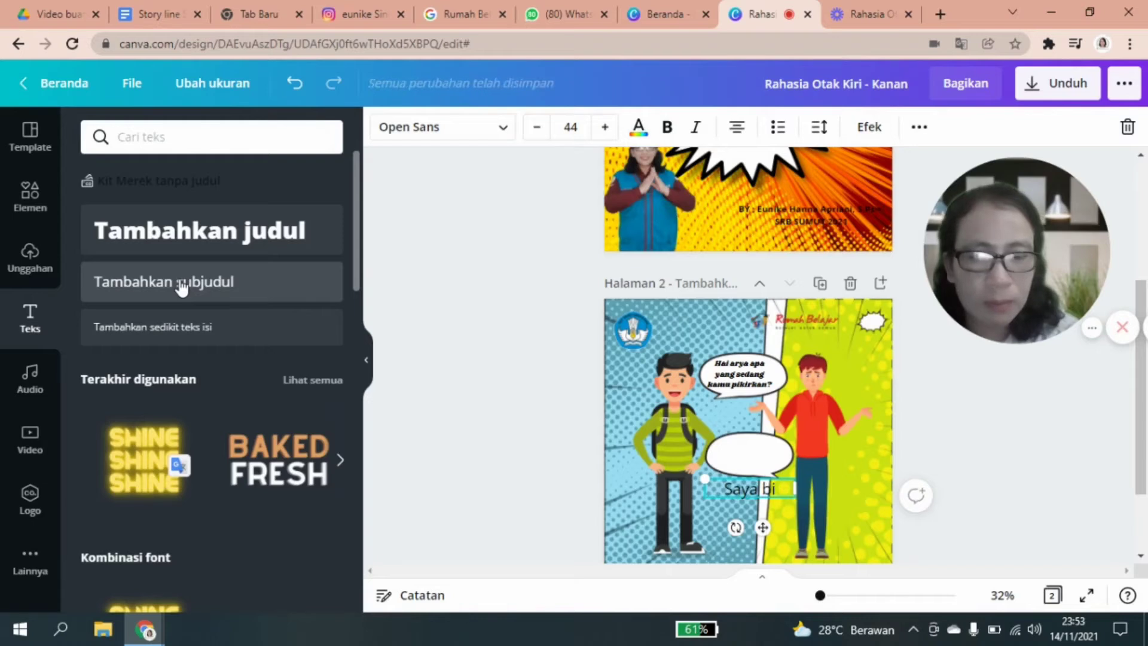
pyautogui.write('ngung, kenssp')
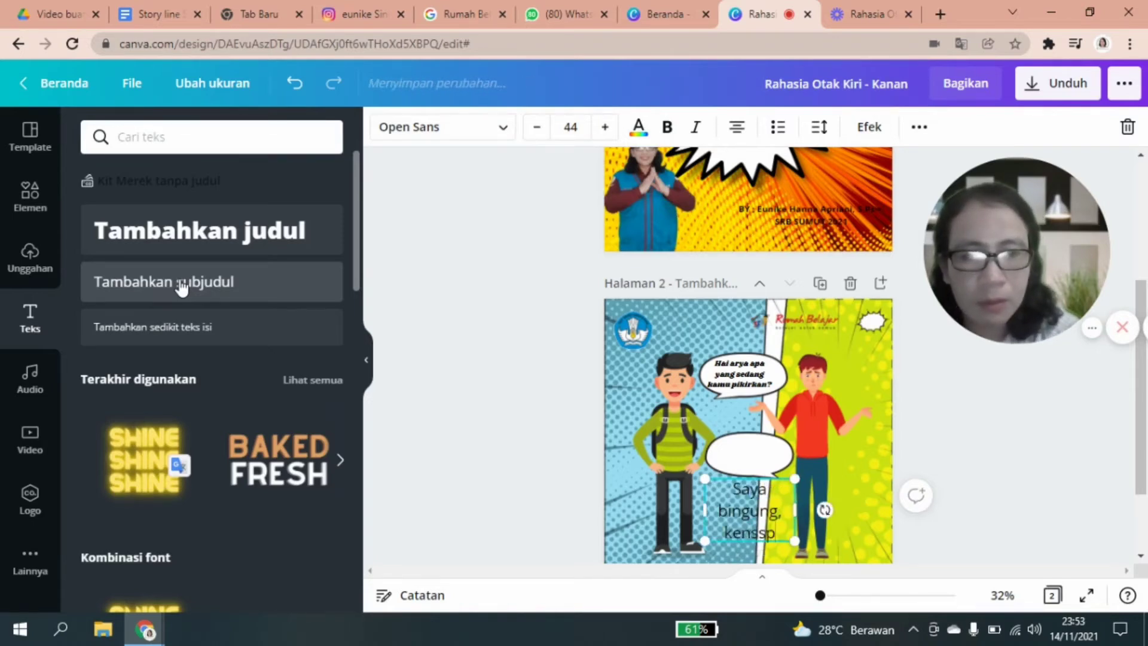
pyautogui.press('BackSpace')
pyautogui.press('BackSpace')
pyautogui.press('BackSpace')
pyautogui.write('apa')
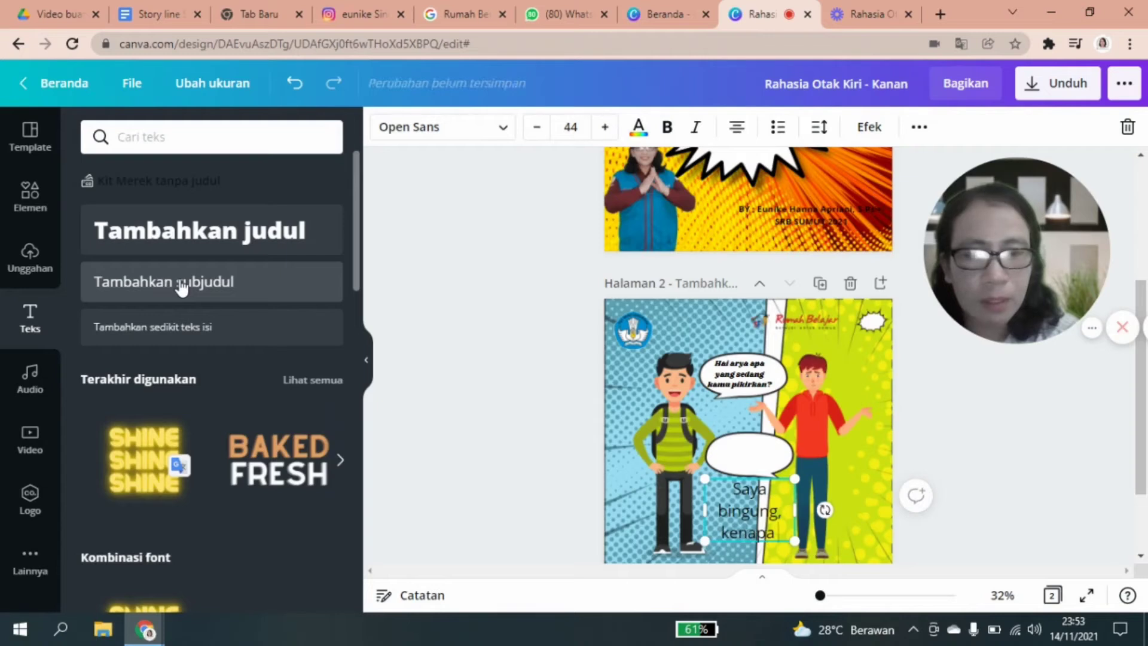
# Complete the subheading below the empty balloon so it reads "Saya bingung, kenapa loe pandai sekali matematika".
pyautogui.write(' loe')
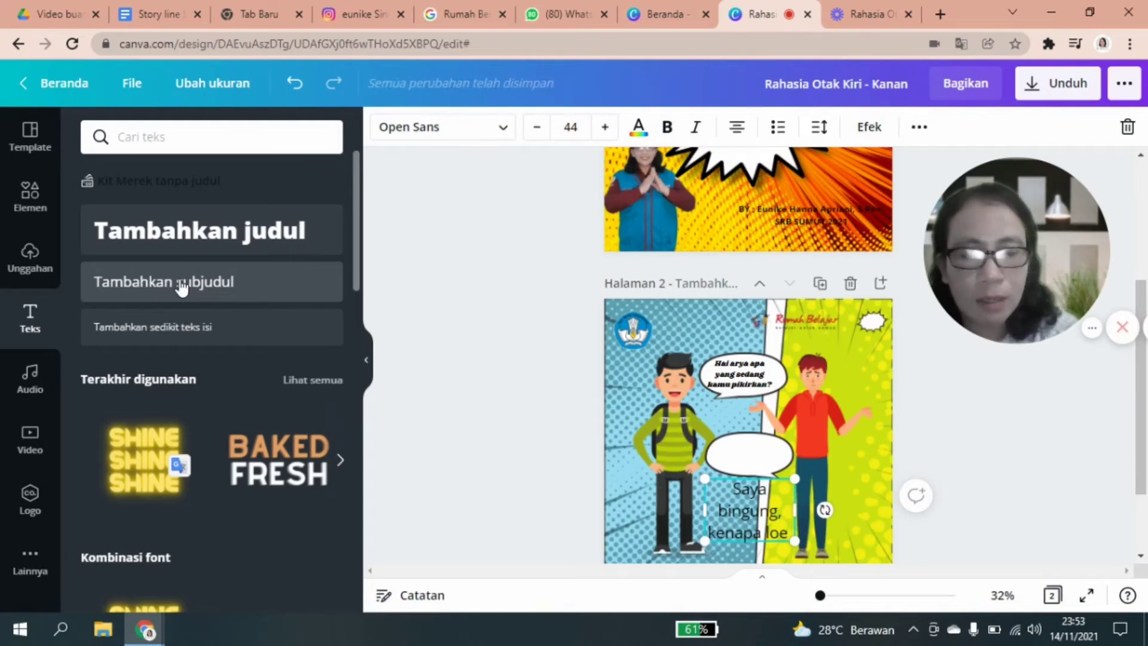
pyautogui.write(' pandai se')
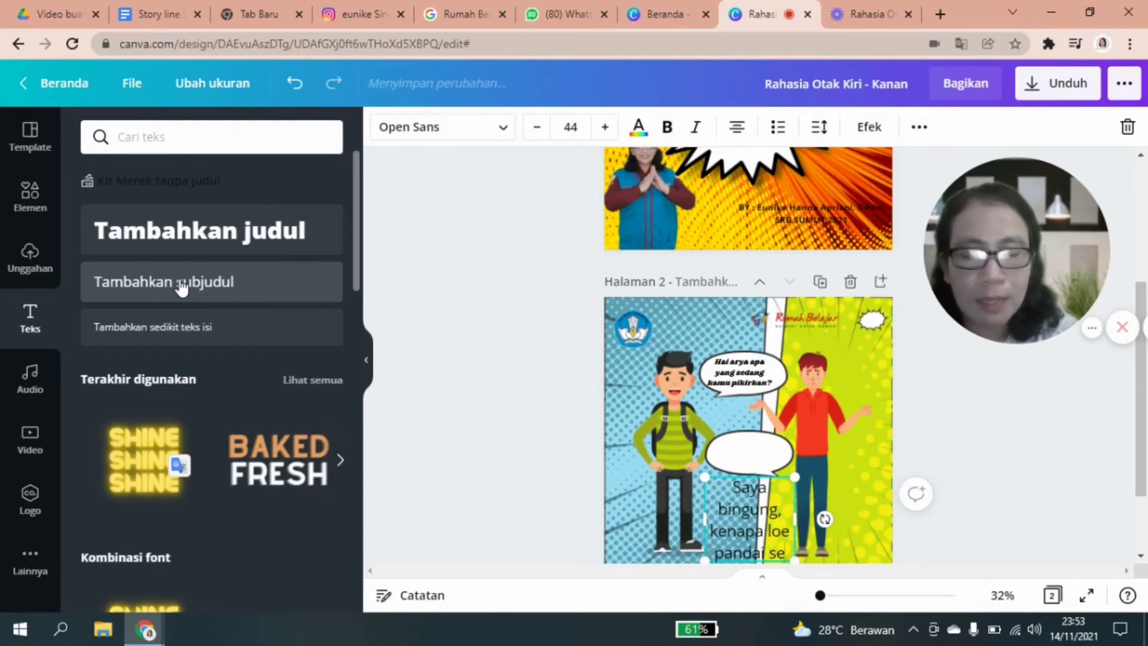
pyautogui.write('kali membuat')
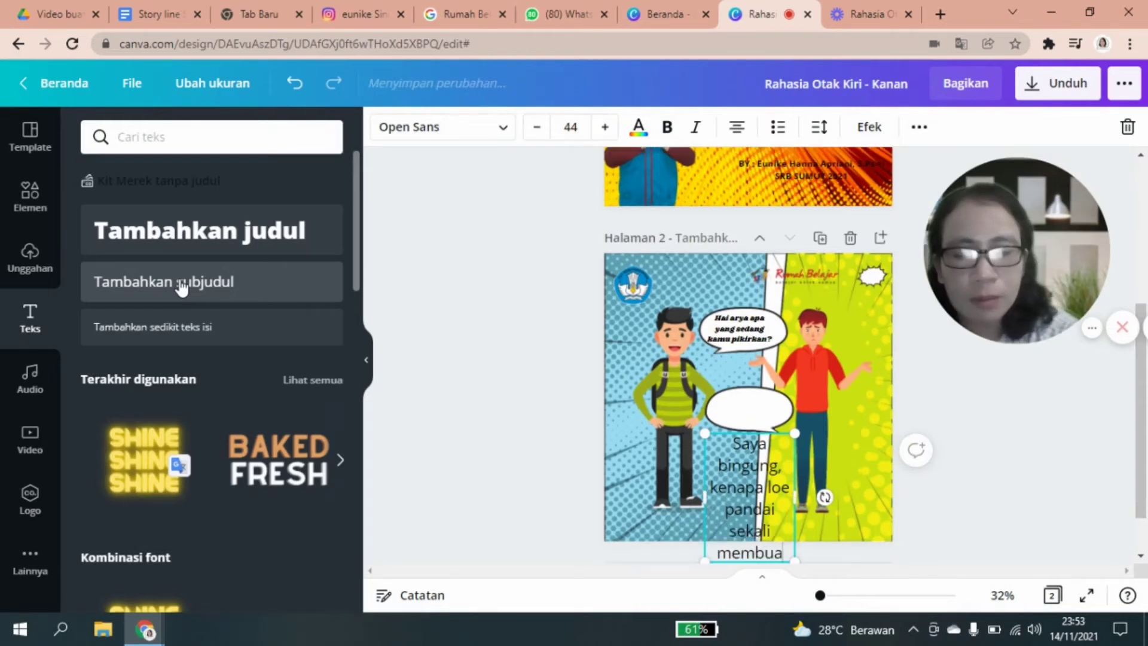
pyautogui.press('BackSpace')
pyautogui.press('BackSpace')
pyautogui.press('BackSpace')
pyautogui.press('BackSpace')
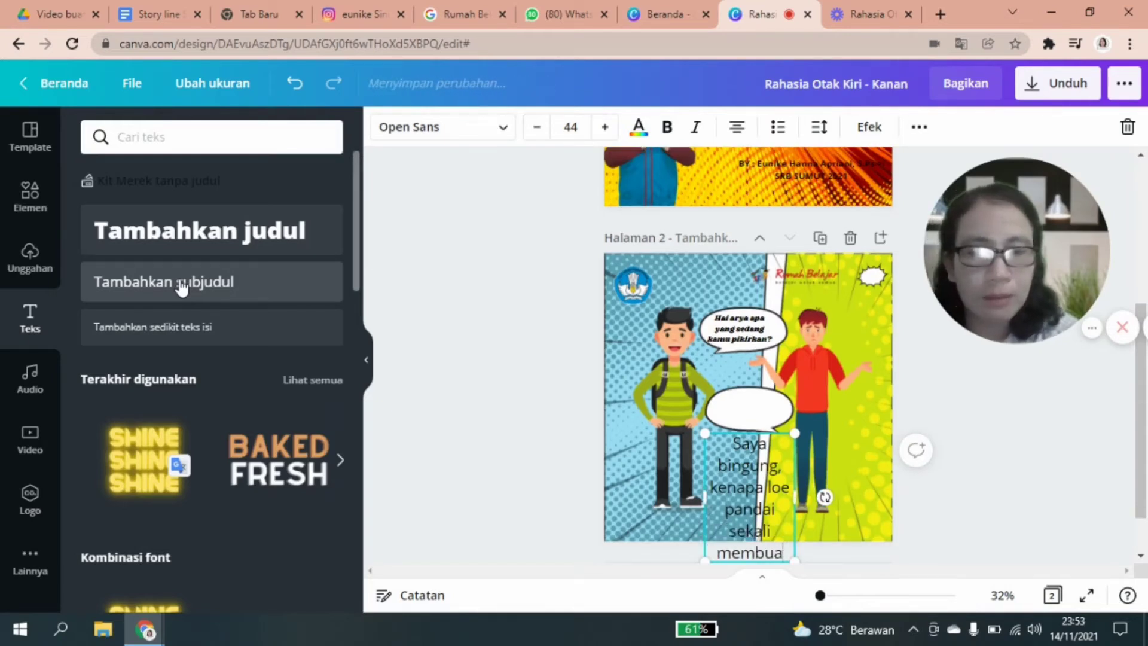
pyautogui.press('BackSpace')
pyautogui.press('BackSpace')
pyautogui.press('BackSpace')
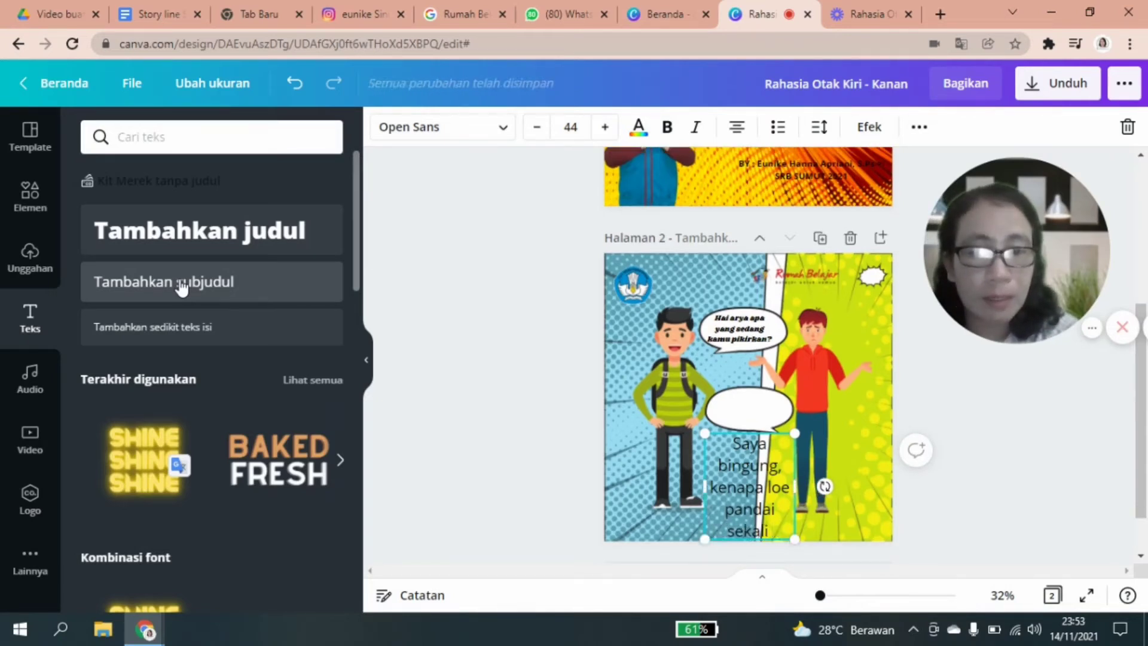
pyautogui.write('matematiak')
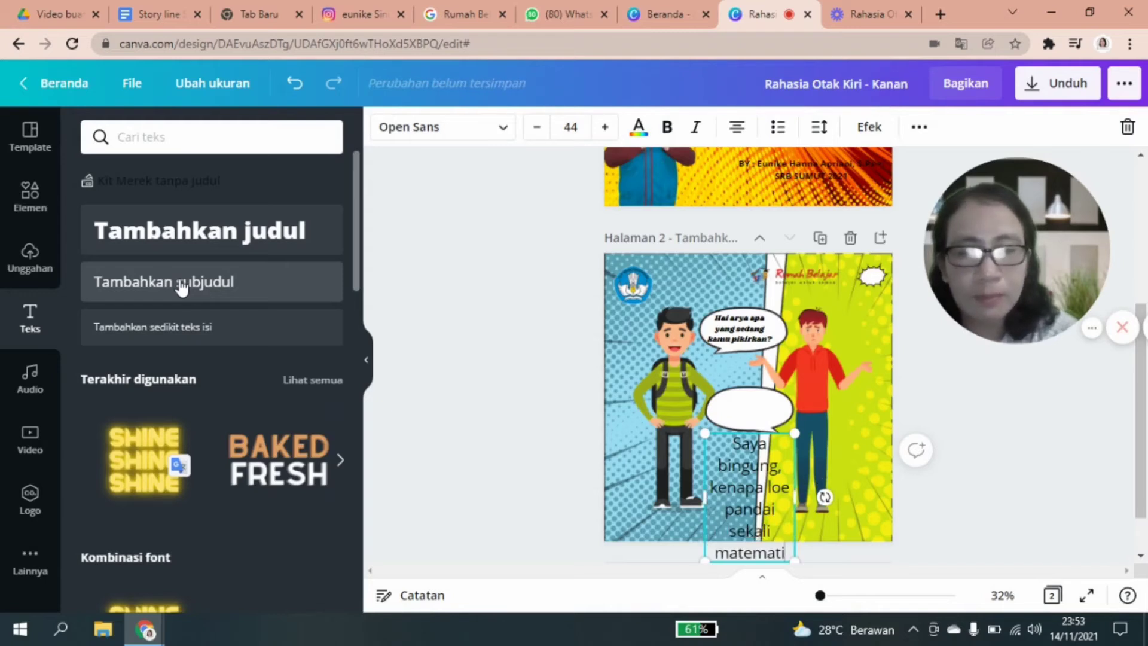
pyautogui.press('BackSpace')
pyautogui.press('BackSpace')
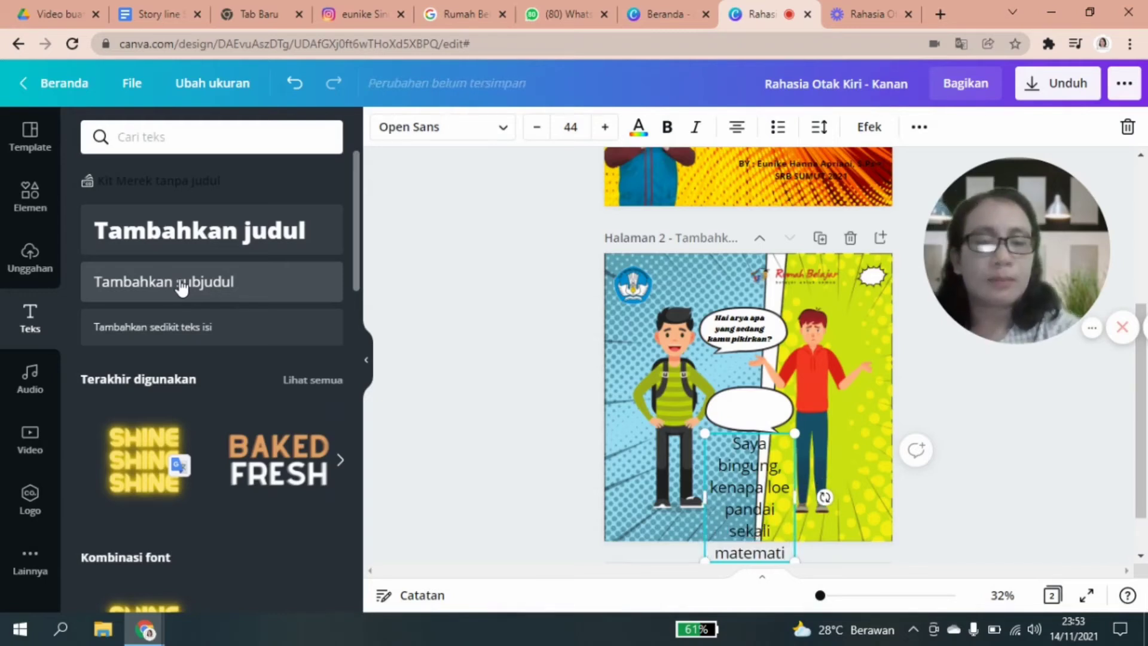
pyautogui.write('ka')
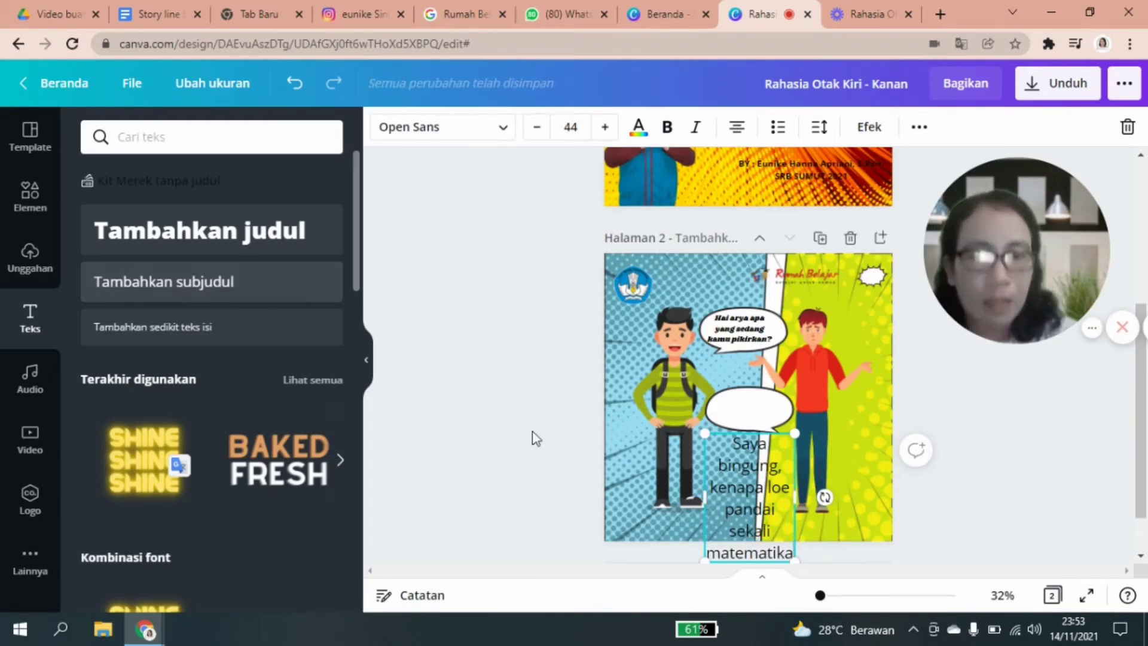
# Make the whole reply text bold and widen its box so the text fits on three lines.
pyautogui.moveTo(735, 442); pyautogui.dragTo(794, 492)
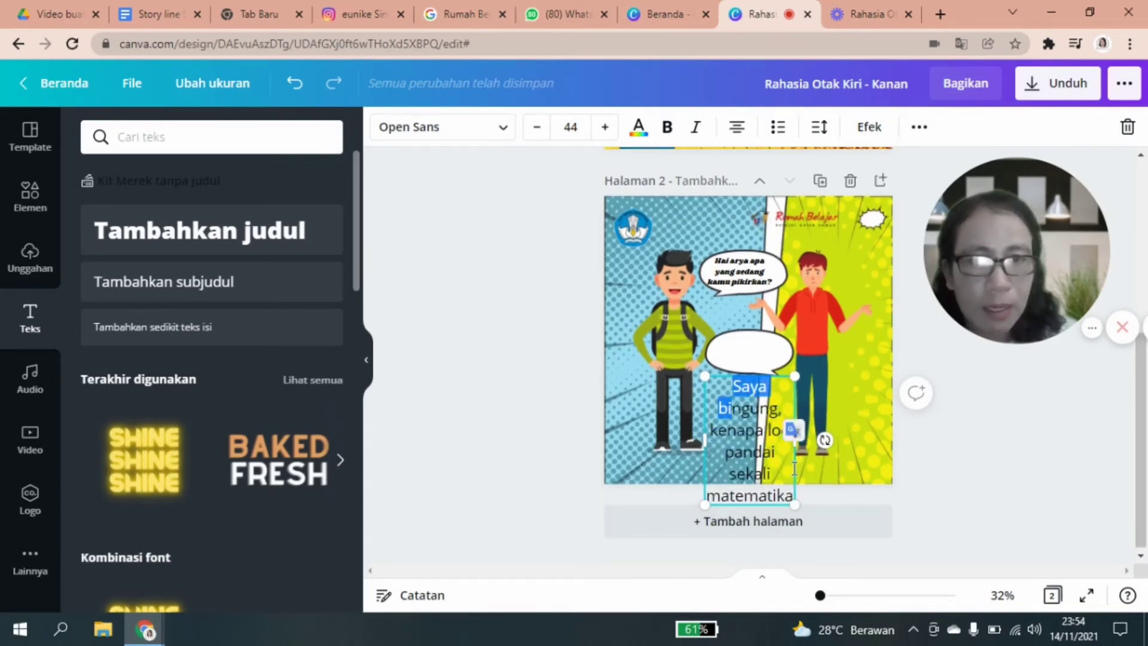
pyautogui.click(732, 386)
pyautogui.moveTo(732, 386); pyautogui.dragTo(791, 495)
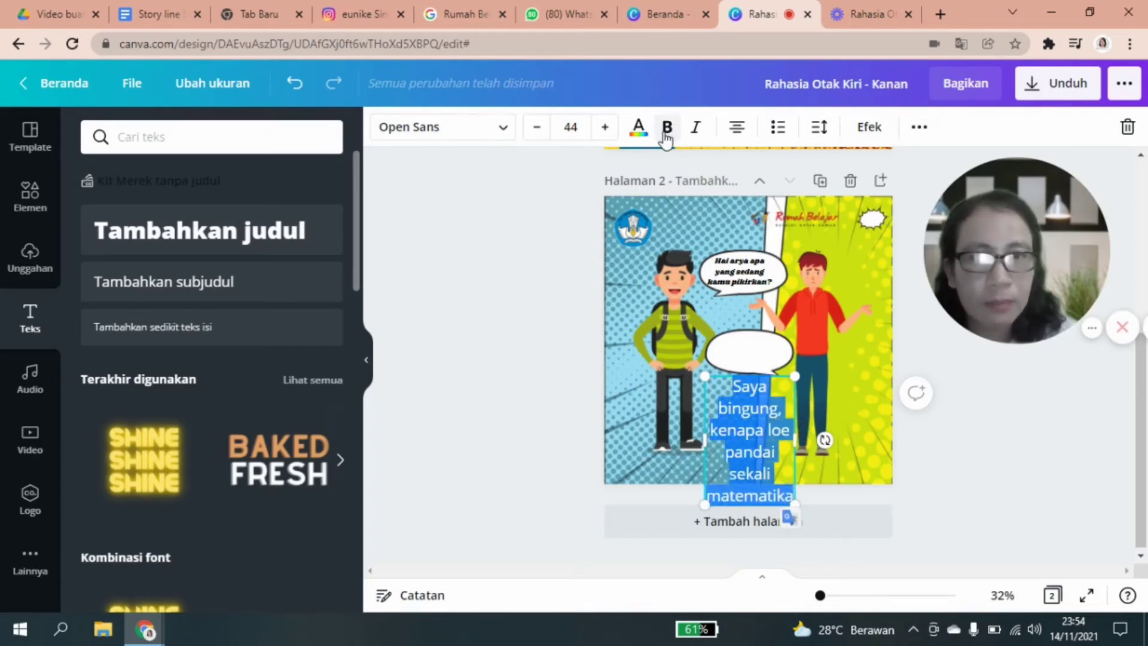
pyautogui.click(667, 128)
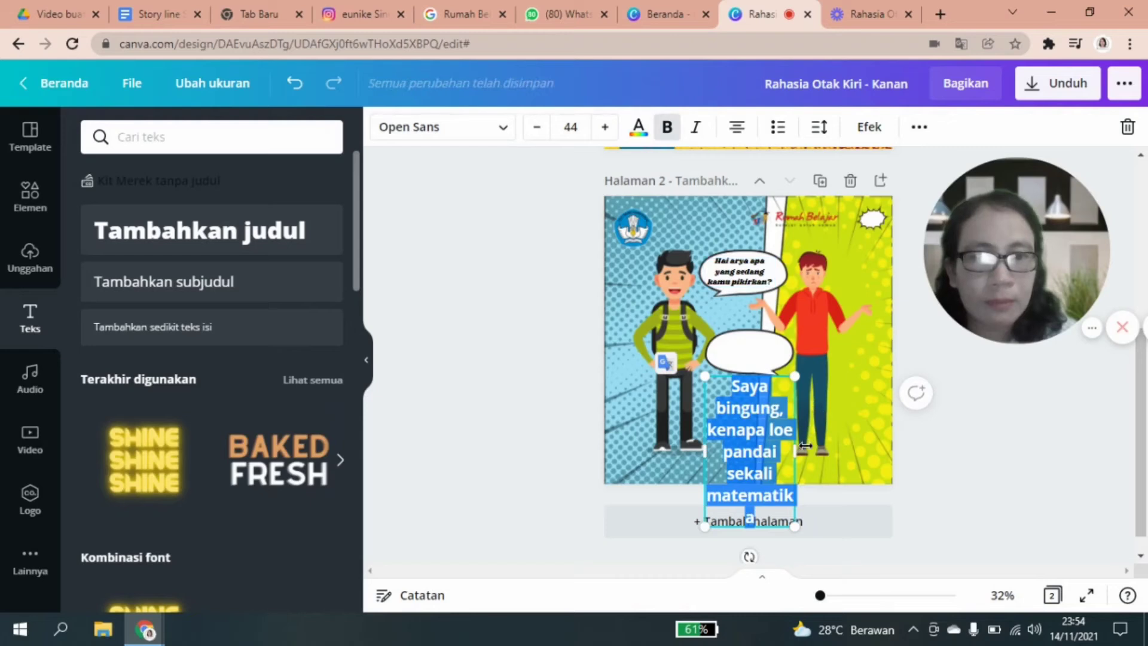
pyautogui.moveTo(797, 451); pyautogui.dragTo(888, 446)
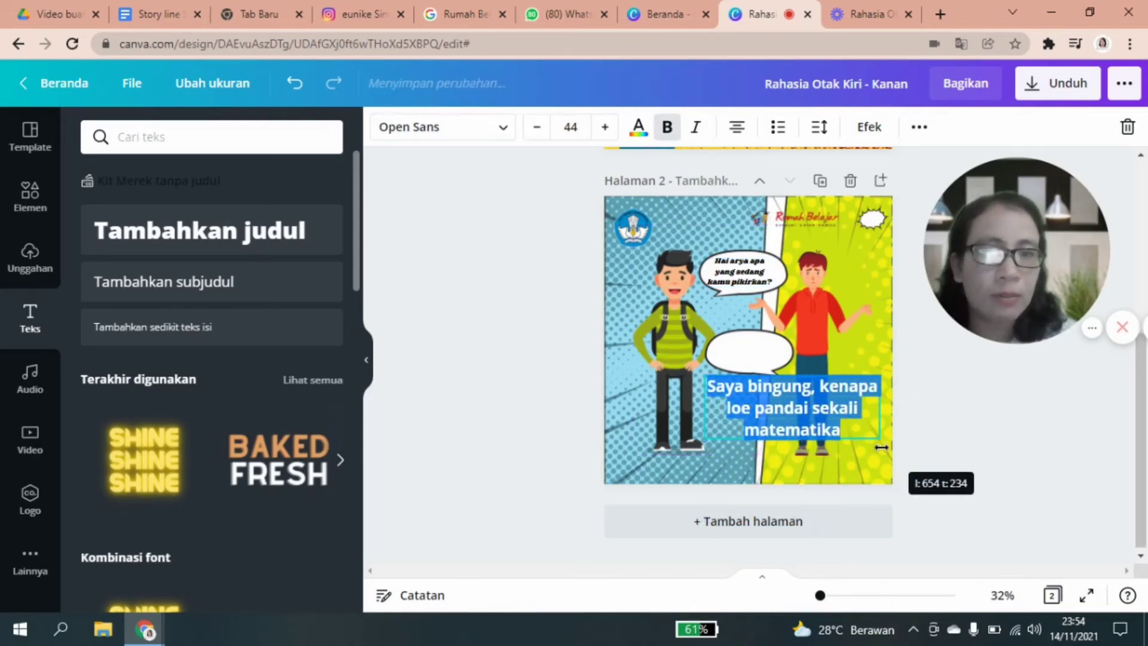
# Format the reply text in the Shrikhand font and reduce its size to 41.
pyautogui.click(502, 129)
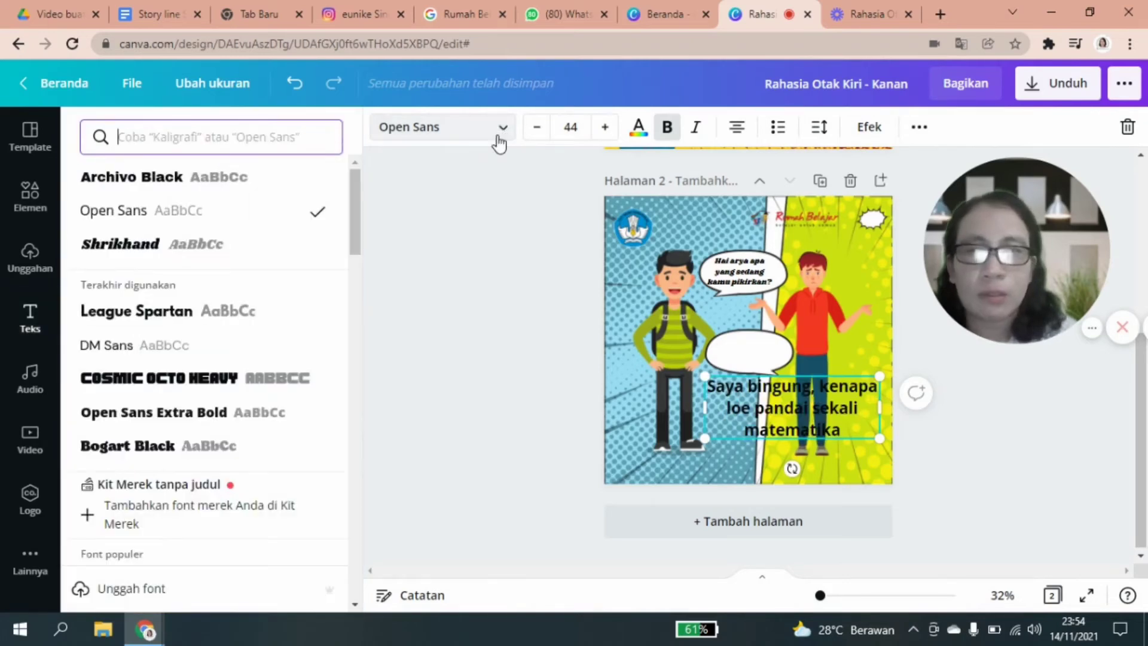
pyautogui.click(124, 253)
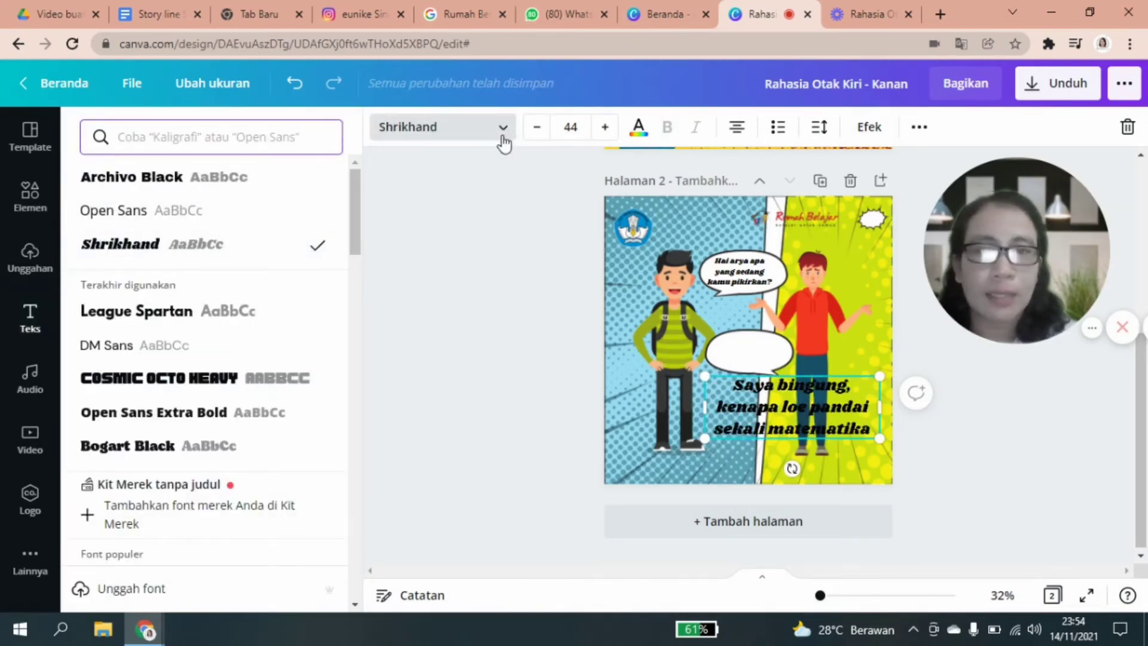
pyautogui.click(536, 136)
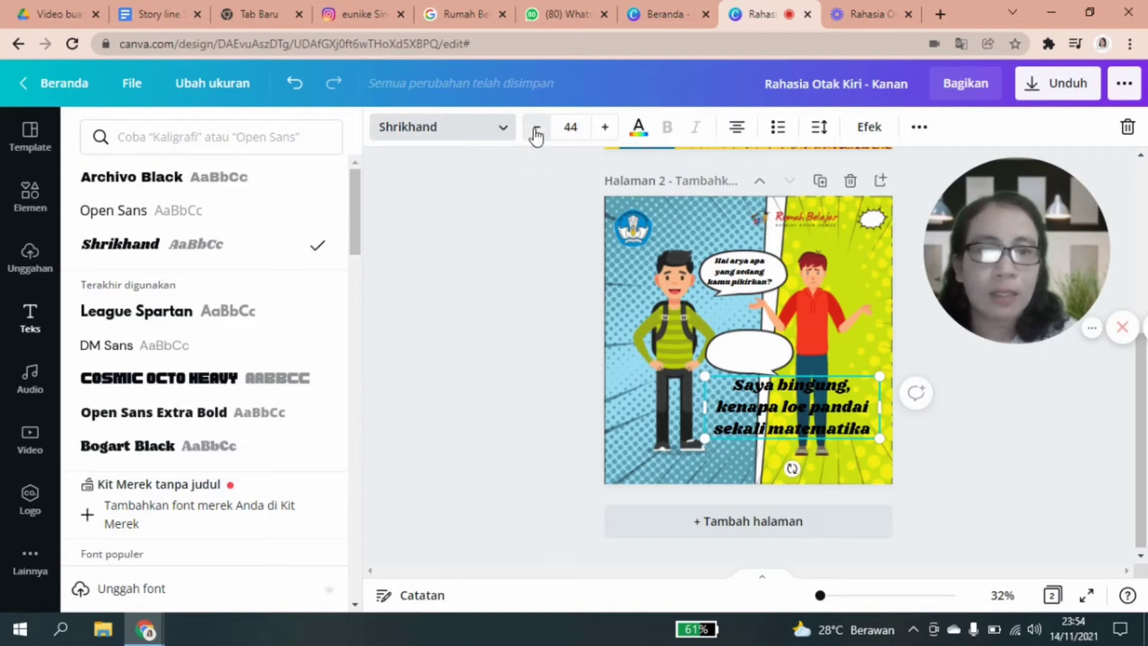
pyautogui.click(536, 127)
pyautogui.click(536, 127)
pyautogui.click(536, 127)
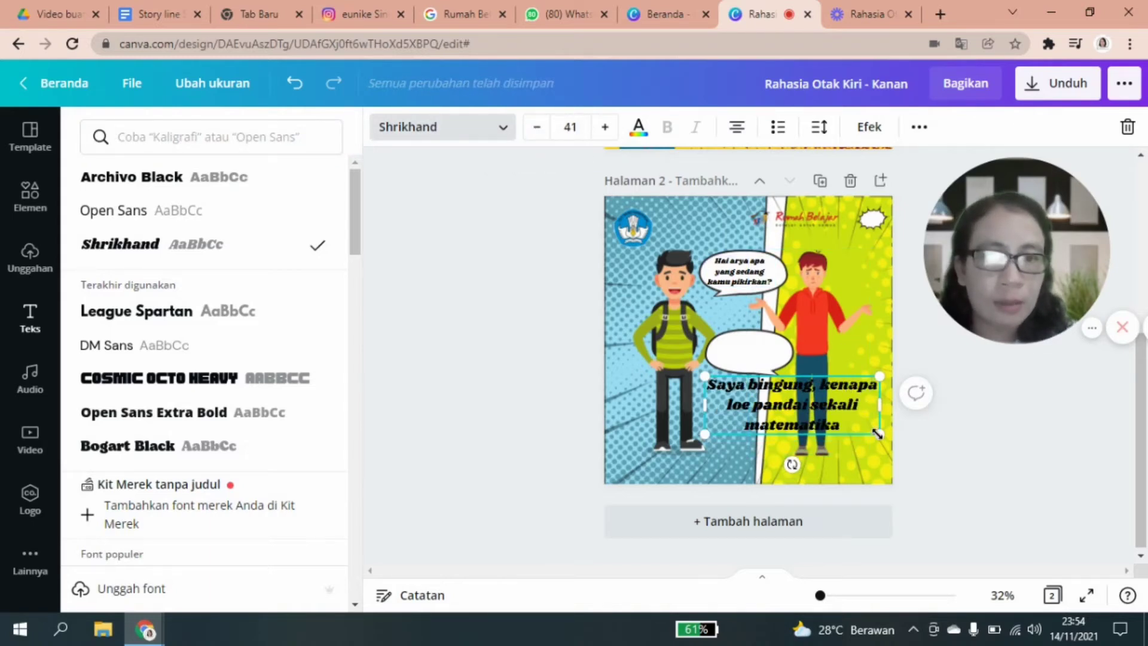
# Scale the reply text down to size 20 and place it inside the second speech balloon.
pyautogui.moveTo(880, 434); pyautogui.dragTo(765, 395)
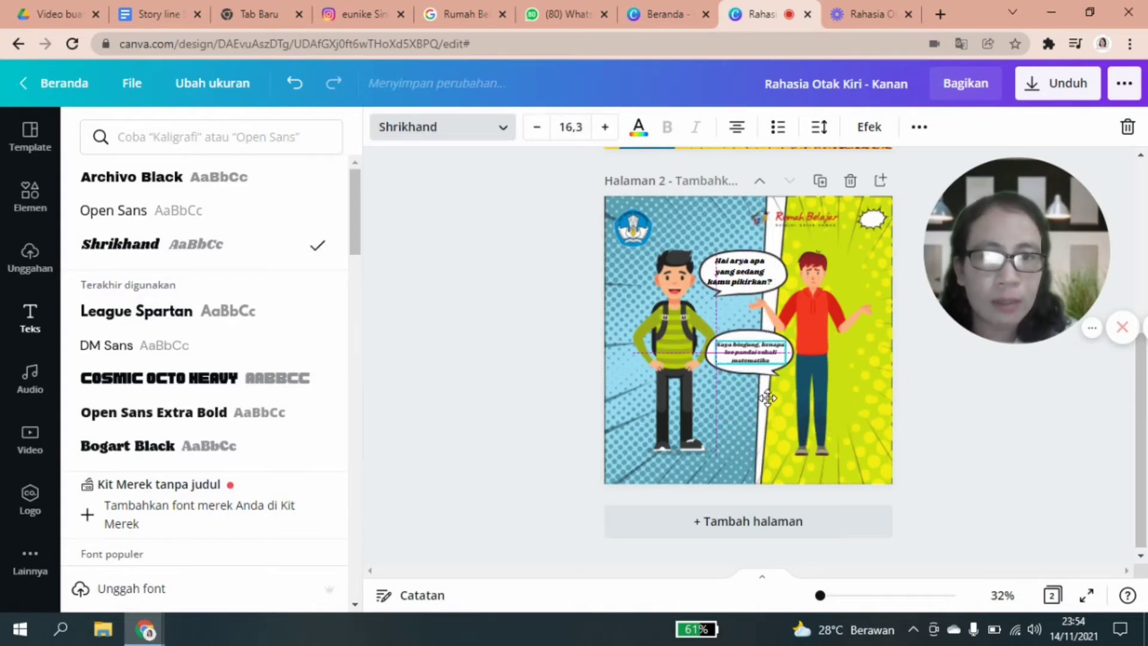
pyautogui.click(752, 273)
pyautogui.click(762, 357)
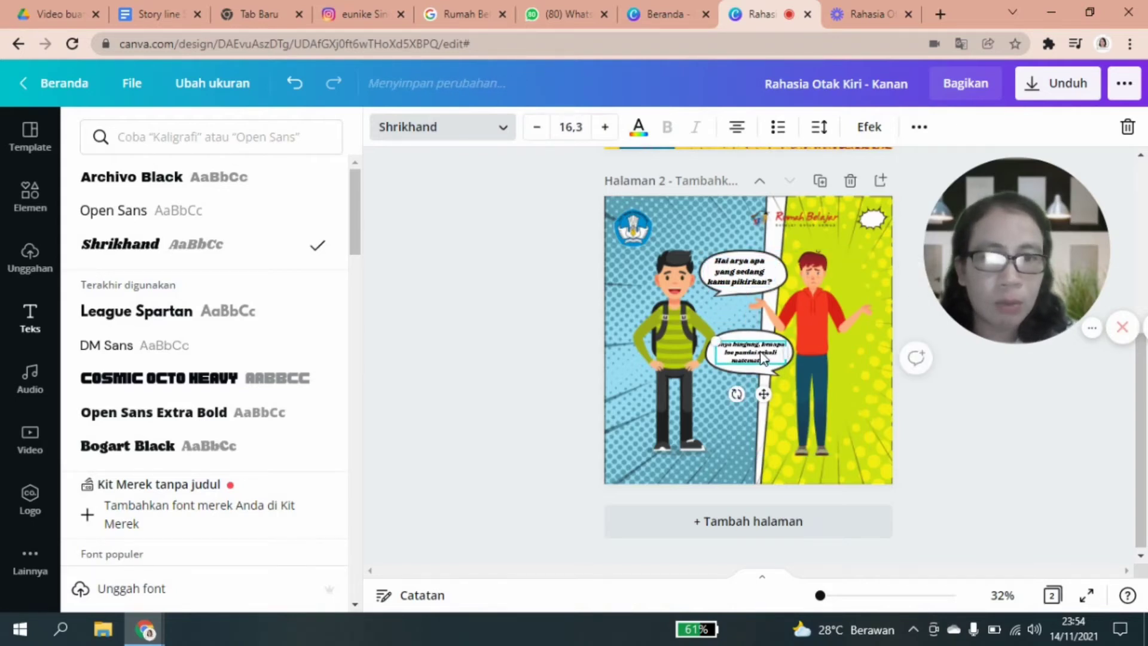
pyautogui.moveTo(786, 366); pyautogui.dragTo(792, 389)
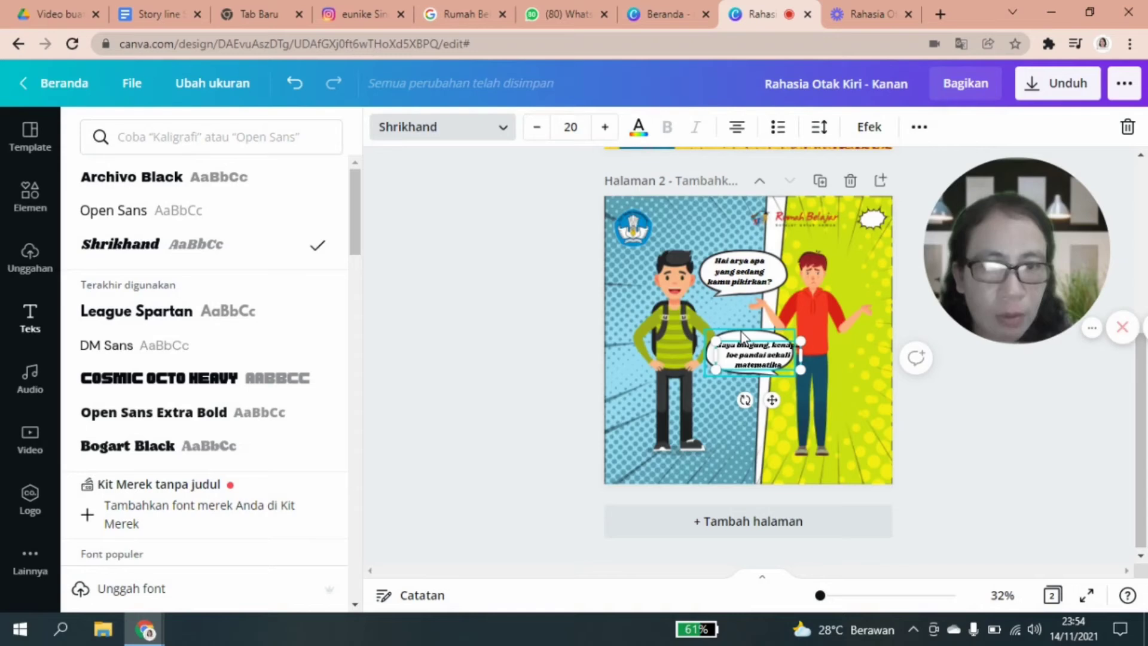
# Enlarge the second balloon to enclose the whole reply, and scale the reply text up to size 20,8.
pyautogui.click(741, 335)
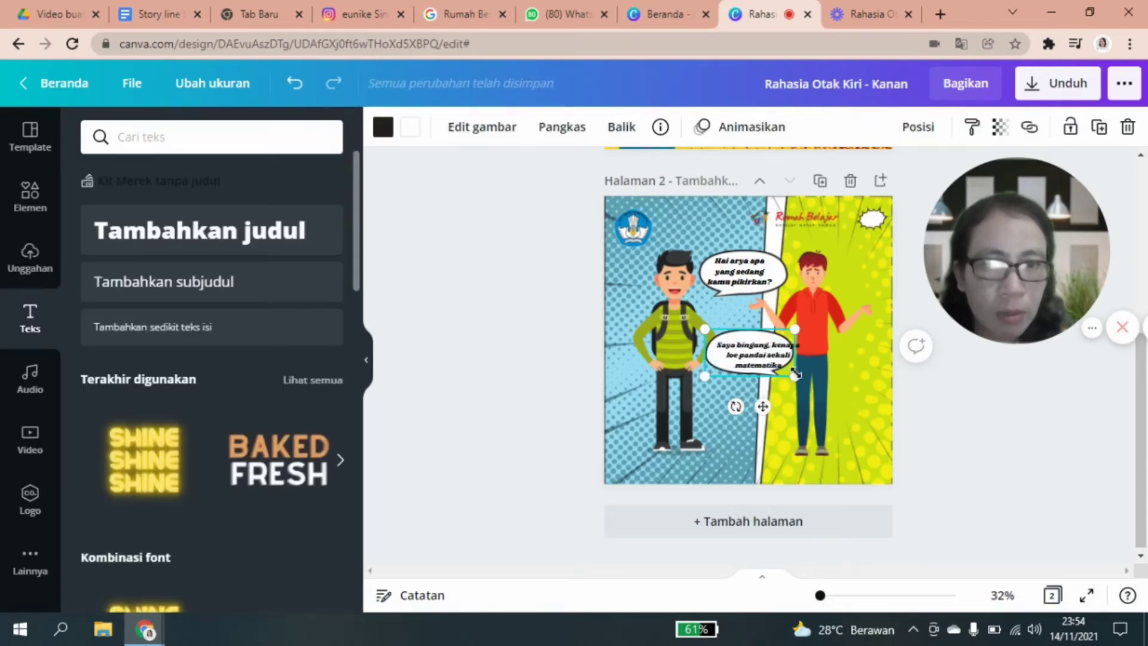
pyautogui.moveTo(799, 377); pyautogui.dragTo(815, 380)
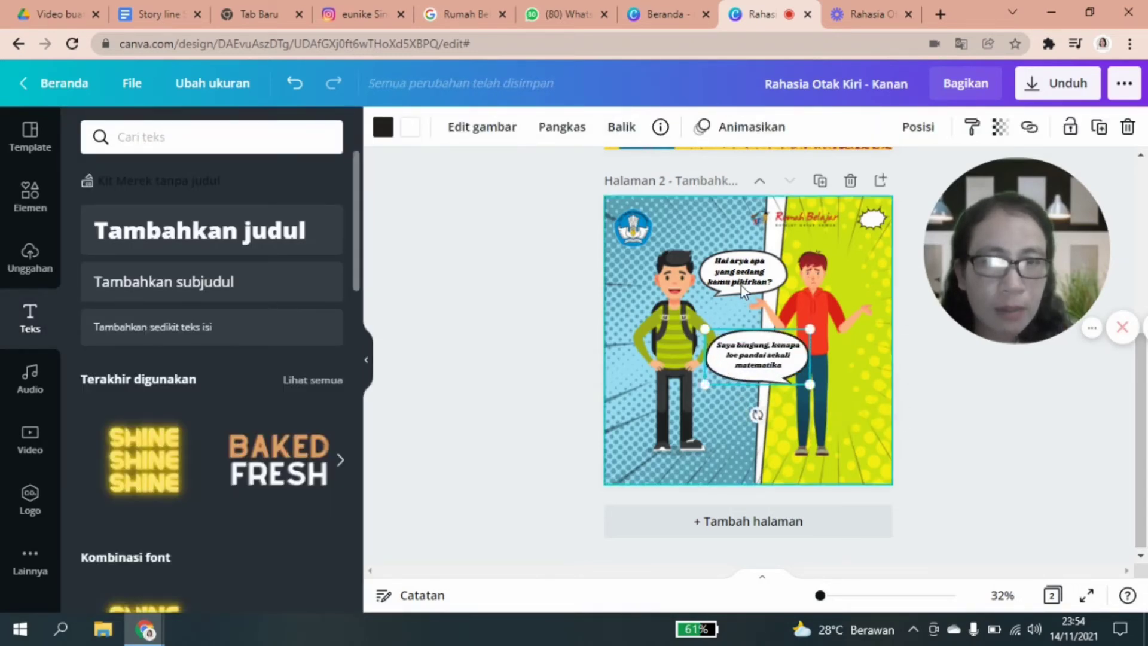
pyautogui.click(741, 290)
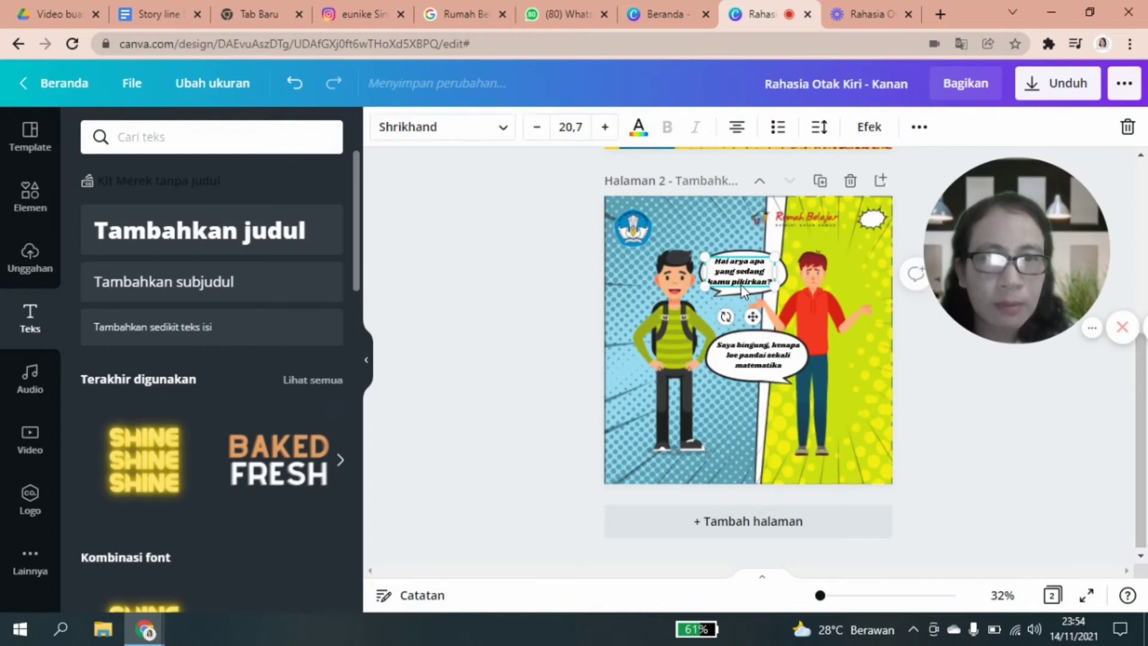
pyautogui.click(755, 364)
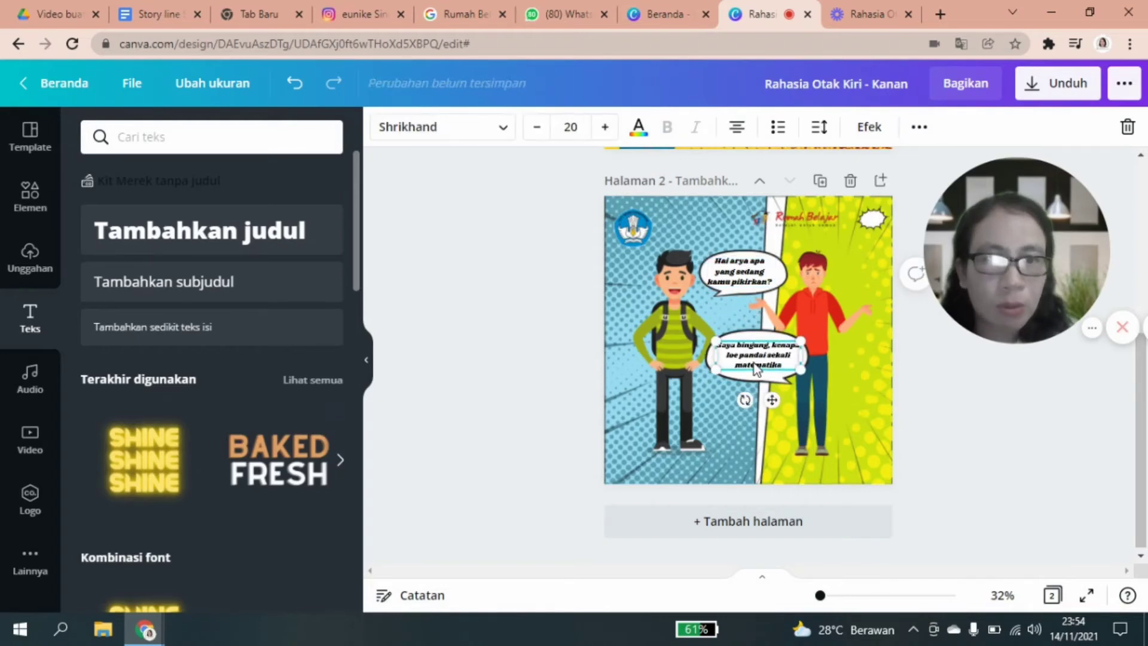
pyautogui.click(577, 124)
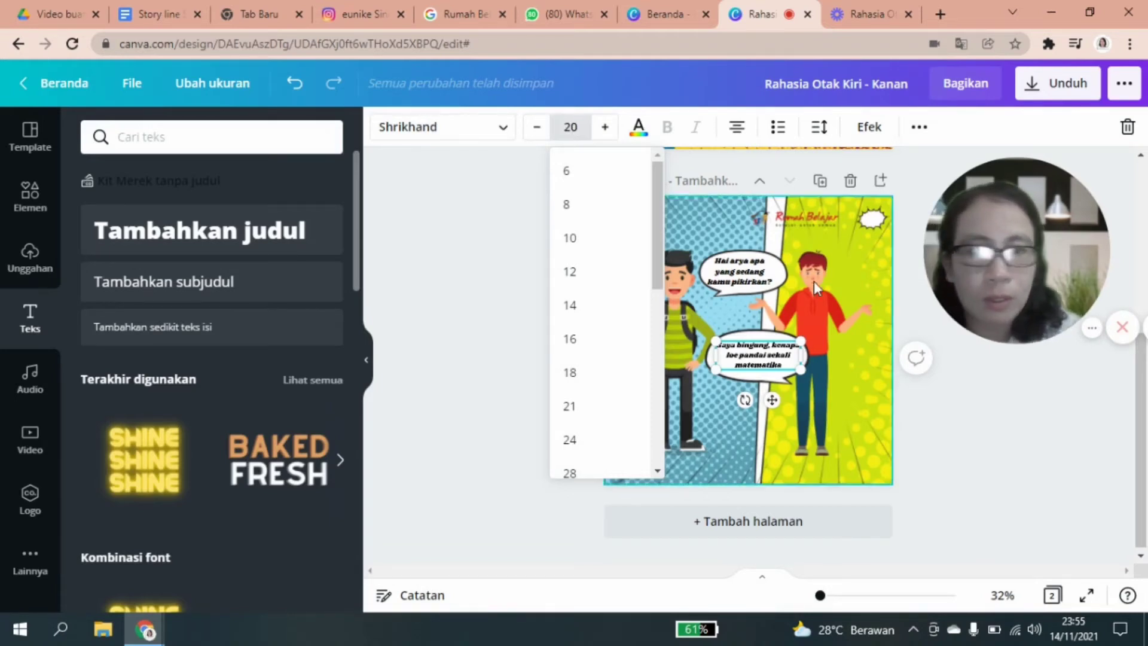
pyautogui.moveTo(803, 372); pyautogui.dragTo(805, 376)
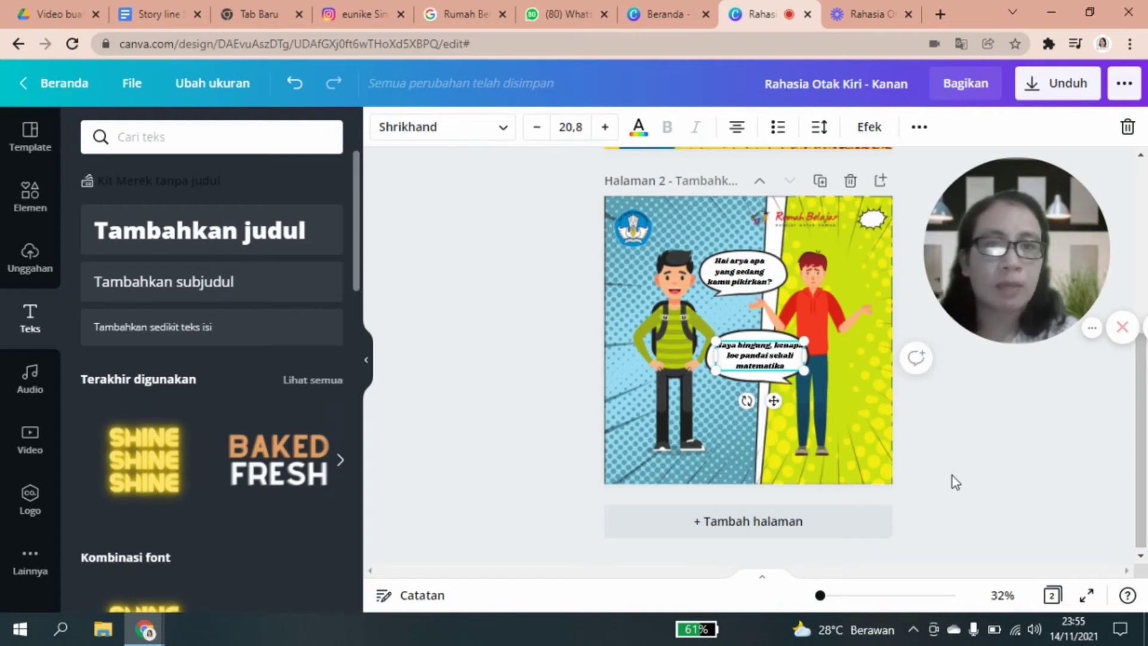
pyautogui.click(951, 475)
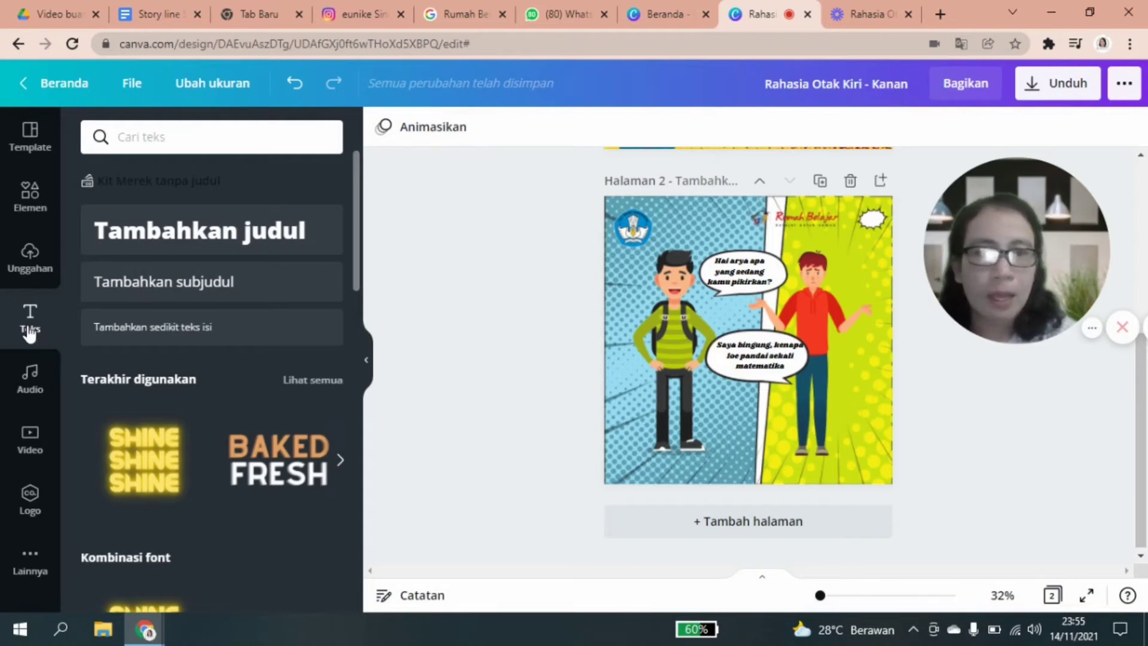
# Add a subheading reading "2" and place it inside the small white burst in the page's upper-right corner.
pyautogui.click(186, 297)
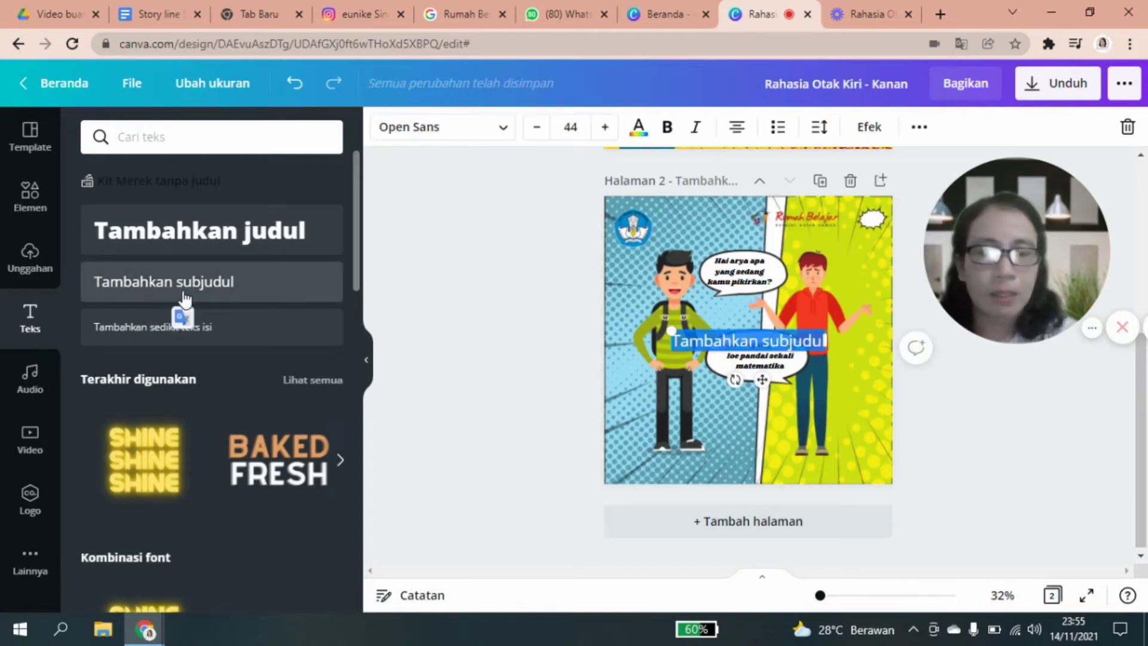
pyautogui.press('BackSpace')
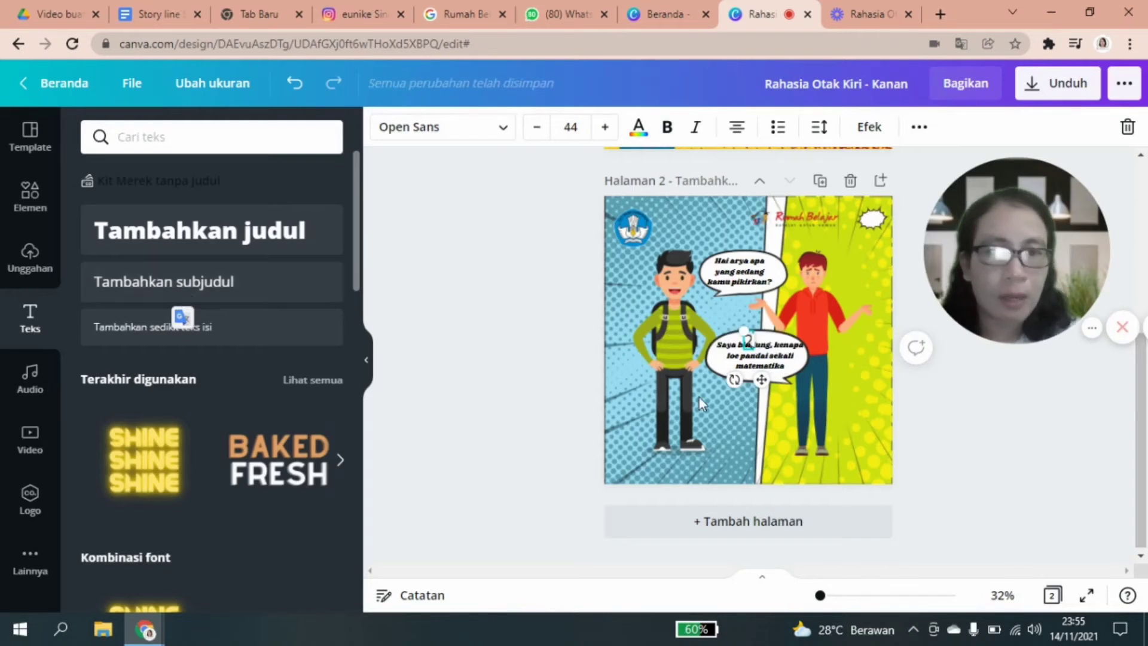
pyautogui.click(667, 128)
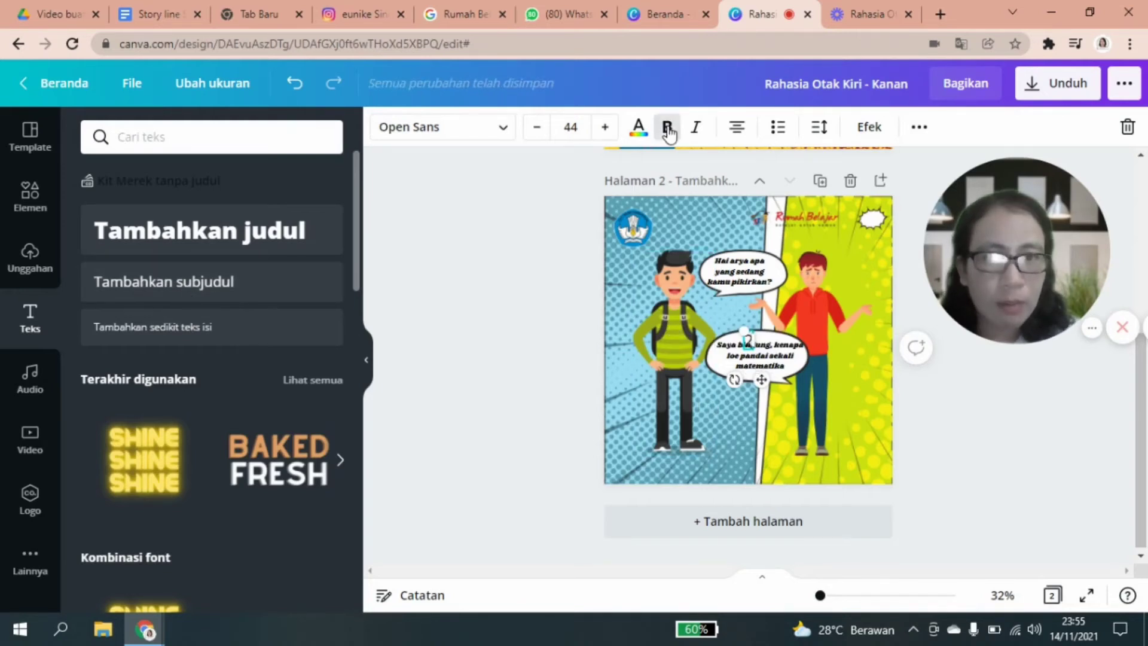
pyautogui.moveTo(760, 381); pyautogui.dragTo(889, 258)
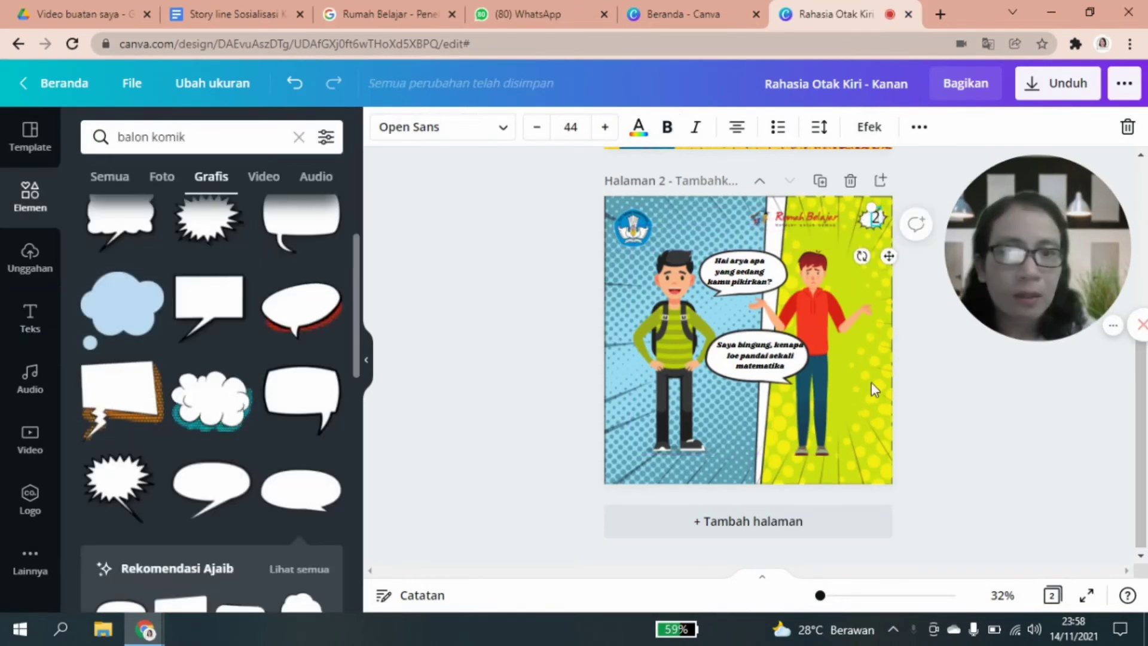
pyautogui.click(871, 402)
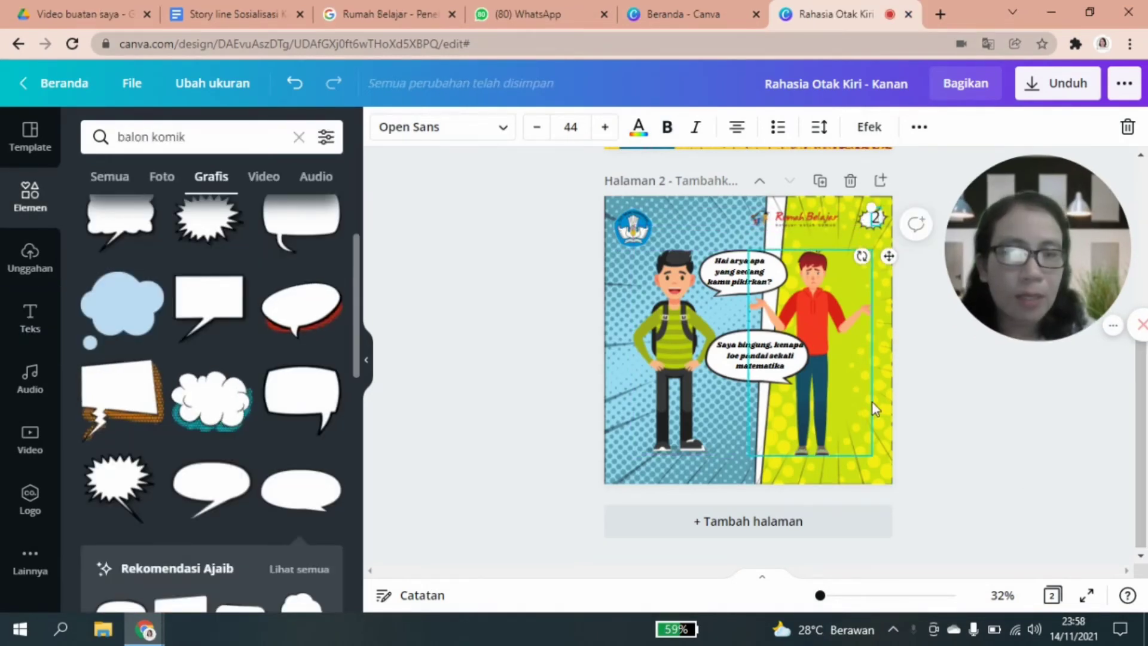
pyautogui.click(771, 358)
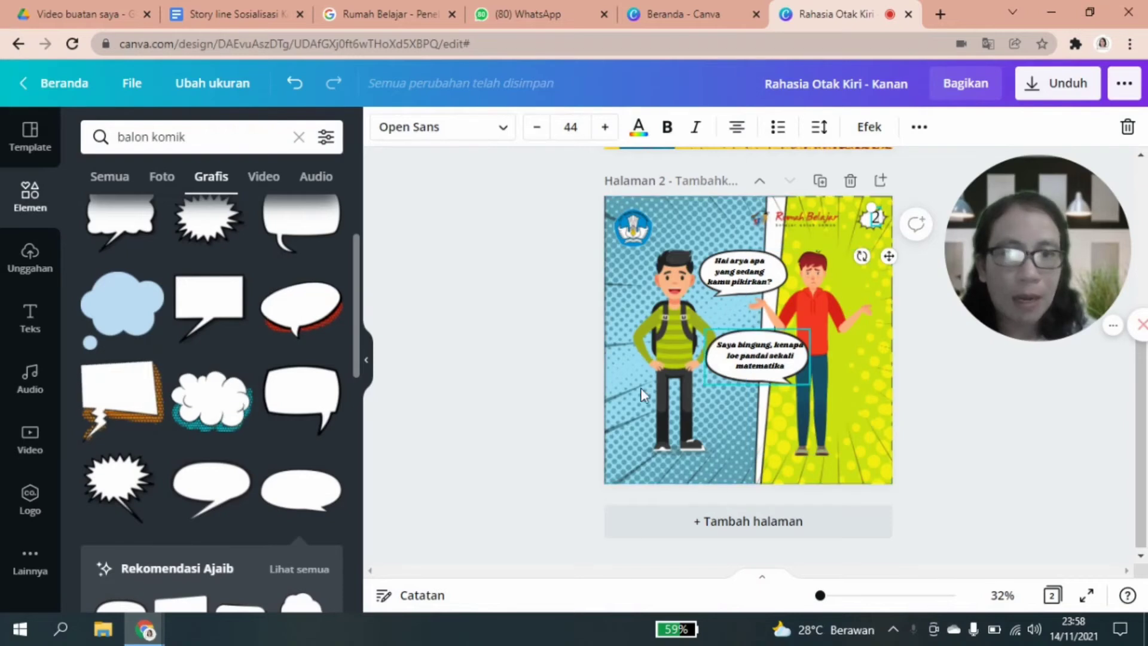
# Search the elements library for "tanda tanya" and show results of all types.
pyautogui.click(24, 211)
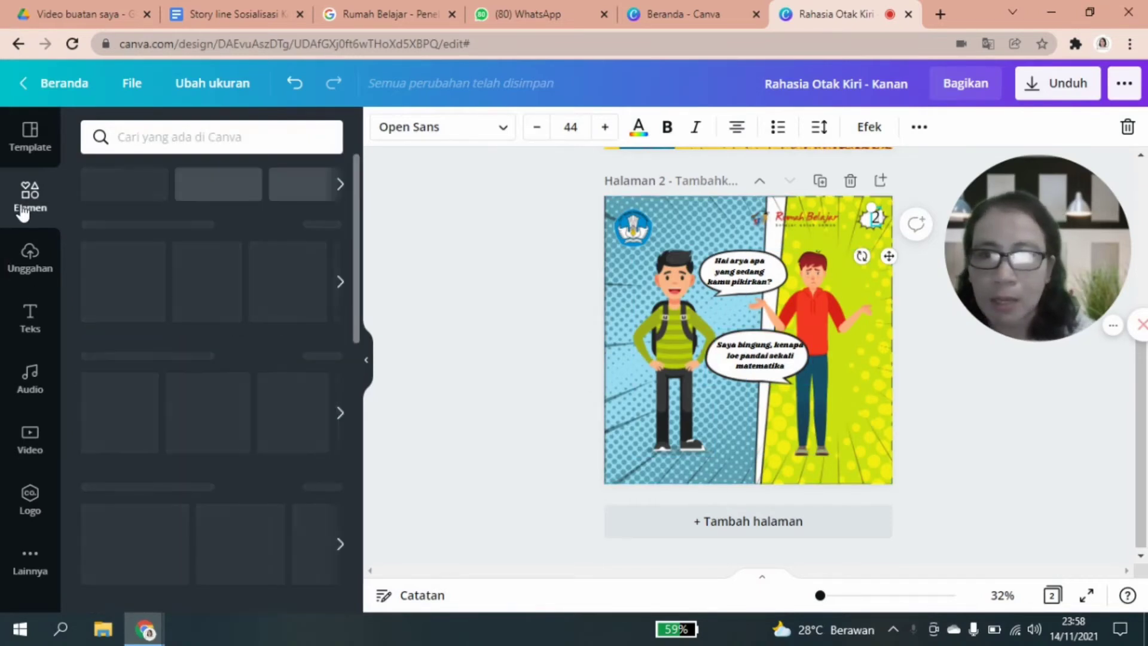
pyautogui.click(178, 139)
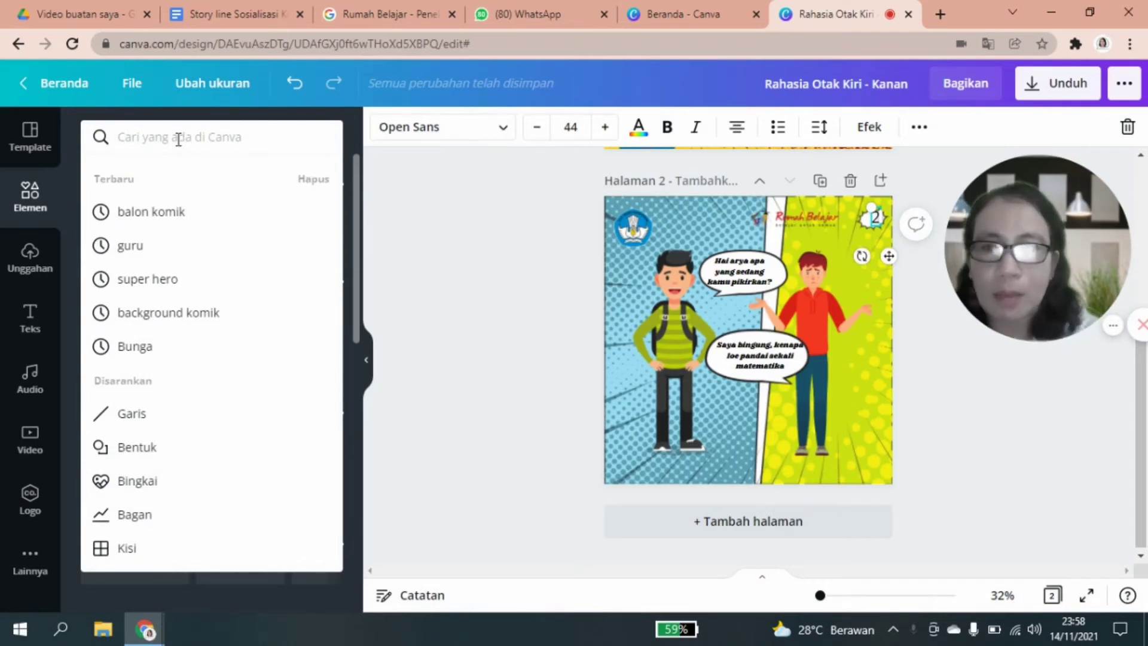
pyautogui.write('ta')
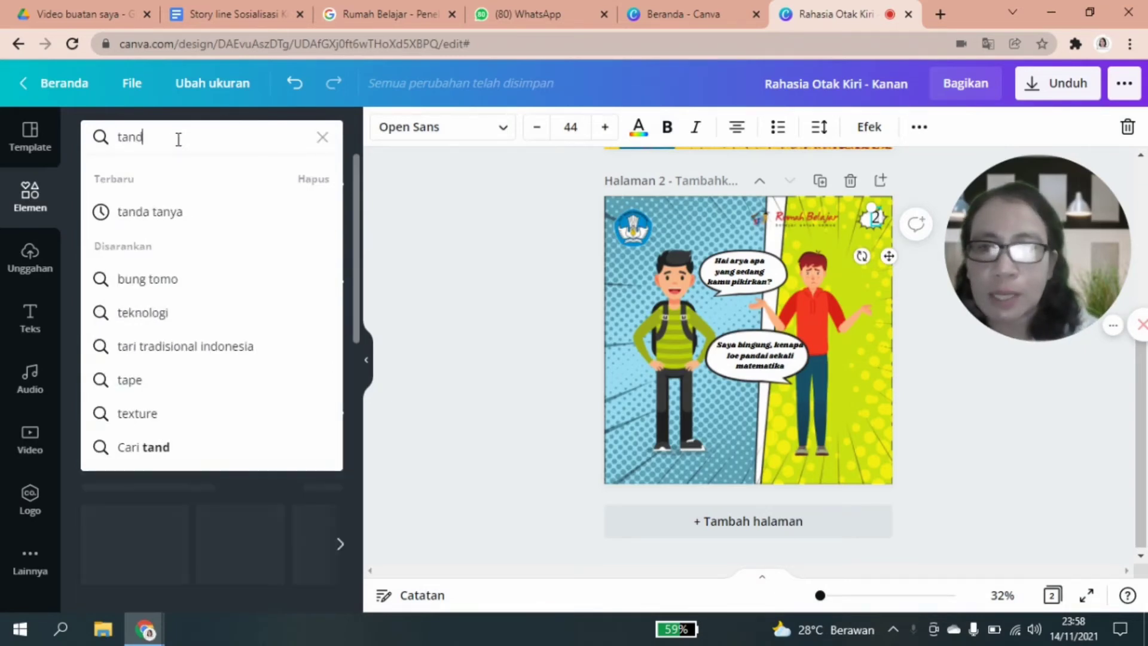
pyautogui.write('nd')
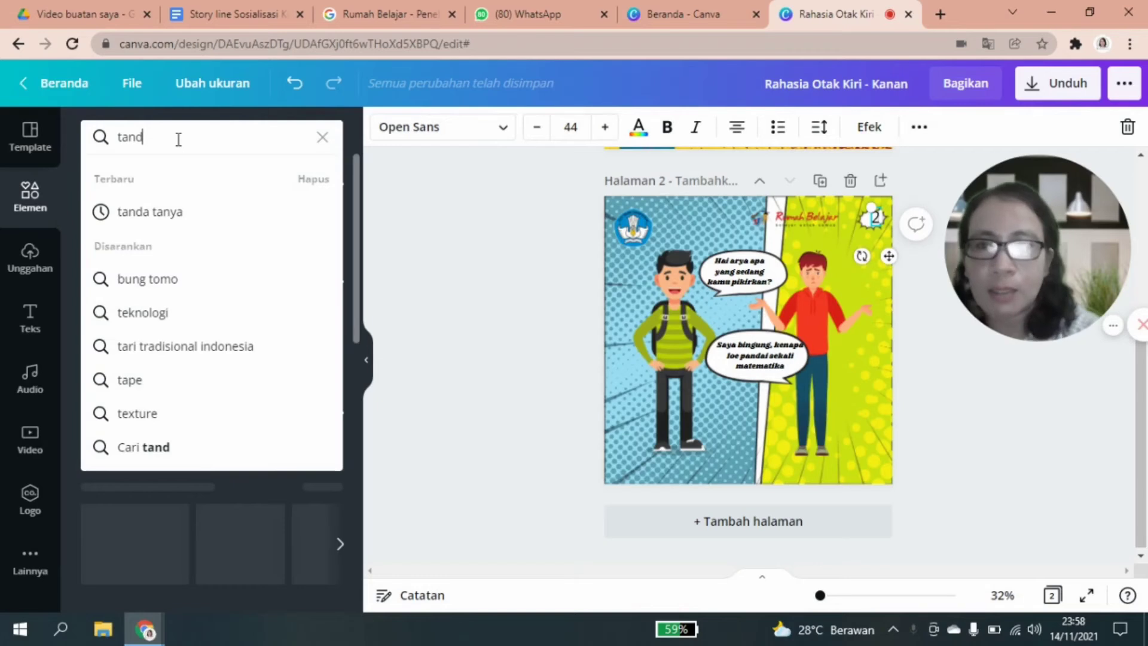
pyautogui.write('a tanya')
pyautogui.press('Return')
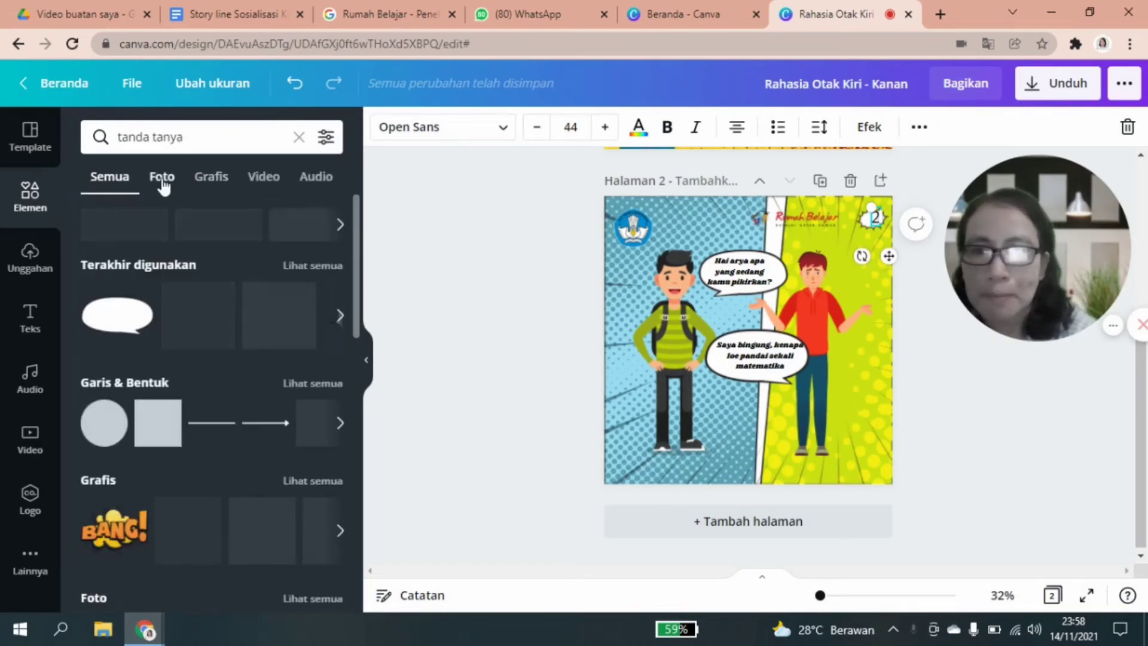
pyautogui.click(212, 190)
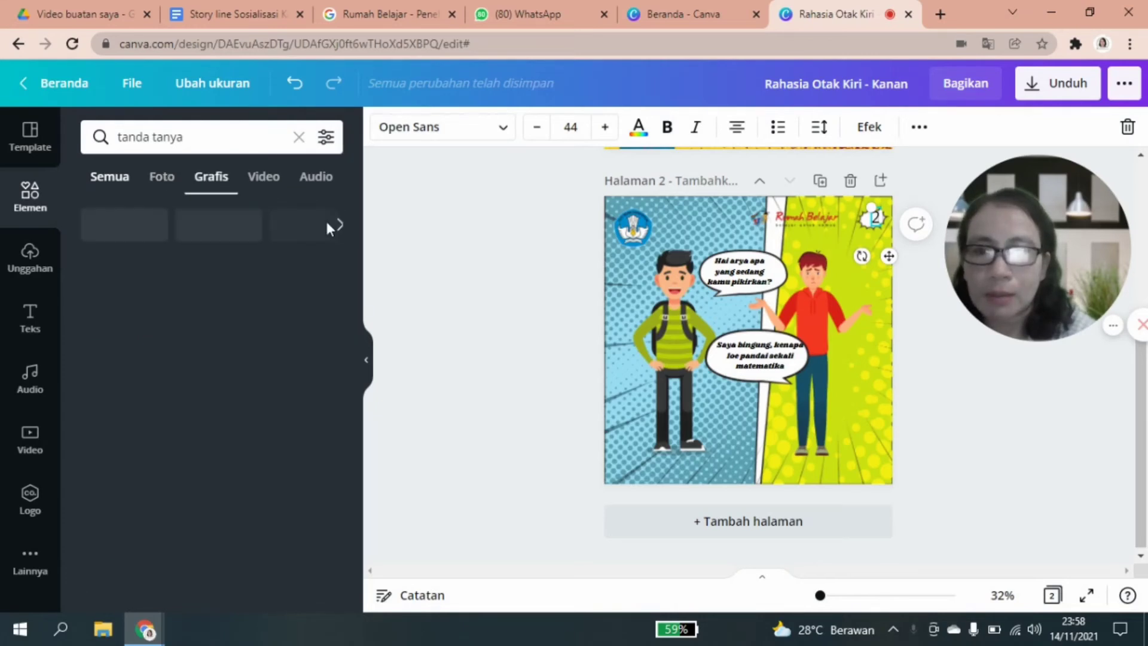
pyautogui.click(114, 181)
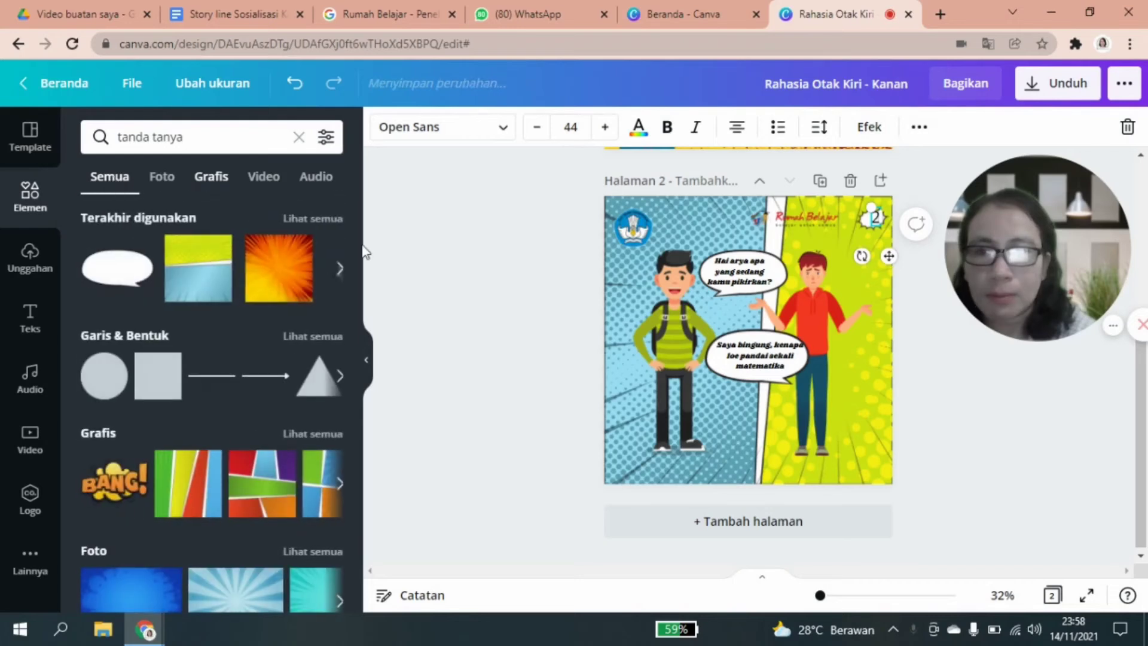
pyautogui.click(199, 132)
pyautogui.press('Escape')
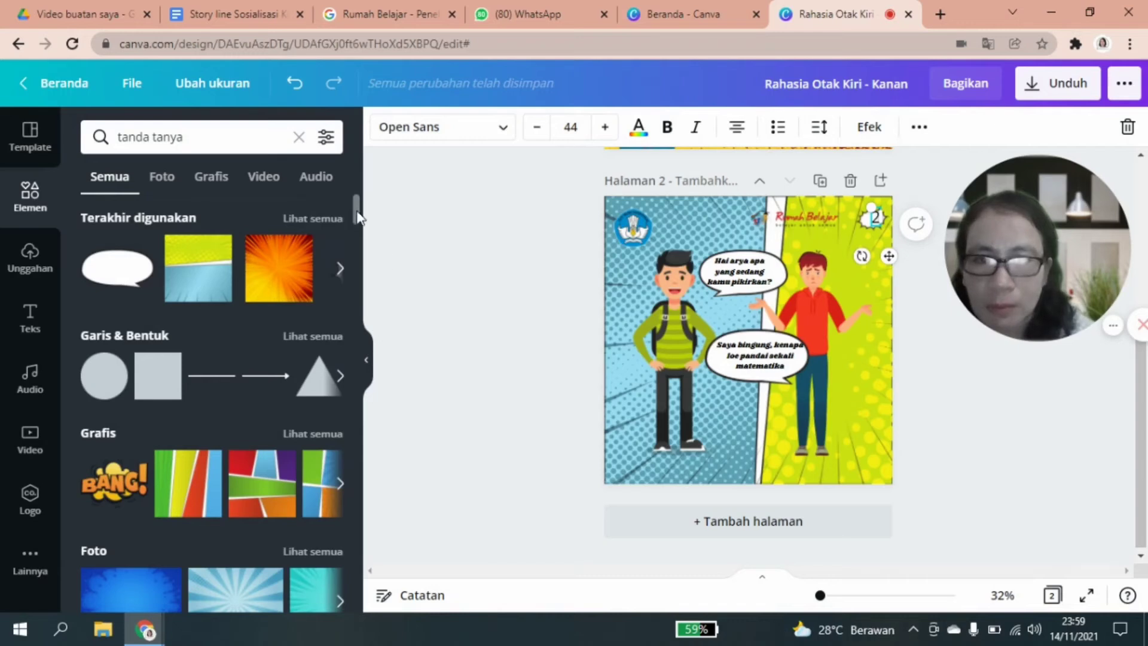
# Add the thinking white figure with the orange question mark to page 2, shrink it and place it beside the red-shirted character's head.
pyautogui.scroll(-1, 362, 233)
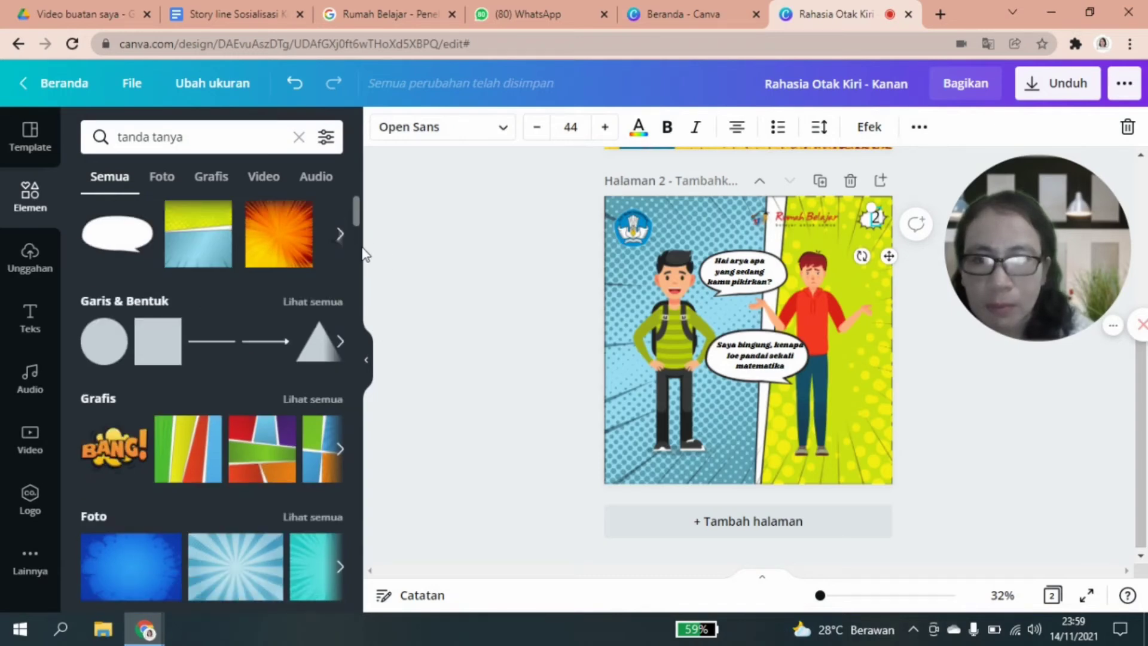
pyautogui.scroll(-4, 353, 297)
pyautogui.scroll(-4, 267, 163)
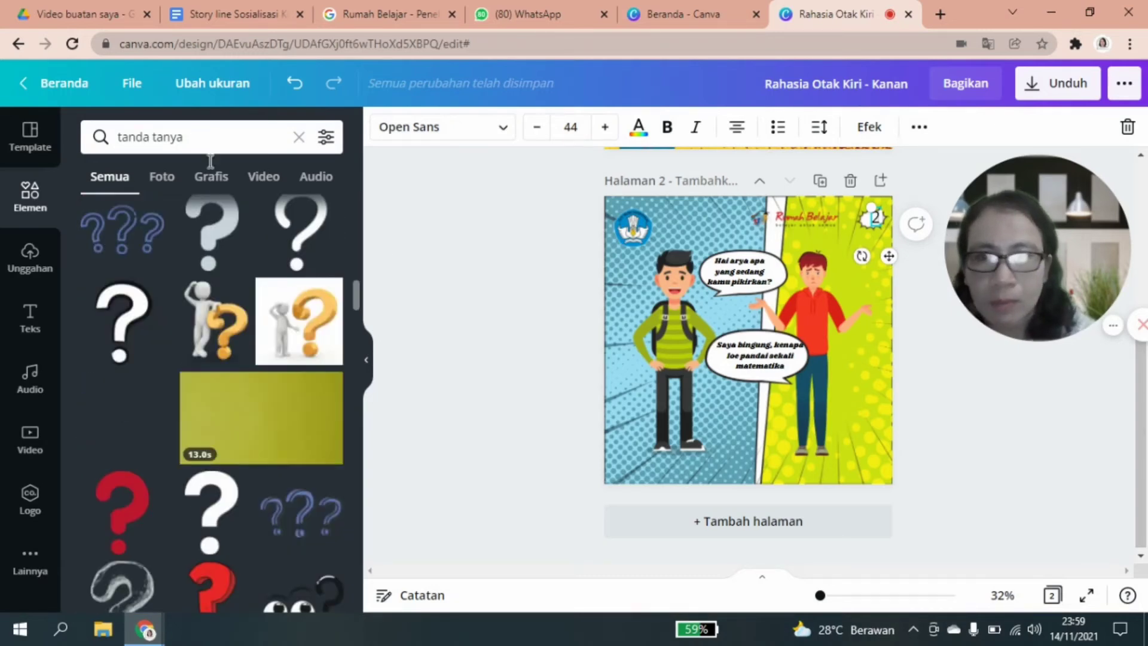
pyautogui.click(213, 329)
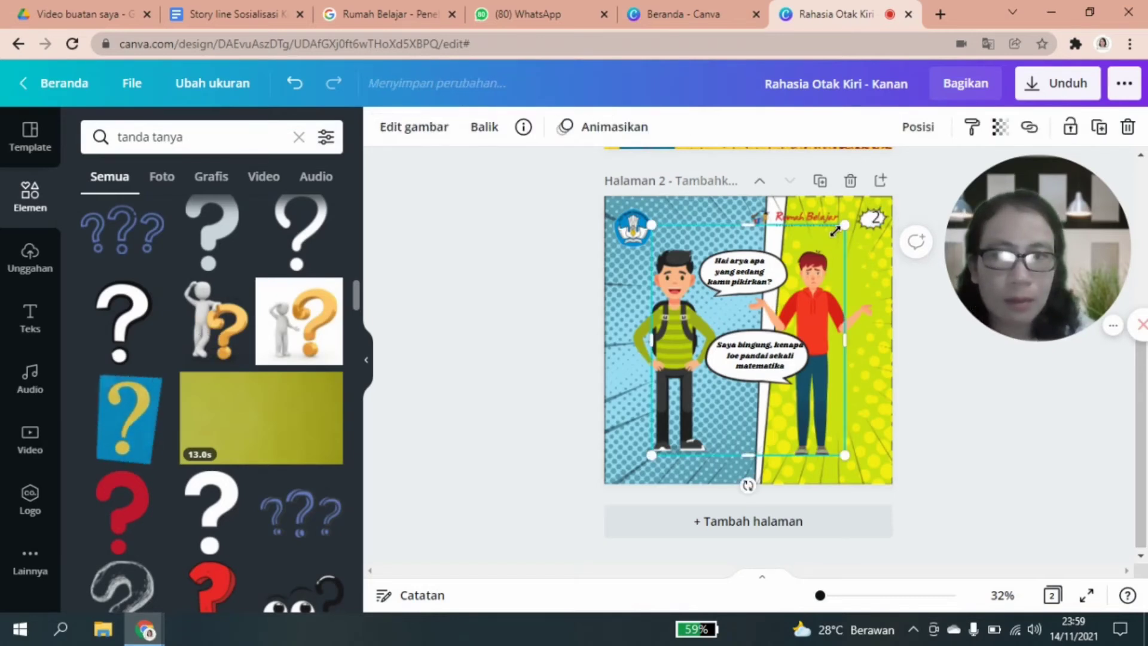
pyautogui.moveTo(844, 225); pyautogui.dragTo(686, 417)
pyautogui.moveTo(689, 477); pyautogui.dragTo(867, 298)
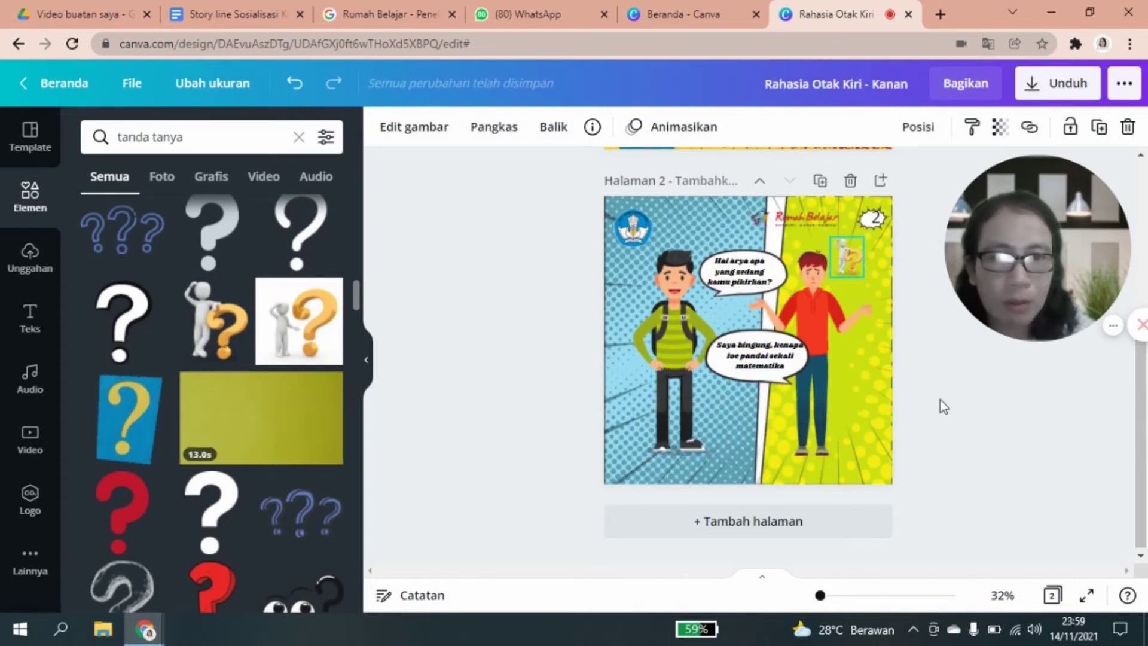
pyautogui.click(974, 454)
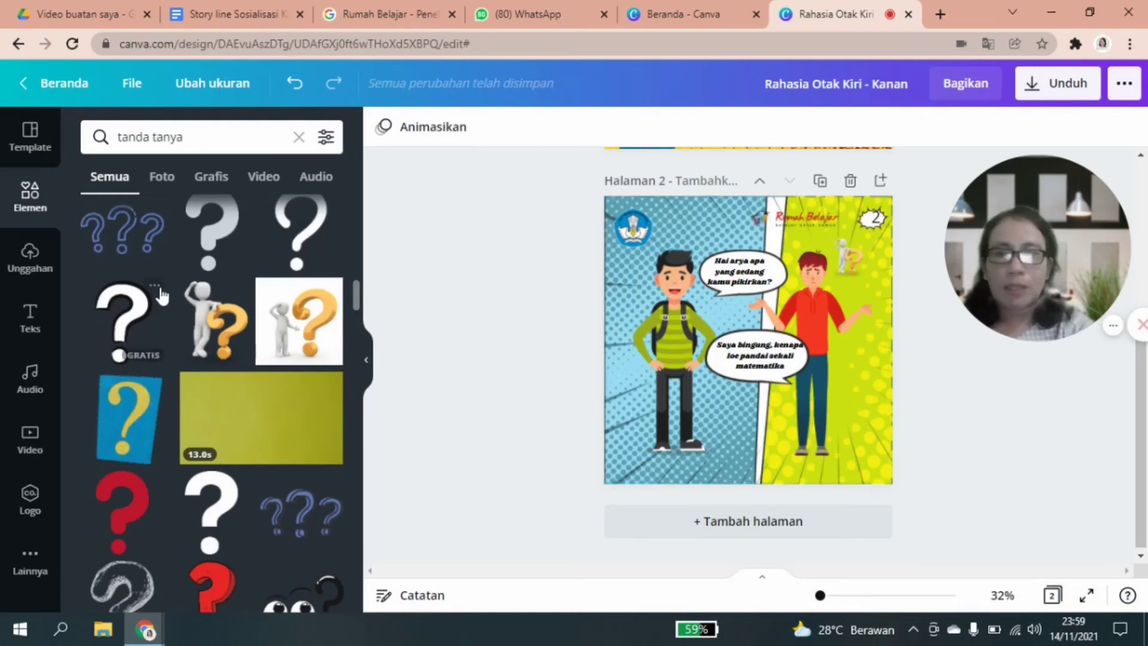
# Add a blank page 3 and search the elements library for "background komik".
pyautogui.click(702, 532)
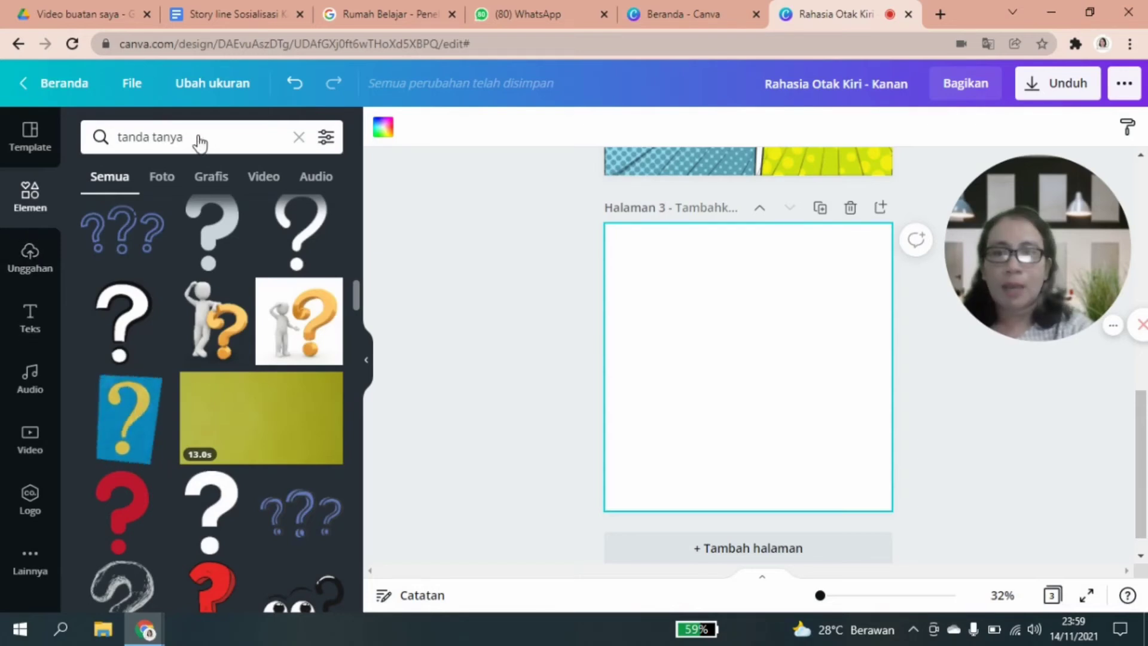
pyautogui.click(298, 137)
pyautogui.click(225, 141)
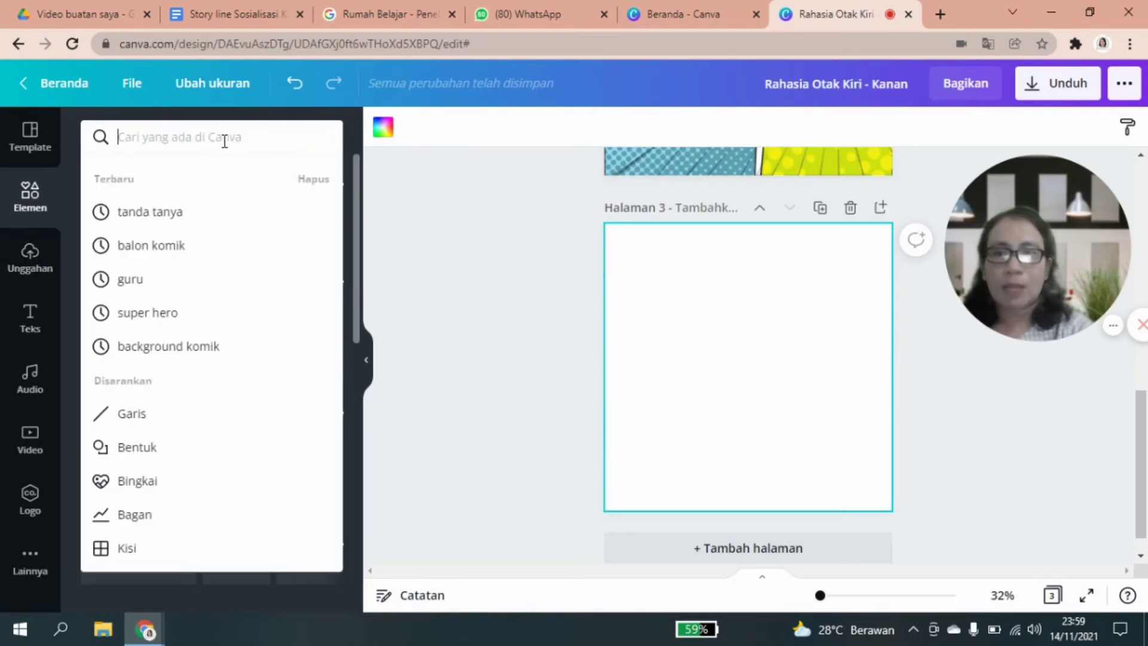
pyautogui.click(179, 346)
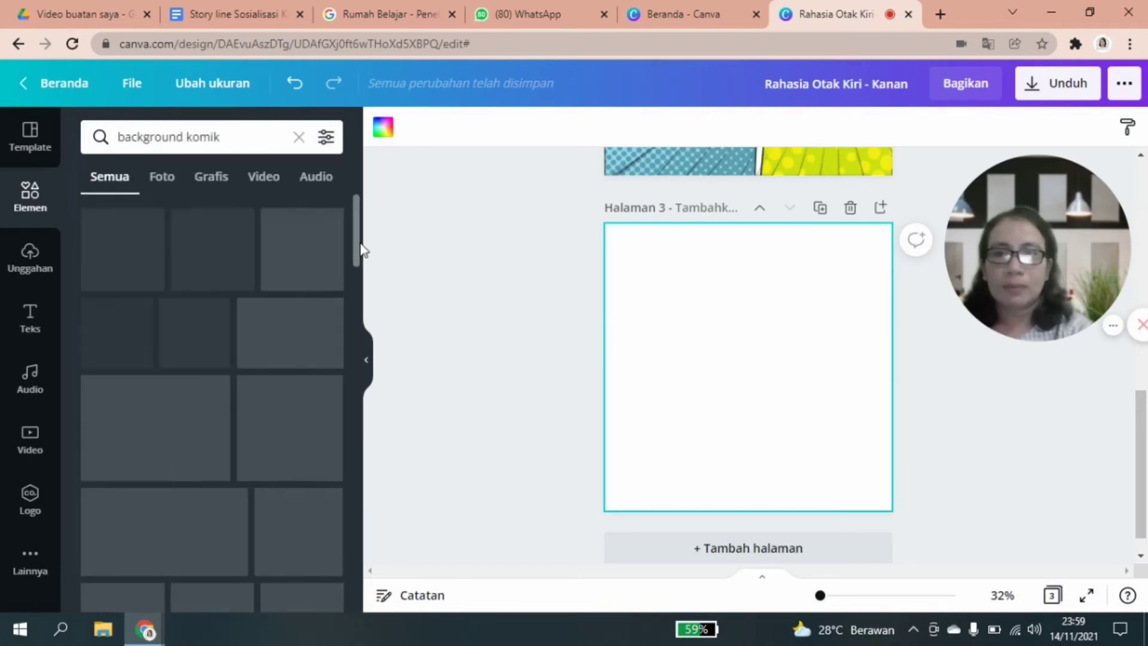
pyautogui.scroll(-1, 359, 262)
pyautogui.scroll(-1, 358, 262)
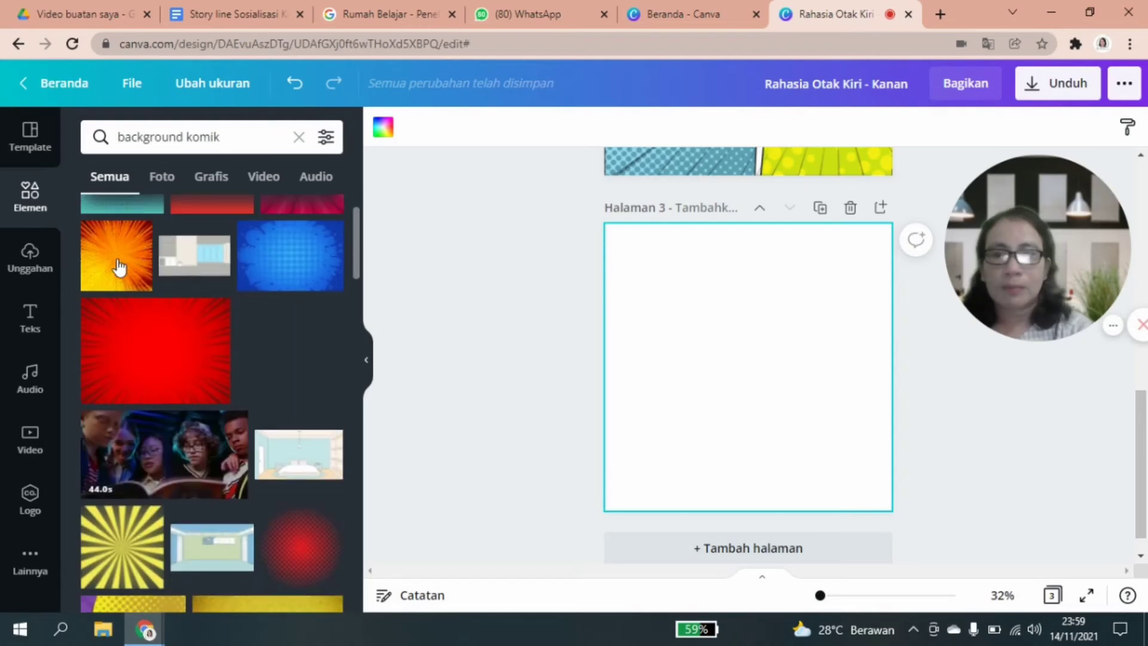
# Try the orange burst background on page 3, delete it, and show all of its recommended graphics.
pyautogui.click(266, 230)
pyautogui.moveTo(421, 216); pyautogui.dragTo(723, 346)
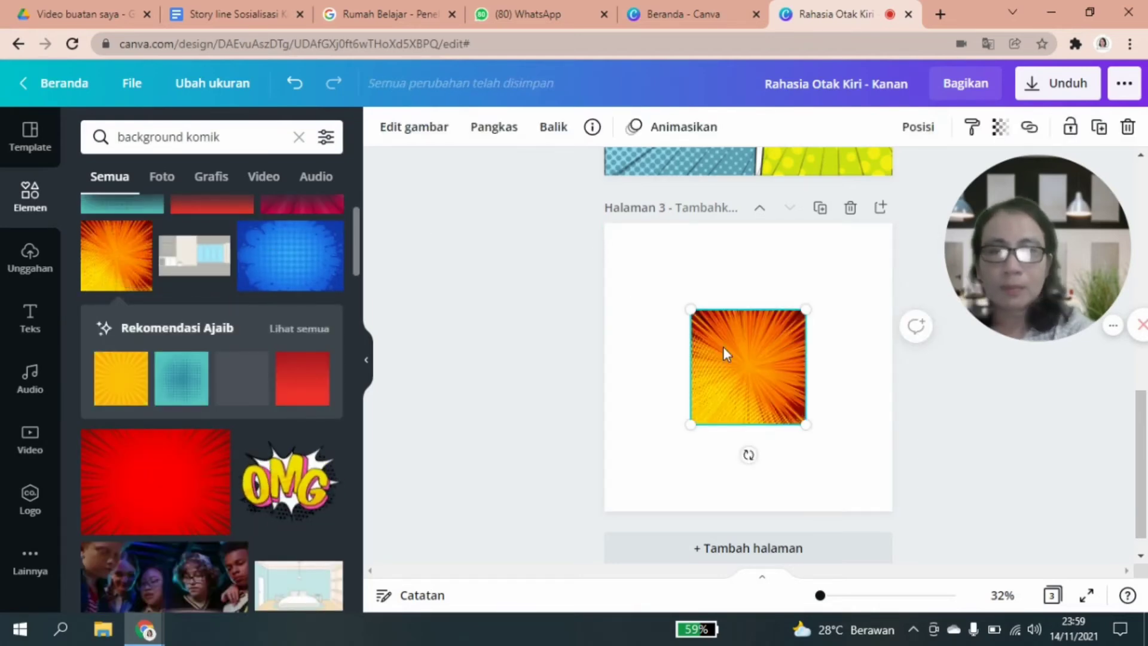
pyautogui.press('Delete')
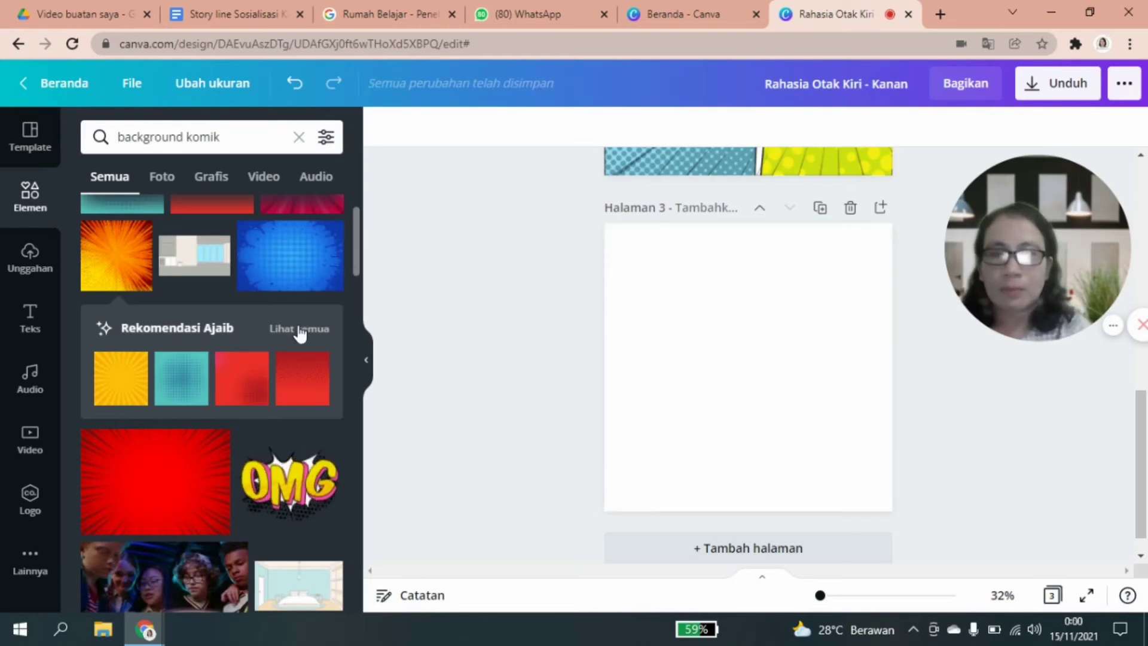
pyautogui.click(300, 333)
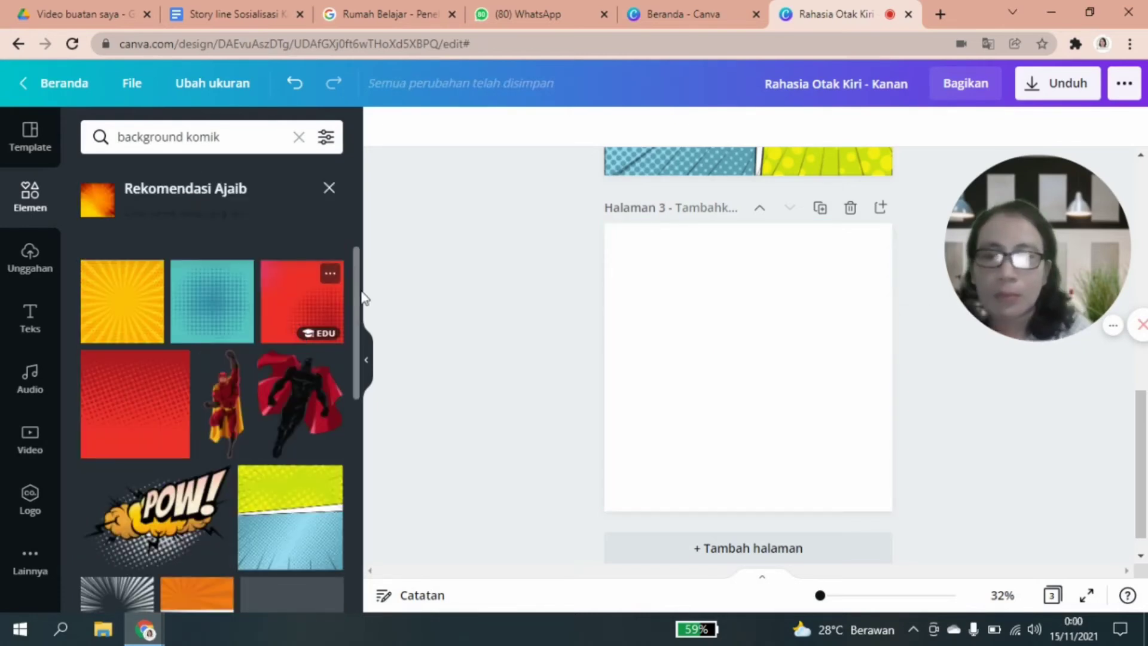
# Add the blue and red diagonally split halftone background from the recommendations and scale it to cover page 3.
pyautogui.scroll(-3, 356, 299)
pyautogui.moveTo(356, 339); pyautogui.dragTo(358, 387)
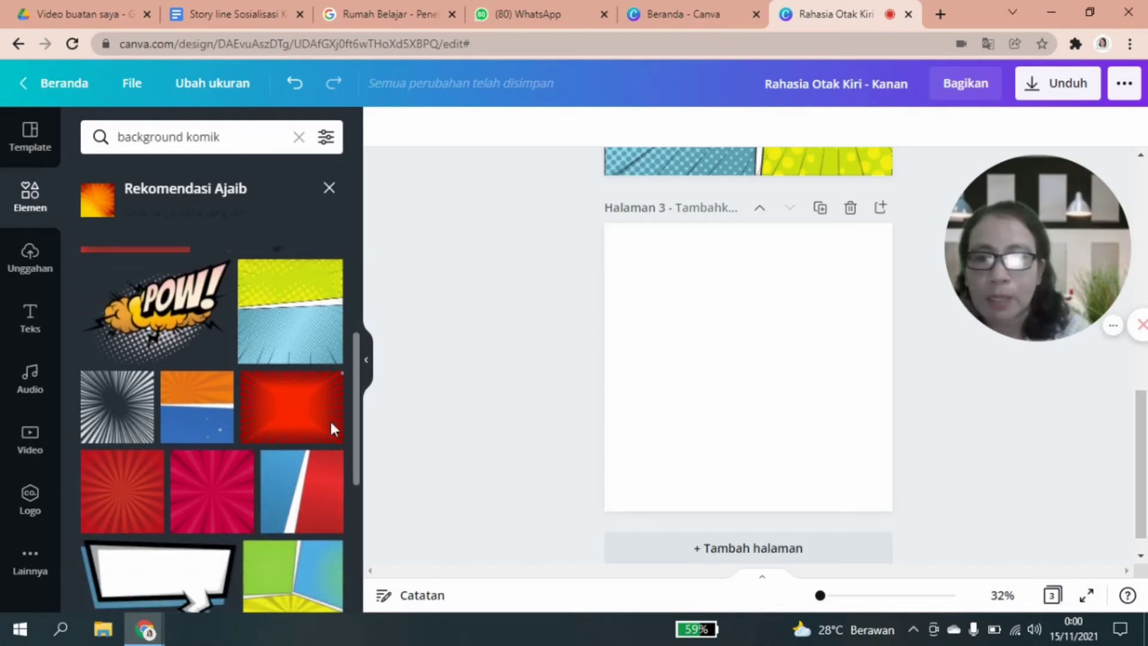
pyautogui.click(310, 471)
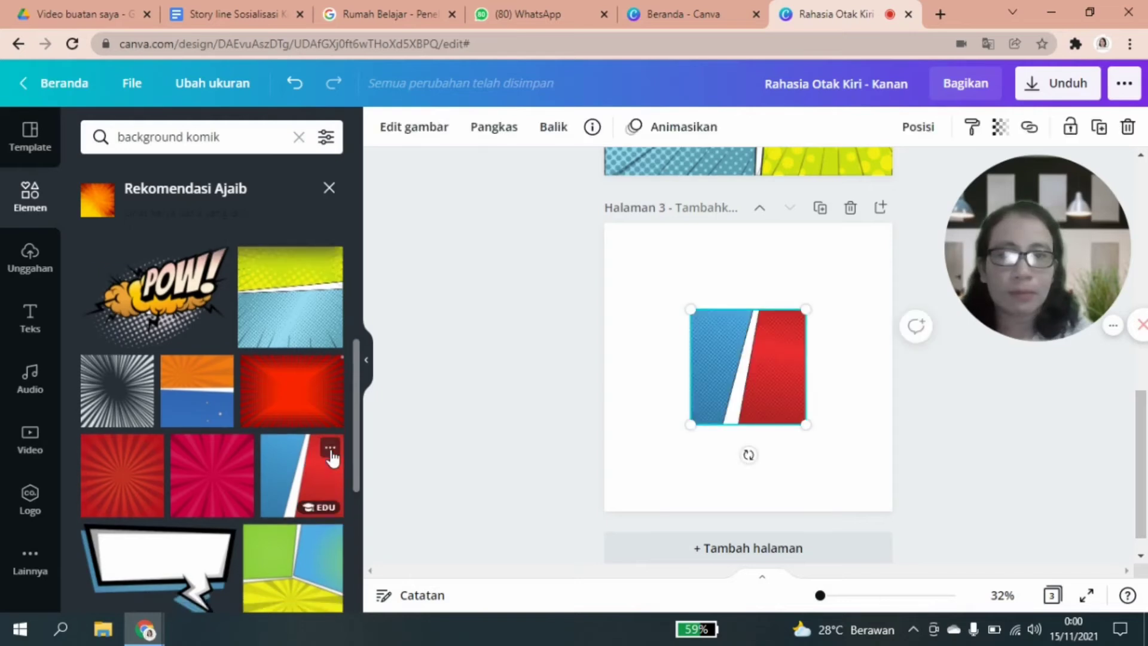
pyautogui.moveTo(682, 312); pyautogui.dragTo(649, 251)
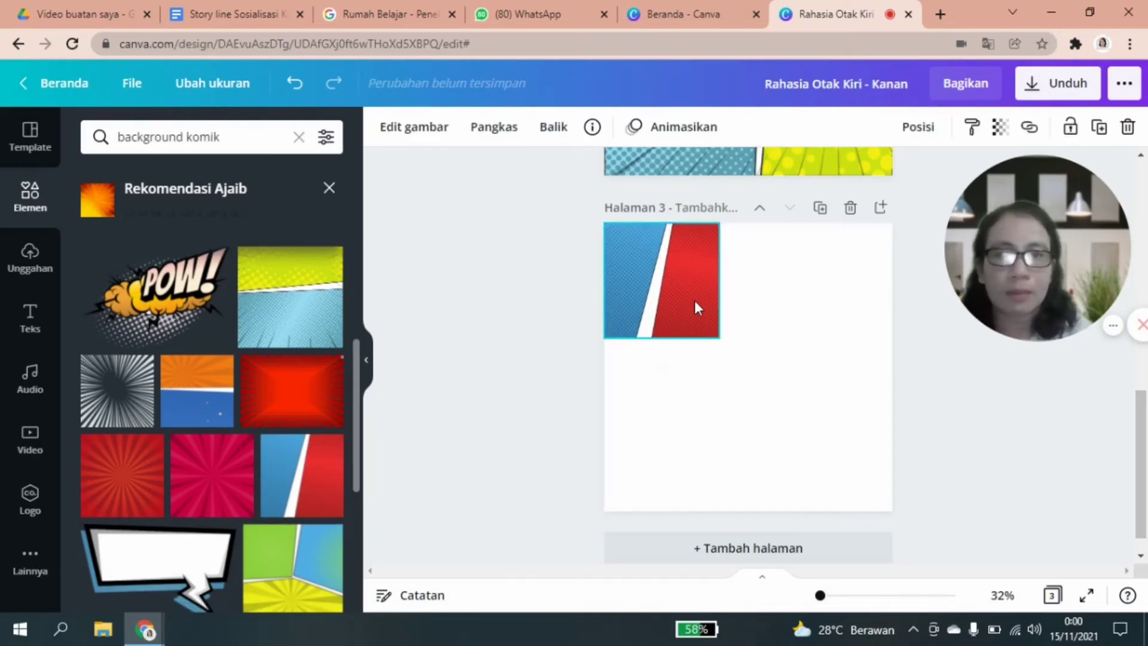
pyautogui.moveTo(751, 381); pyautogui.dragTo(895, 513)
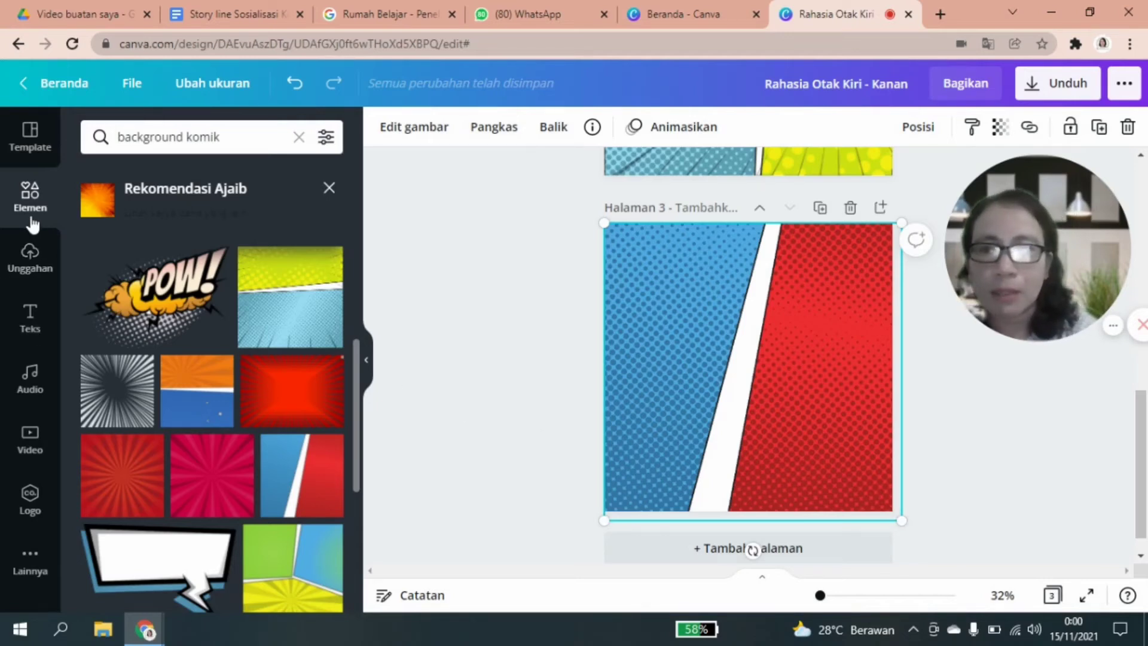
# Add the uploaded green-shirted character with one arm raised, place it on the left side of page 3 and enlarge it.
pyautogui.click(30, 268)
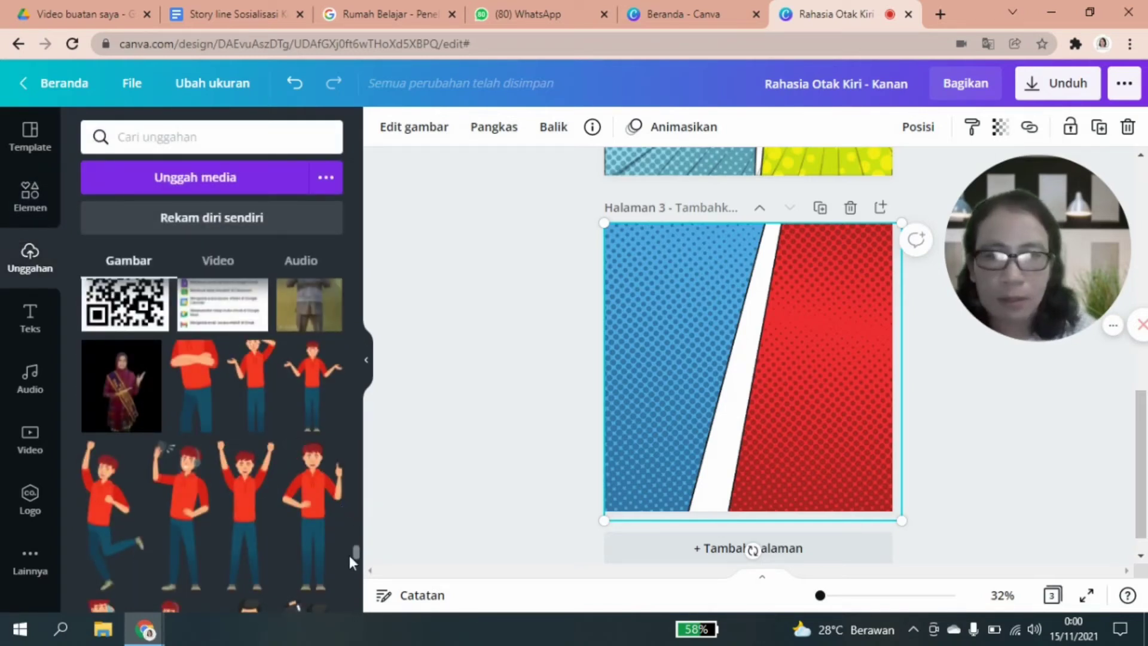
pyautogui.moveTo(349, 557)
pyautogui.mouseDown()
pyautogui.moveTo(355, 567)
pyautogui.moveTo(354, 556)
pyautogui.mouseUp()
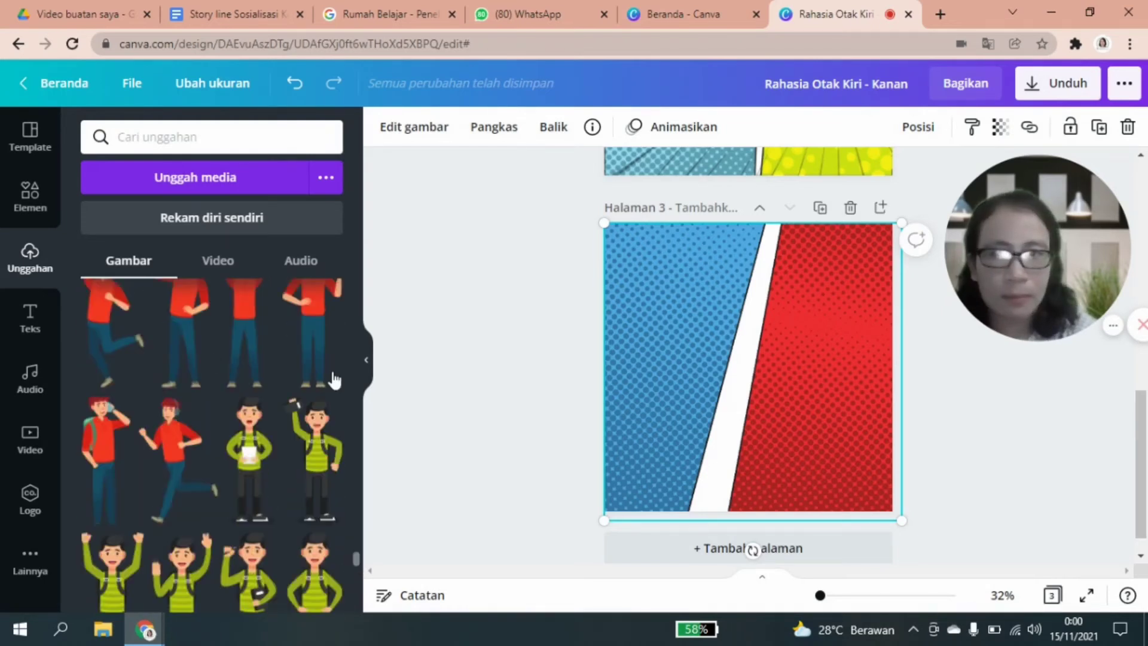
pyautogui.click(318, 445)
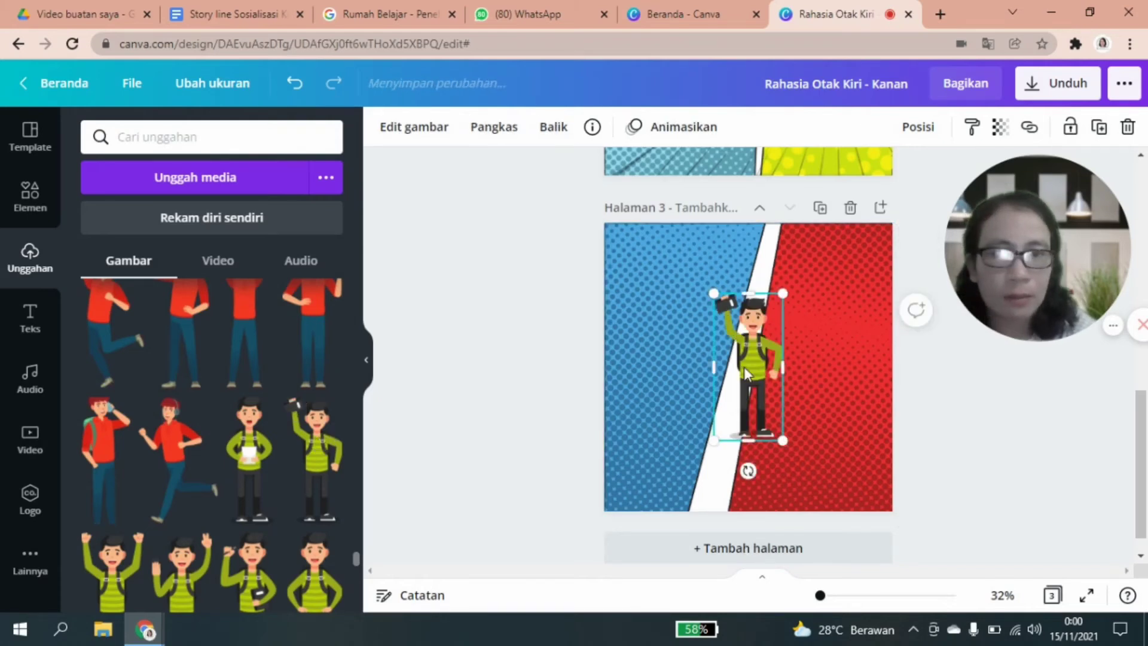
pyautogui.moveTo(690, 375); pyautogui.dragTo(658, 378)
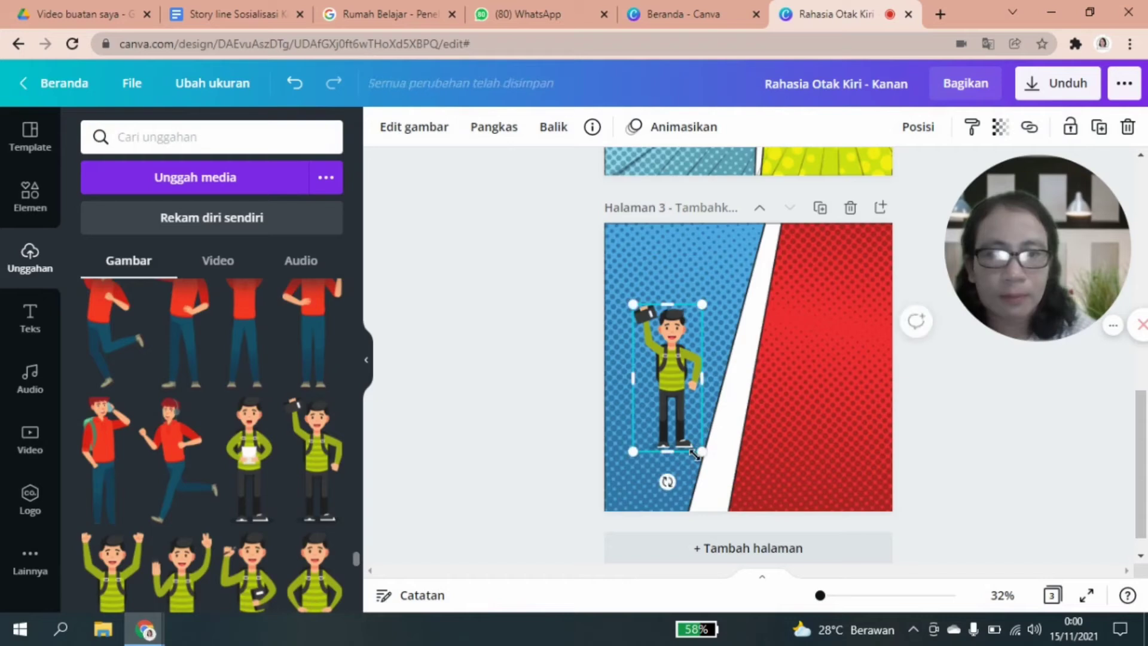
pyautogui.moveTo(712, 477); pyautogui.dragTo(723, 503)
pyautogui.moveTo(694, 420); pyautogui.dragTo(685, 406)
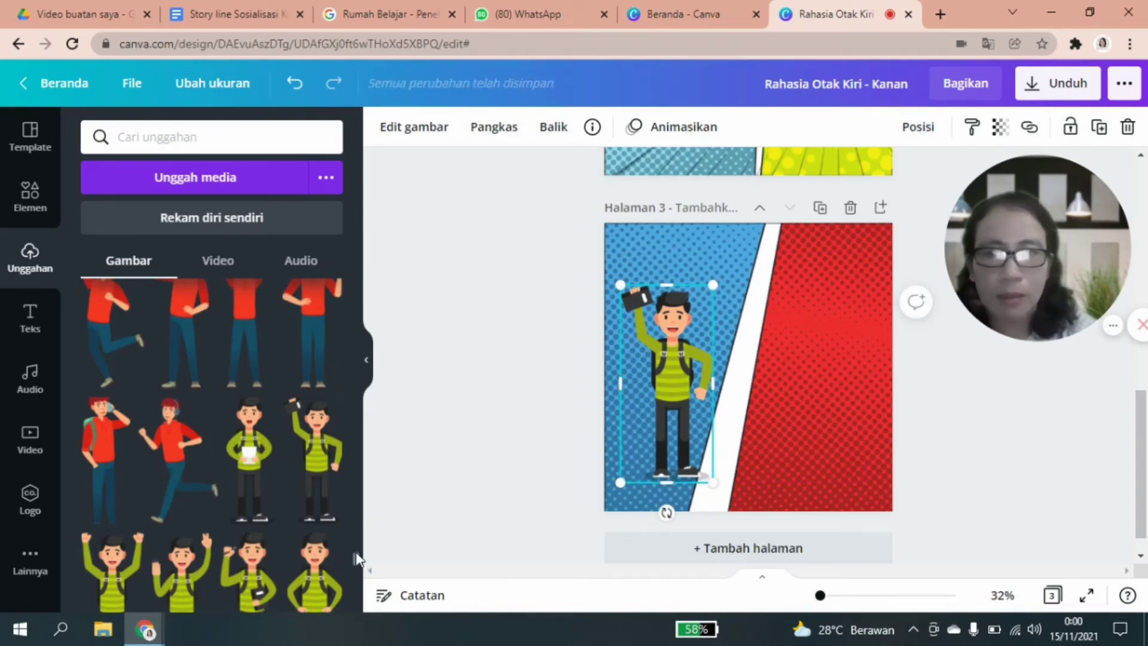
# Add the uploaded red-shirted character with a hand on his head and place it on the right side of page 3.
pyautogui.scroll(5, 357, 555)
pyautogui.scroll(-2, 357, 553)
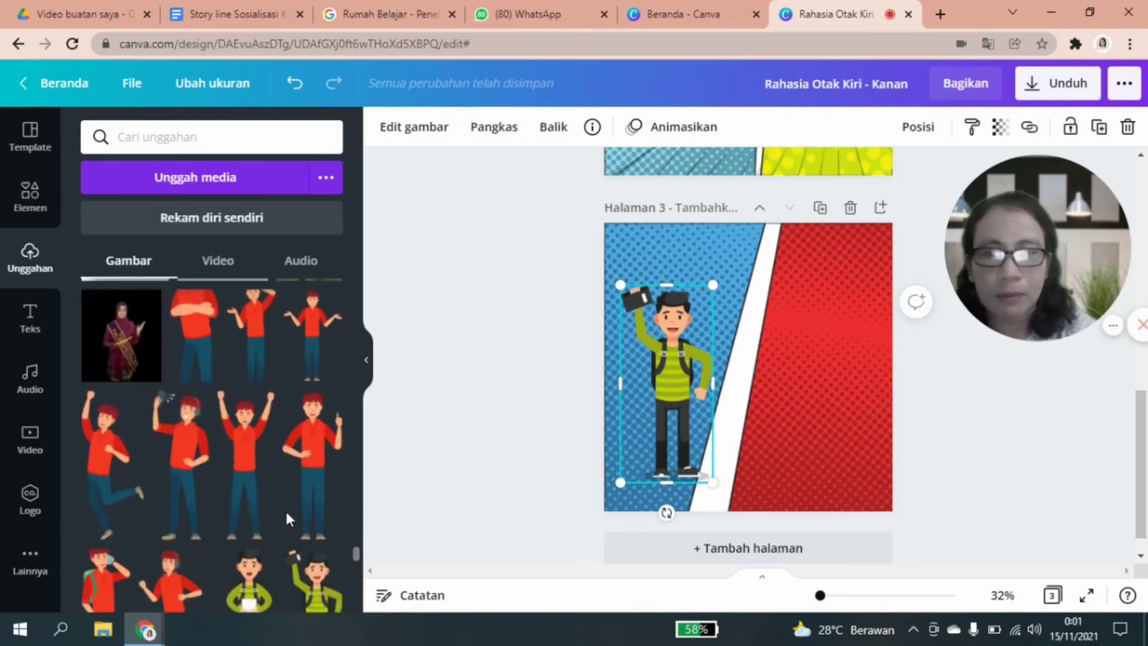
pyautogui.click(256, 348)
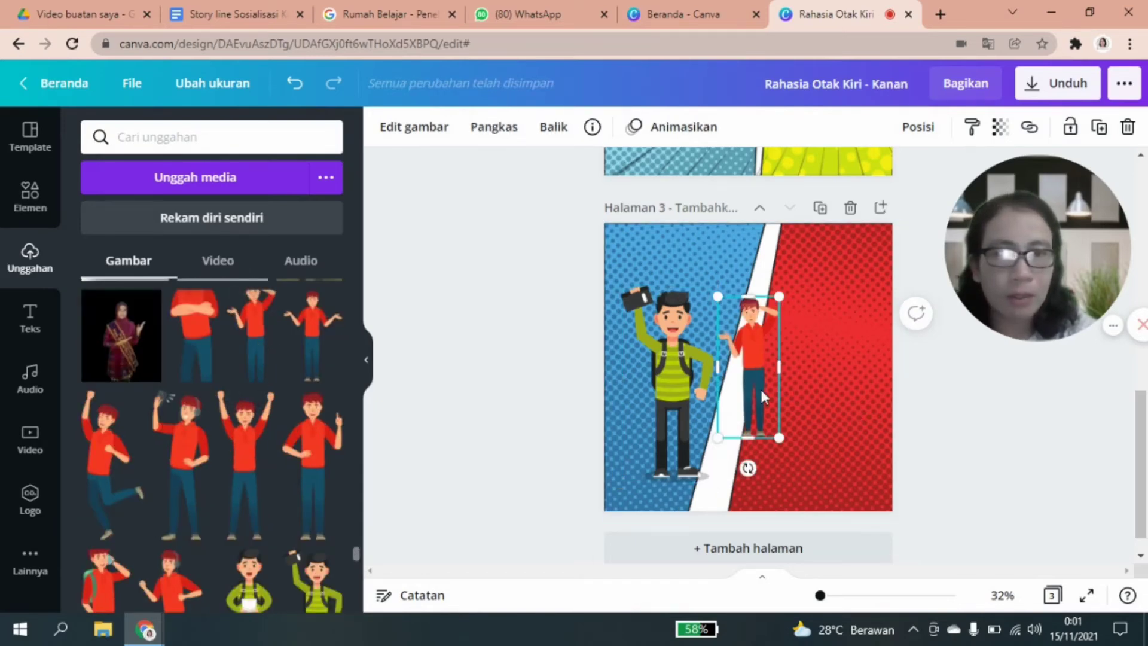
pyautogui.moveTo(762, 388); pyautogui.dragTo(829, 380)
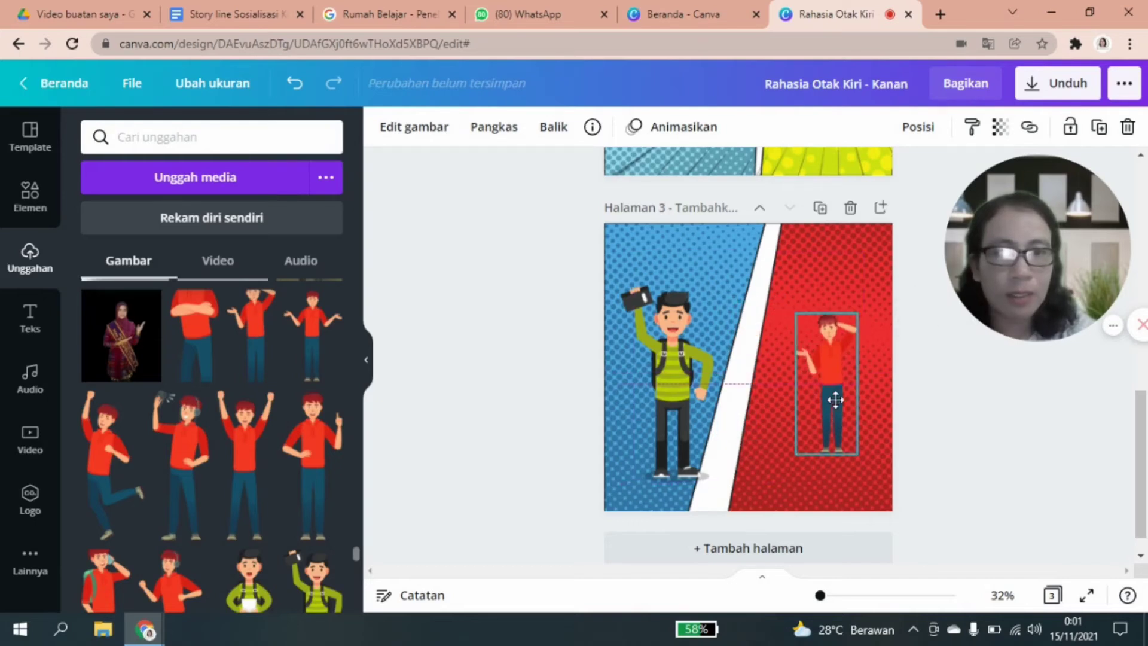
# Flip the page 3 background horizontally.
pyautogui.click(816, 253)
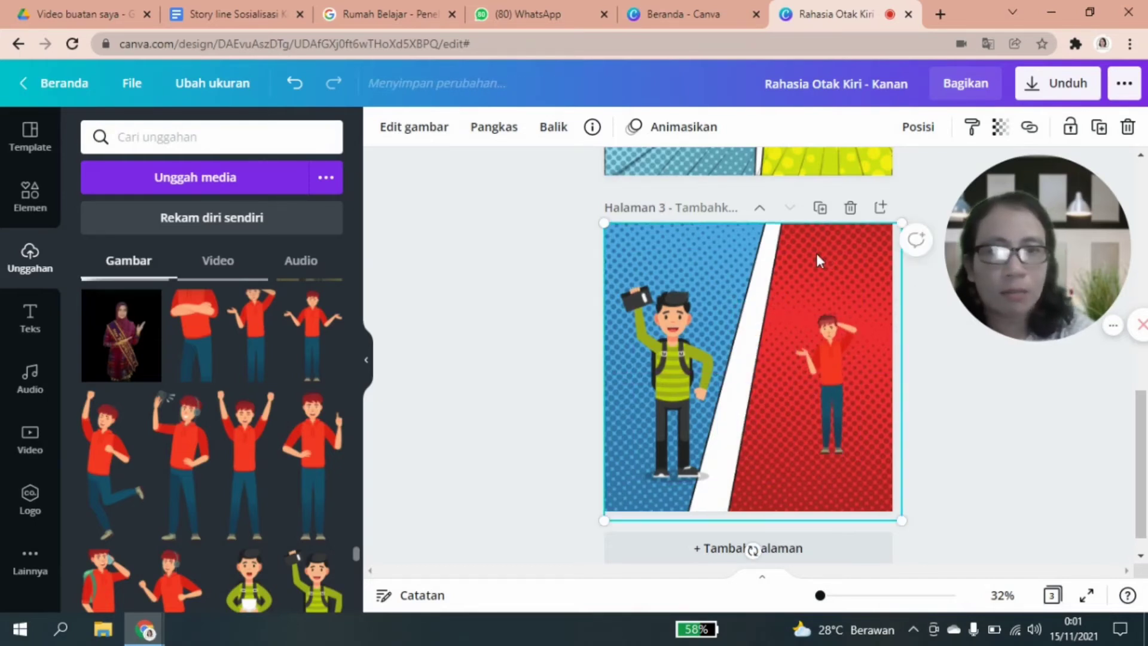
pyautogui.click(562, 132)
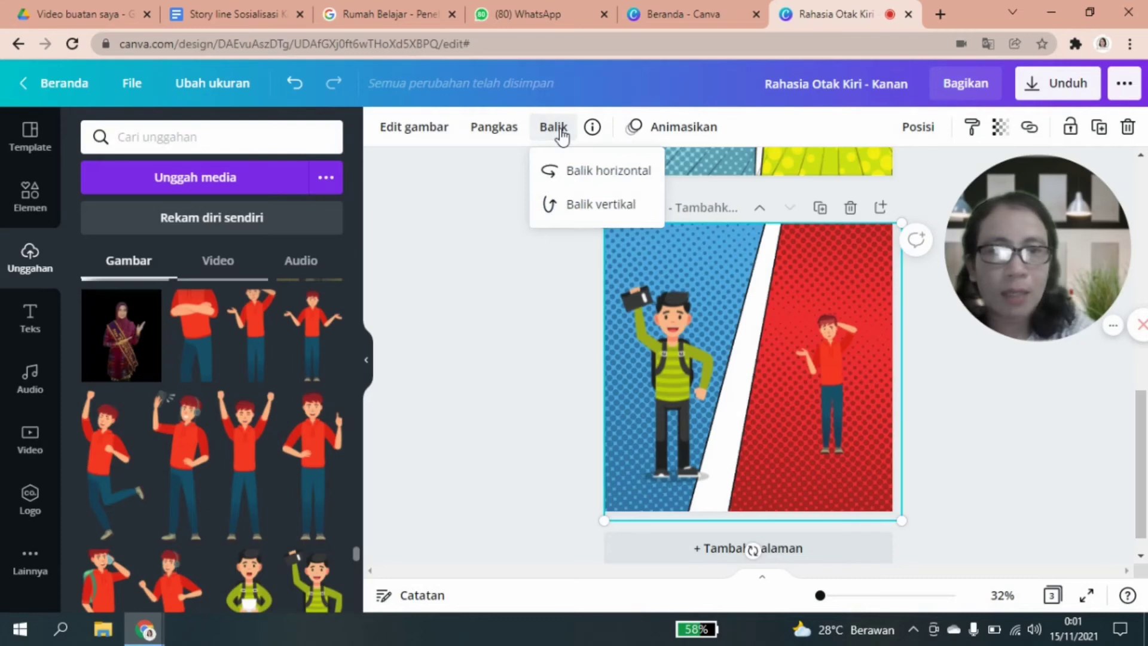
pyautogui.click(598, 178)
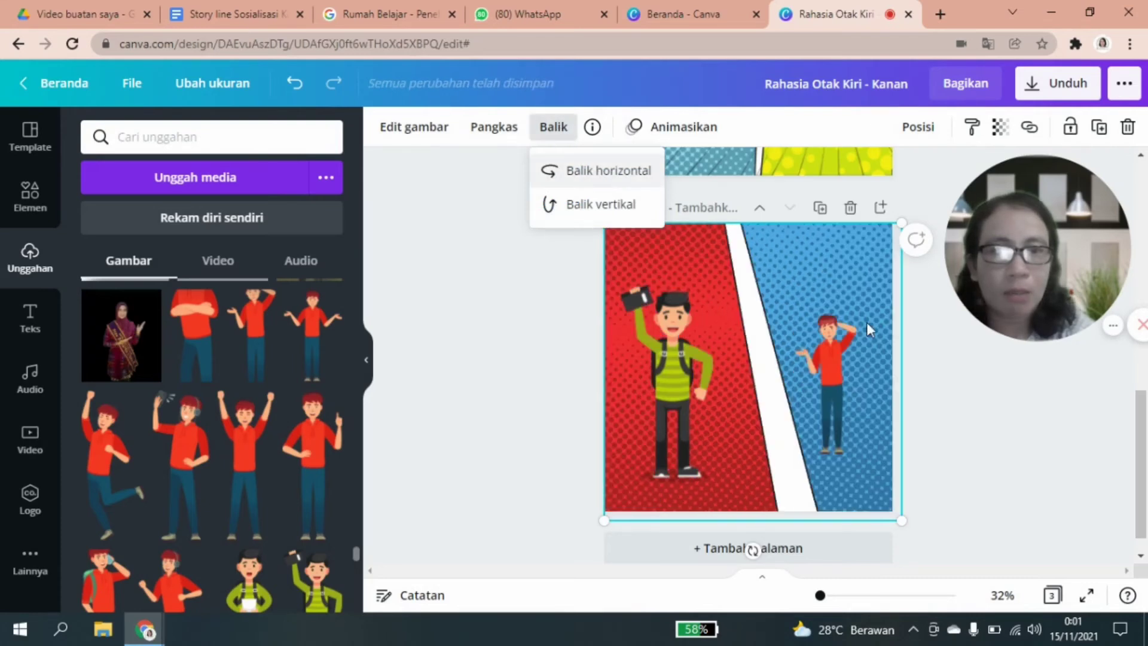
# Enlarge the red-shirted character on page 3 to about the green-shirted character's height and place it on the blue half.
pyautogui.click(851, 393)
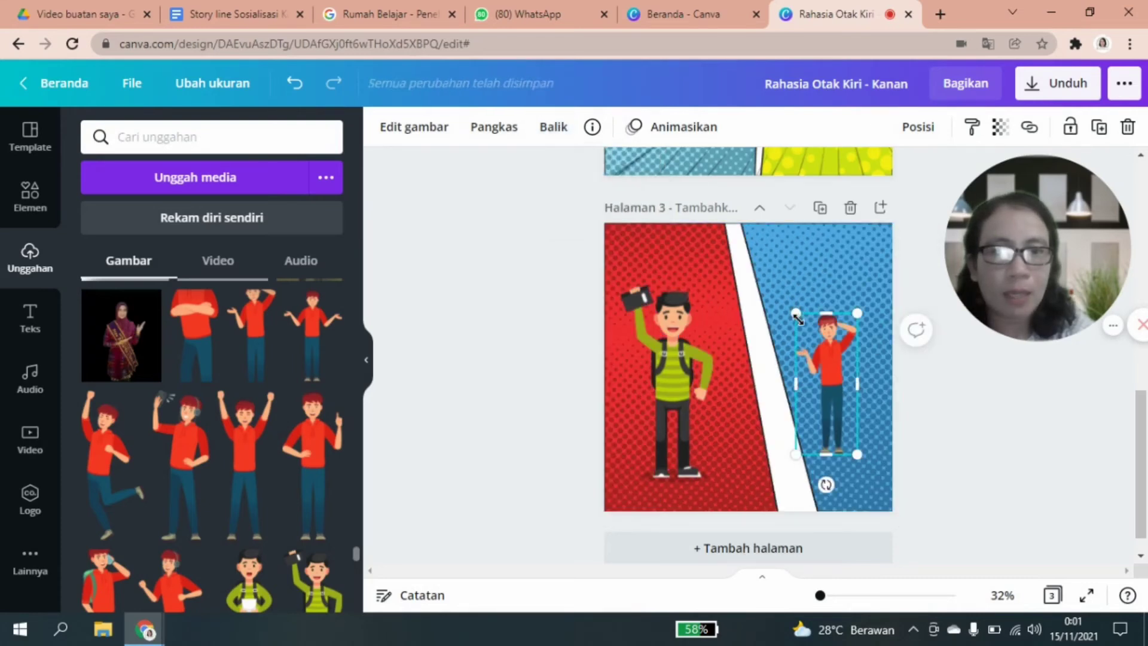
pyautogui.moveTo(772, 283)
pyautogui.mouseDown()
pyautogui.moveTo(784, 311)
pyautogui.moveTo(786, 291)
pyautogui.mouseUp()
pyautogui.moveTo(856, 445); pyautogui.dragTo(881, 476)
pyautogui.moveTo(846, 425); pyautogui.dragTo(846, 419)
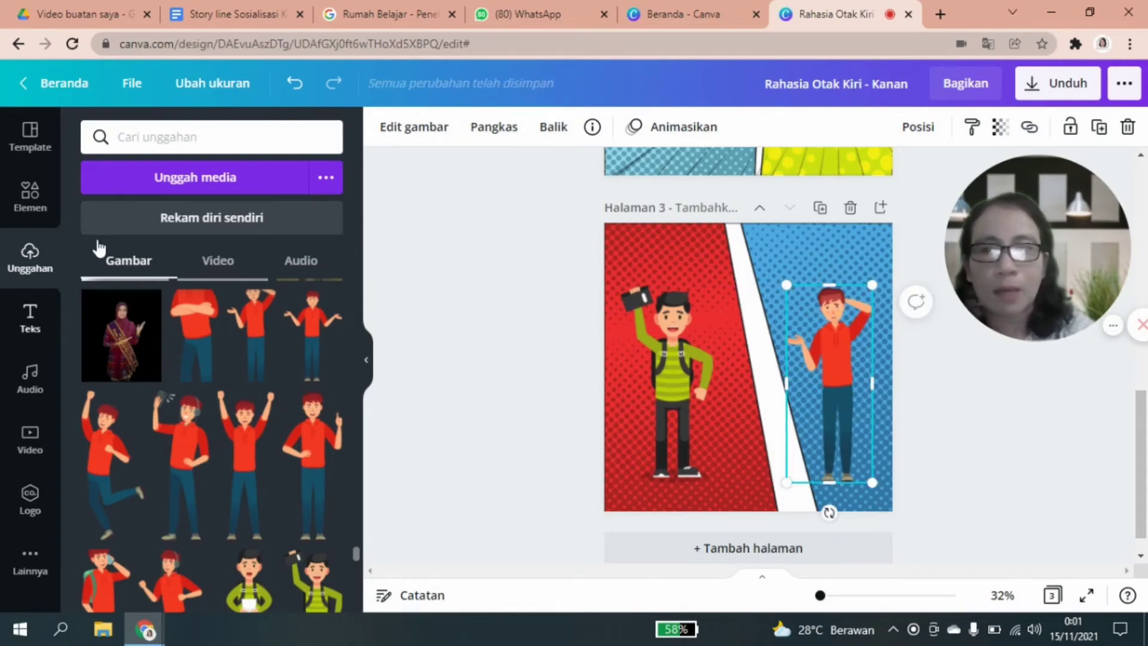
# Search the elements for "balon komik", try the first round speech balloon on page 3 and delete it.
pyautogui.click(32, 217)
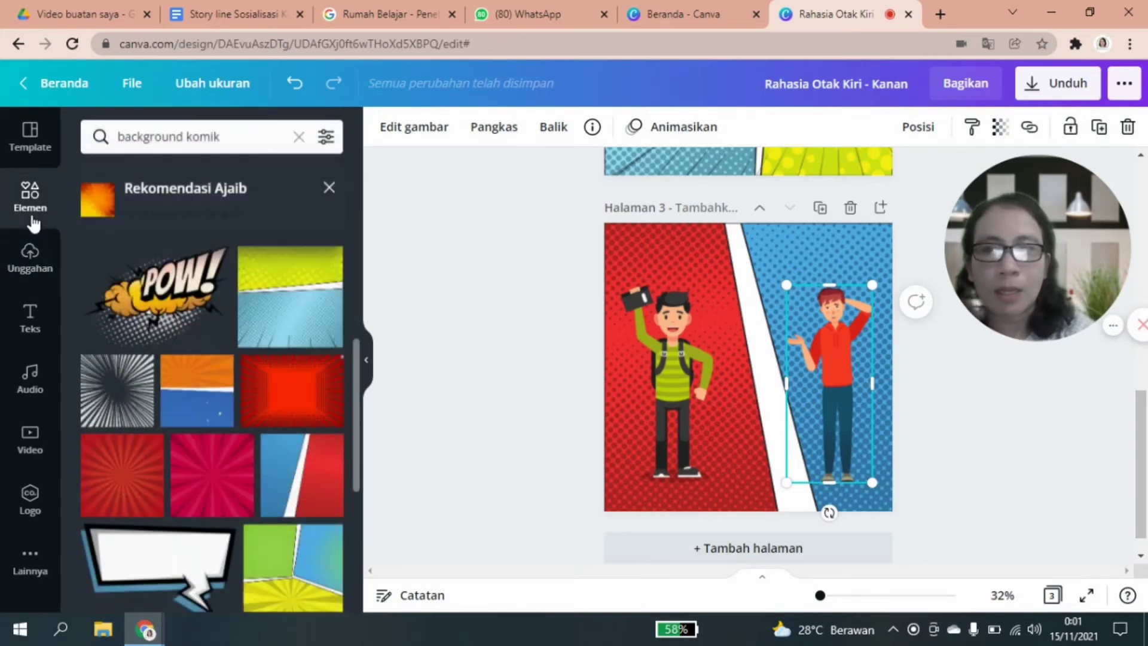
pyautogui.click(299, 143)
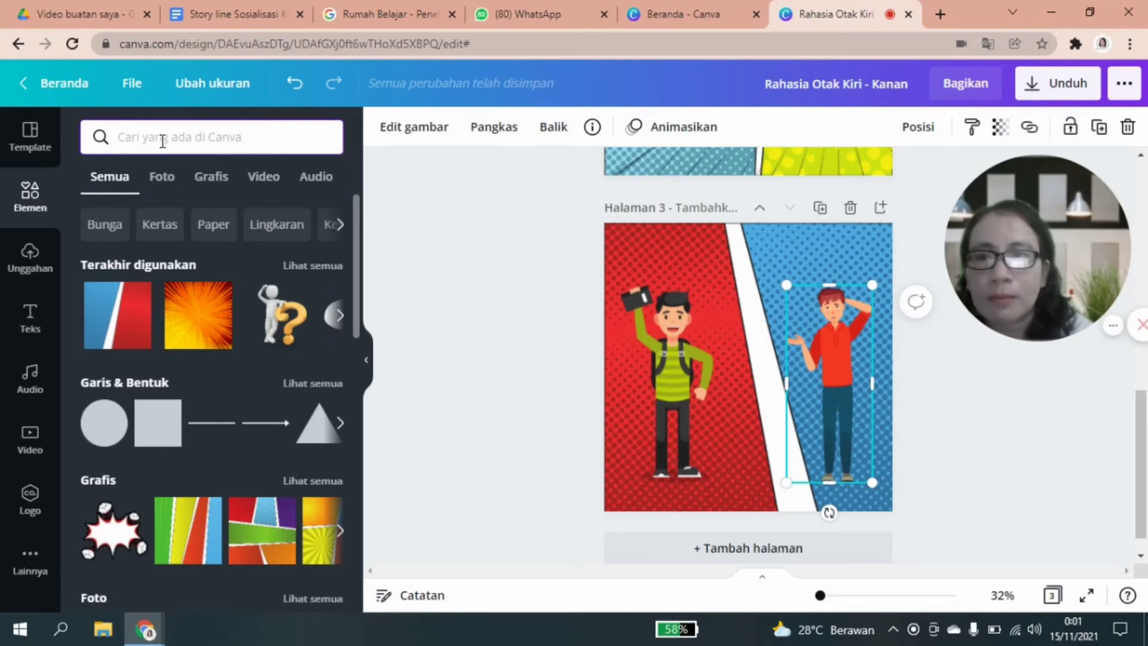
pyautogui.write('ba')
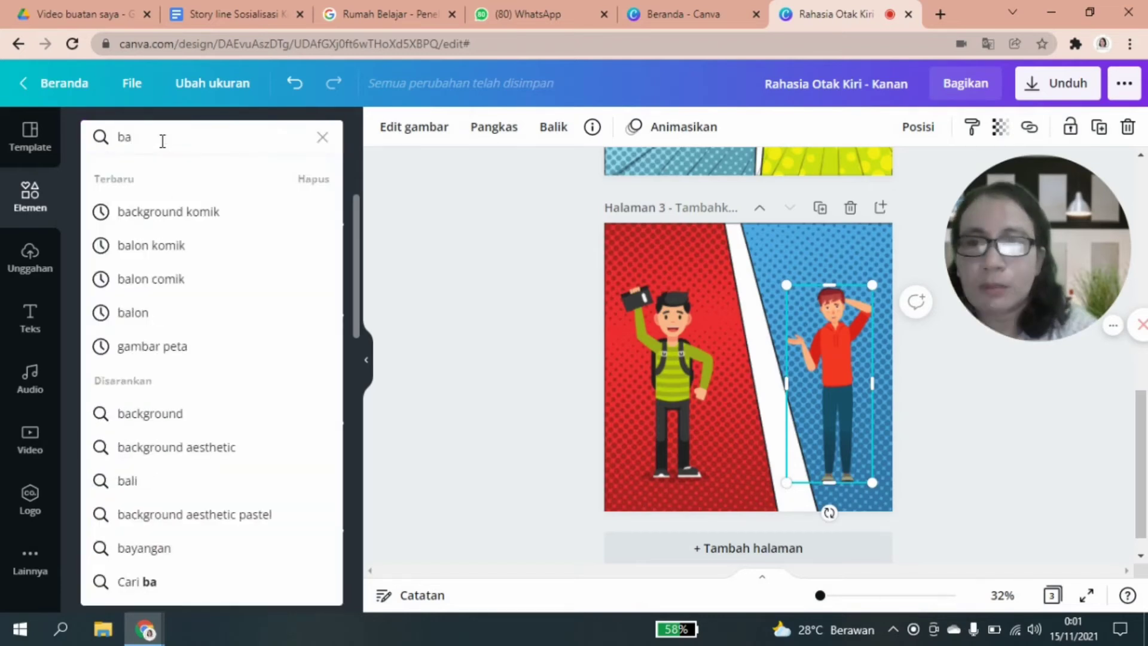
pyautogui.click(170, 251)
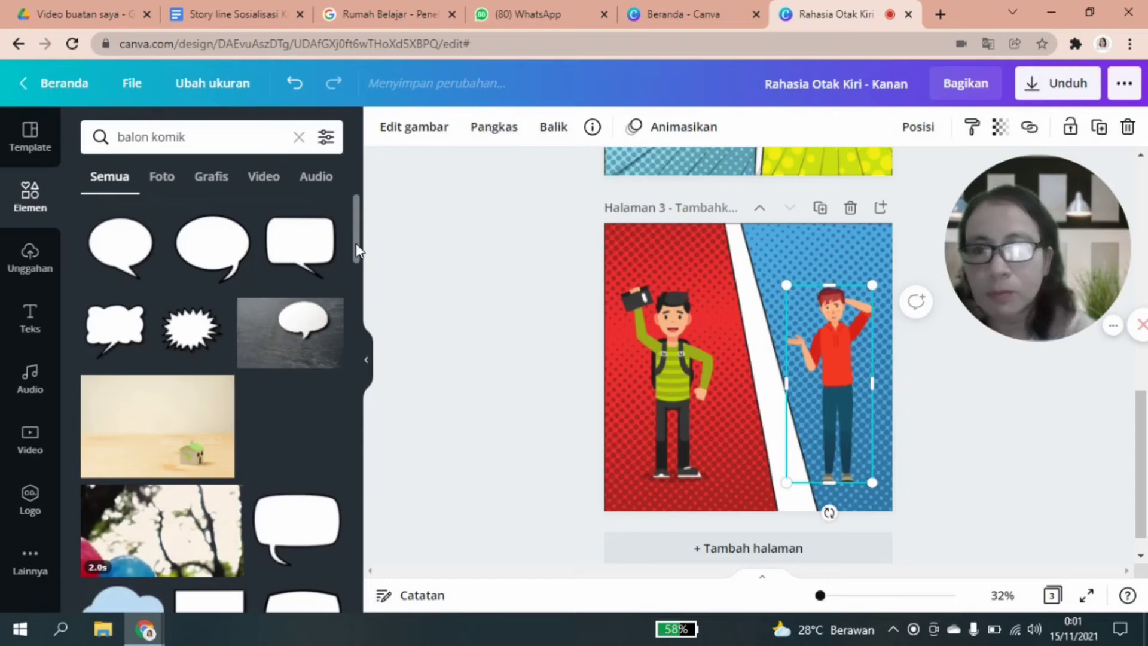
pyautogui.click(128, 263)
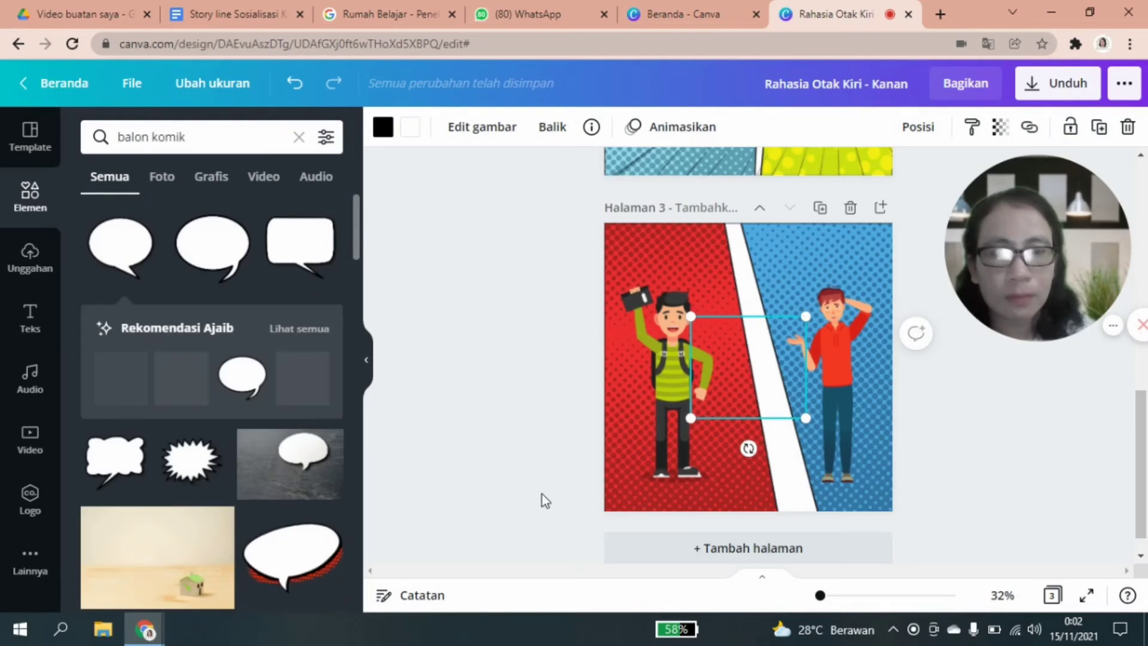
pyautogui.press('Delete')
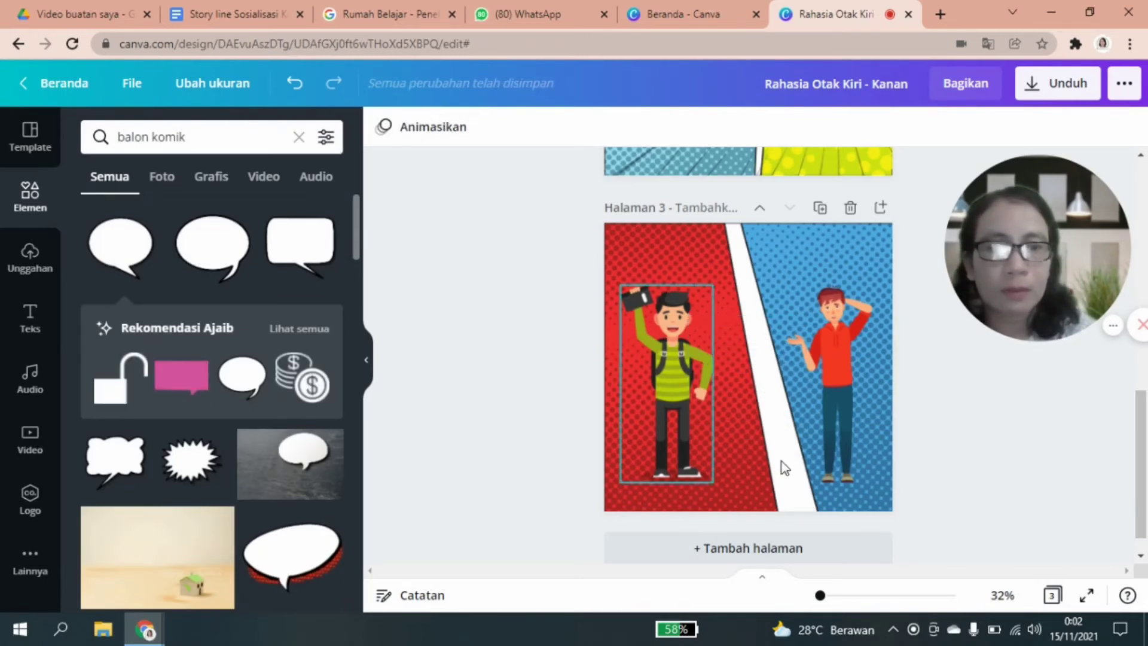
# Duplicate the lower speech balloon from page 2 and place the copy between the two characters on page 3.
pyautogui.scroll(3, 1139, 435)
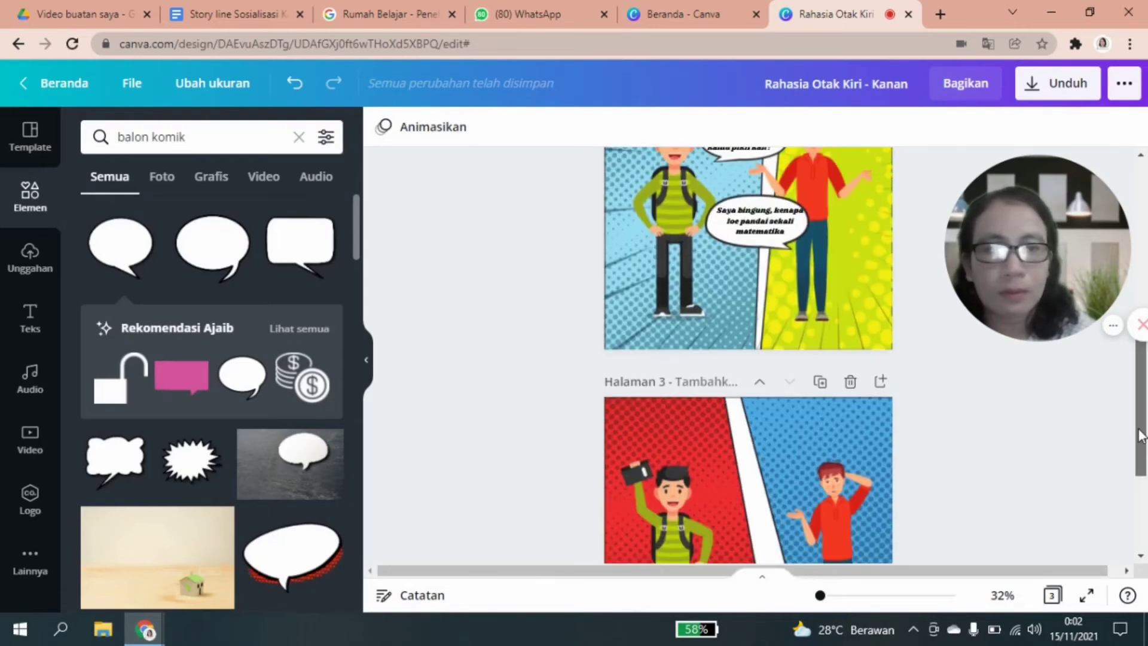
pyautogui.moveTo(1139, 435); pyautogui.dragTo(1138, 465)
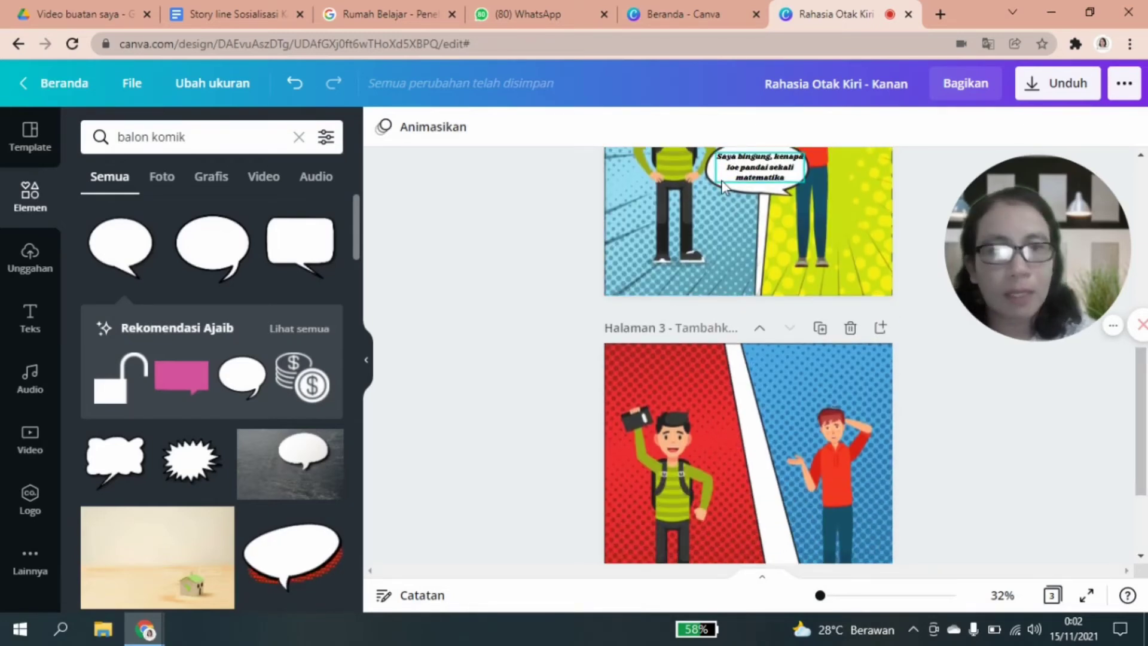
pyautogui.click(781, 193)
pyautogui.click(781, 193)
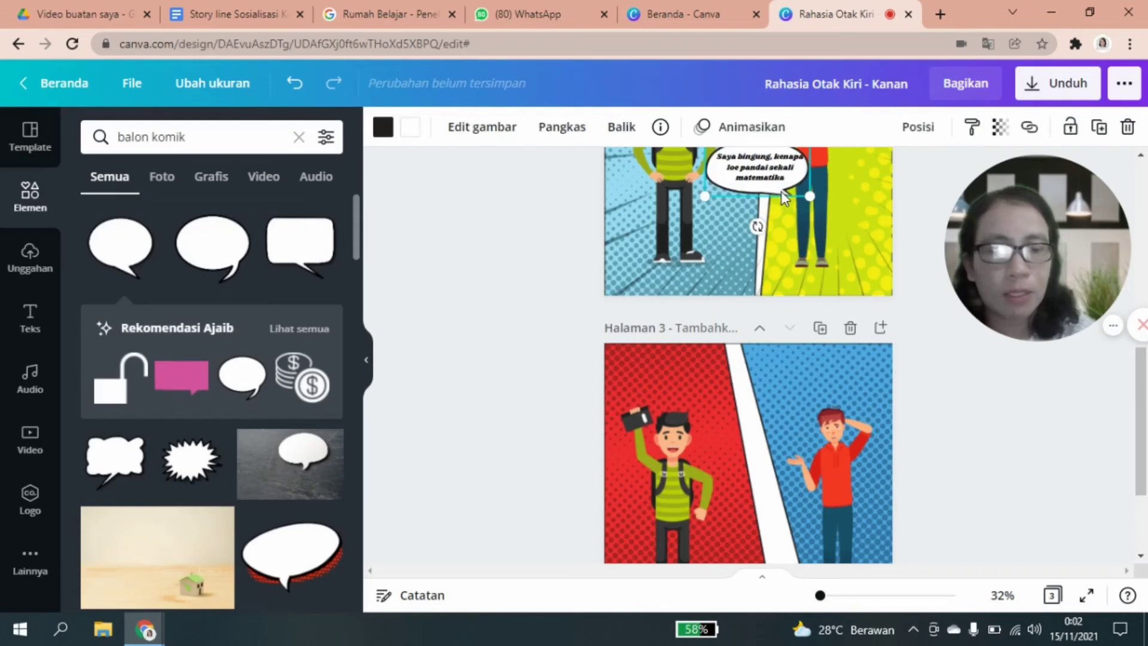
pyautogui.click(1100, 127)
pyautogui.moveTo(756, 179); pyautogui.dragTo(771, 524)
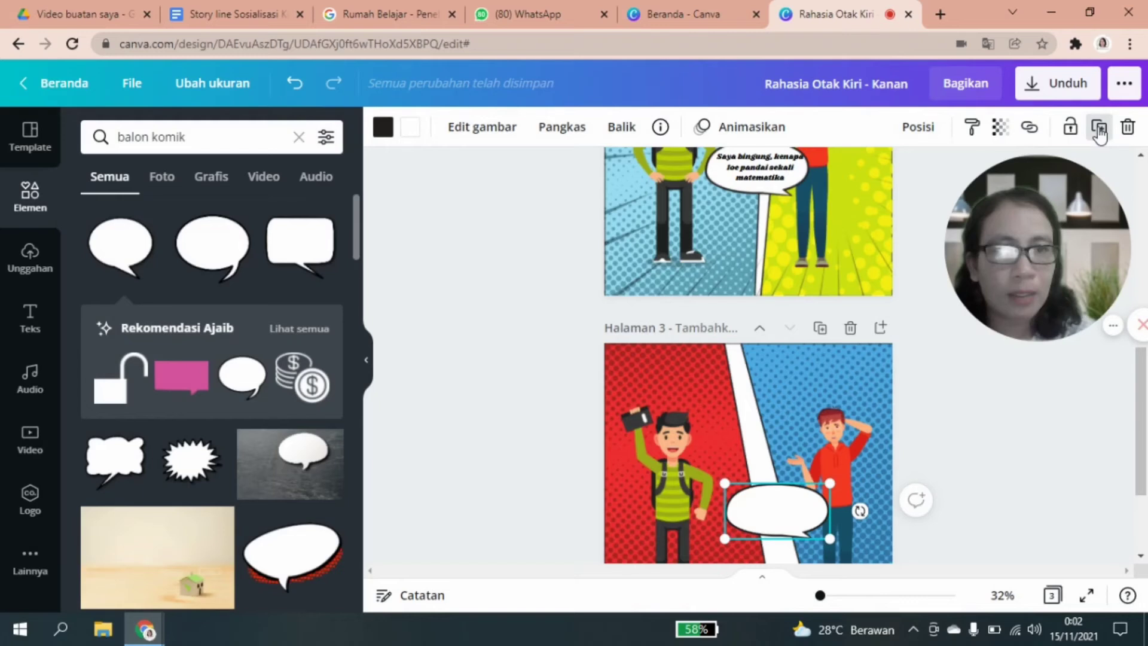
# Place a horizontally flipped copy of the balloon beside the green-shirted character, with the unflipped one above the red-shirted character.
pyautogui.click(1099, 128)
pyautogui.moveTo(766, 526); pyautogui.dragTo(703, 451)
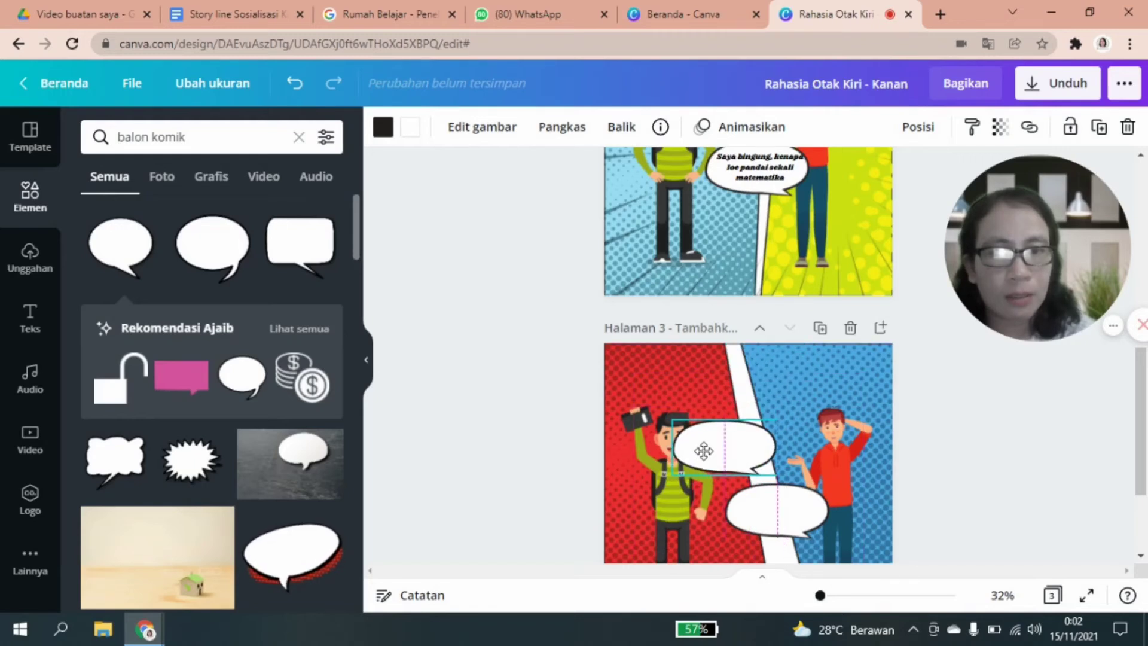
pyautogui.click(620, 133)
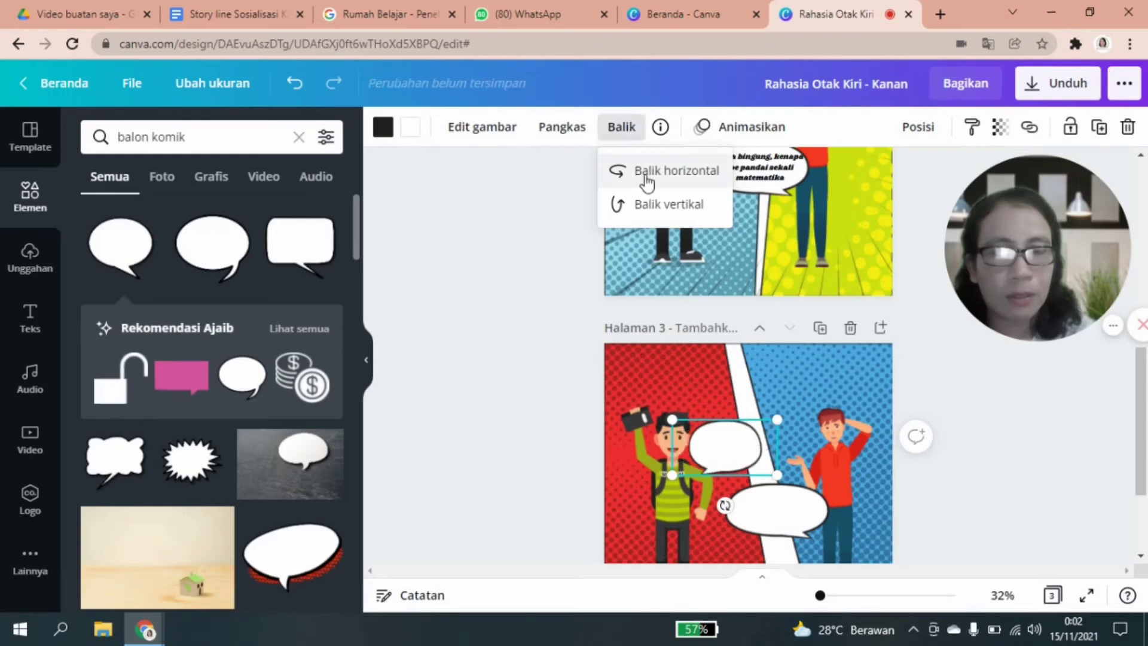
pyautogui.moveTo(780, 487); pyautogui.dragTo(768, 511)
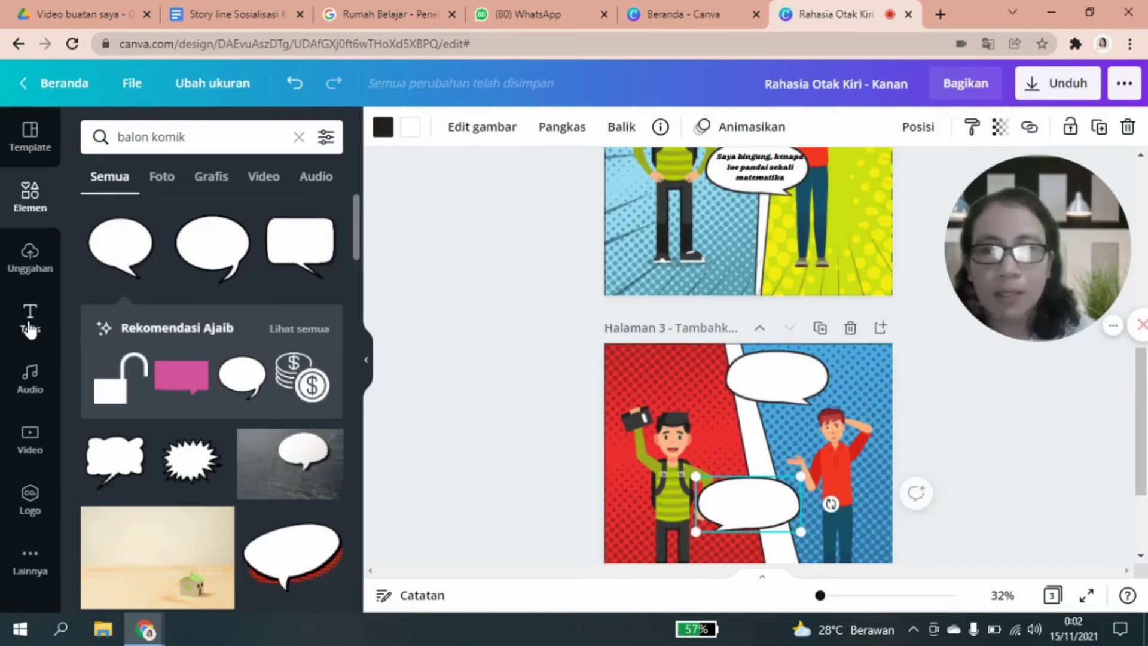
# Add a subheading text to page 3 reading "apa saya tidak punya otak ?".
pyautogui.click(30, 328)
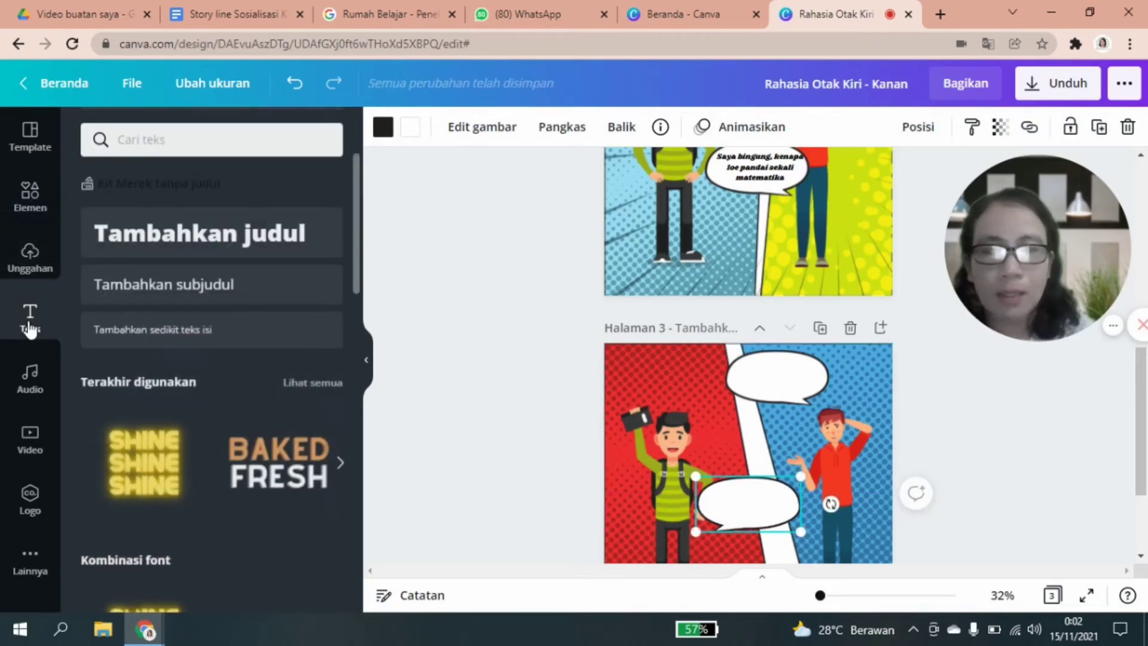
pyautogui.click(259, 298)
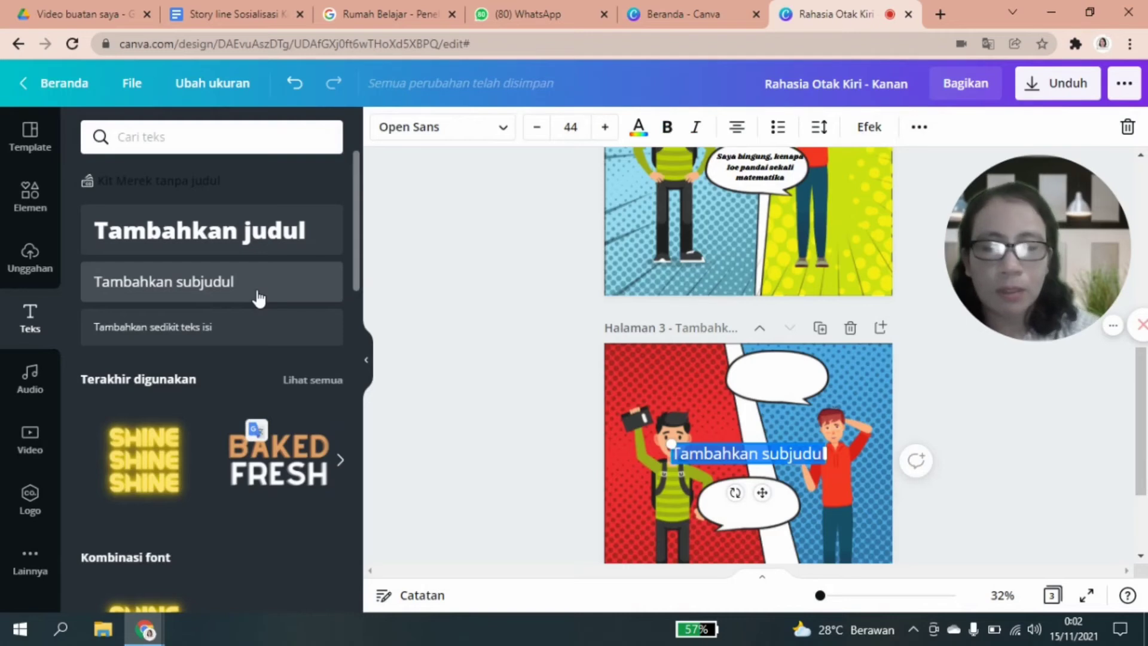
pyautogui.write('apa saya tidak punya d')
pyautogui.press('BackSpace')
pyautogui.write('otak')
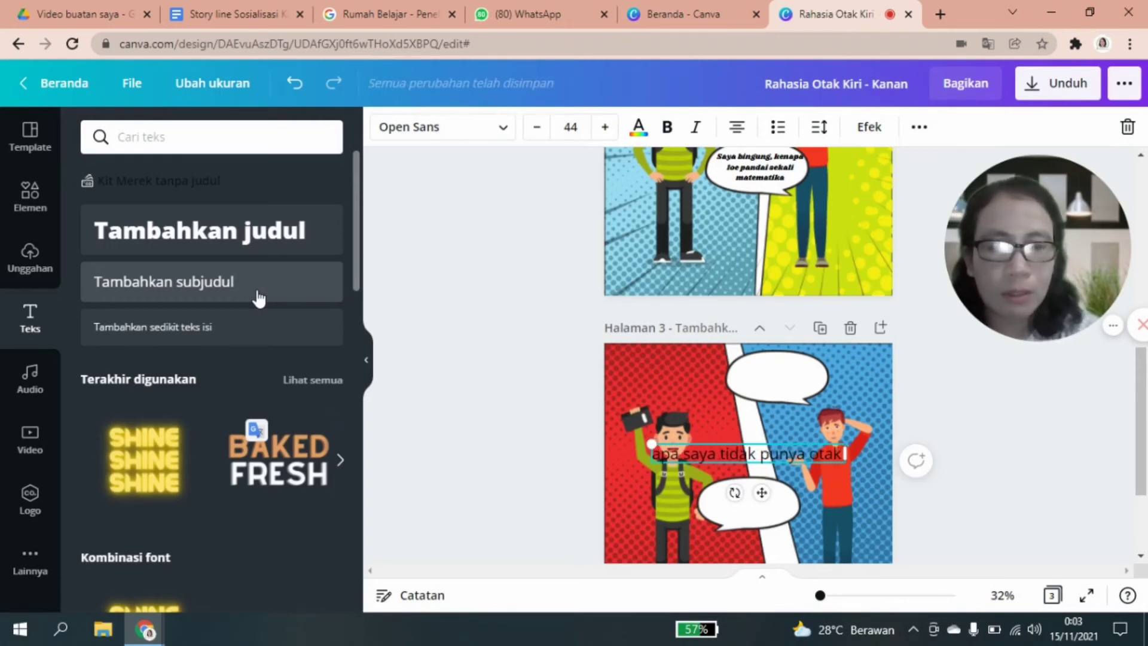
pyautogui.write(' ?')
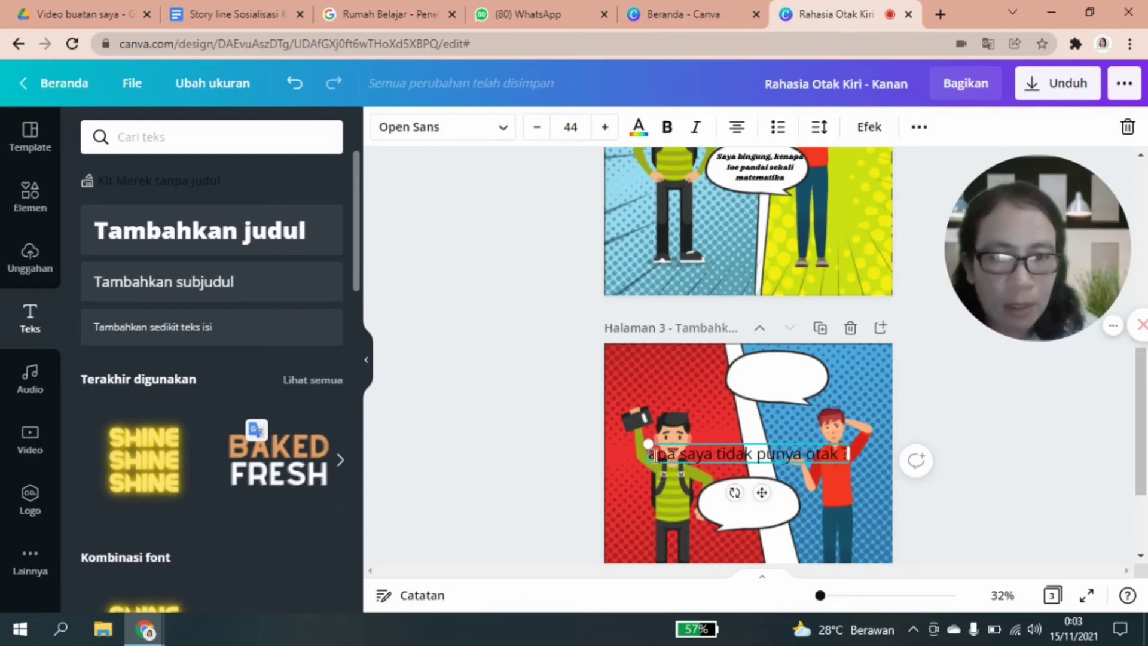
# Format the whole "apa saya tidak punya otak ?" text as bold, size 39, and change its font to Shrikhand.
pyautogui.moveTo(657, 455); pyautogui.dragTo(696, 456)
pyautogui.moveTo(846, 473); pyautogui.dragTo(843, 473)
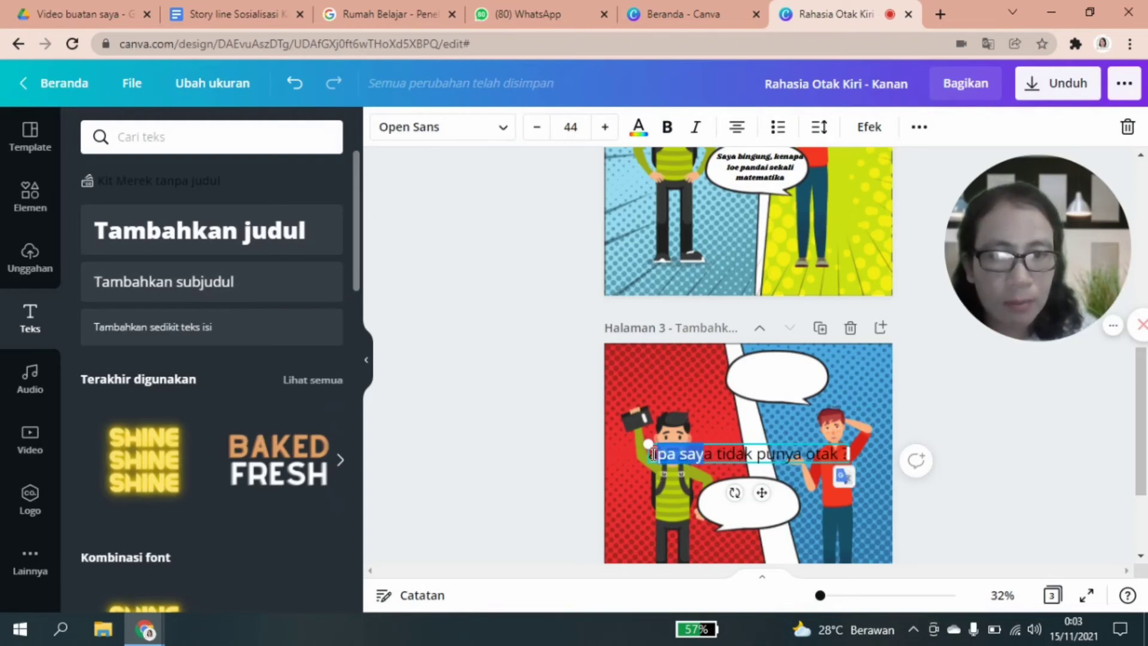
pyautogui.click(653, 455)
pyautogui.moveTo(704, 455); pyautogui.dragTo(711, 455)
pyautogui.moveTo(846, 454); pyautogui.dragTo(842, 454)
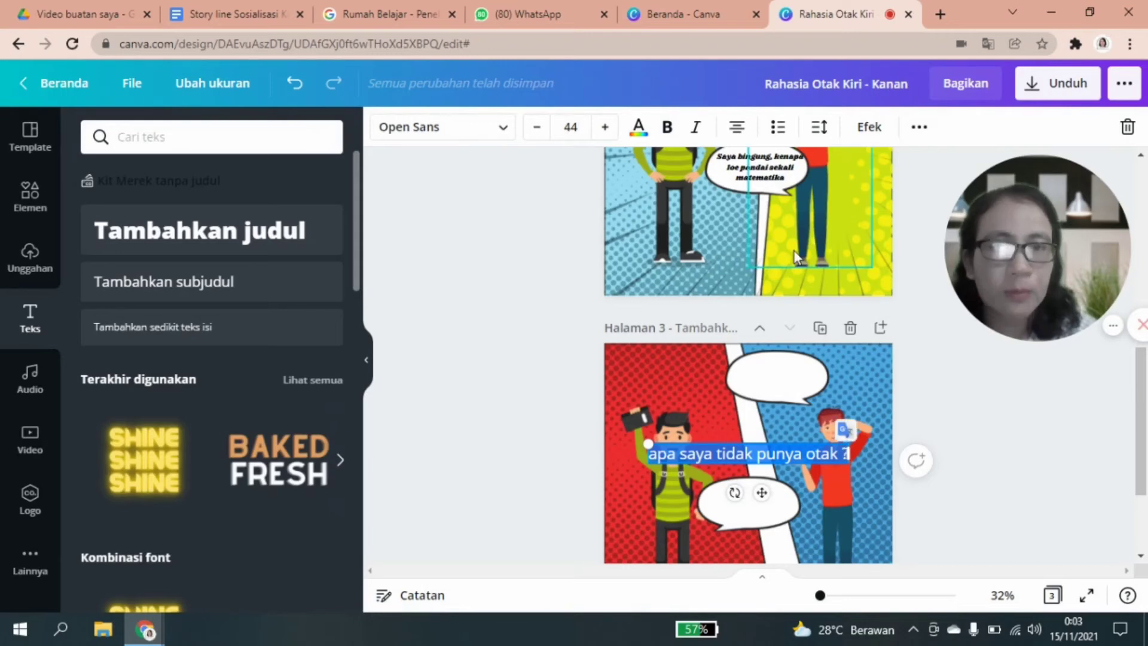
pyautogui.click(666, 133)
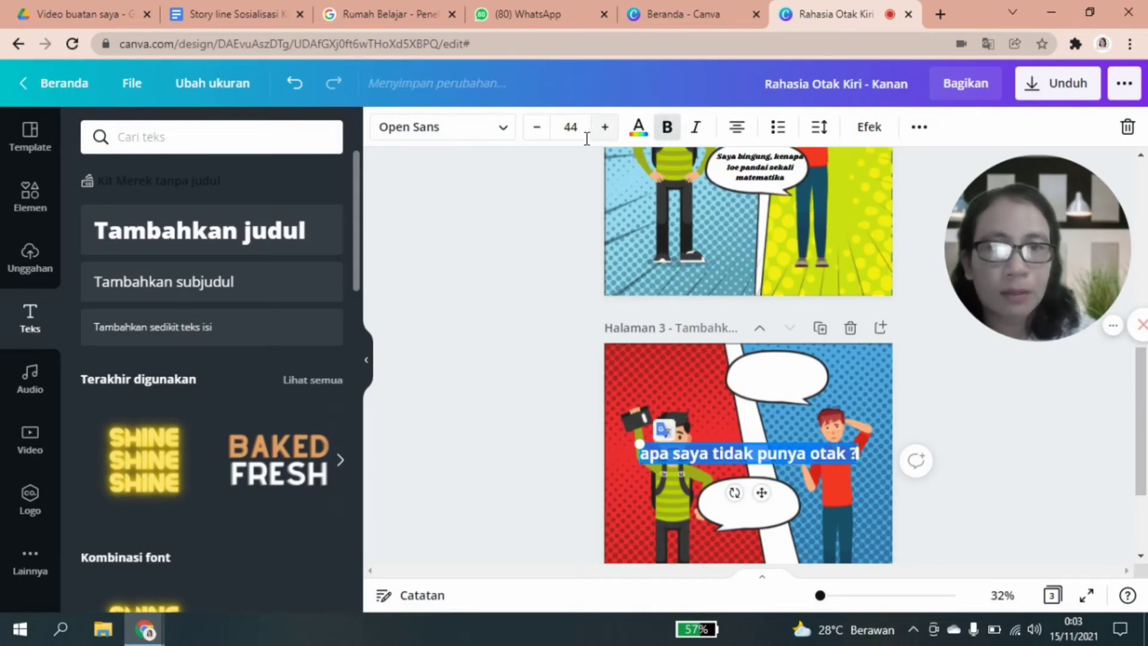
pyautogui.click(536, 126)
pyautogui.click(537, 126)
pyautogui.click(537, 127)
pyautogui.click(537, 126)
pyautogui.click(537, 127)
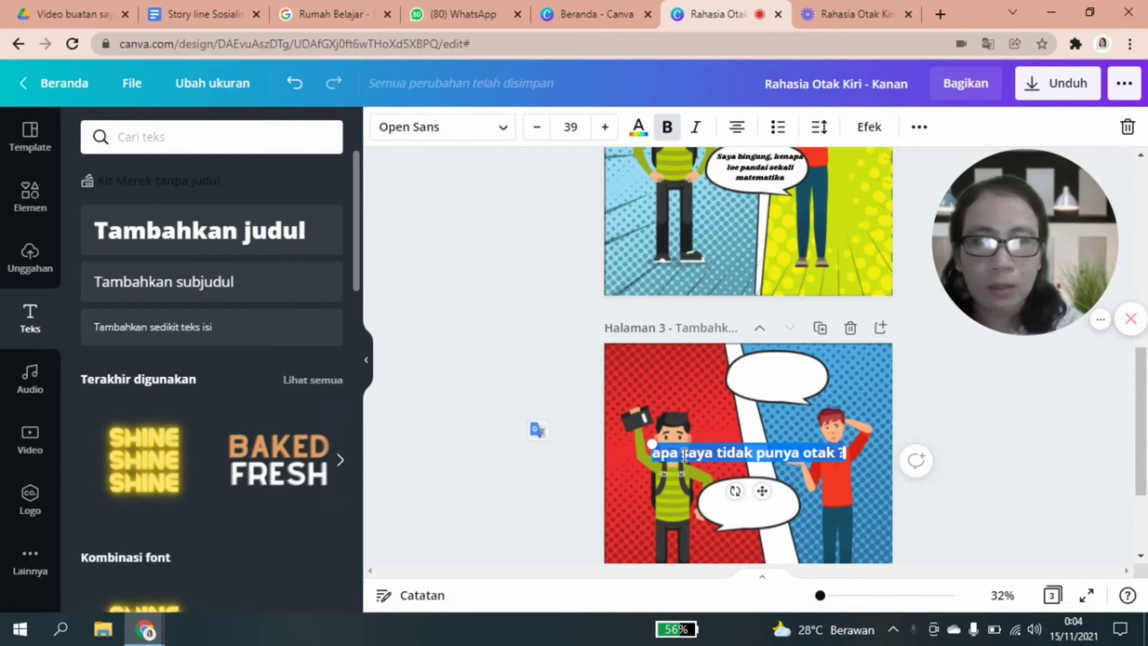
pyautogui.click(504, 129)
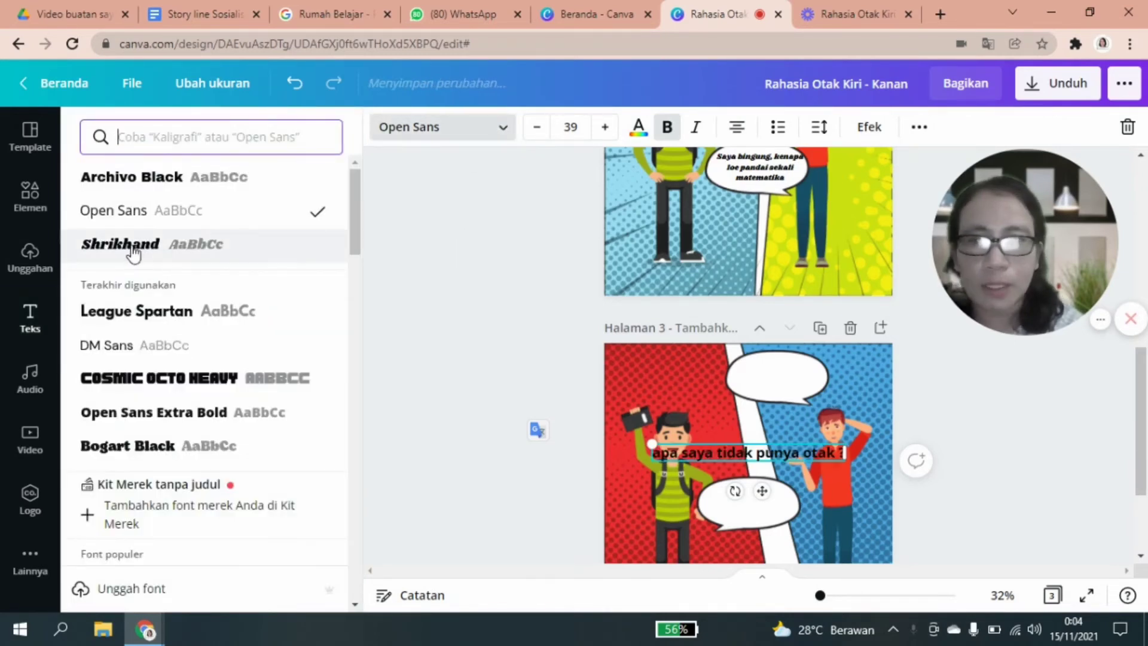
pyautogui.click(132, 251)
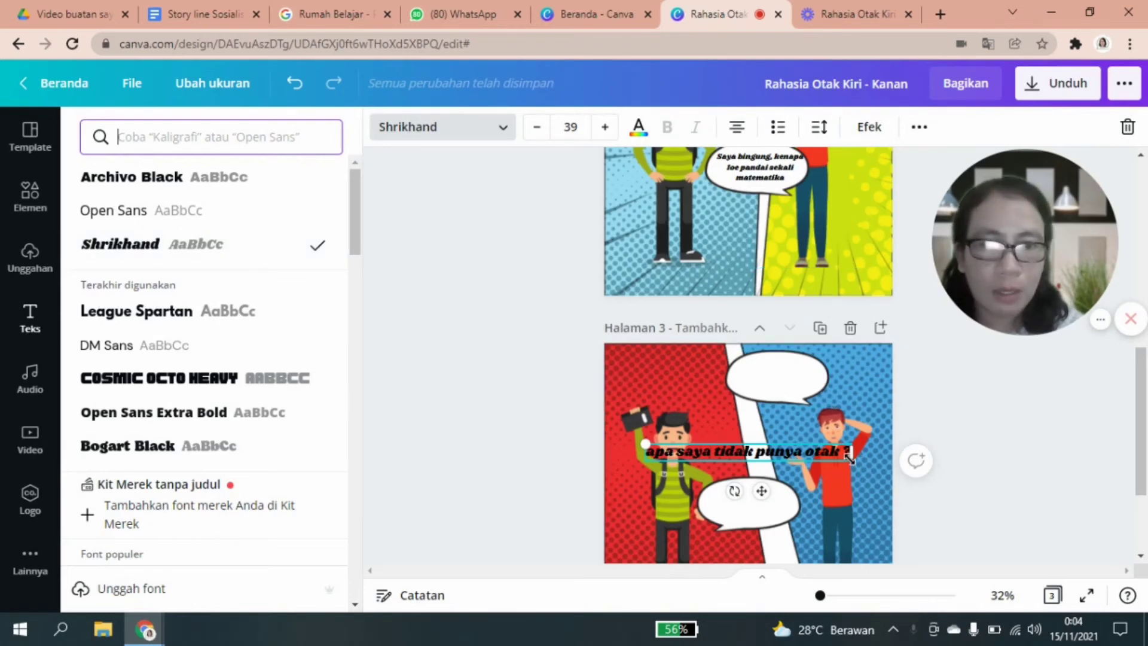
# Scale the text down to size 29.5, break it before "punya", and place it inside the upper balloon.
pyautogui.moveTo(830, 450); pyautogui.dragTo(731, 450)
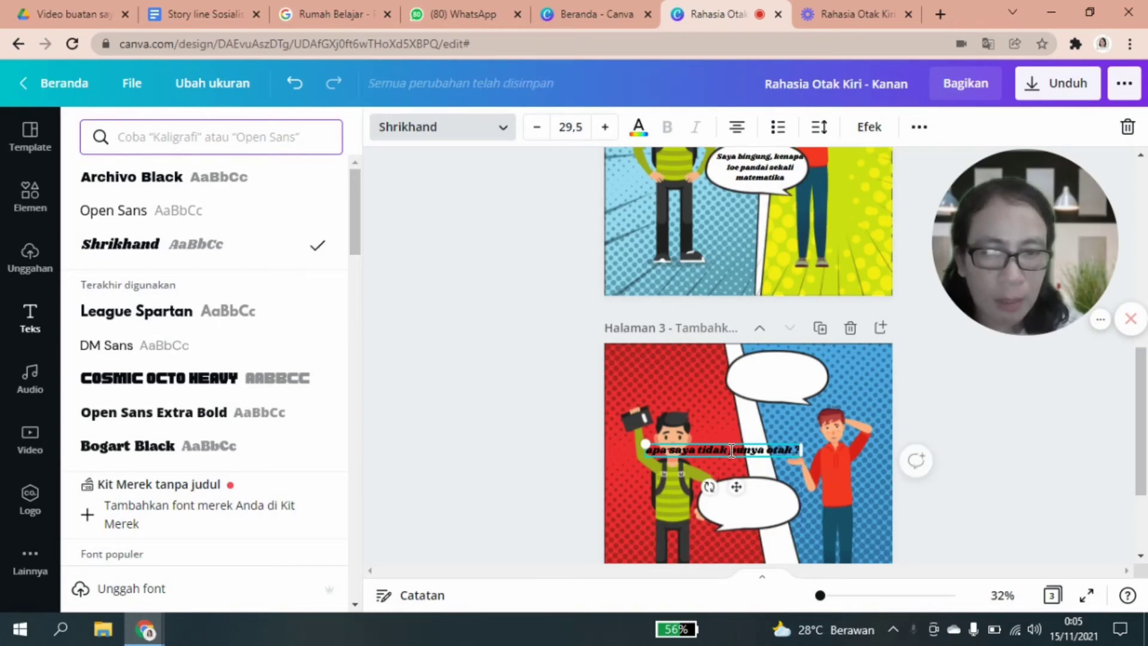
pyautogui.press('Return')
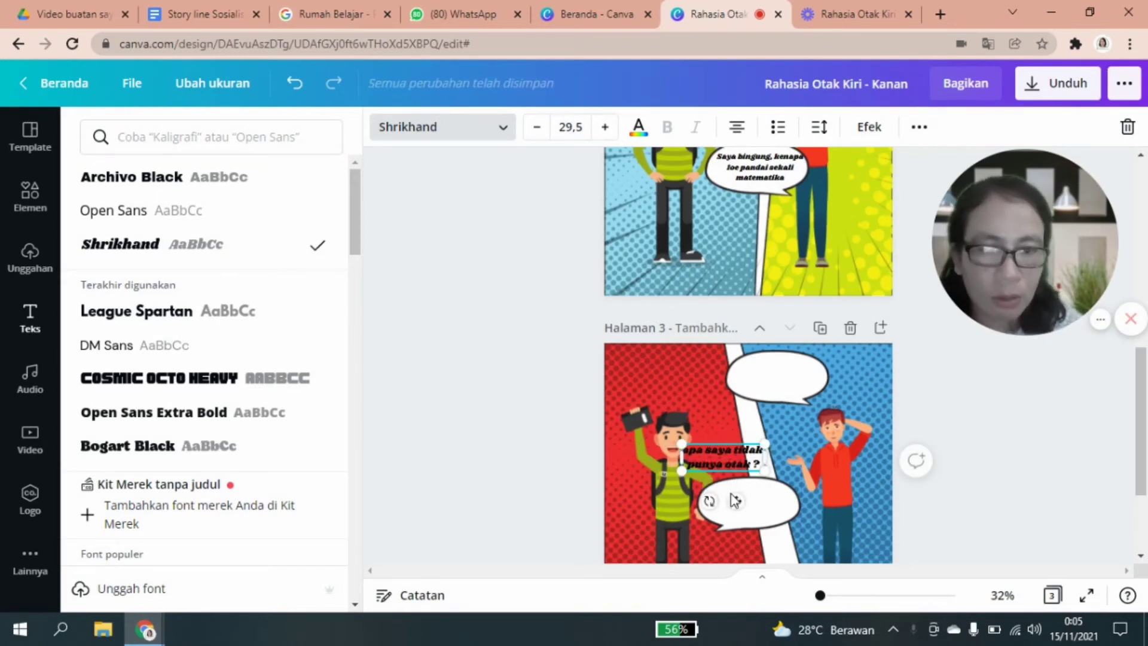
pyautogui.moveTo(736, 502); pyautogui.dragTo(786, 423)
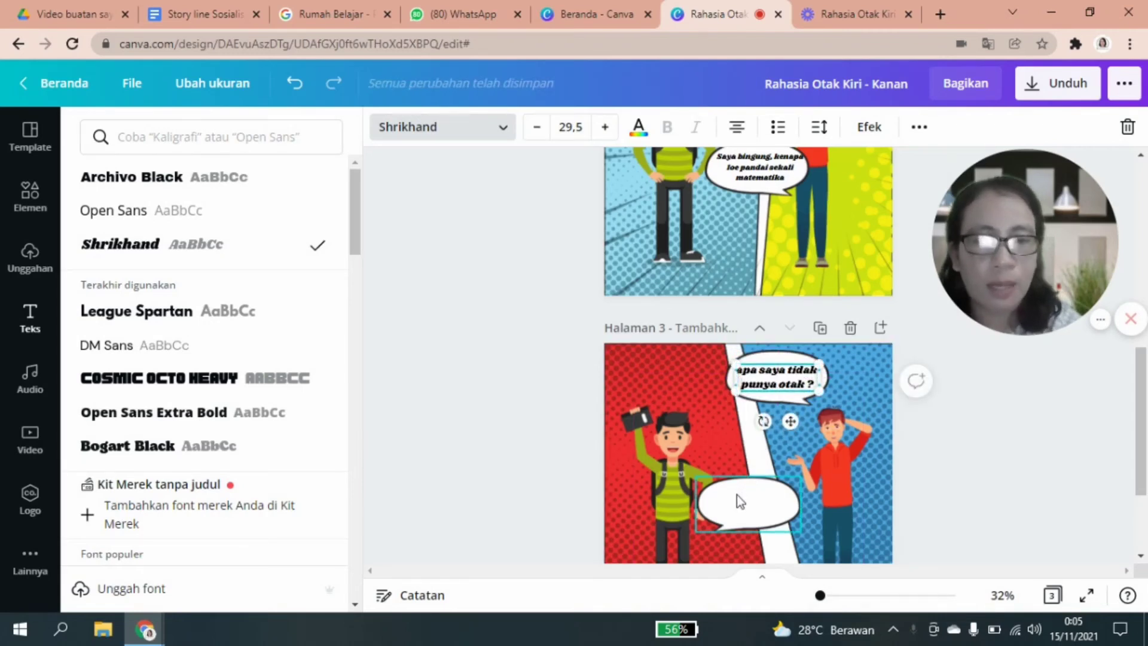
# Reduce the font size of the second line, "punya otak ?", to 20.5.
pyautogui.click(537, 131)
pyautogui.click(537, 130)
pyautogui.click(537, 130)
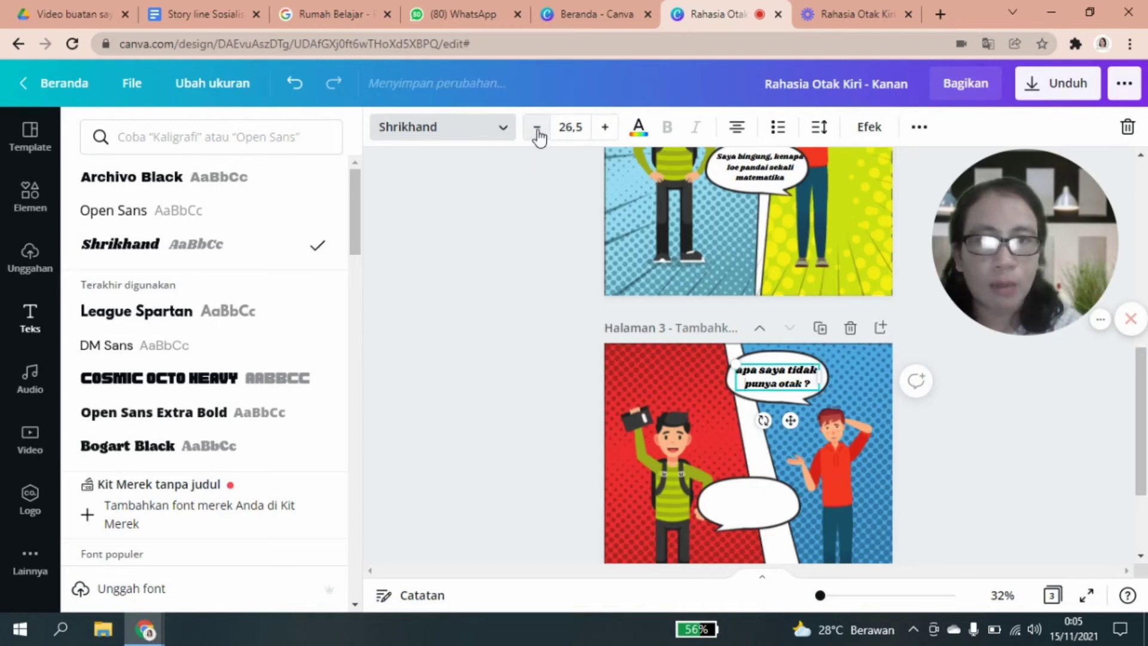
pyautogui.click(537, 130)
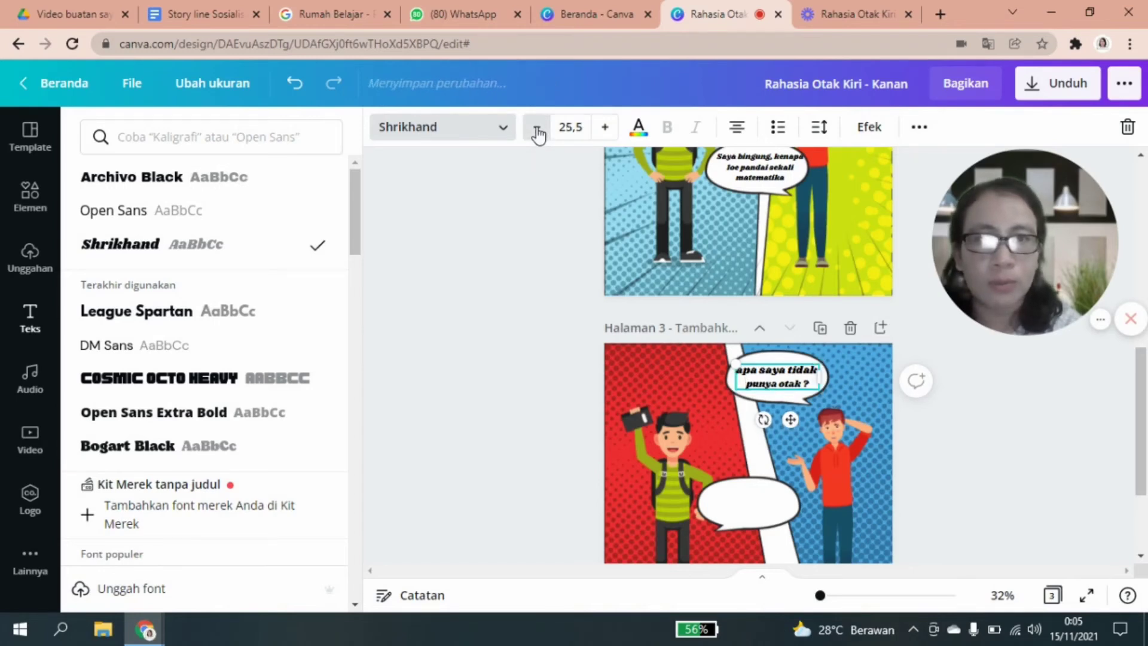
pyautogui.click(537, 132)
pyautogui.click(538, 131)
pyautogui.click(537, 132)
pyautogui.click(537, 131)
pyautogui.click(538, 131)
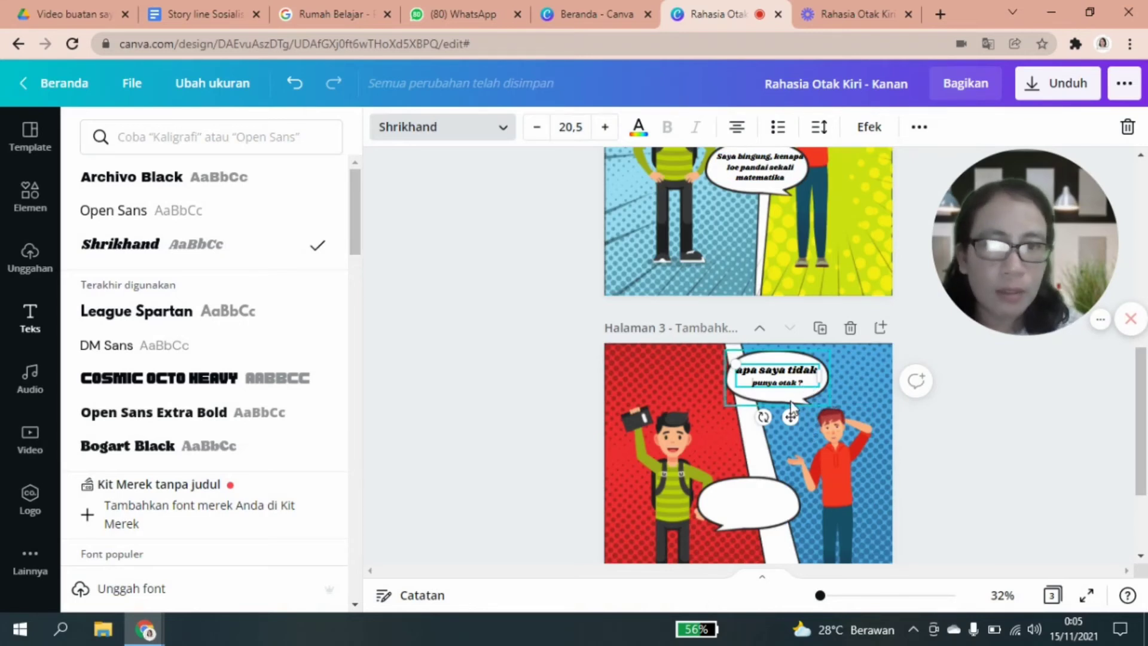
# Shrink the upper speech balloon on page 3 to fit more closely around its text.
pyautogui.click(827, 351)
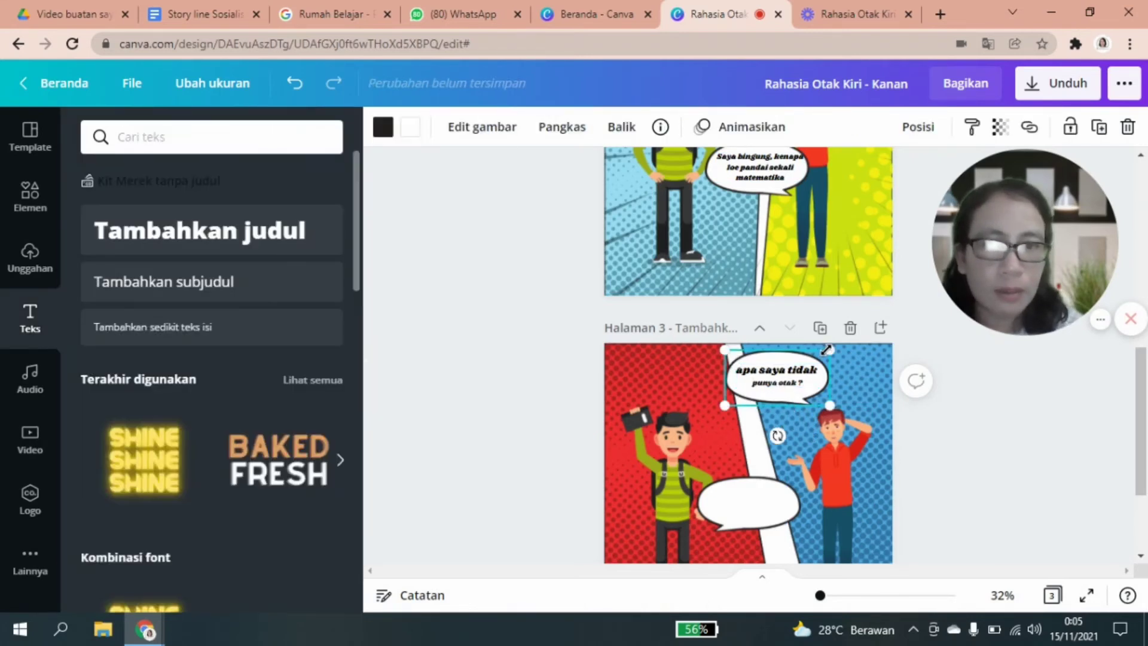
pyautogui.moveTo(822, 403); pyautogui.dragTo(794, 389)
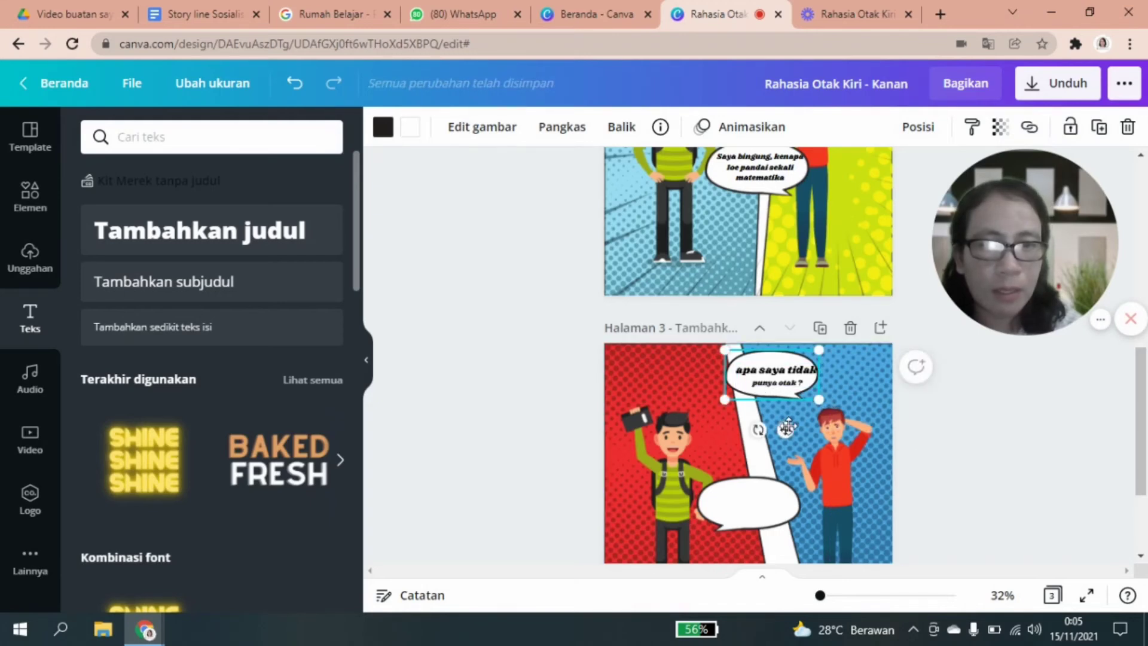
pyautogui.moveTo(788, 427); pyautogui.dragTo(781, 420)
# Add a subheading text on page 3 reading "Kamu kan pandai bernyanyi" followed by the red-shirted boy's name.
pyautogui.click(748, 505)
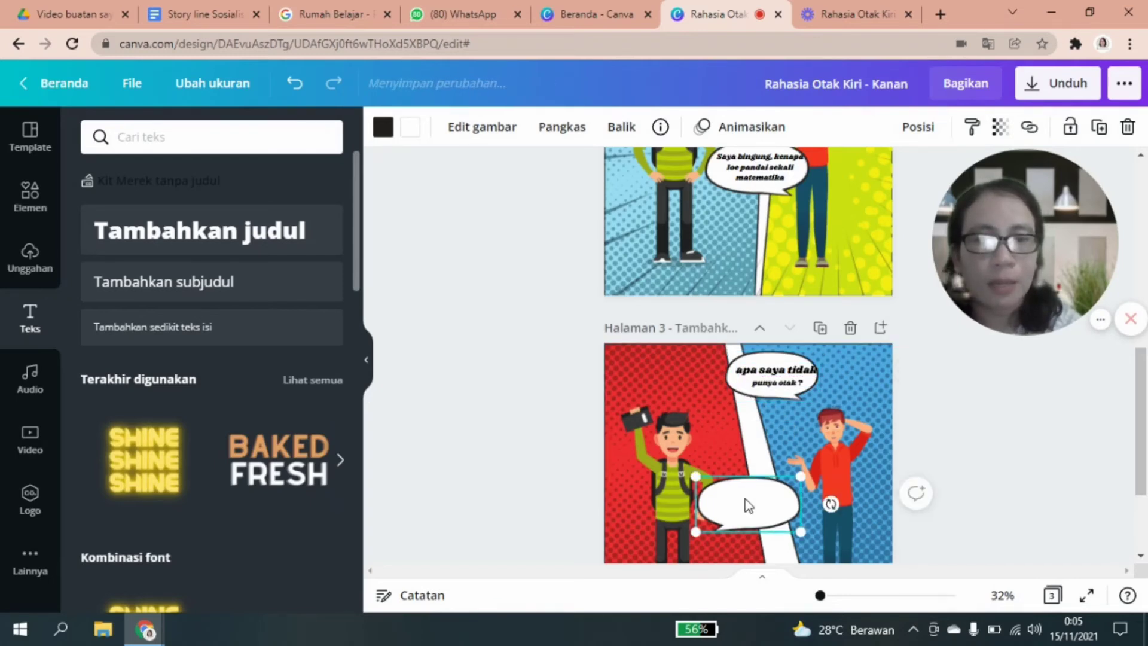
pyautogui.click(241, 290)
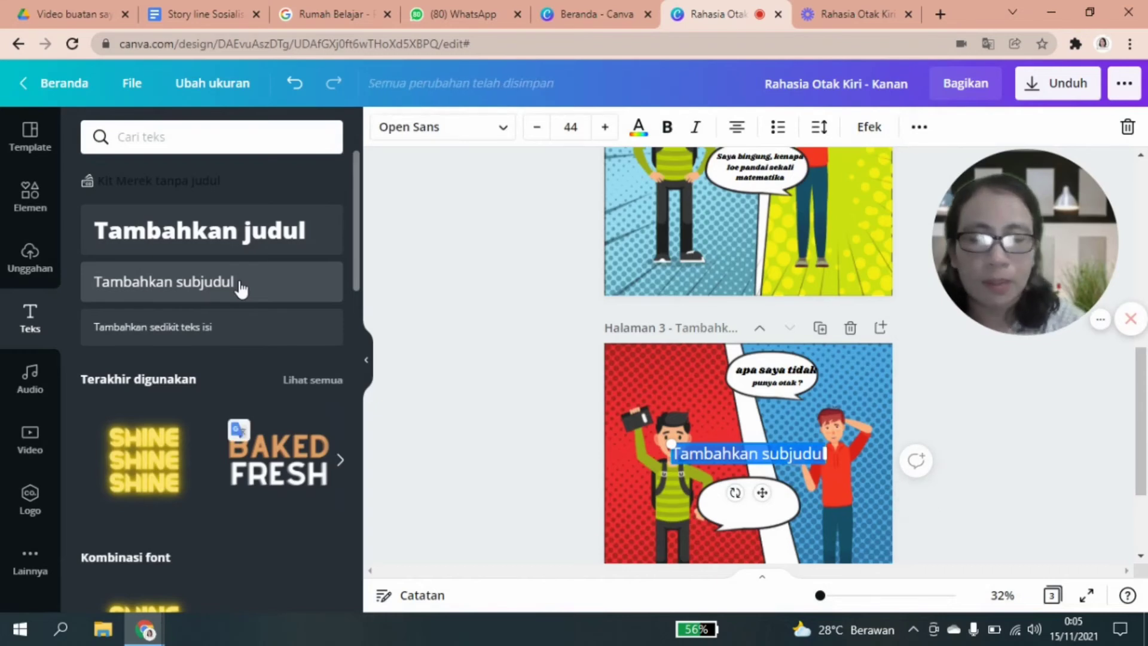
pyautogui.write('Kau')
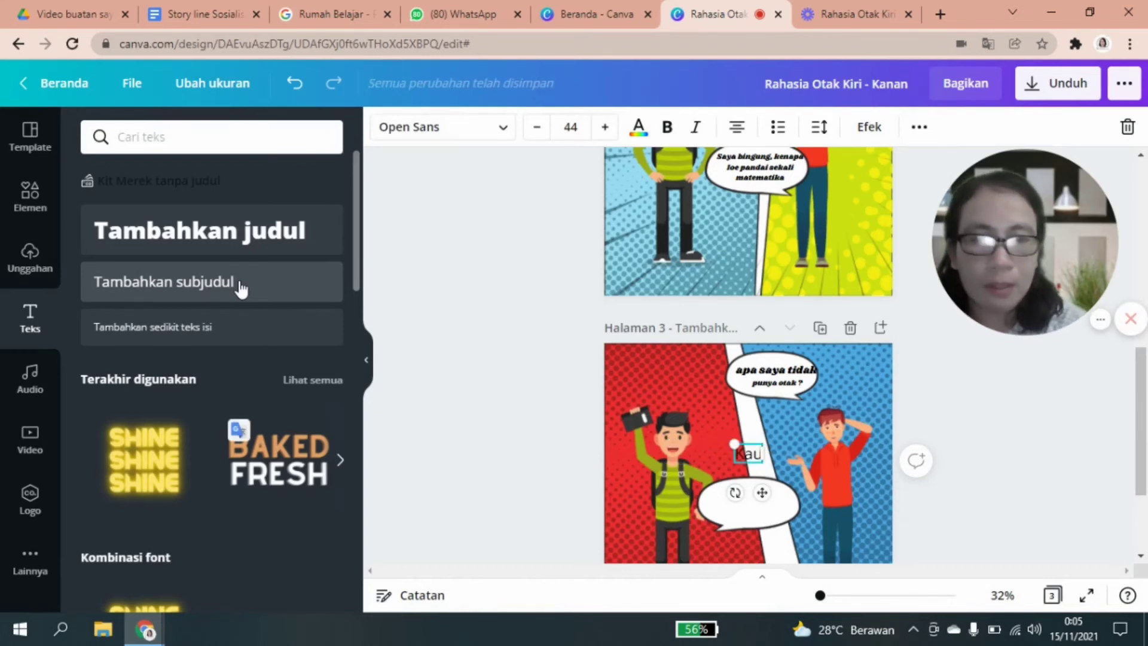
pyautogui.press('BackSpace')
pyautogui.write('mu')
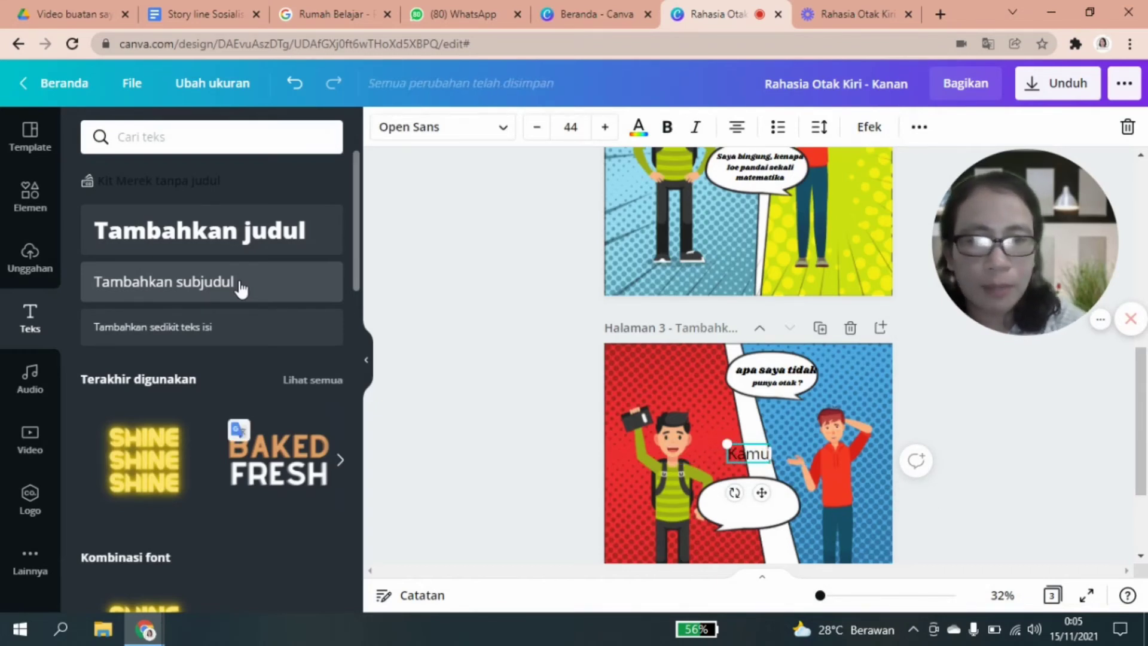
pyautogui.write(' kan')
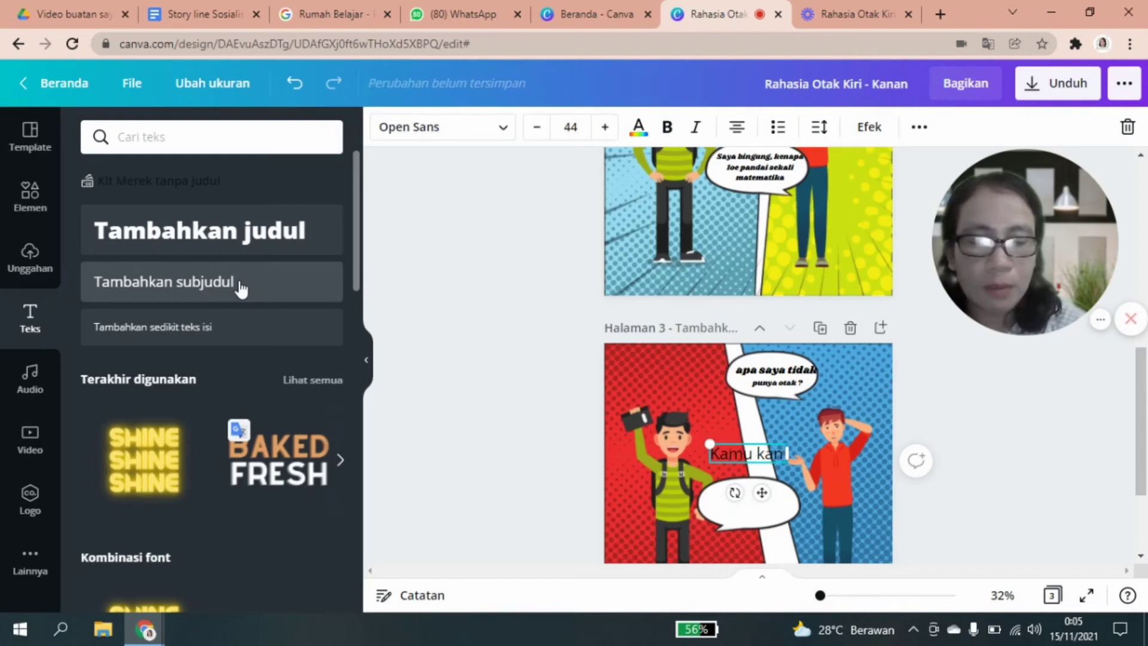
pyautogui.write(' pandai')
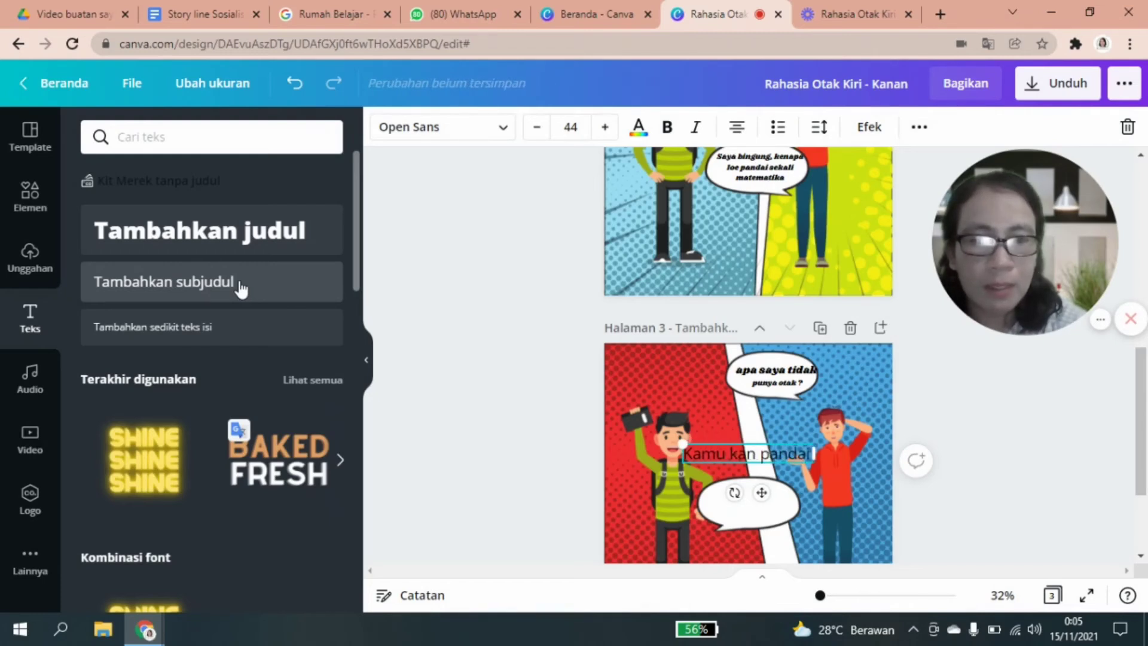
pyautogui.write(' bernya')
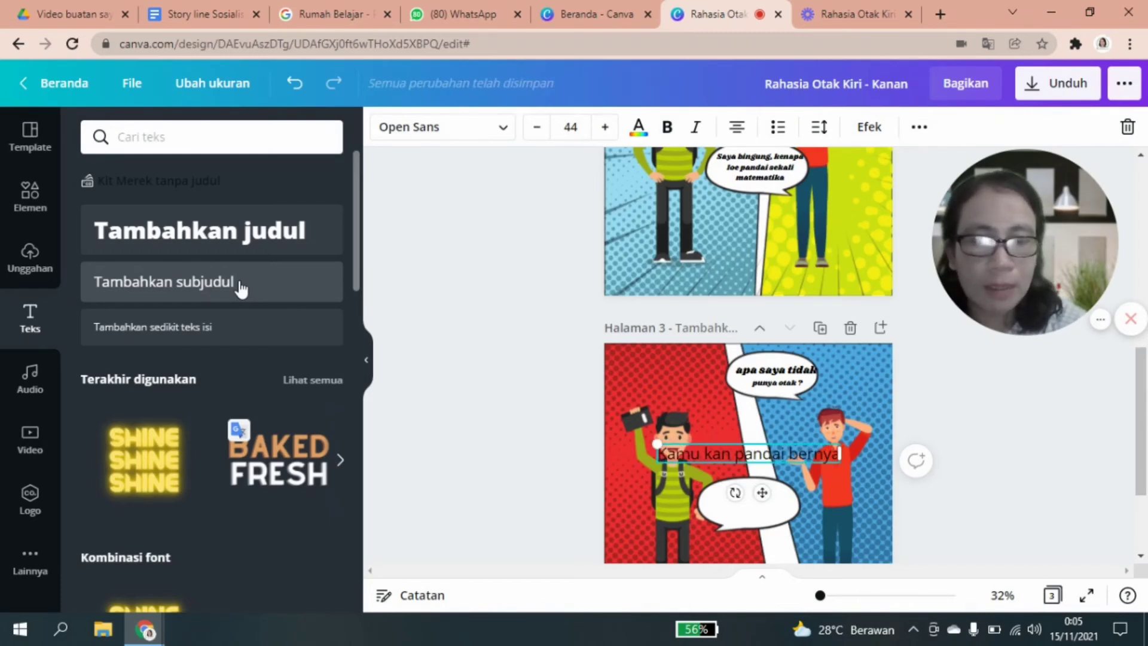
pyautogui.write('nyi')
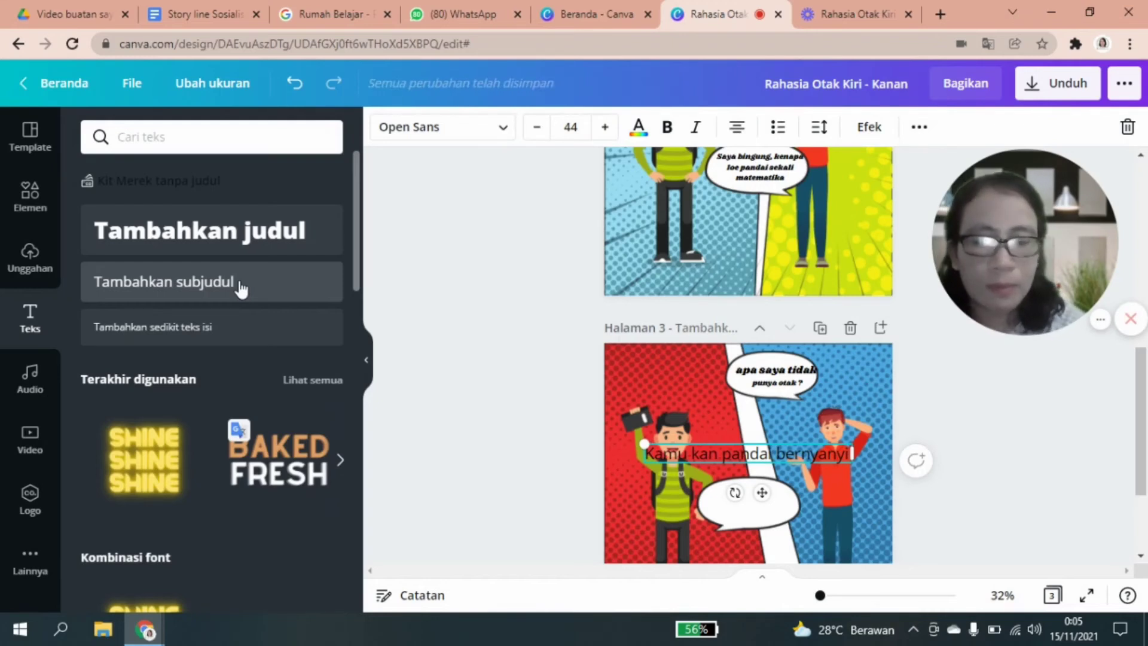
pyautogui.write(' arya')
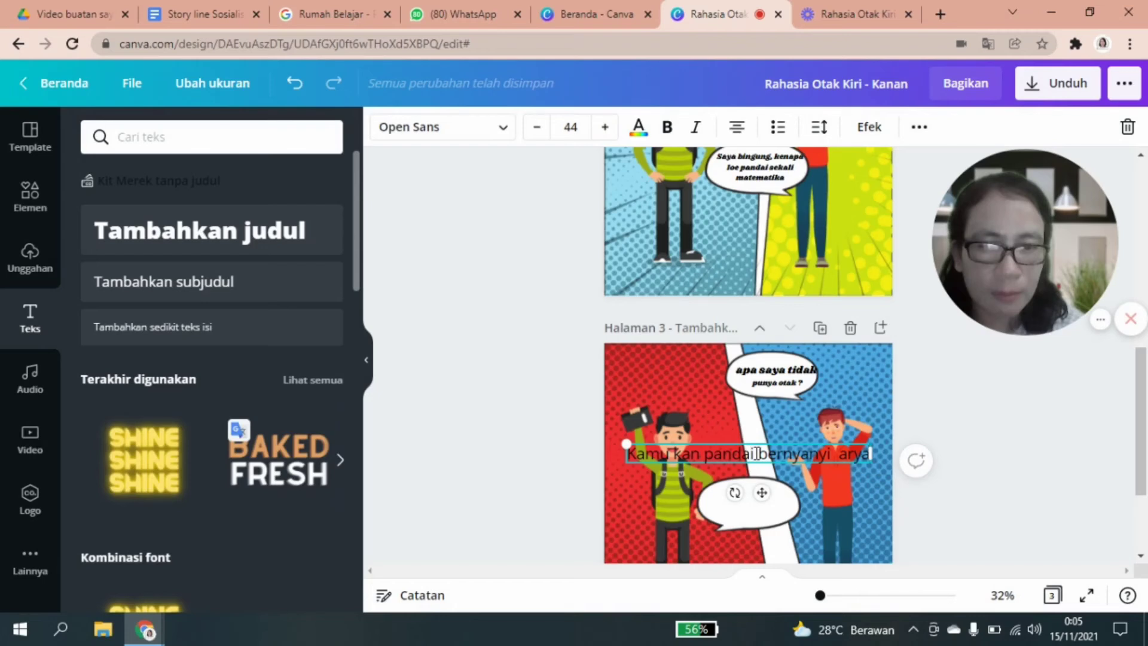
# Make the whole "Kamu kan pandai bernyanyi" text bold and change its font to Shrikhand.
pyautogui.moveTo(629, 456); pyautogui.dragTo(867, 454)
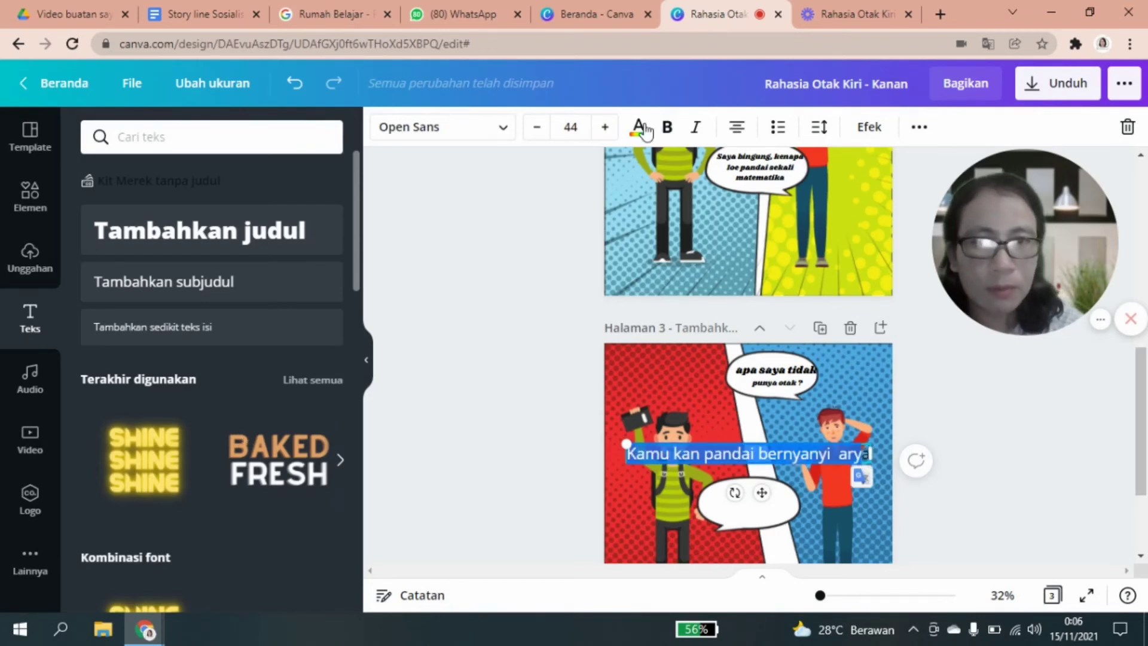
pyautogui.click(666, 126)
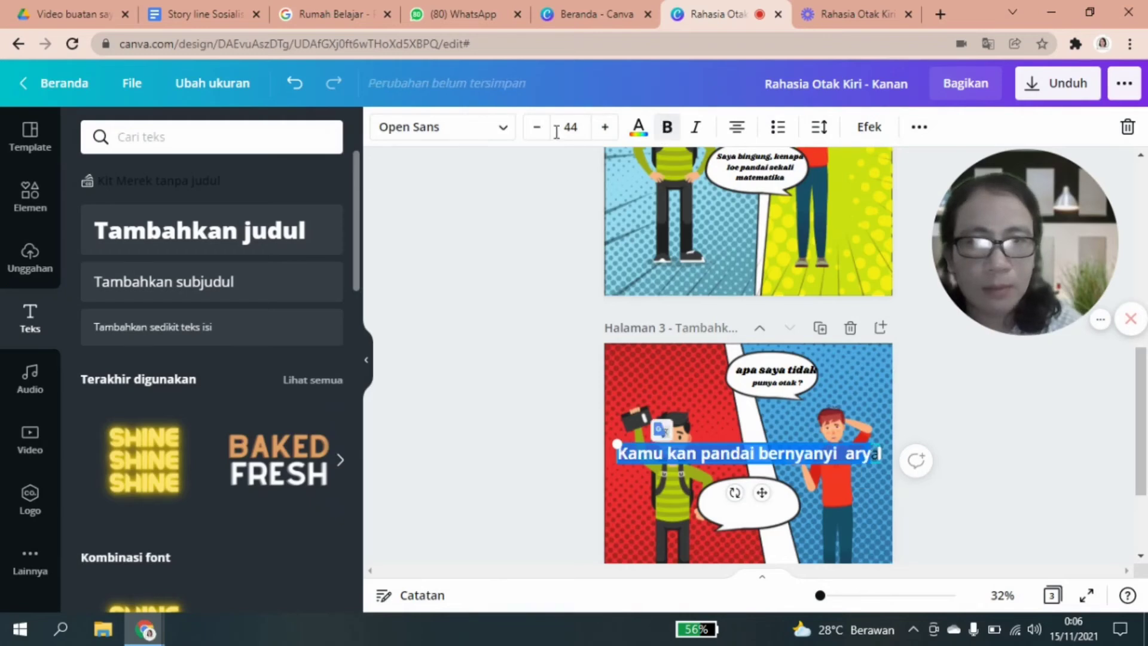
pyautogui.click(501, 133)
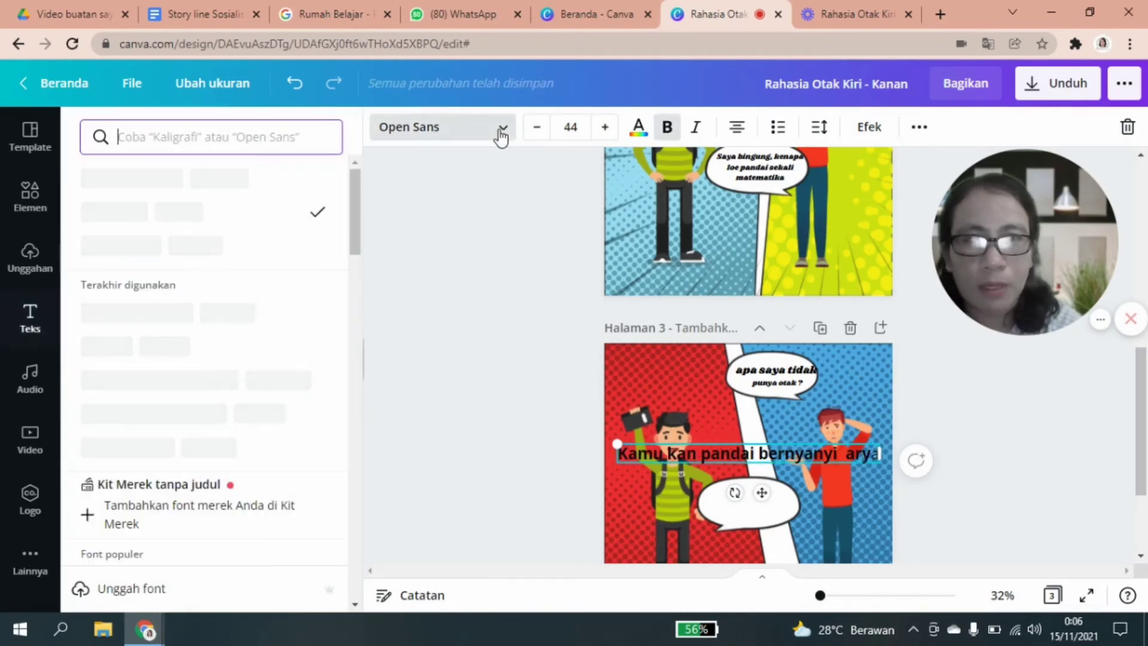
pyautogui.click(139, 257)
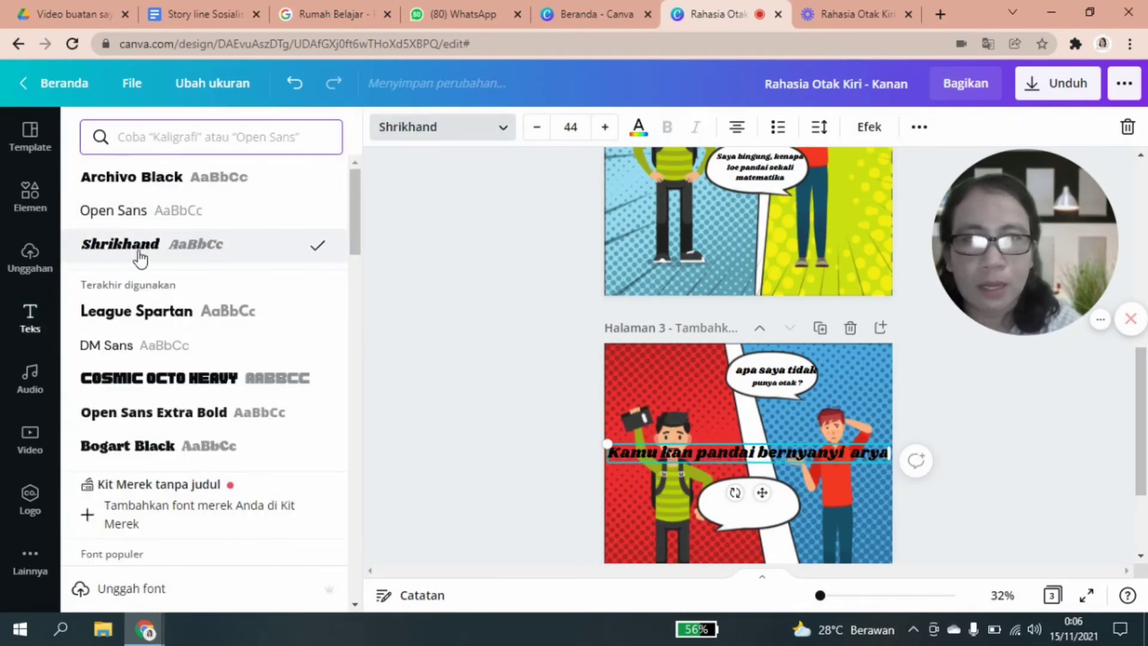
# Reduce the font size of the "Kamu kan pandai bernyanyi" text to 20.
pyautogui.click(542, 135)
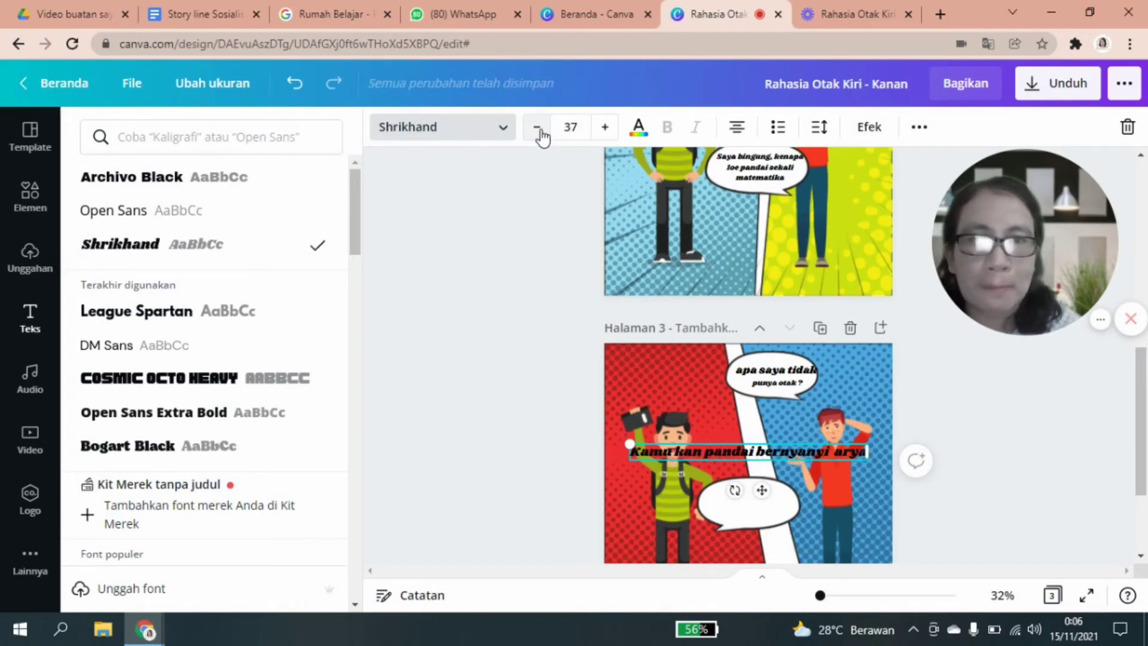
pyautogui.click(542, 135)
pyautogui.click(541, 135)
pyautogui.click(542, 135)
pyautogui.click(542, 135)
pyautogui.click(542, 135)
pyautogui.click(536, 127)
pyautogui.click(537, 127)
pyautogui.click(541, 135)
pyautogui.click(541, 135)
pyautogui.click(542, 135)
pyautogui.click(542, 135)
pyautogui.click(542, 135)
pyautogui.click(542, 135)
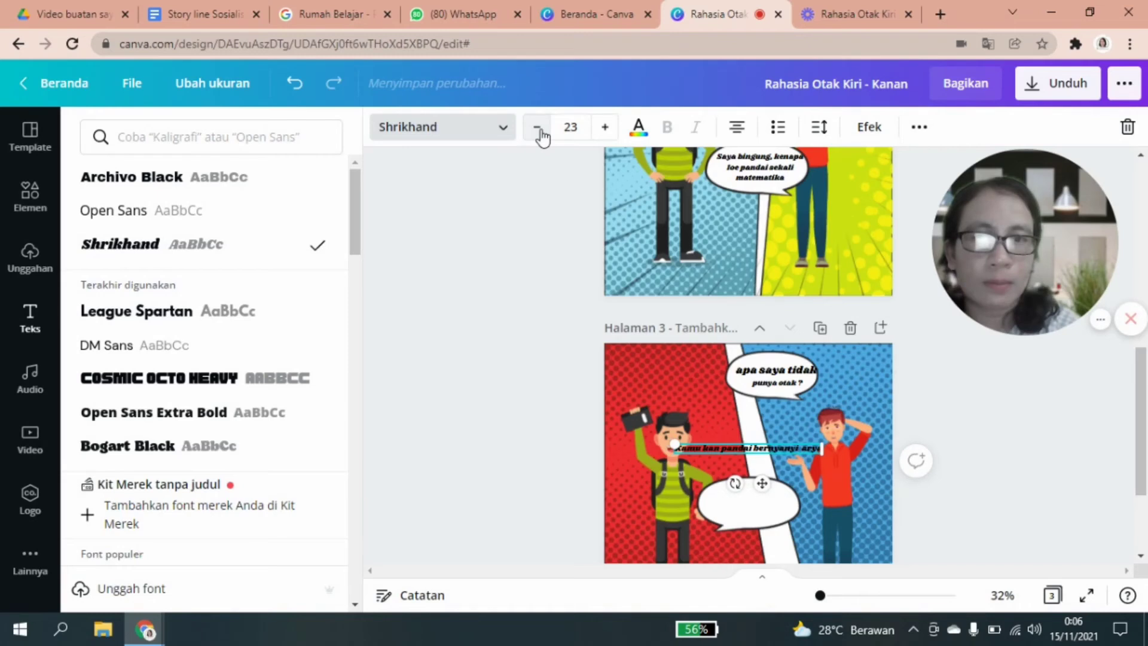
pyautogui.click(541, 135)
pyautogui.click(542, 135)
pyautogui.click(541, 135)
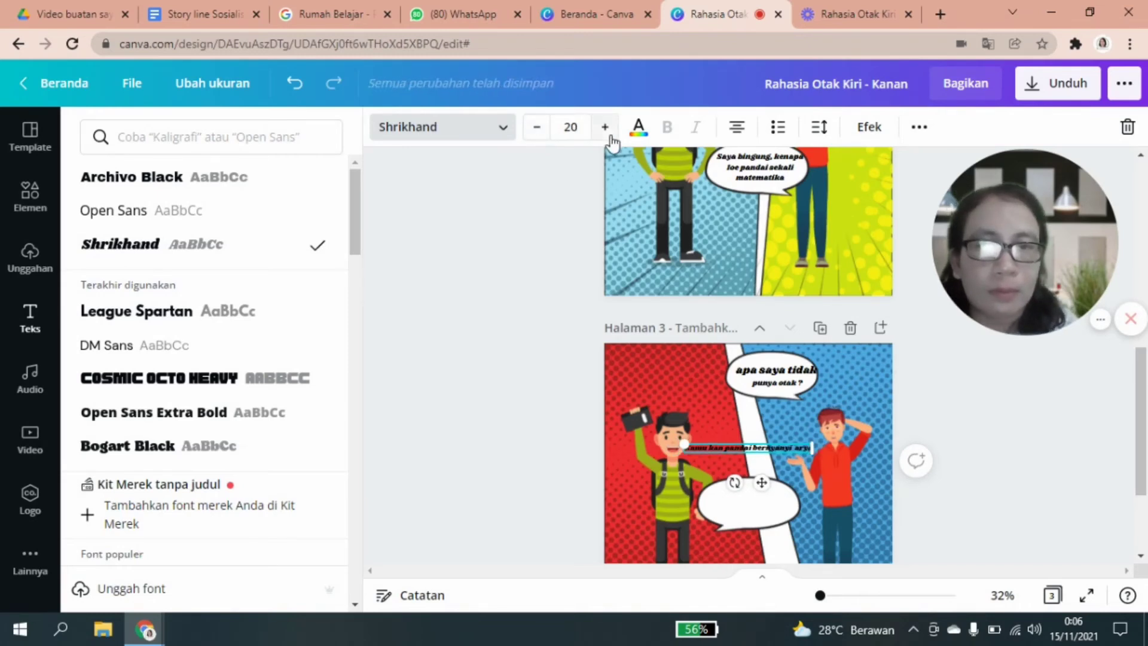
# Break the new text into two lines, place it inside the lower balloon on page 3, and widen its text box slightly.
pyautogui.click(751, 447)
pyautogui.press('Return')
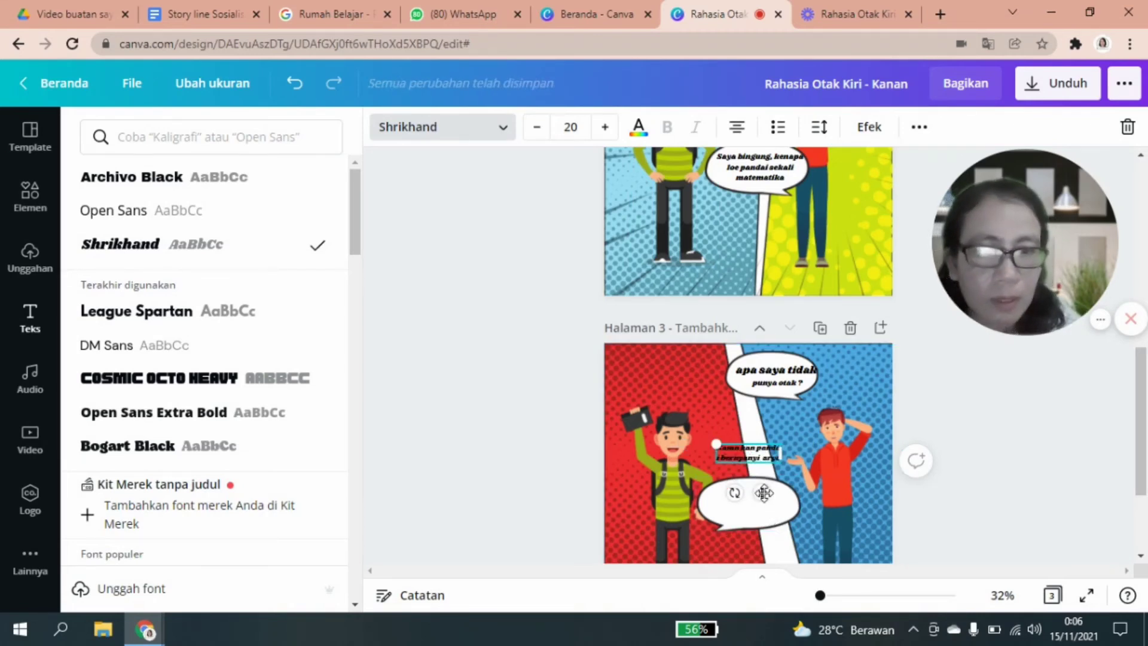
pyautogui.moveTo(763, 499); pyautogui.dragTo(760, 534)
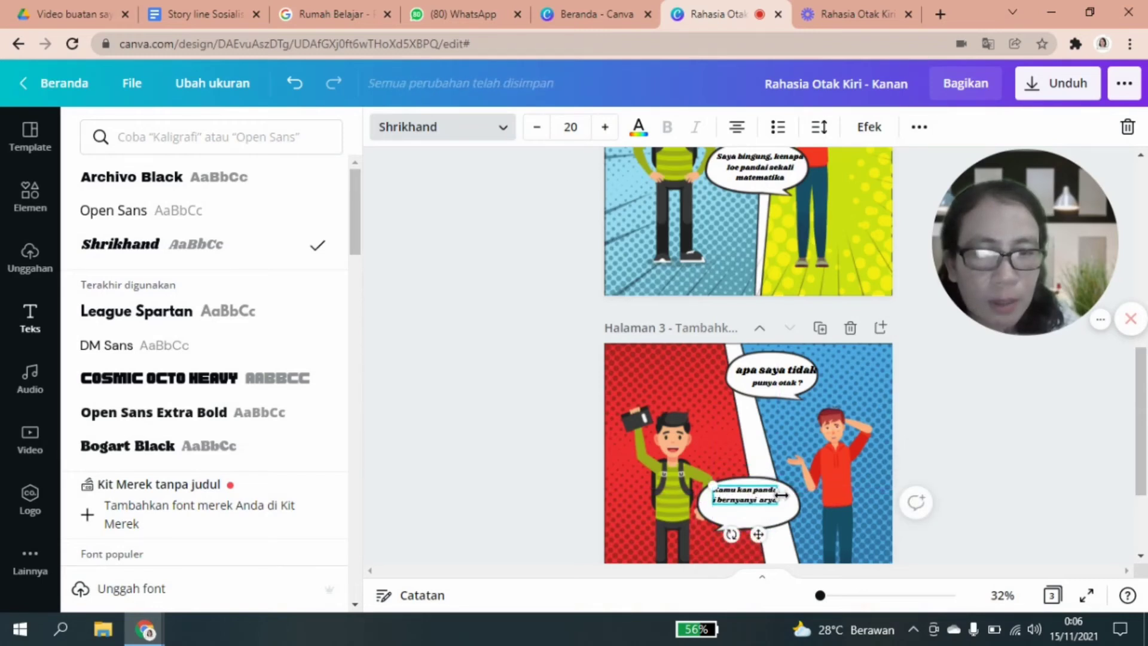
pyautogui.moveTo(781, 495); pyautogui.dragTo(789, 496)
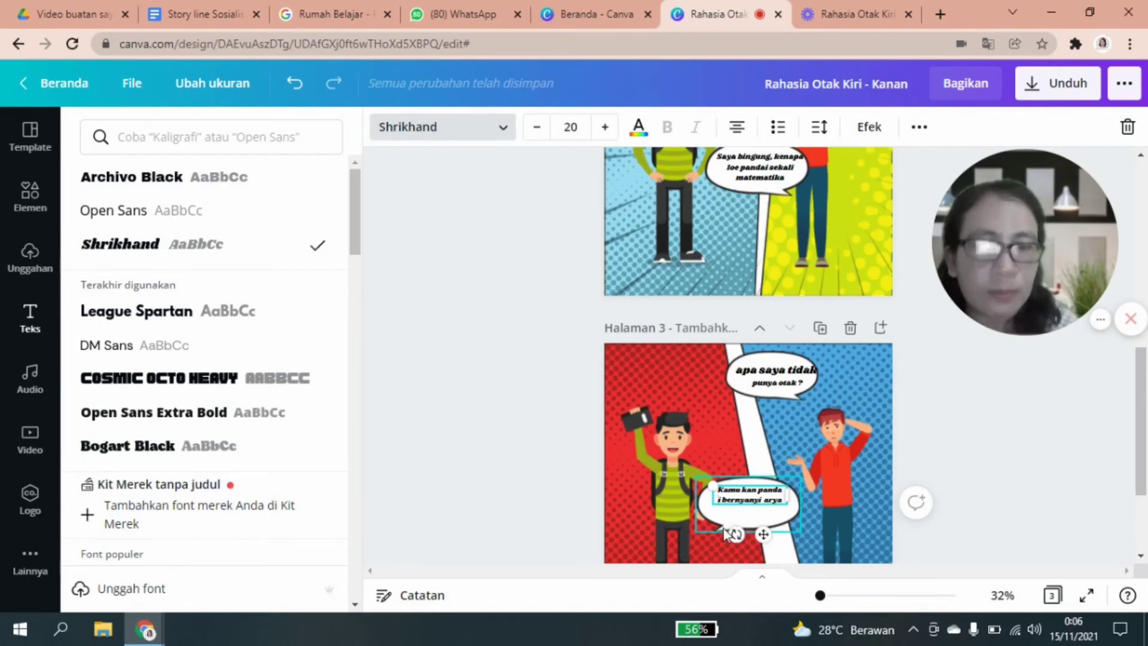
# Shrink the lower balloon around its text, and correct the line break so "pandai" stays whole on the centred first line.
pyautogui.click(723, 527)
pyautogui.moveTo(703, 531); pyautogui.dragTo(721, 522)
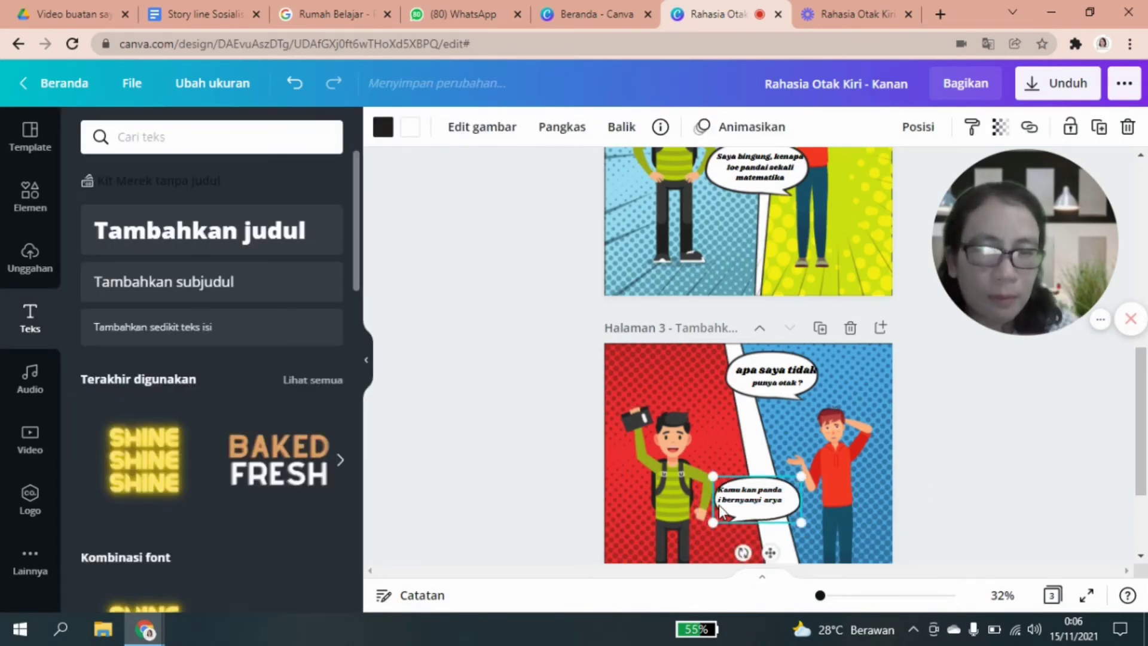
pyautogui.click(720, 504)
pyautogui.click(722, 501)
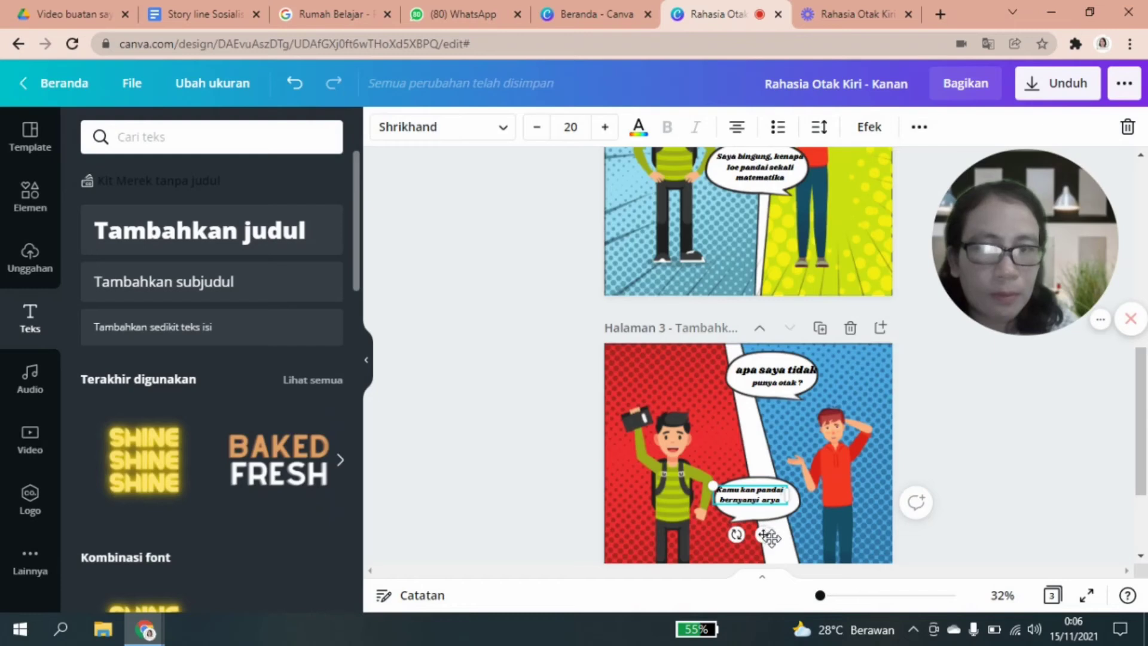
pyautogui.moveTo(771, 537); pyautogui.dragTo(773, 539)
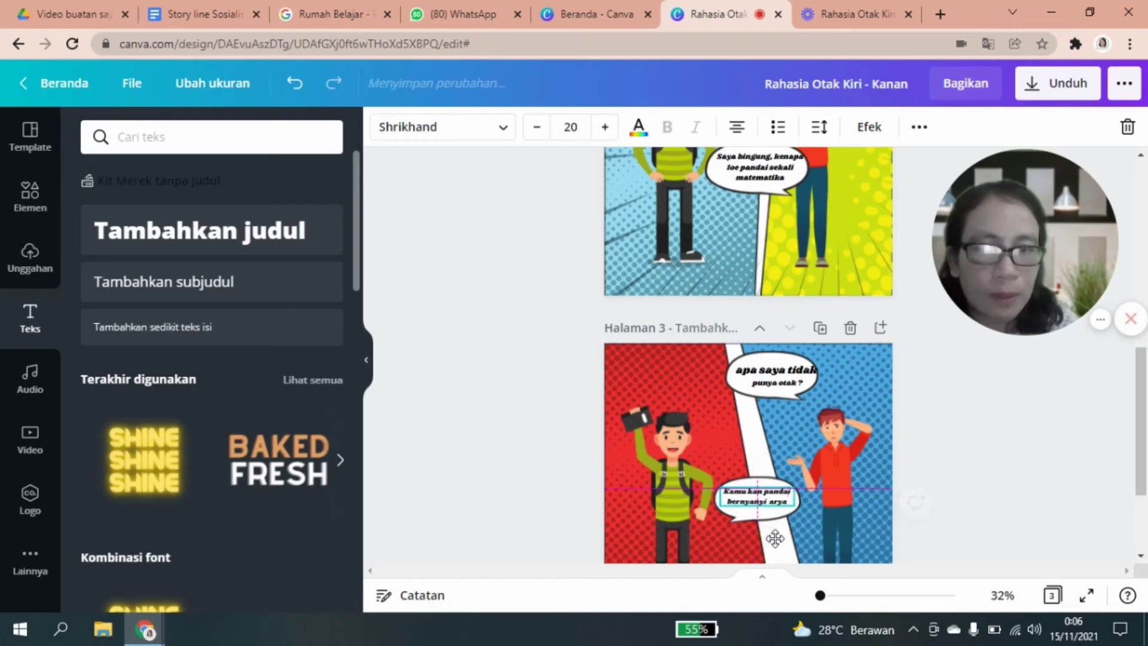
pyautogui.click(1035, 492)
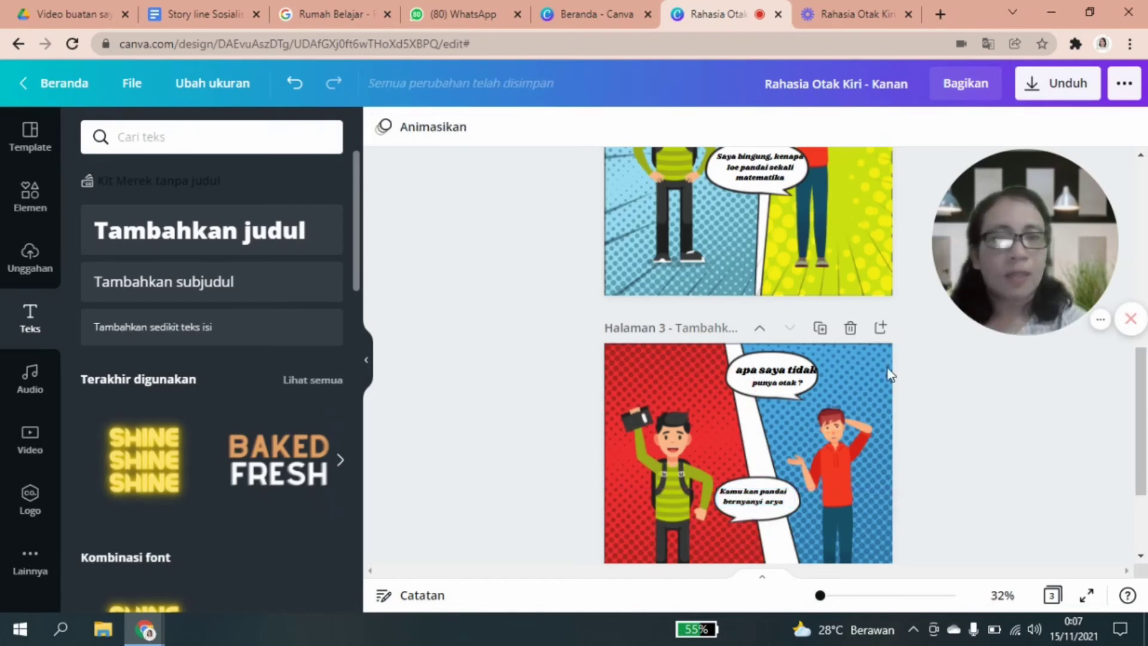
# Duplicate the round blue emblem from page 2 and place the copy in the upper-left corner of page 3.
pyautogui.moveTo(1143, 422); pyautogui.dragTo(1143, 368)
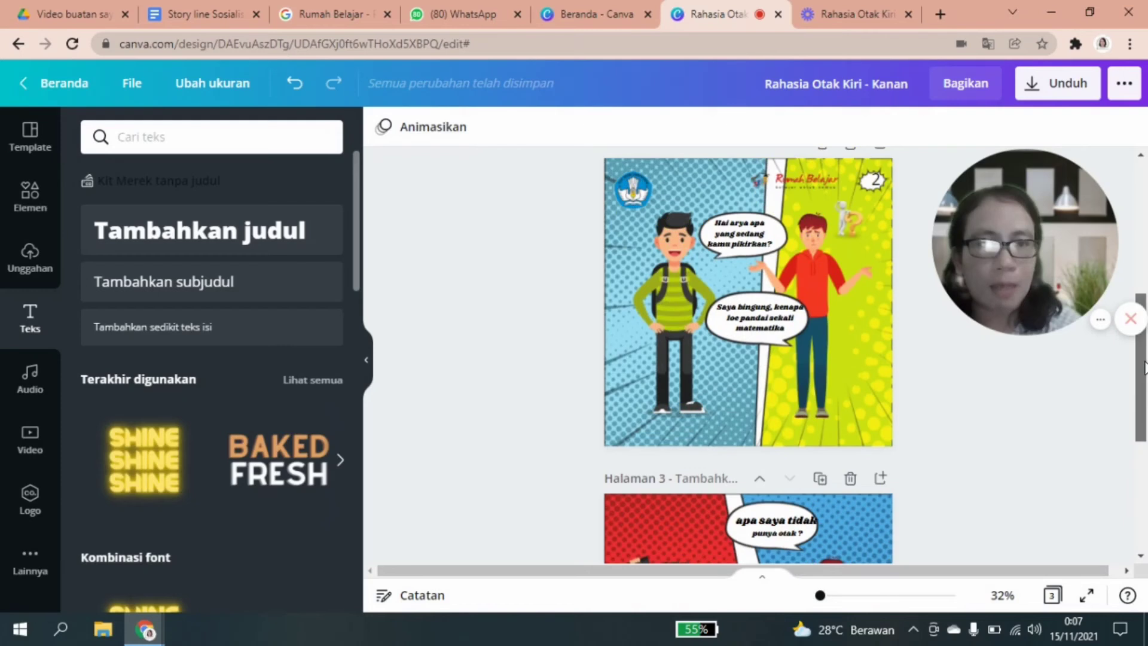
pyautogui.click(633, 193)
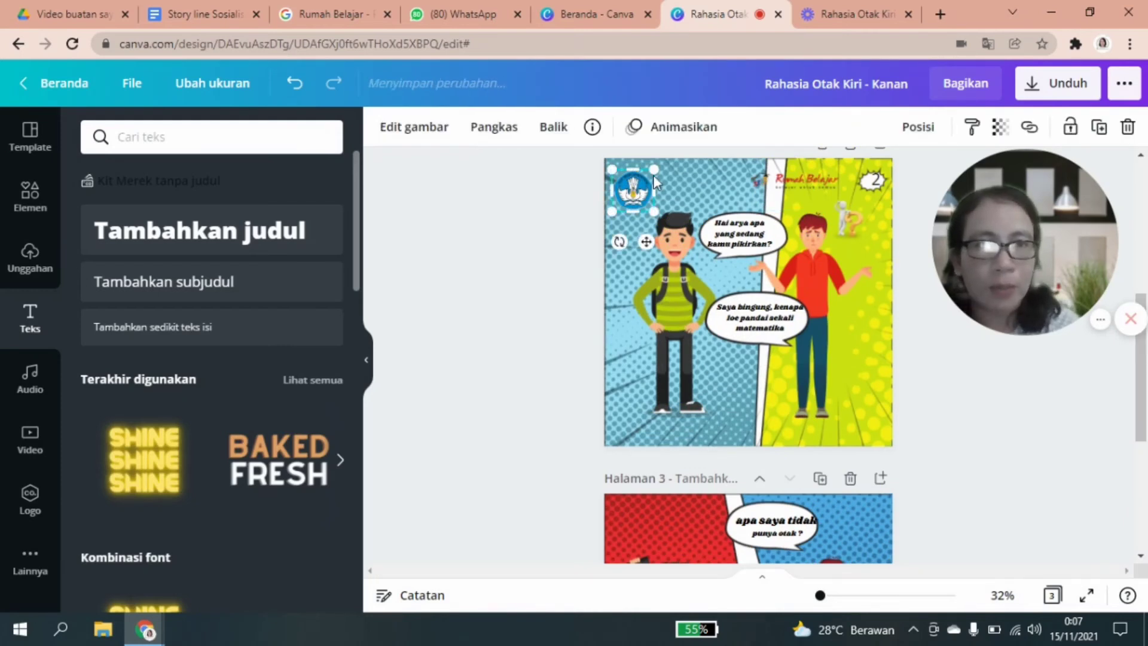
pyautogui.click(1099, 128)
pyautogui.moveTo(622, 203); pyautogui.dragTo(631, 533)
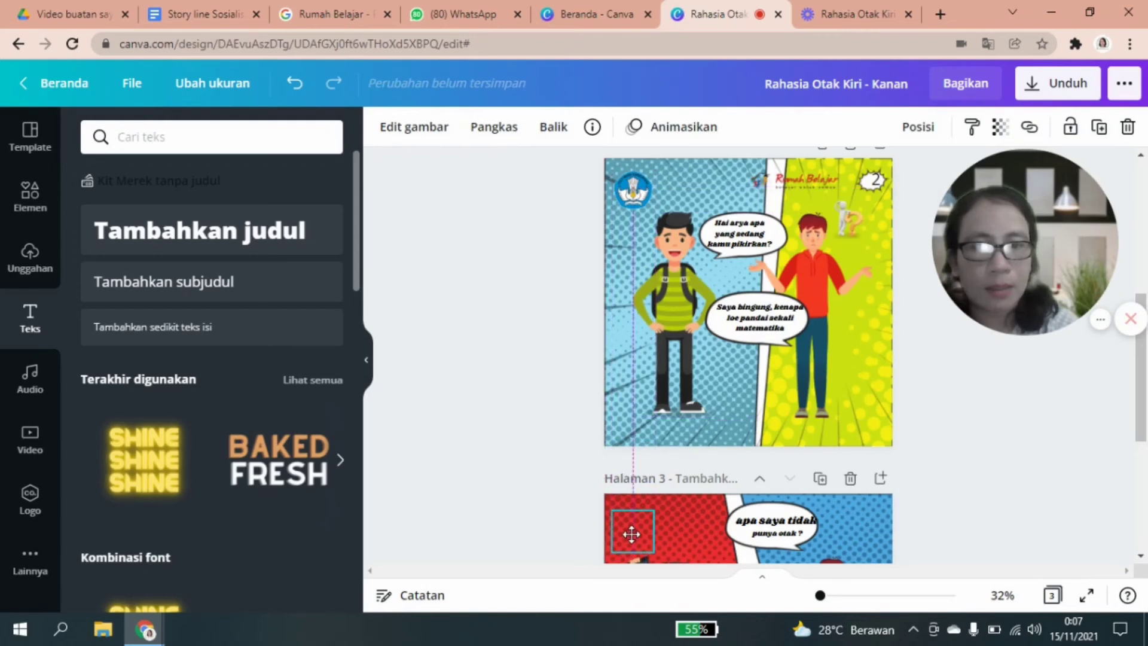
# Duplicate the Rumah Belajar logo from page 2, move the copy beside page 3's upper balloon, and scale it down to fit.
pyautogui.click(815, 180)
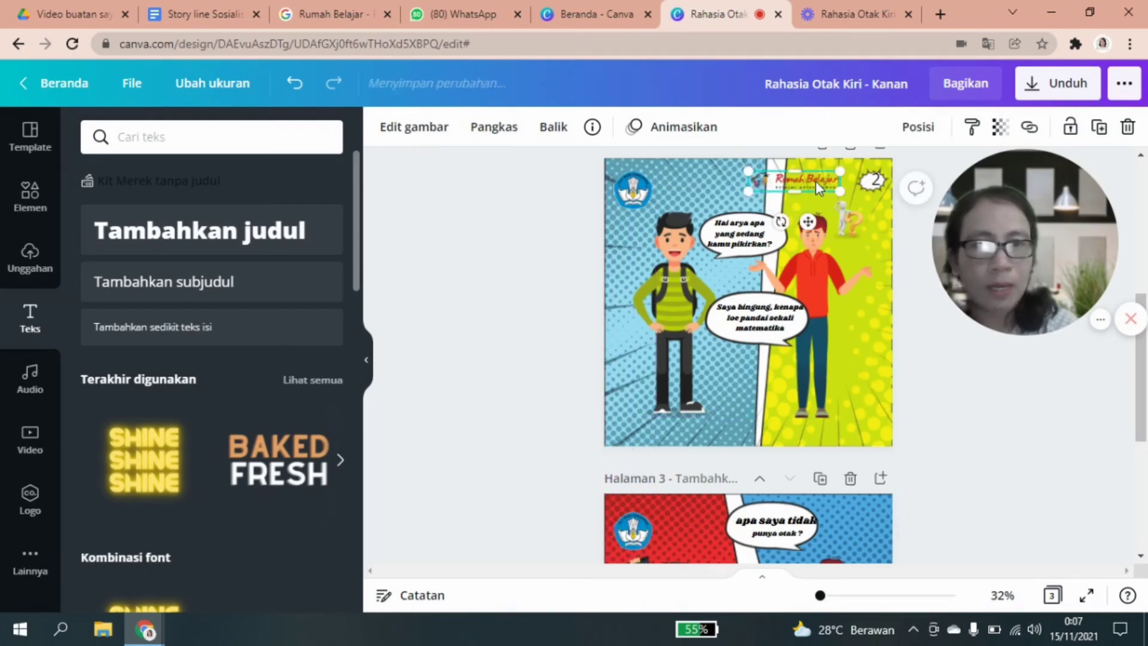
pyautogui.click(1104, 130)
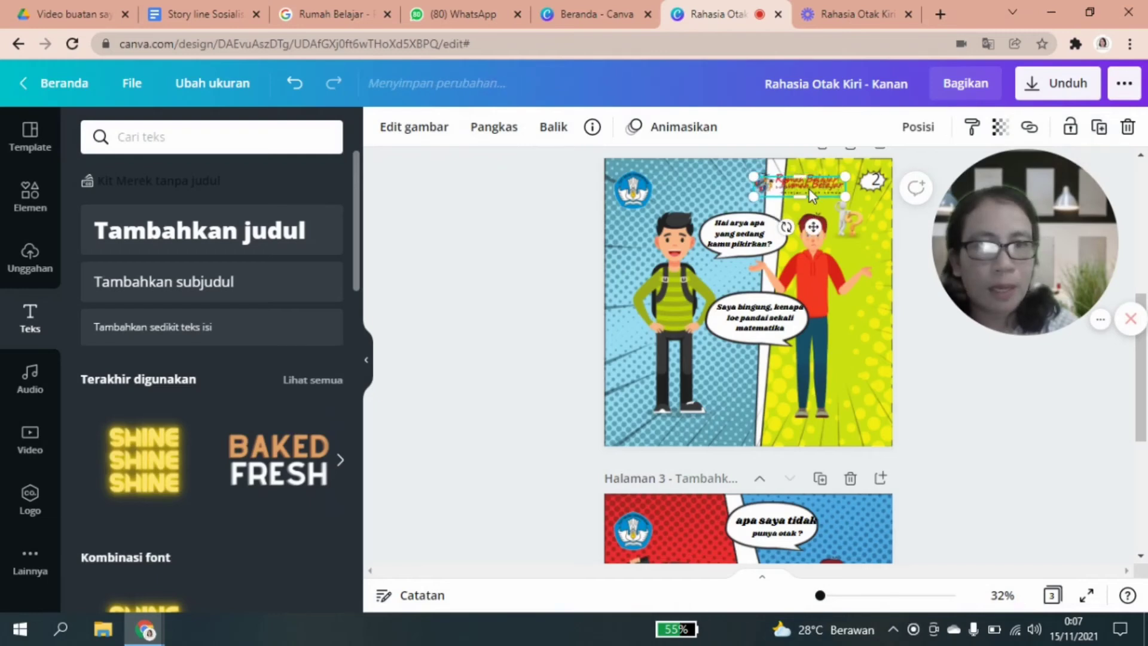
pyautogui.moveTo(807, 187); pyautogui.dragTo(862, 526)
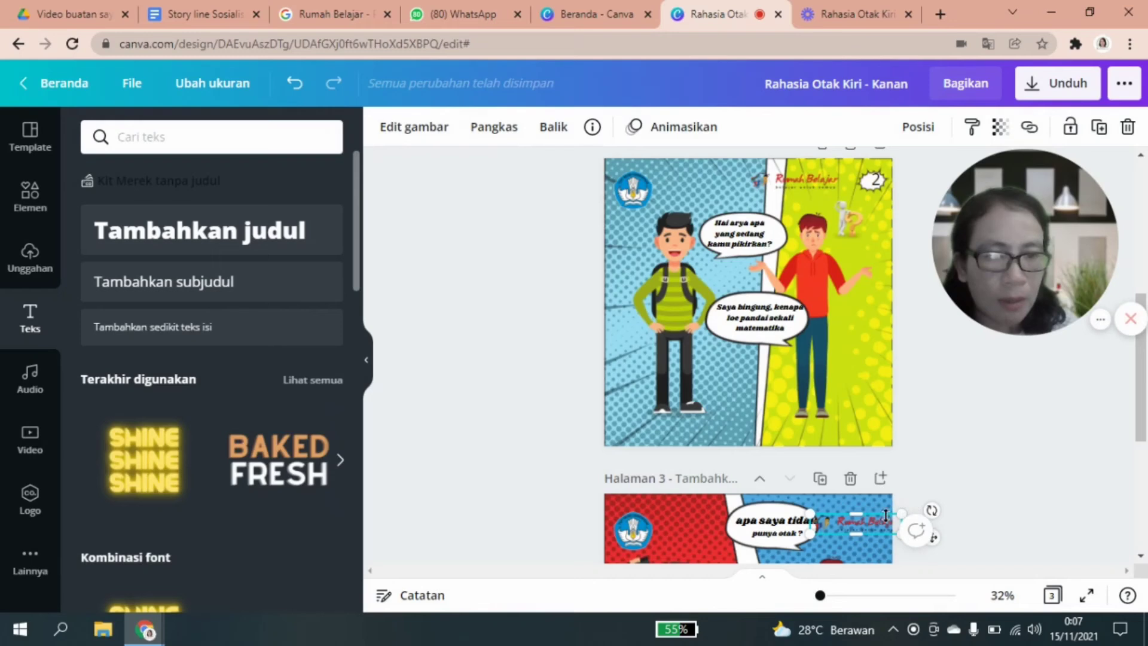
pyautogui.moveTo(900, 532); pyautogui.dragTo(864, 533)
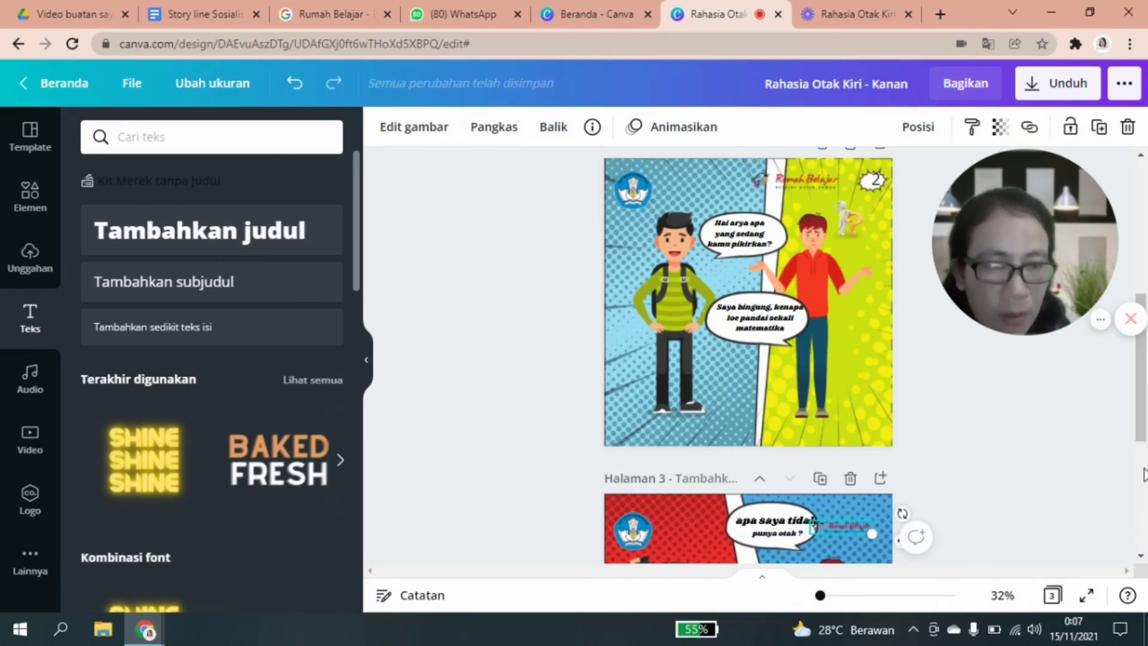
# Move the "apa saya tidak punya otak ?" balloon and its text lower on page 3, clear of the Rumah Belajar logo.
pyautogui.moveTo(1137, 428); pyautogui.dragTo(1138, 455)
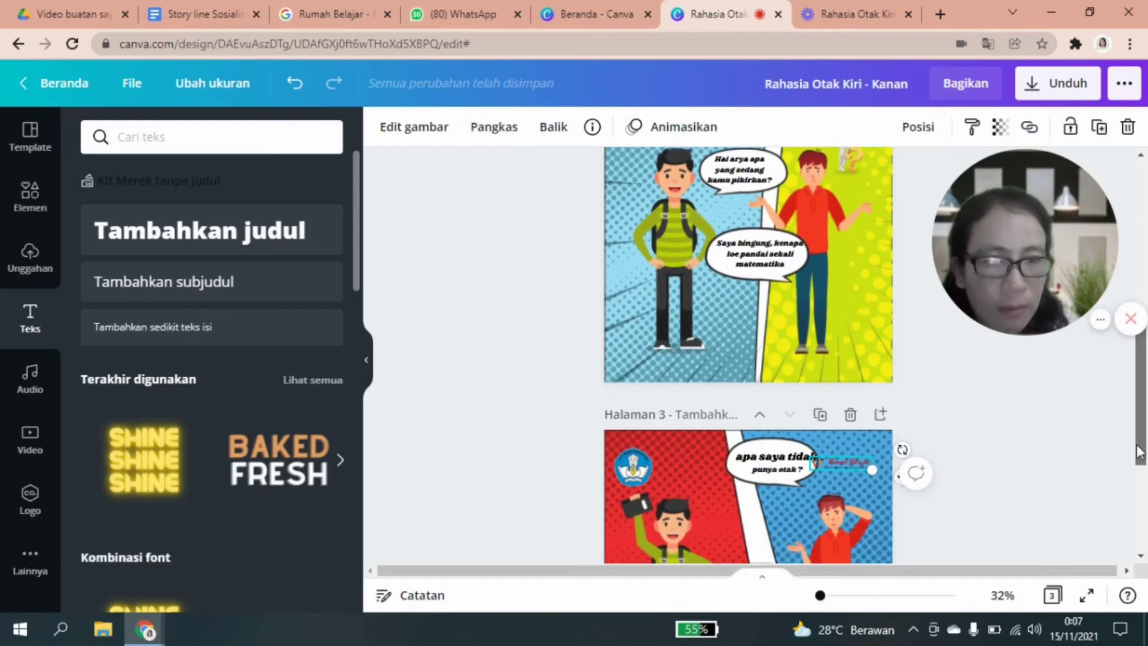
pyautogui.click(922, 441)
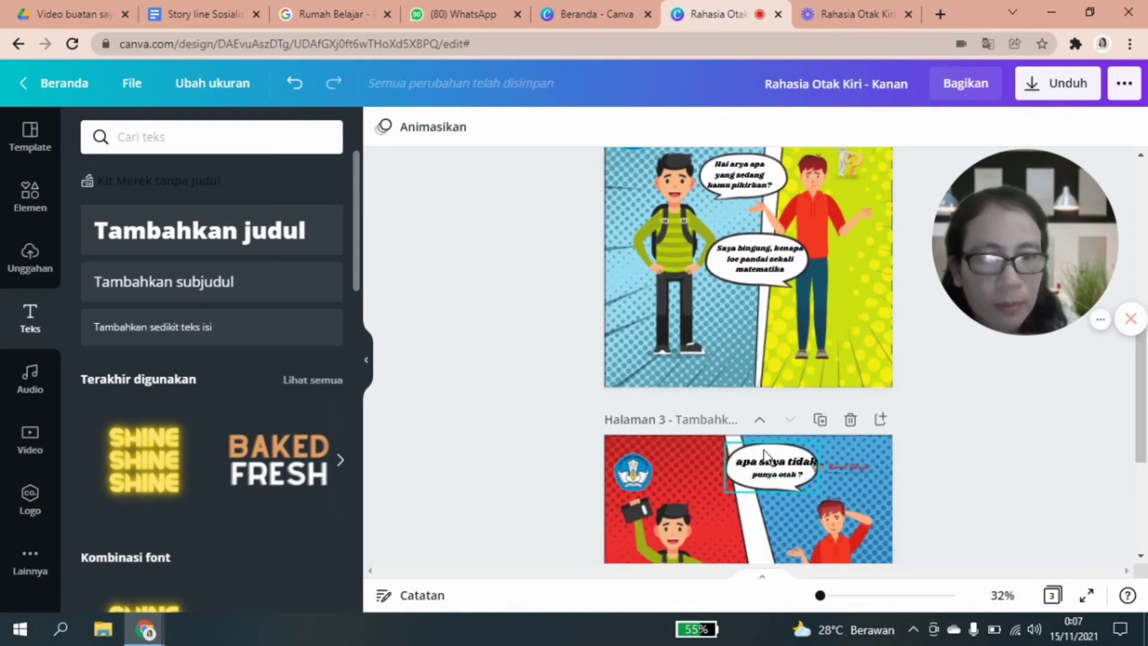
pyautogui.moveTo(762, 455); pyautogui.dragTo(762, 500)
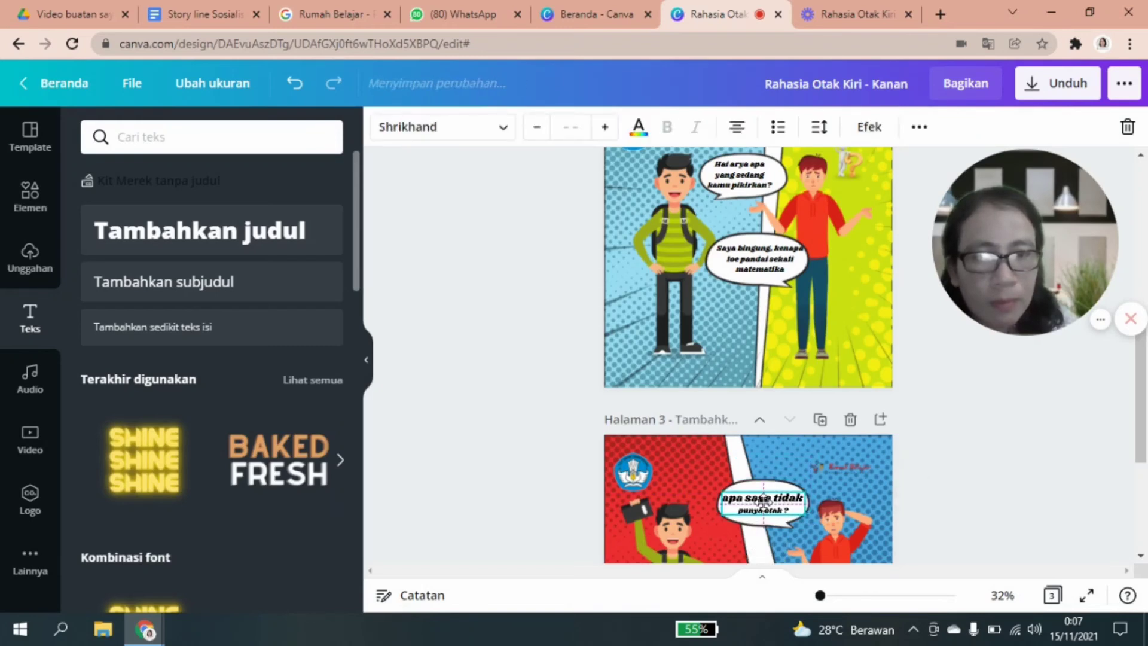
# Enlarge the Rumah Belajar logo on page 3 to fill the space above the upper balloon.
pyautogui.click(819, 468)
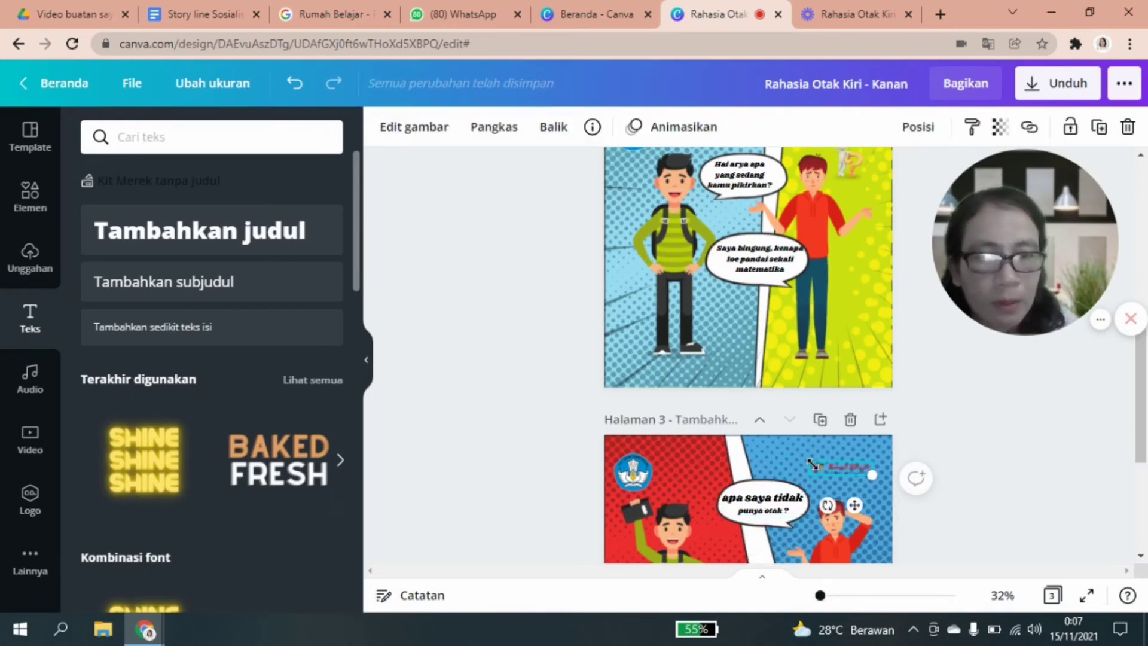
pyautogui.moveTo(787, 445); pyautogui.dragTo(776, 439)
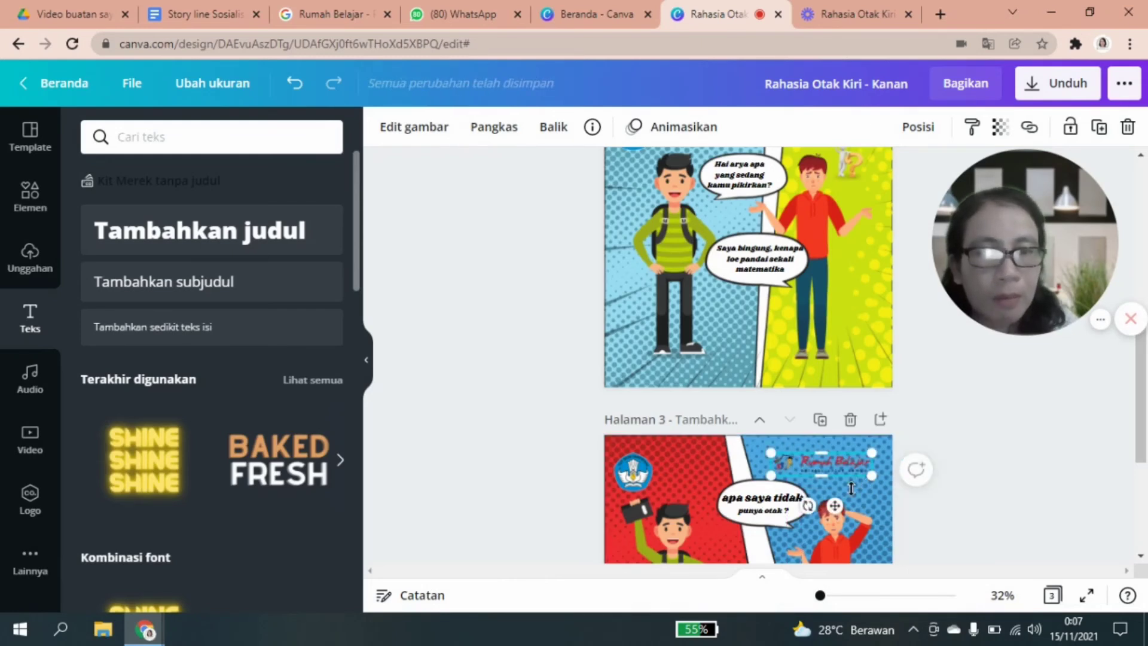
# Copy the page-number burst from page 2 into page 3's upper-right corner and shift the Rumah Belajar logo left to make room for it.
pyautogui.moveTo(831, 506); pyautogui.dragTo(826, 502)
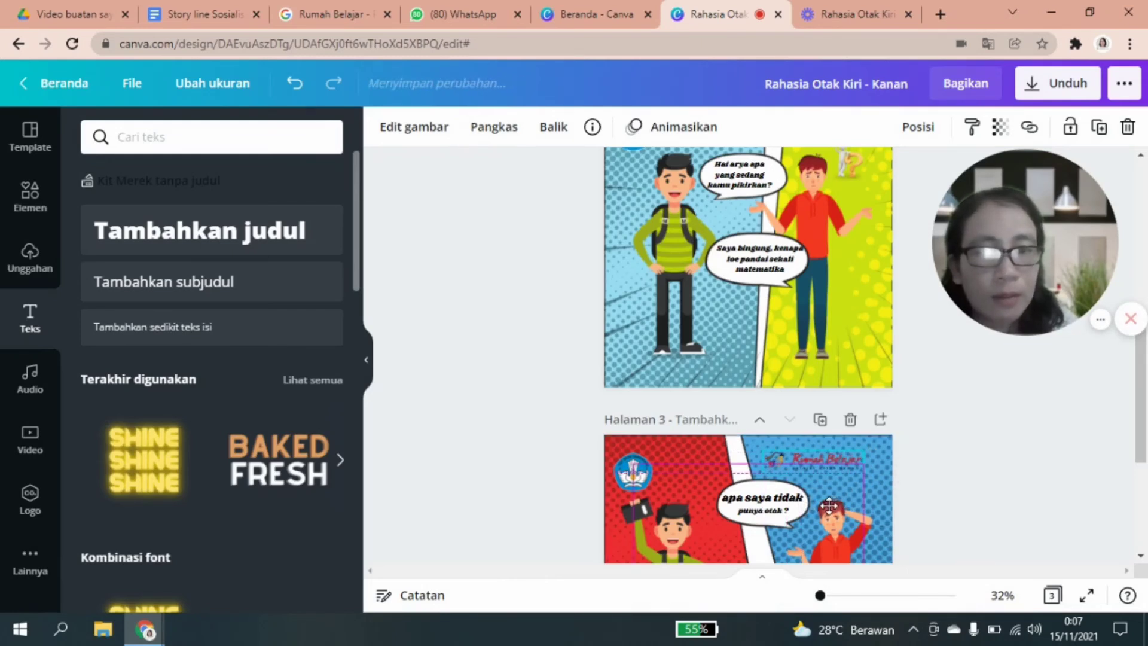
pyautogui.moveTo(1137, 442); pyautogui.dragTo(1142, 414)
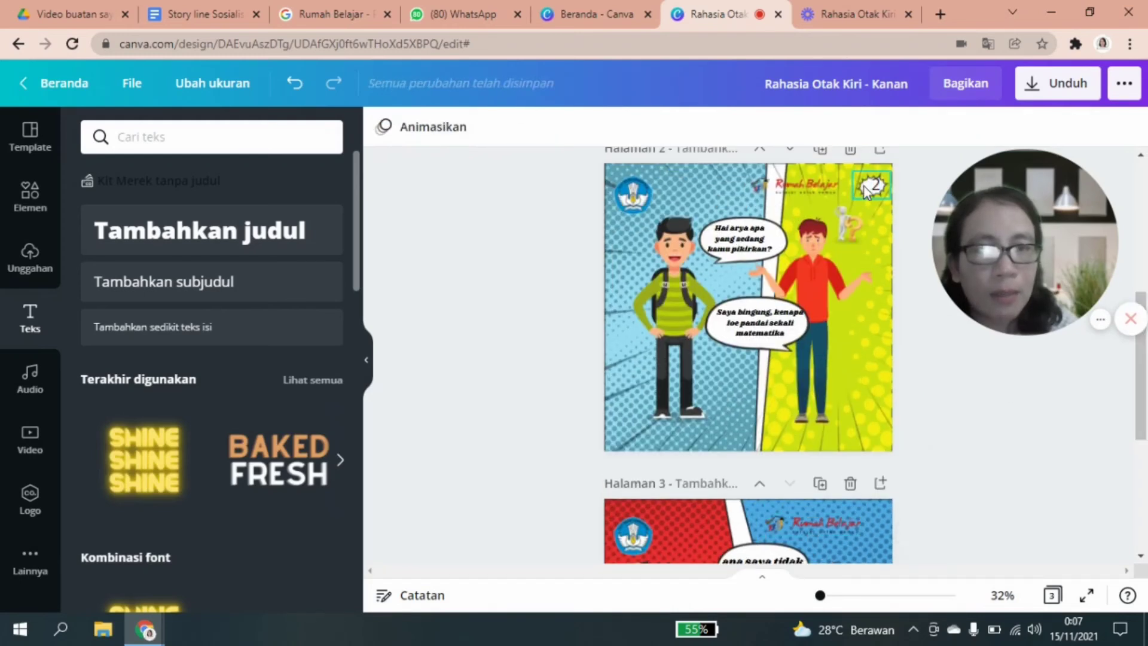
pyautogui.click(866, 190)
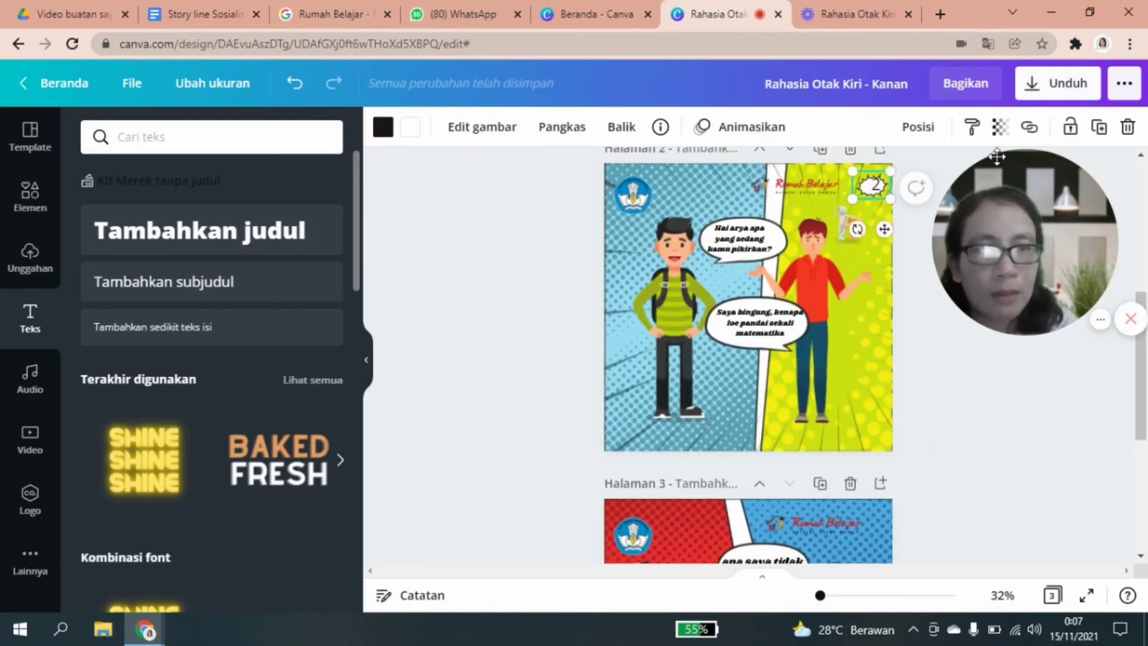
pyautogui.click(1103, 140)
pyautogui.moveTo(882, 212); pyautogui.dragTo(878, 526)
pyautogui.click(768, 510)
pyautogui.moveTo(768, 509); pyautogui.dragTo(785, 511)
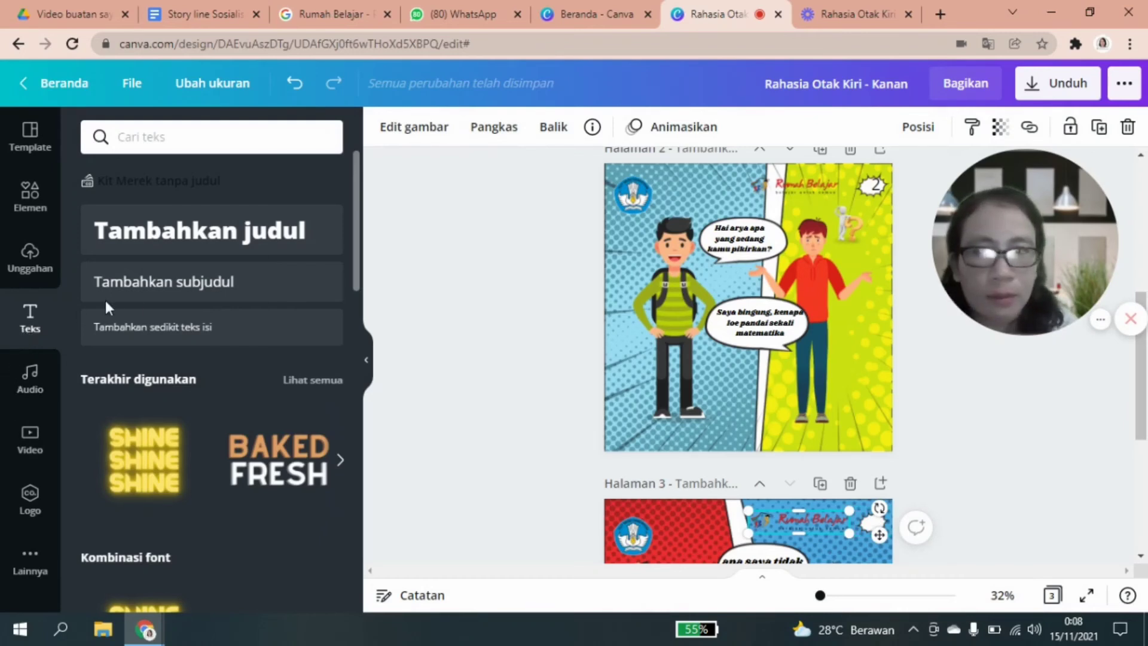
# Add a subheading reading "3" to page 3 and place it inside the white page-number burst.
pyautogui.click(223, 297)
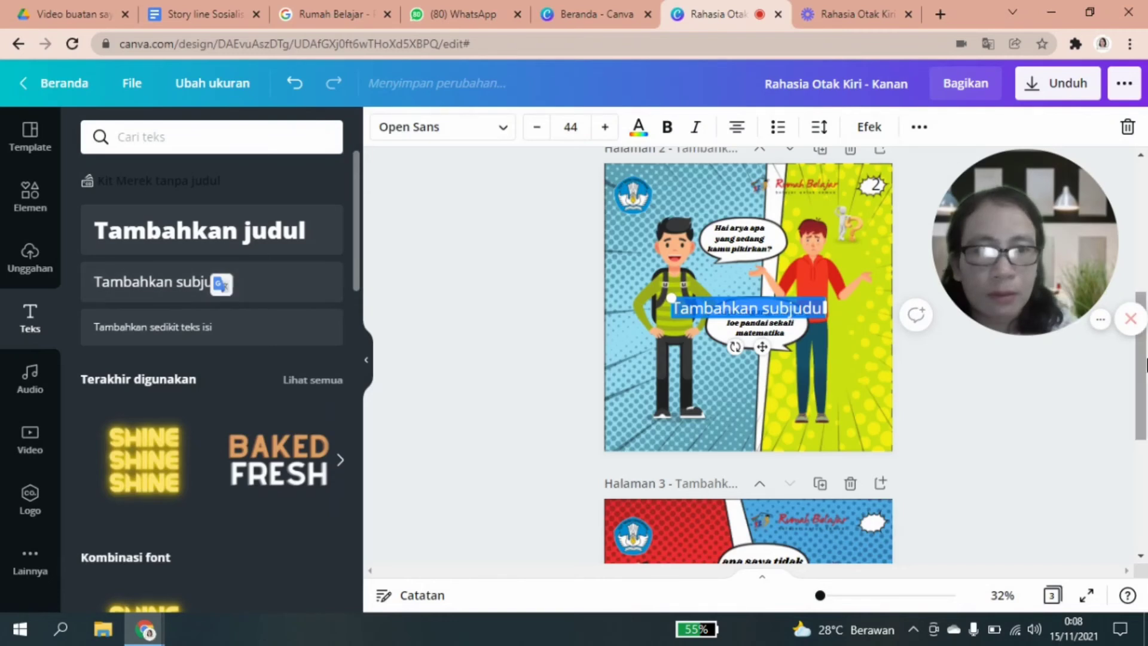
pyautogui.moveTo(1144, 378); pyautogui.dragTo(1145, 452)
pyautogui.click(402, 318)
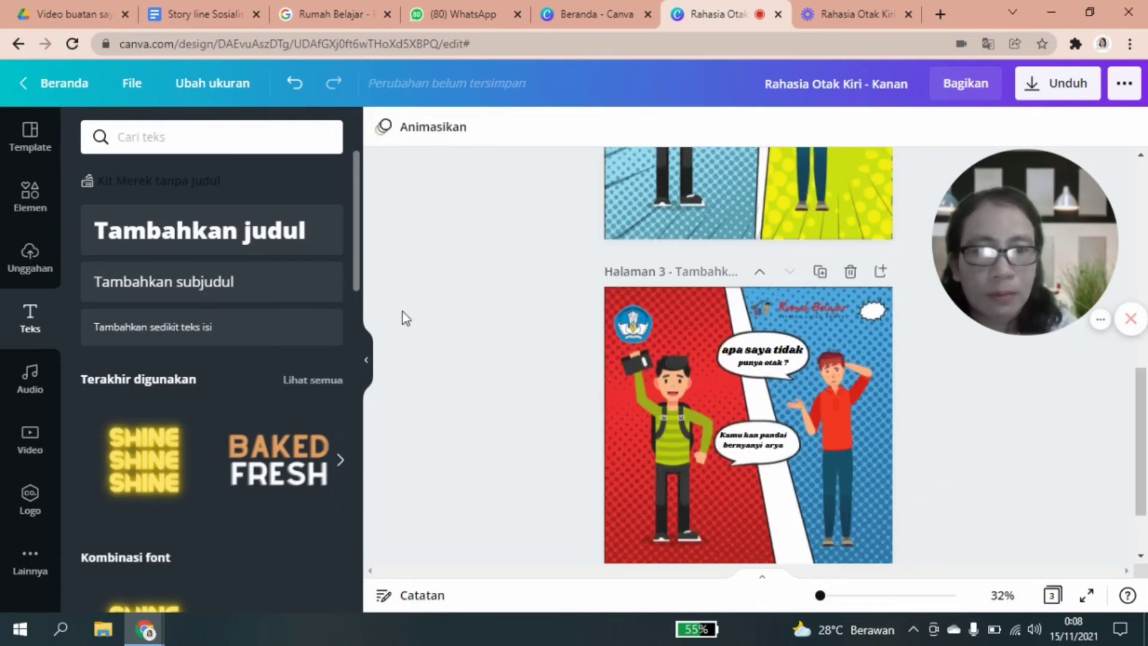
pyautogui.click(241, 292)
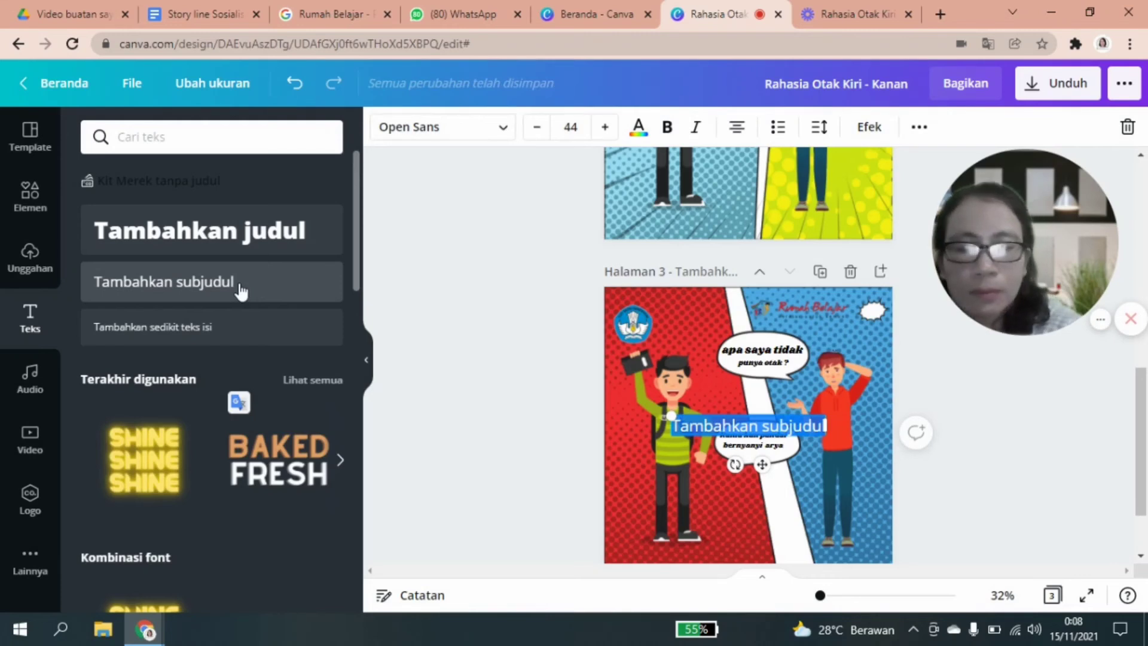
pyautogui.press('BackSpace')
pyautogui.moveTo(763, 467); pyautogui.dragTo(885, 351)
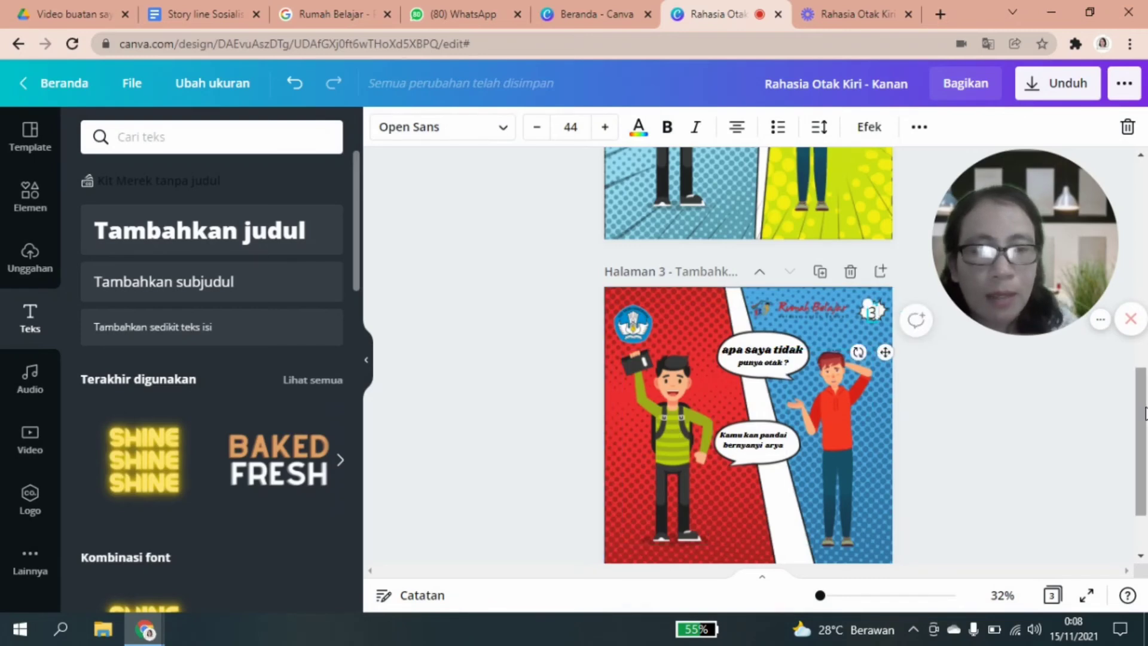
# Add a new page after page 3 of the comic.
pyautogui.scroll(-3, 1142, 496)
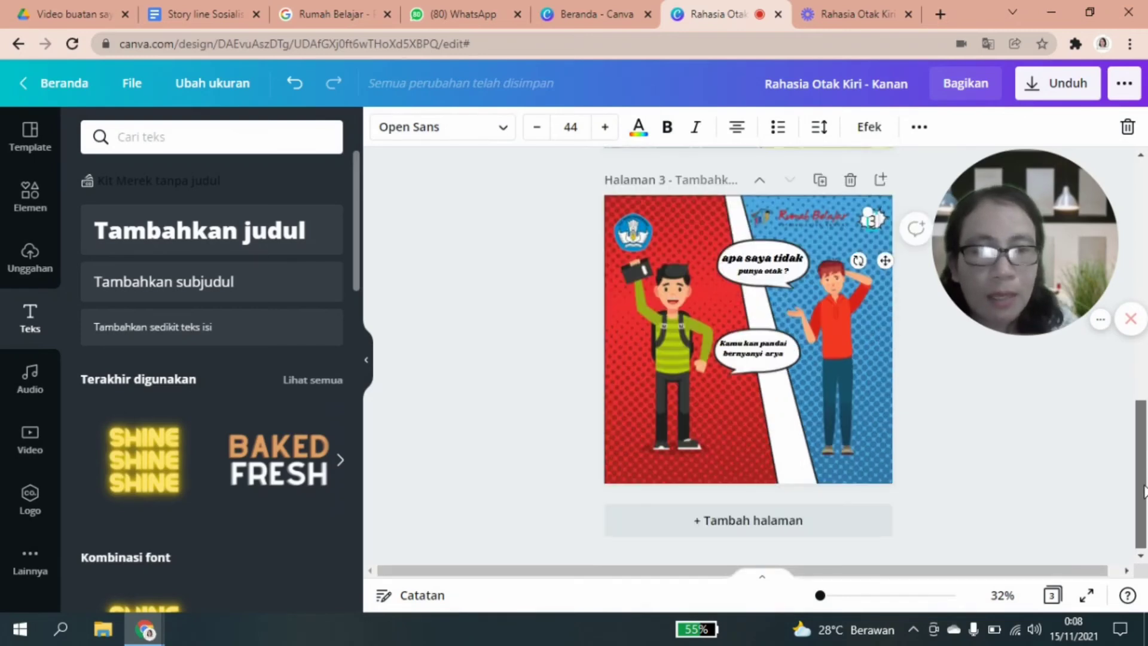
pyautogui.click(788, 519)
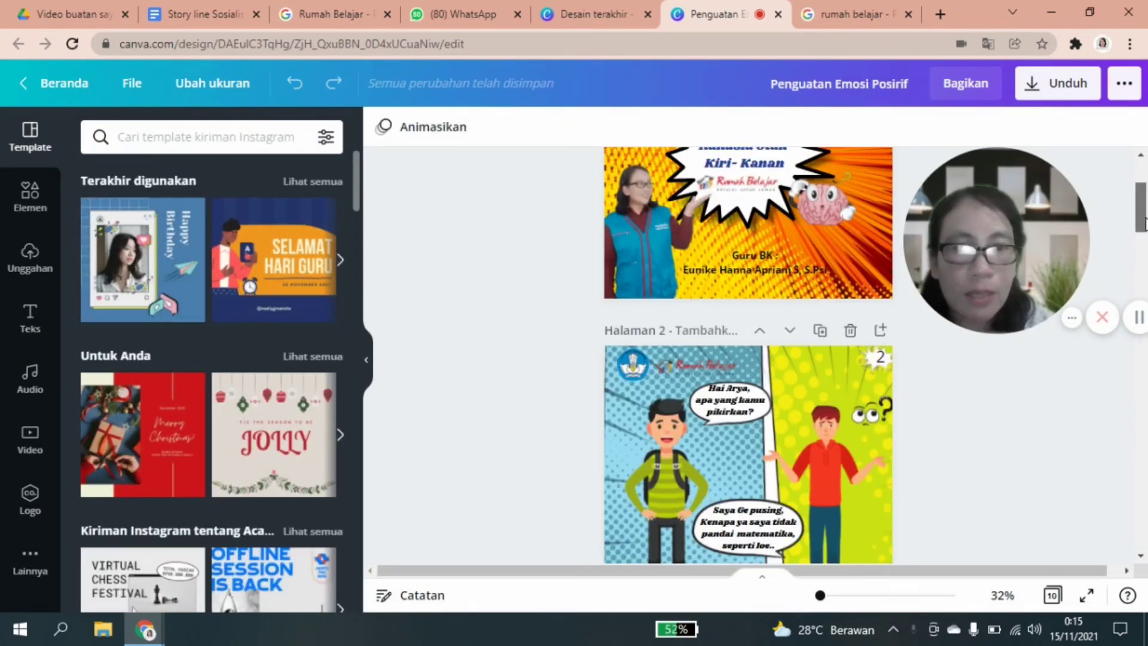
# Check the finished comic's QR code page, open Portal Rumah Belajar from the Google results and sign in with the Belajar.id account.
pyautogui.moveTo(1144, 226); pyautogui.dragTo(1142, 431)
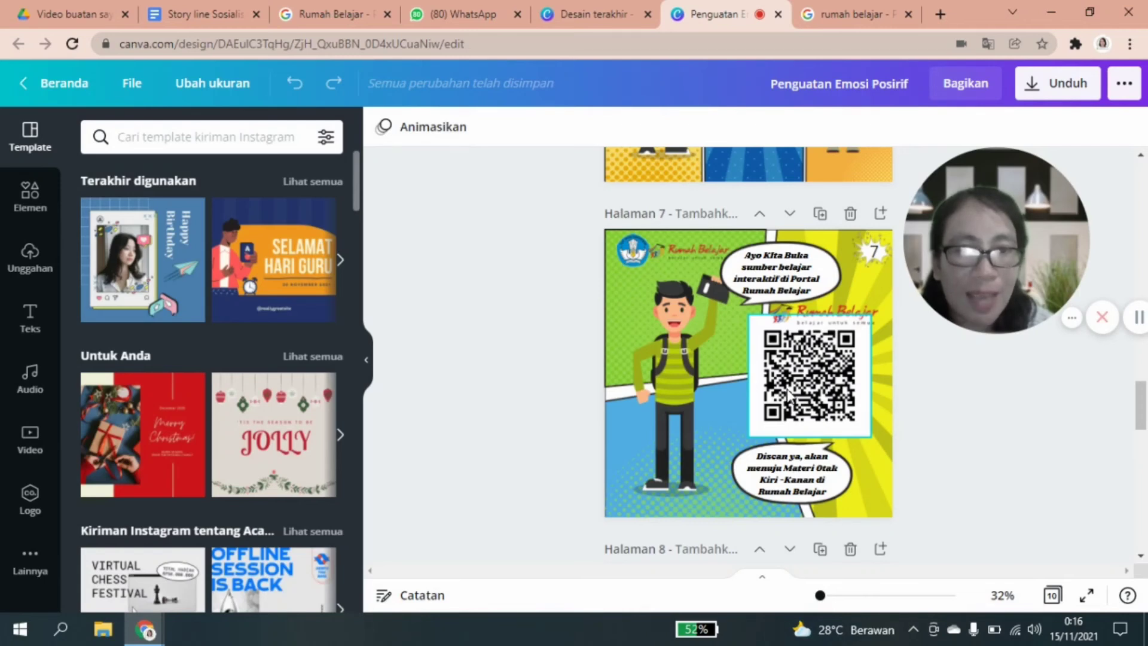
pyautogui.click(852, 14)
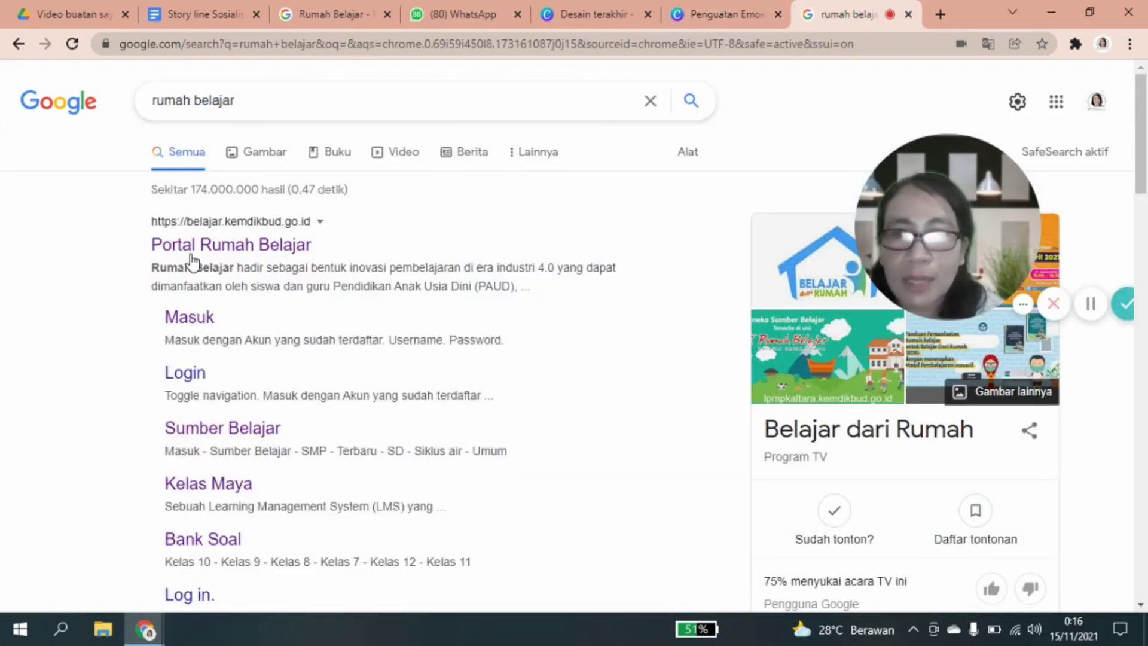
pyautogui.click(275, 253)
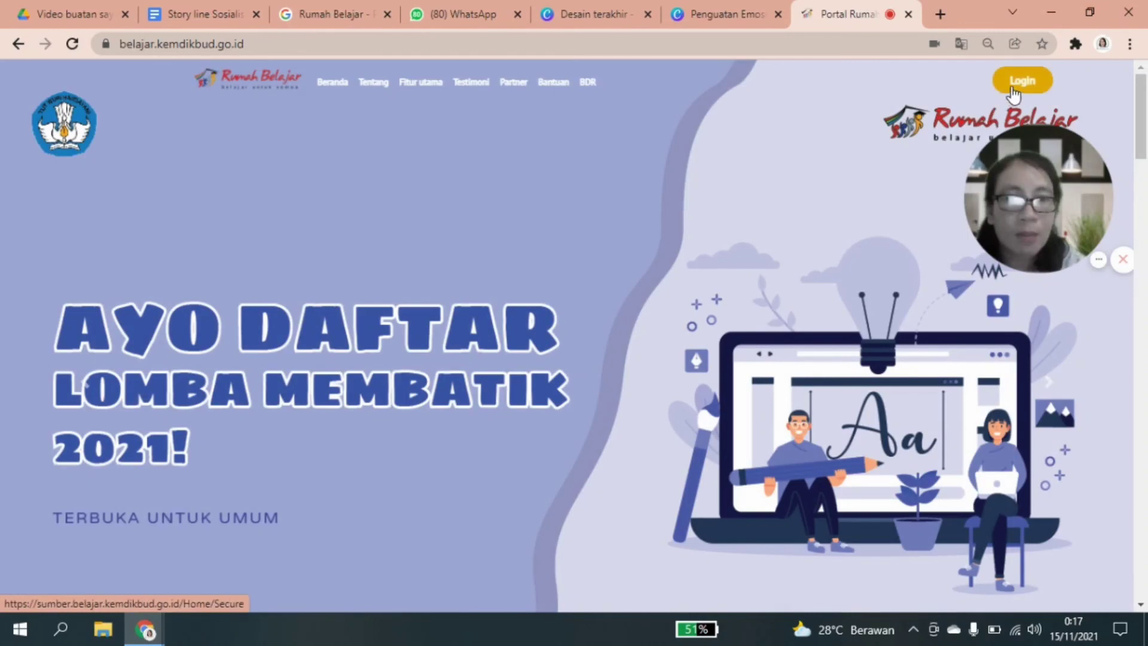
pyautogui.click(1012, 93)
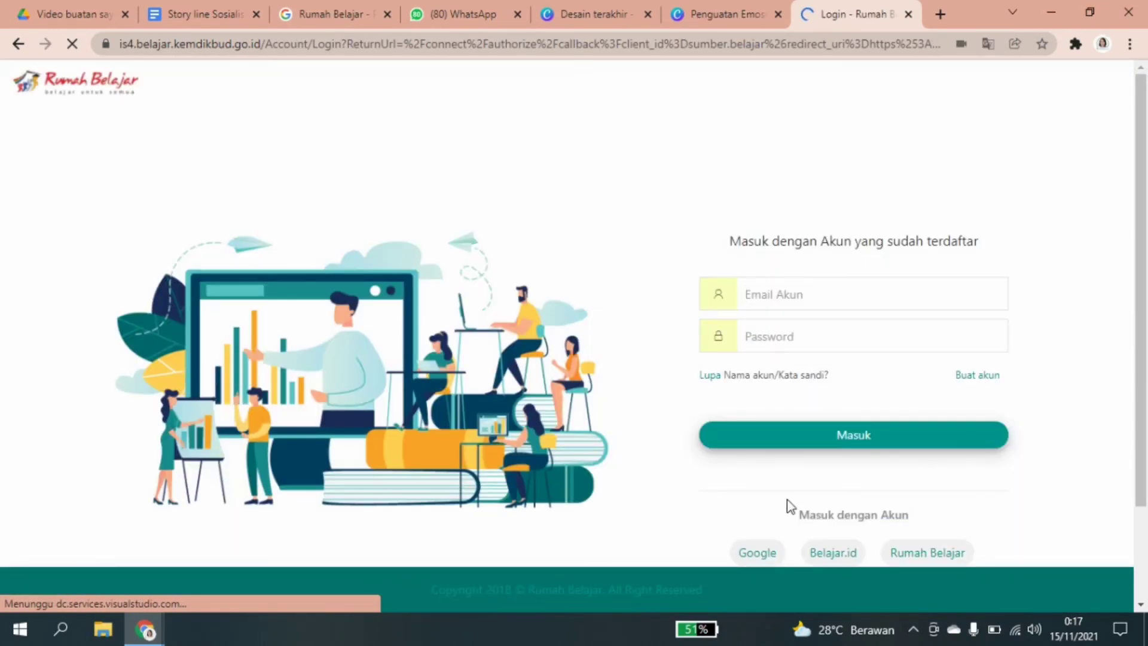
pyautogui.click(827, 553)
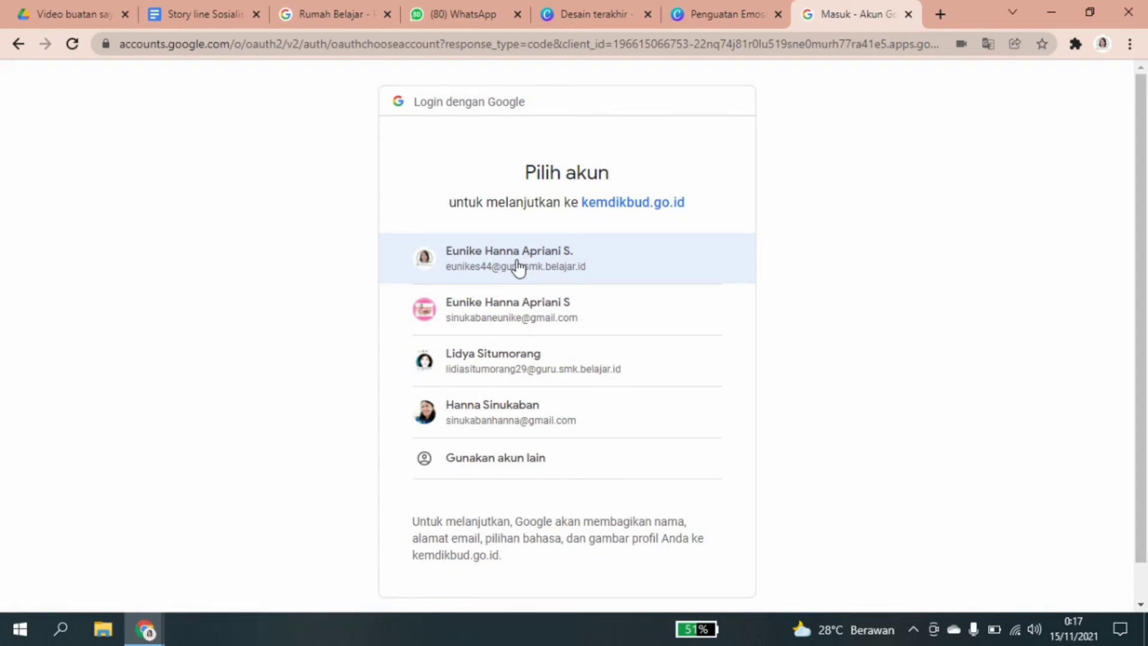
pyautogui.click(517, 266)
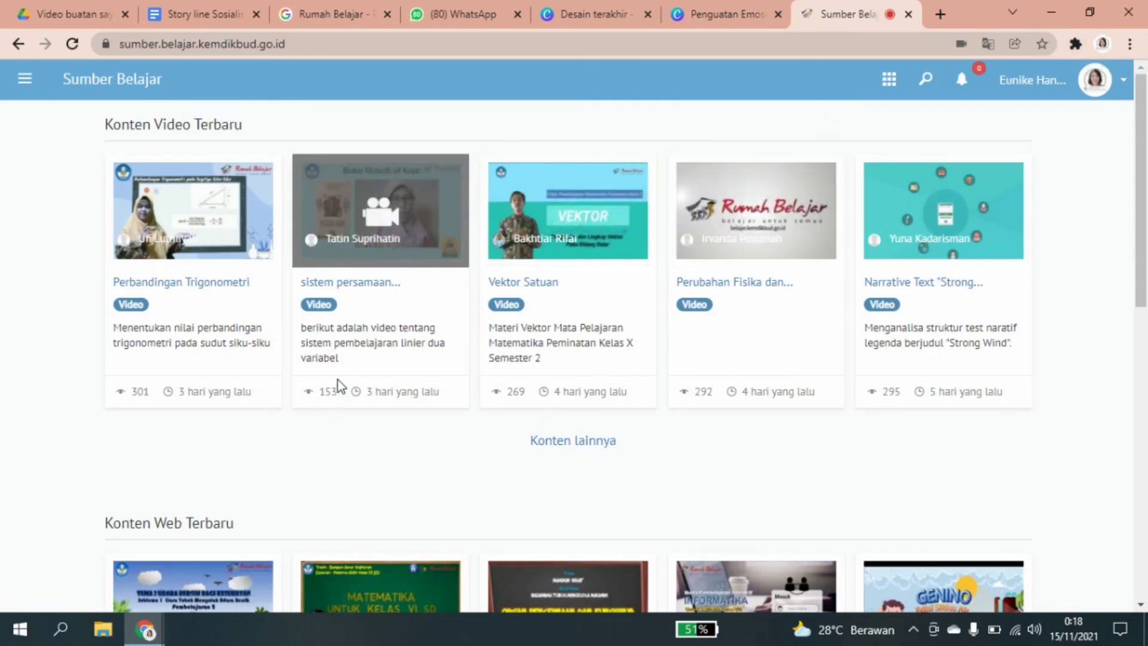
# Open the "Rahasia Otak Kiri - Kanan" item from the Menunggu entries of Web Saya in Sumber Belajar.
pyautogui.click(25, 81)
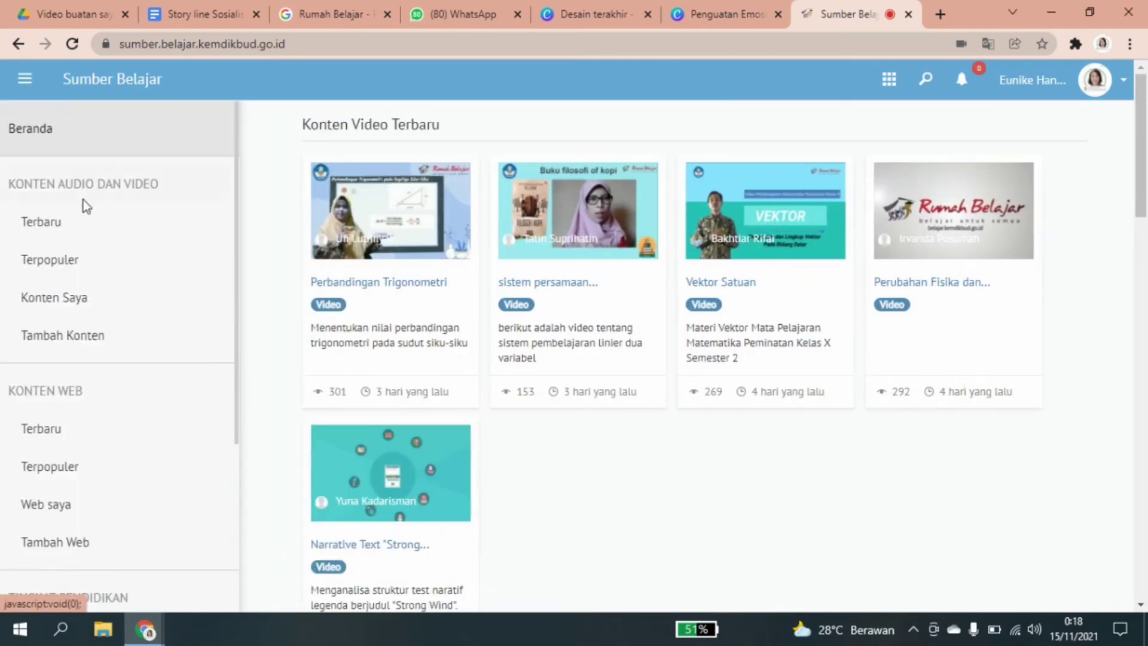
pyautogui.click(54, 297)
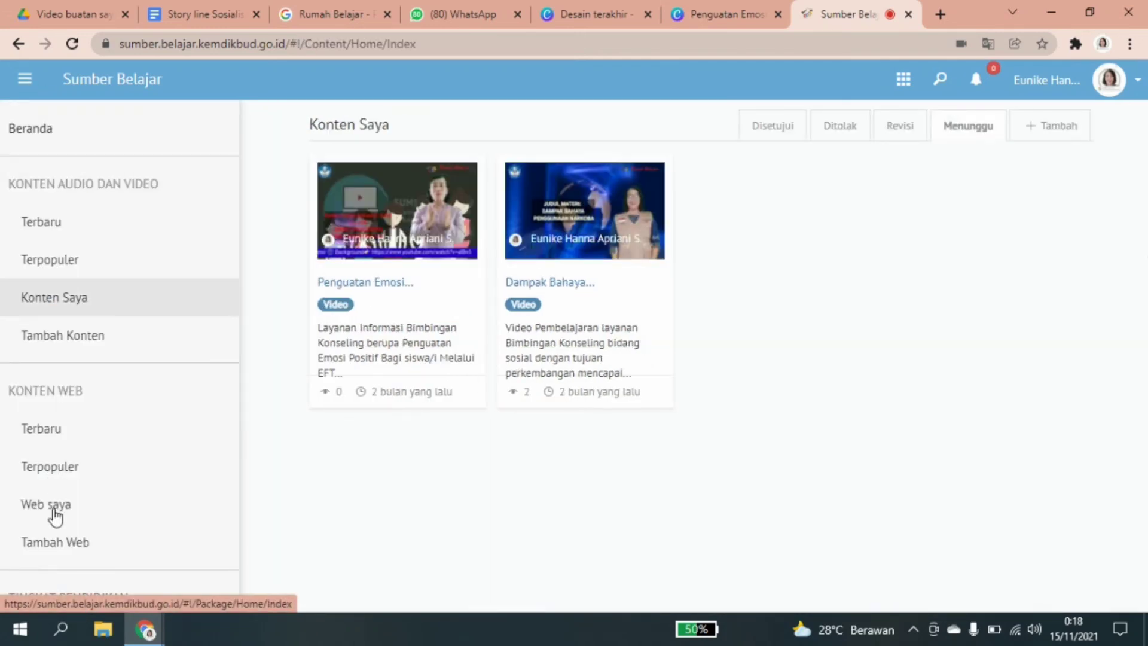
pyautogui.click(56, 508)
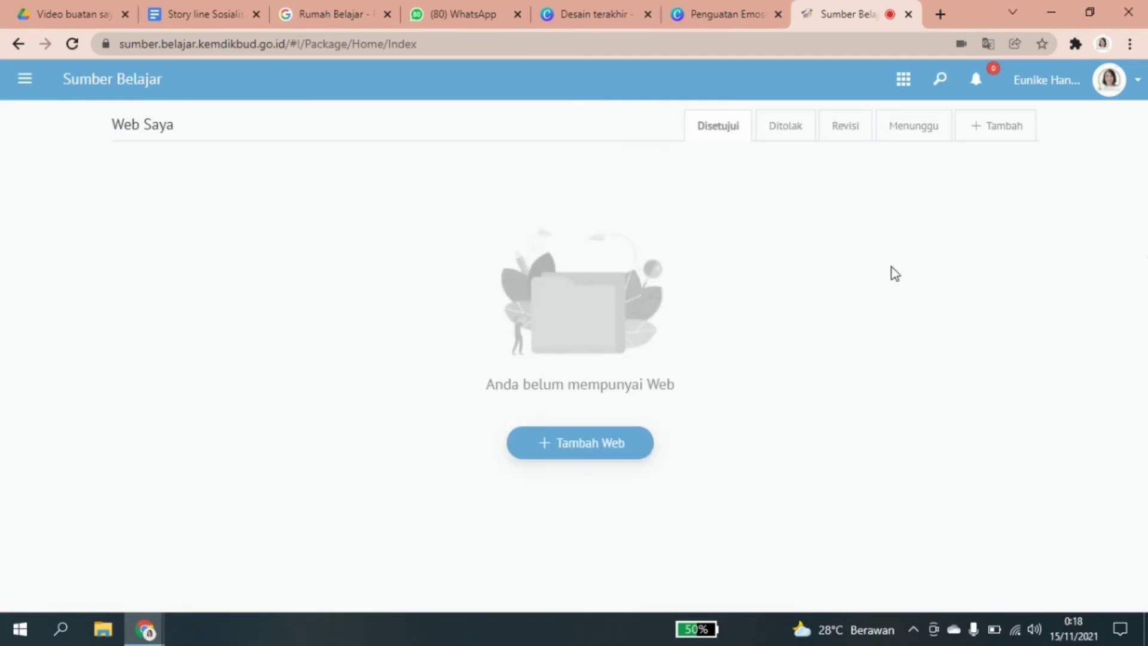
pyautogui.click(934, 128)
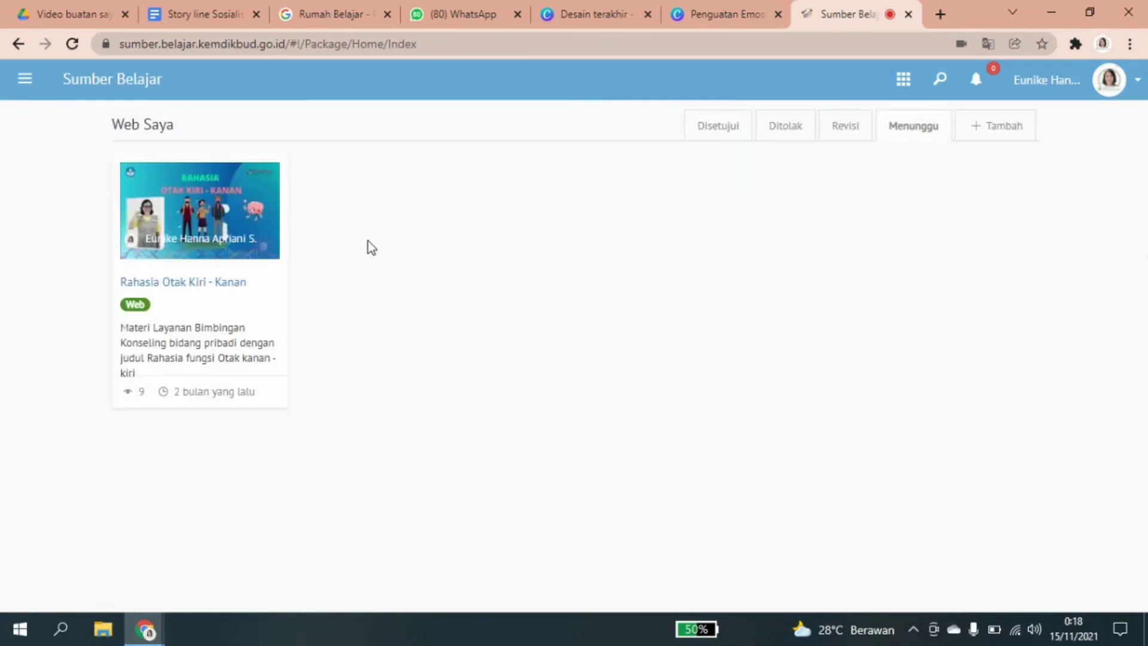
pyautogui.moveTo(249, 288)
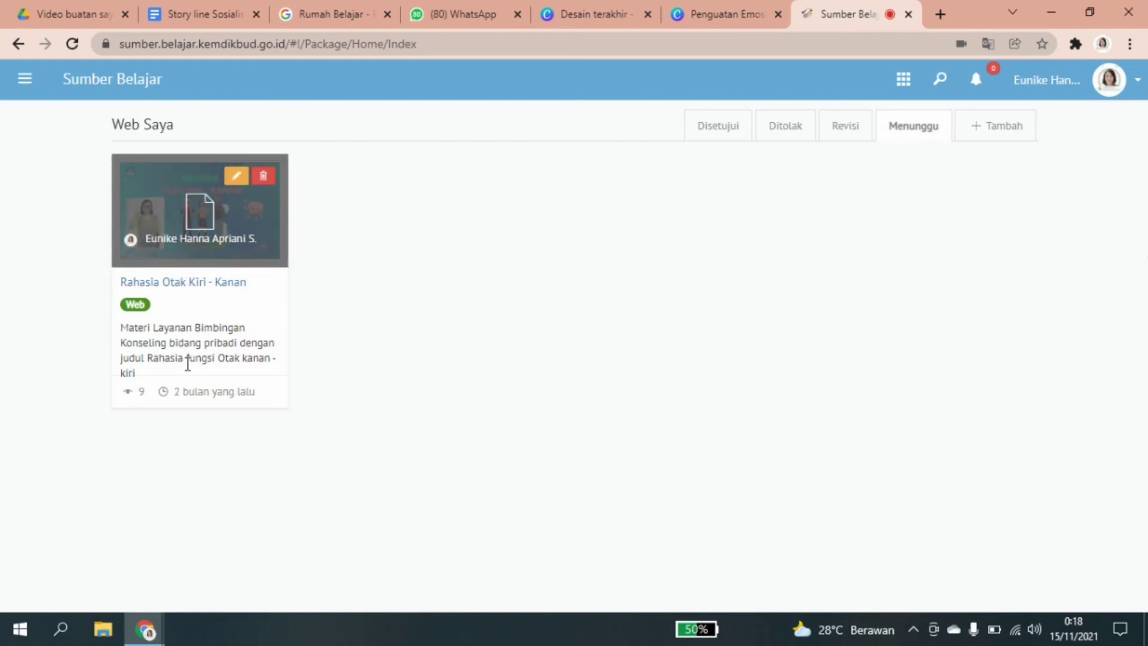
pyautogui.click(196, 283)
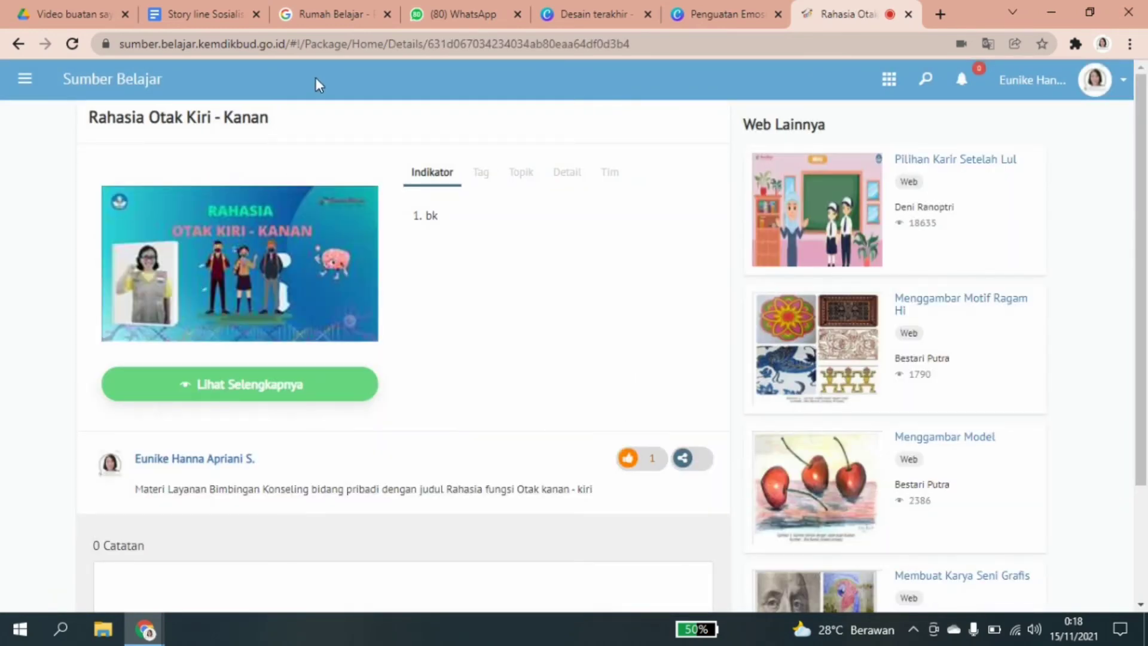
# Copy the full web address of the "Rahasia Otak Kiri - Kanan" content page.
pyautogui.click(640, 46)
pyautogui.moveTo(641, 45); pyautogui.dragTo(126, 20)
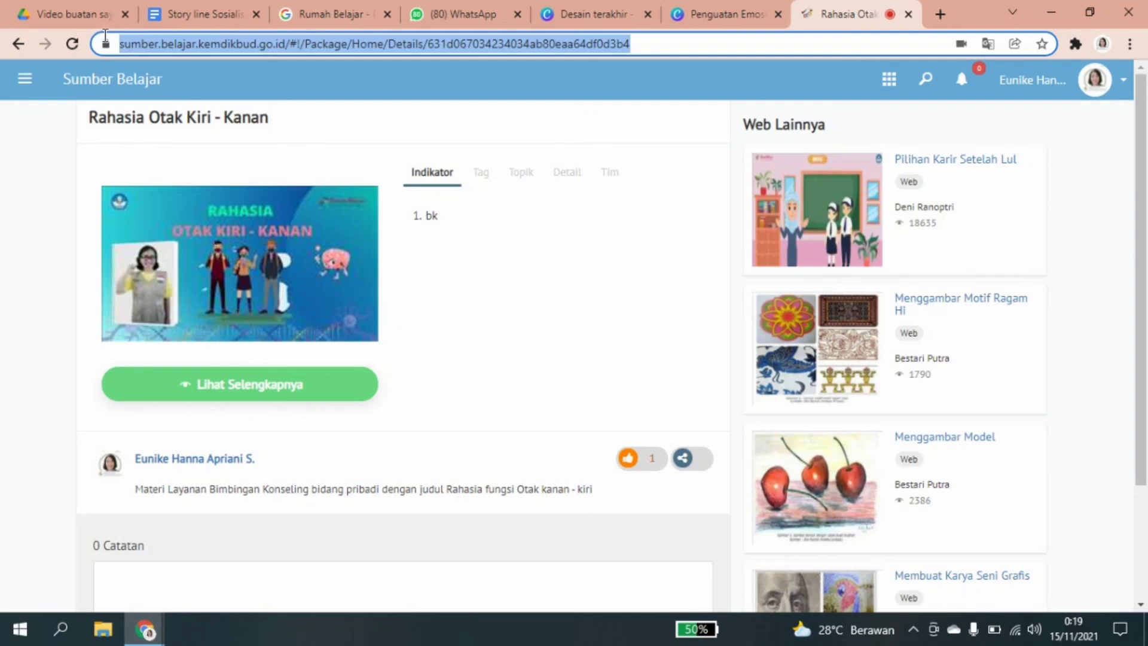
pyautogui.rightClick(151, 51)
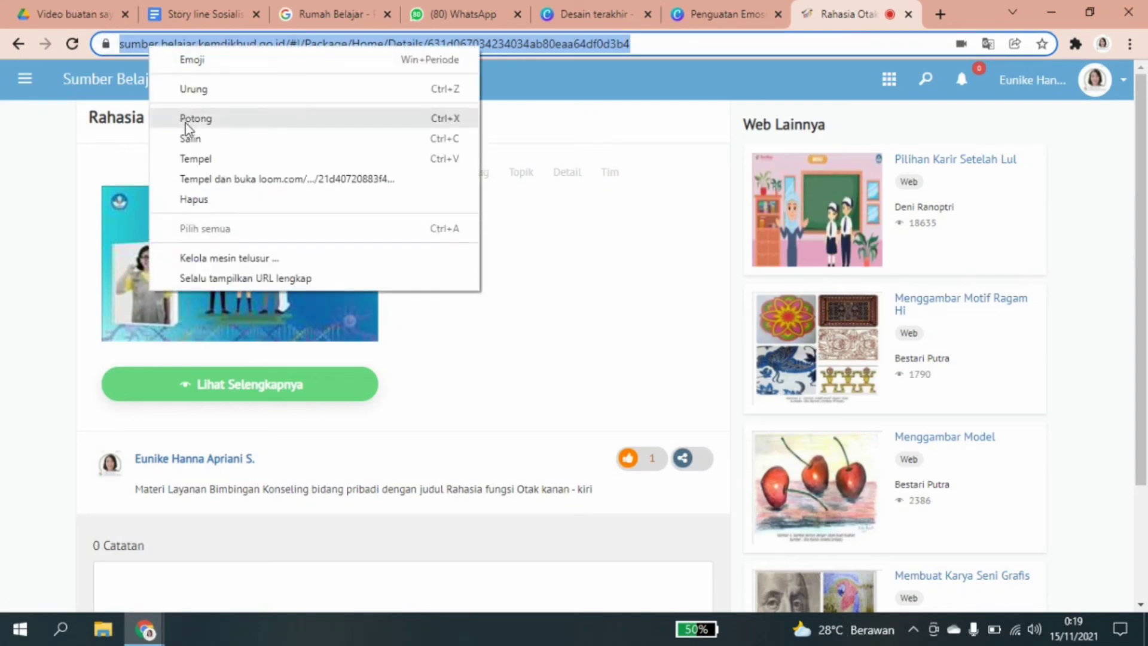
pyautogui.click(185, 140)
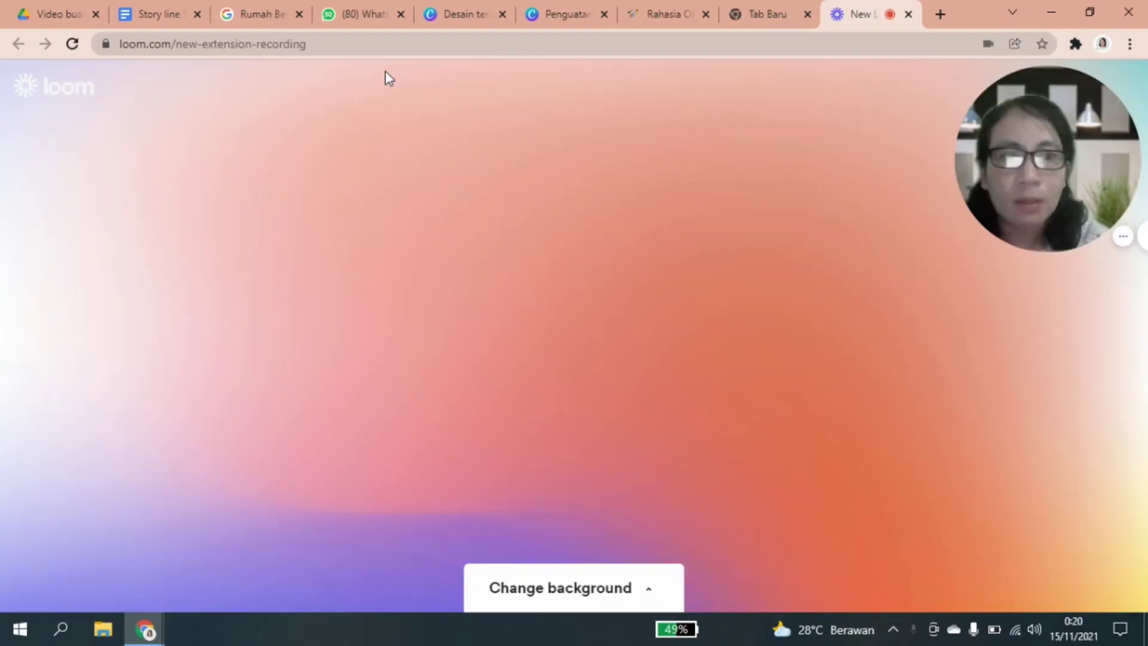
# Search Google for "qr code" and open the QR Code Generator website.
pyautogui.click(320, 46)
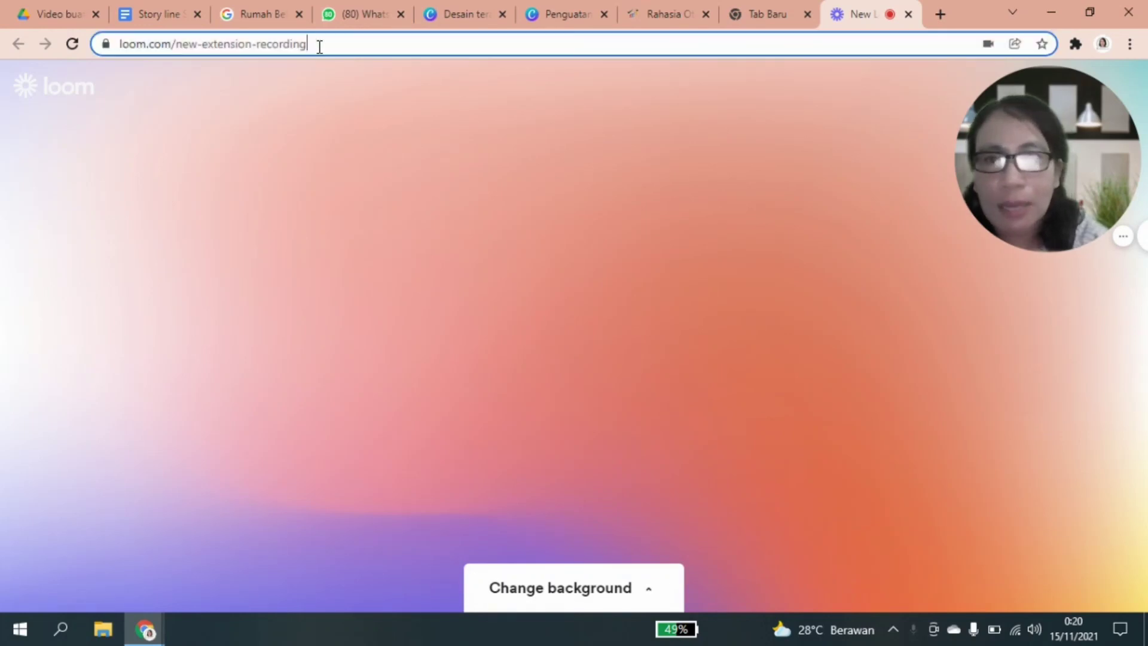
pyautogui.press('BackSpace')
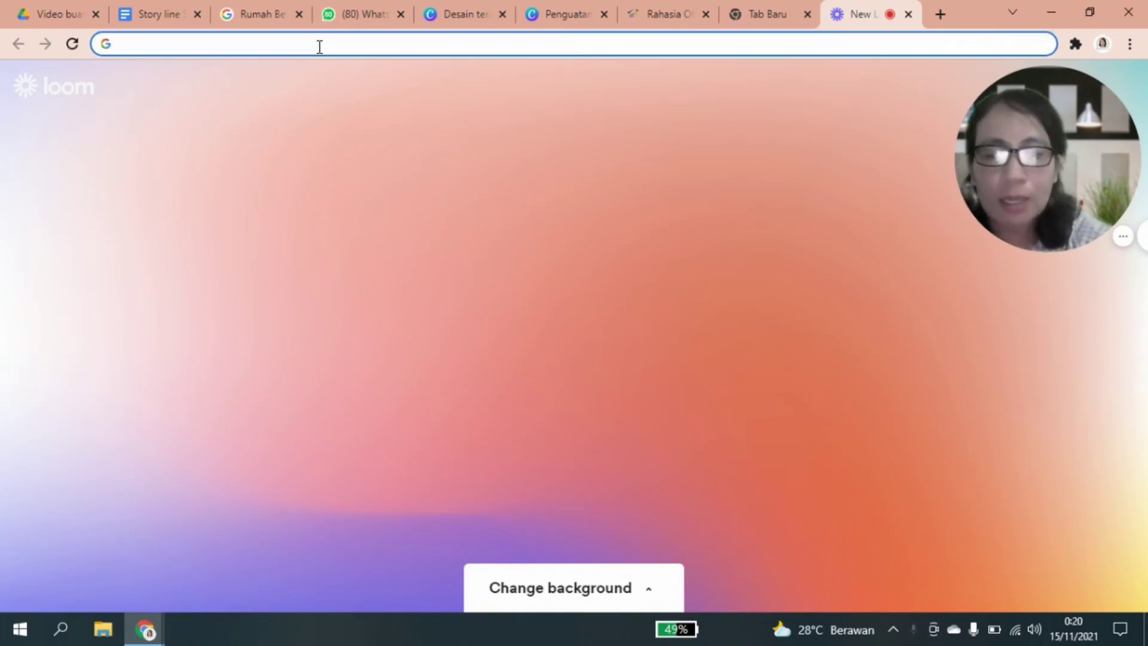
pyautogui.write('qr')
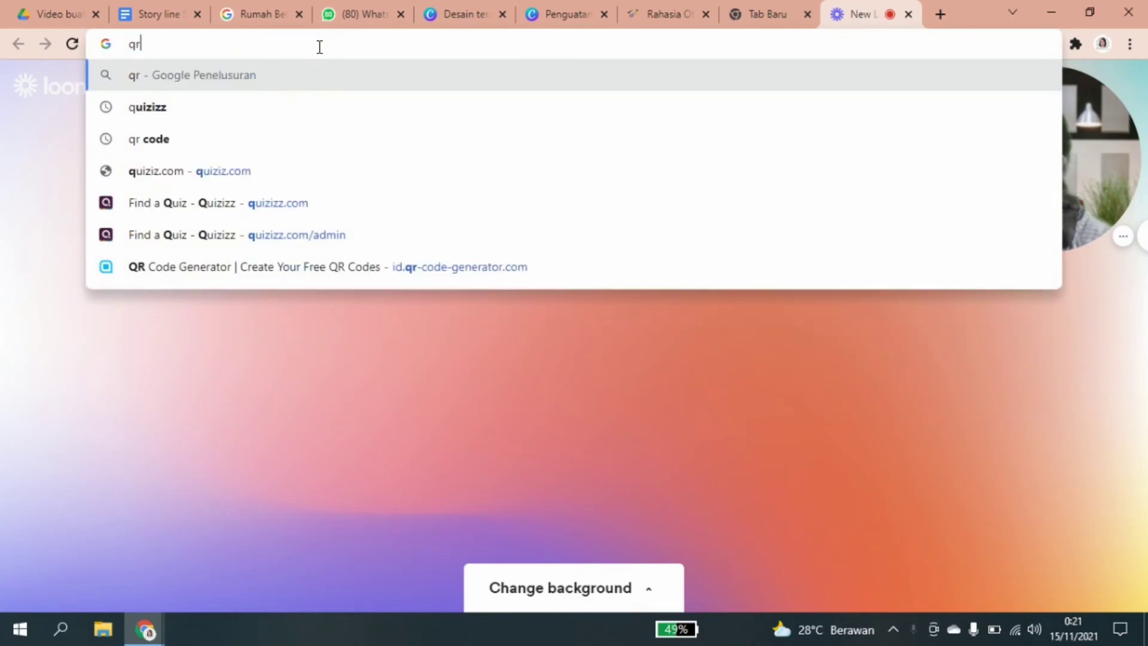
pyautogui.press('Down')
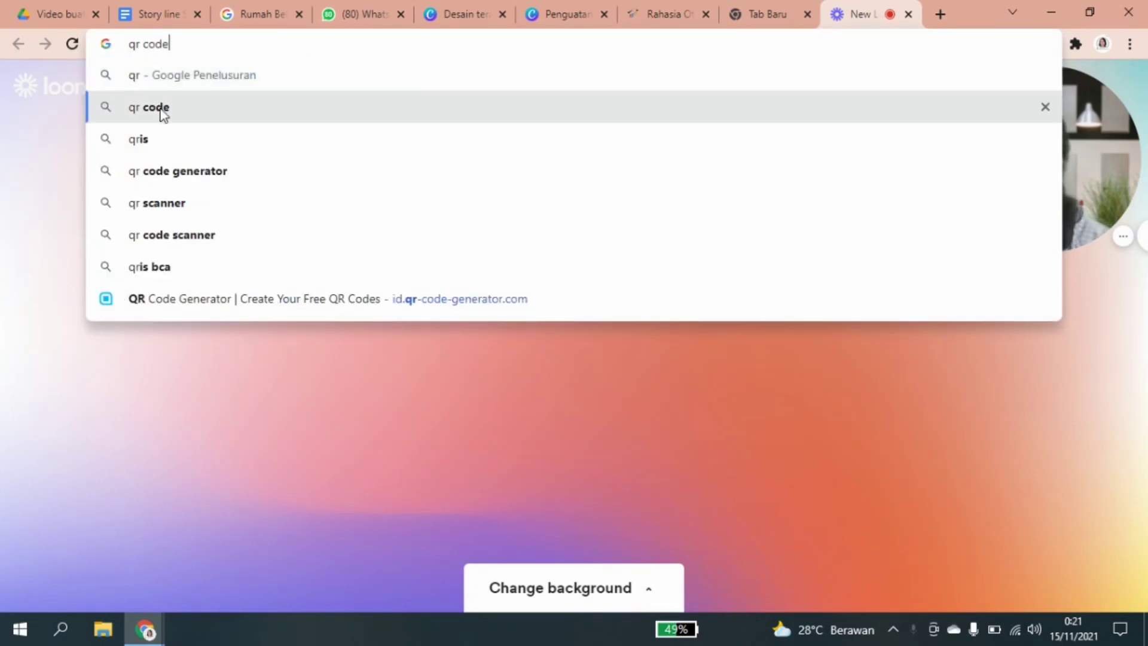
pyautogui.click(160, 110)
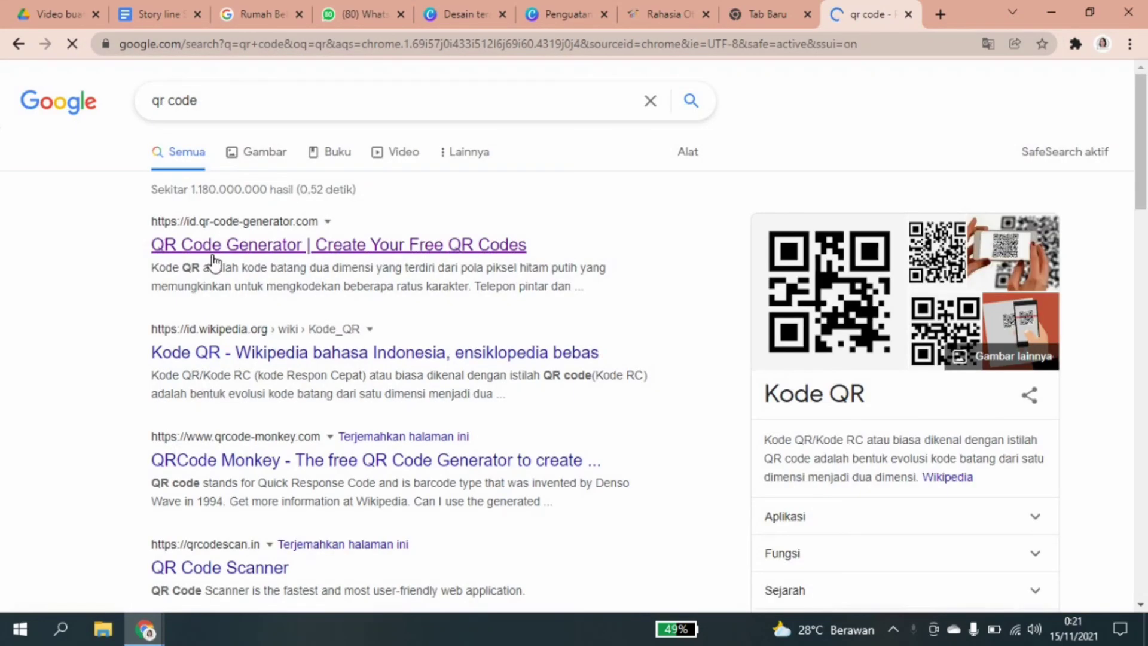
pyautogui.click(245, 246)
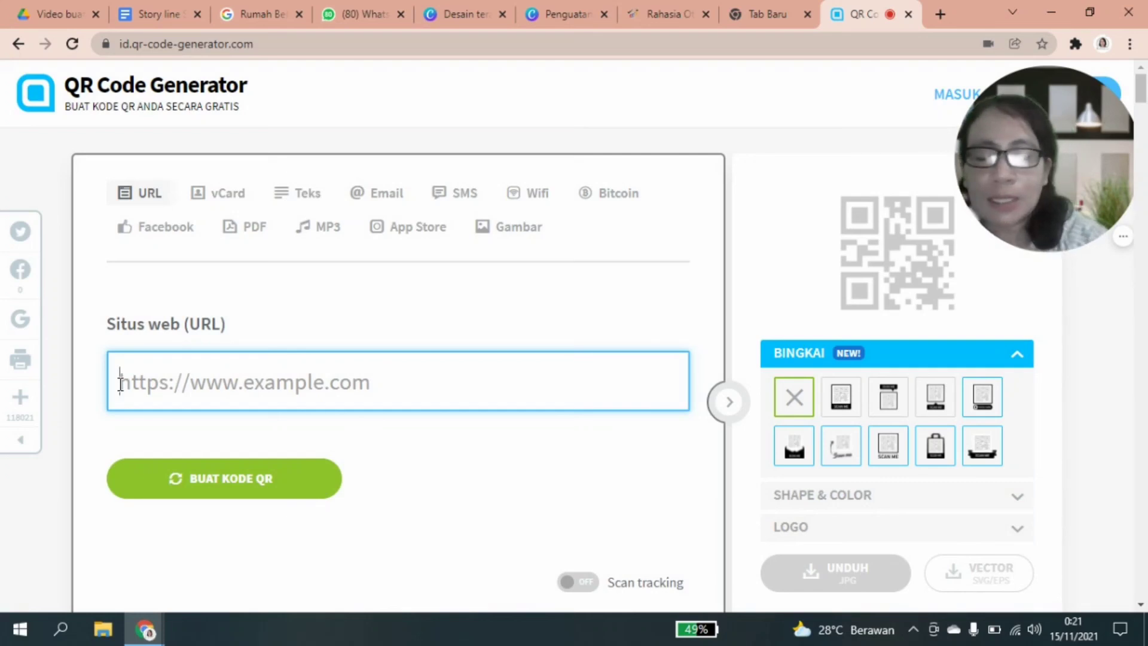
# Generate a QR code for the pasted Loom share link and download it as a JPG image.
pyautogui.hotkey('ctrl', 'v')
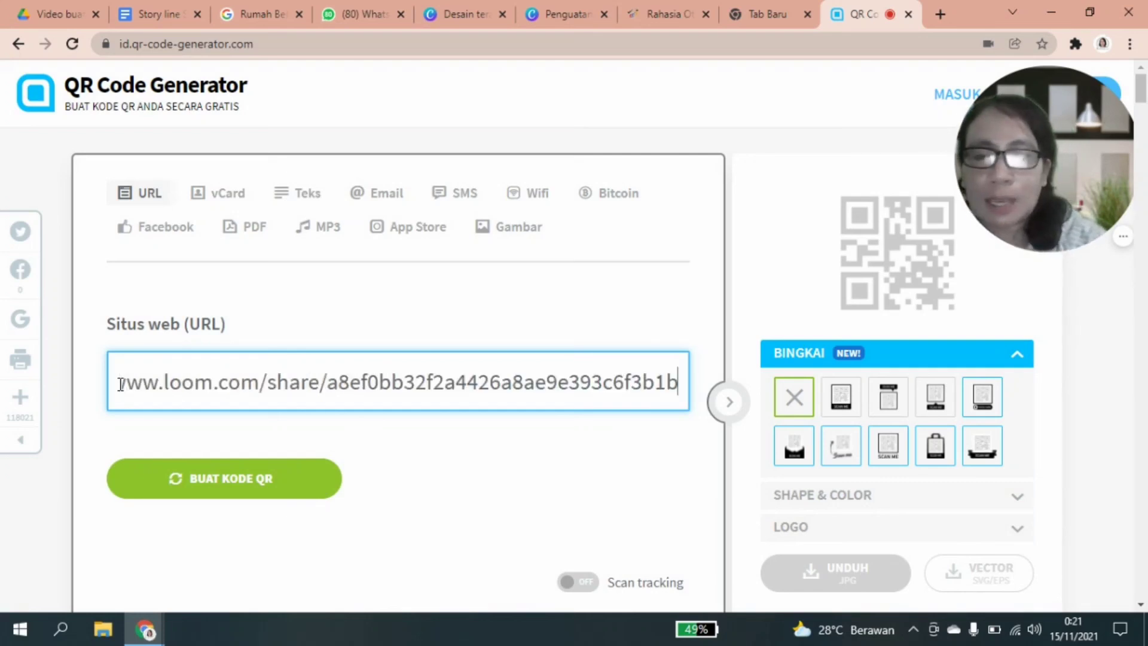
pyautogui.click(236, 489)
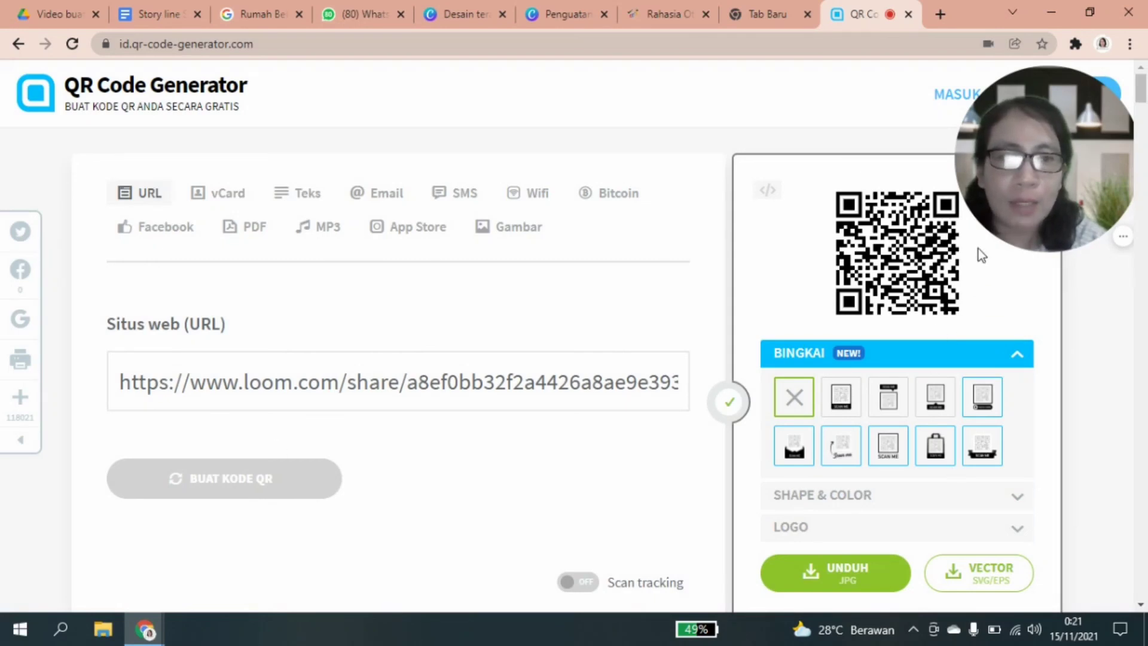
pyautogui.click(831, 580)
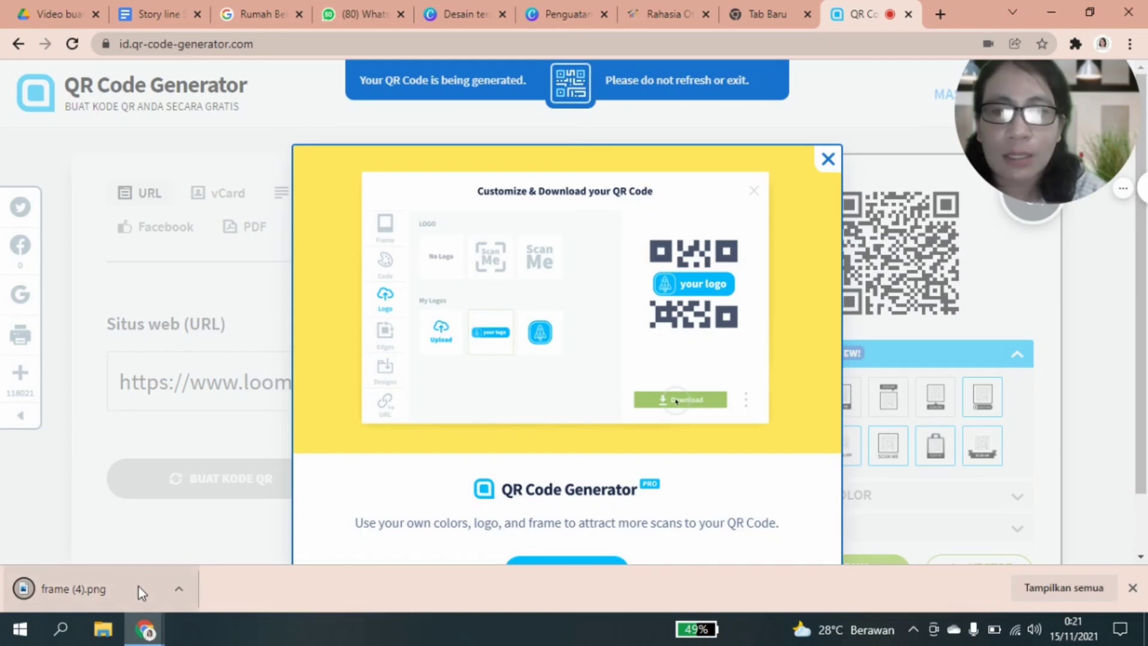
# Open the downloaded QR code image frame (4).png, check it and close the viewer.
pyautogui.click(178, 590)
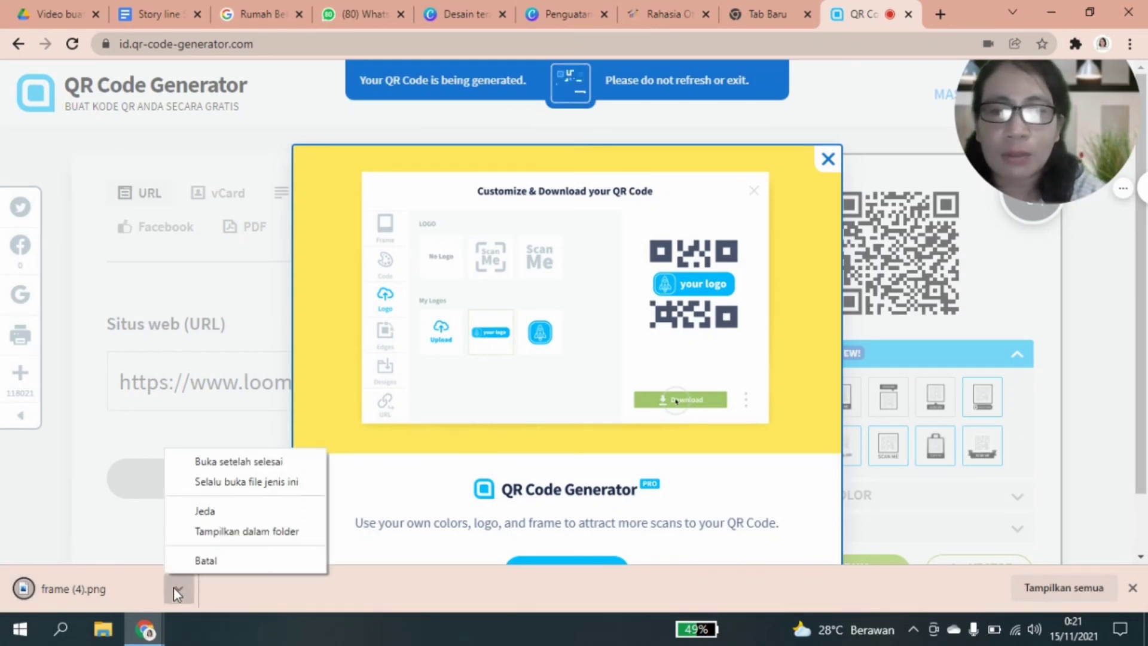
pyautogui.click(231, 470)
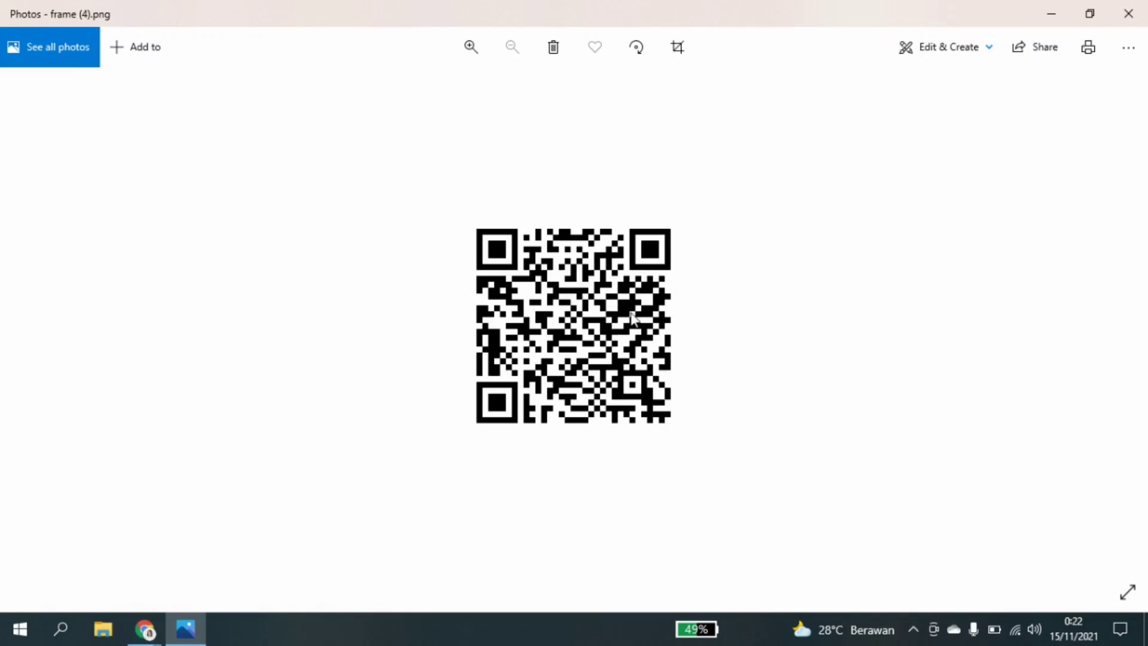
pyautogui.click(1128, 13)
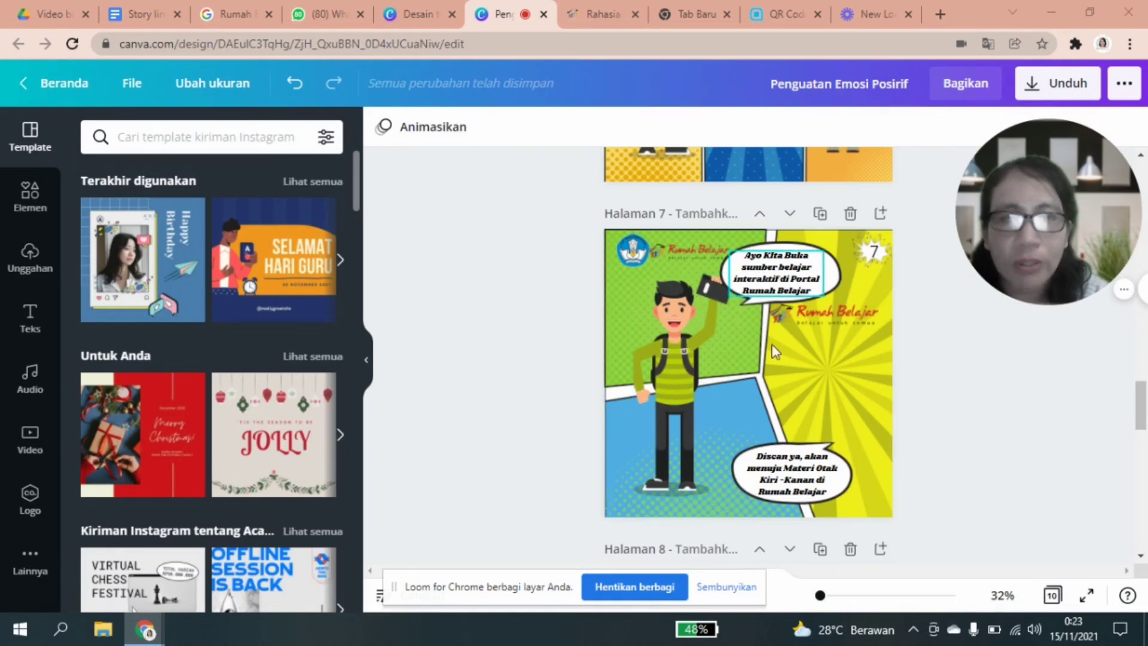
# Switch to the Canva comic and upload frame (4).png from the Downloads folder to the design's media.
pyautogui.click(29, 272)
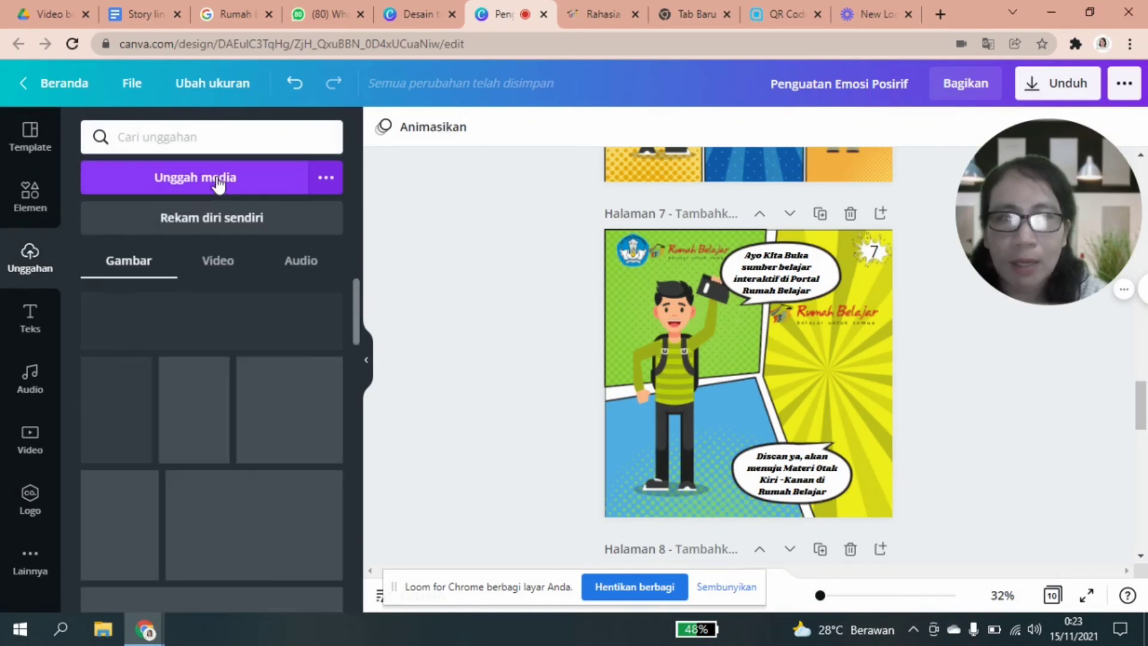
pyautogui.click(218, 183)
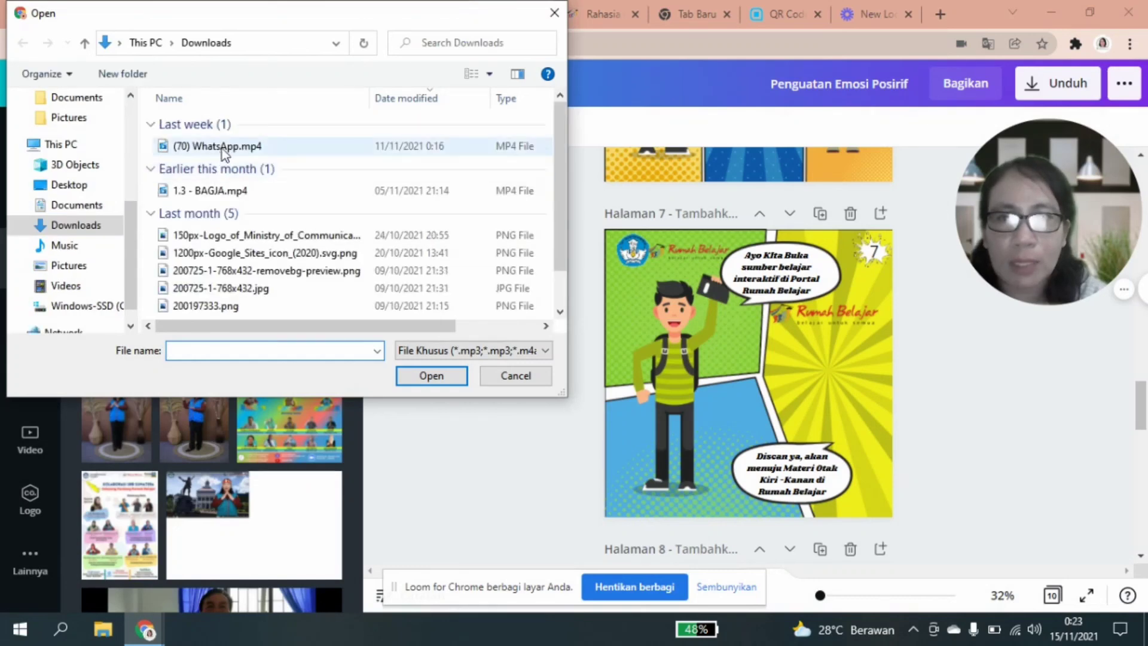
pyautogui.click(222, 149)
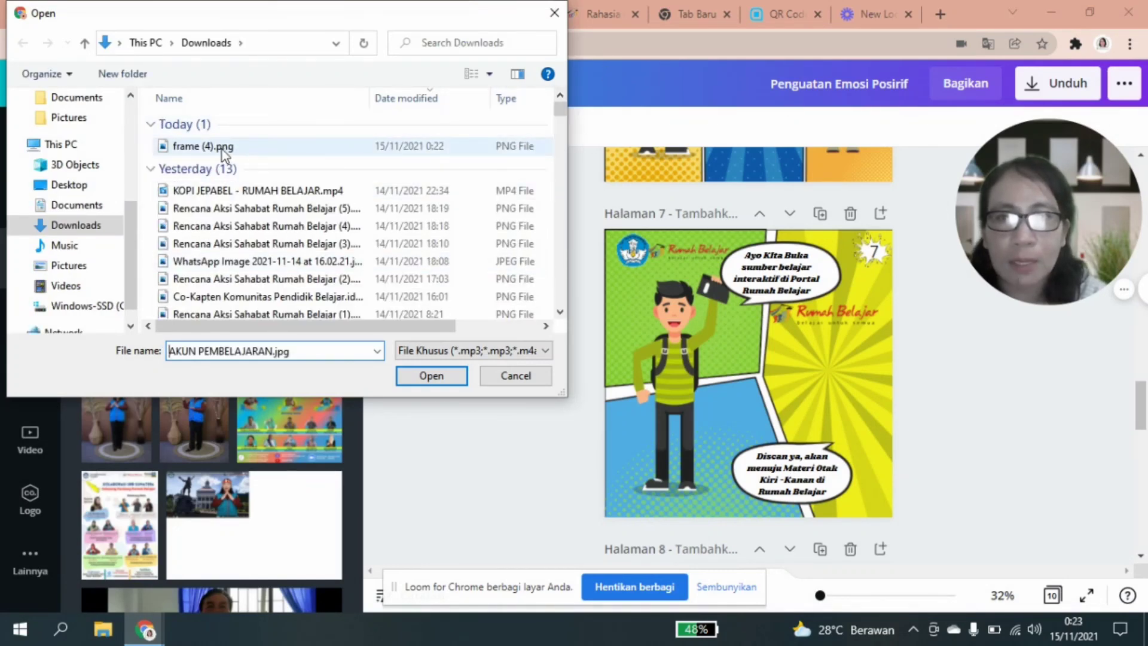
pyautogui.click(221, 149)
pyautogui.click(430, 375)
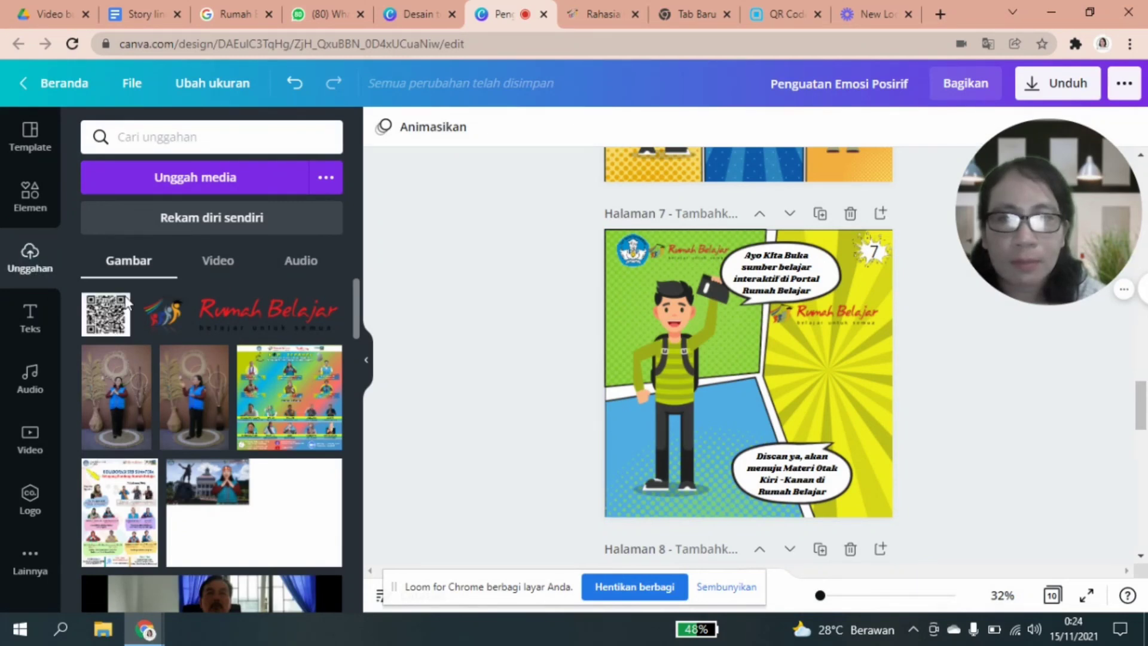
pyautogui.click(102, 312)
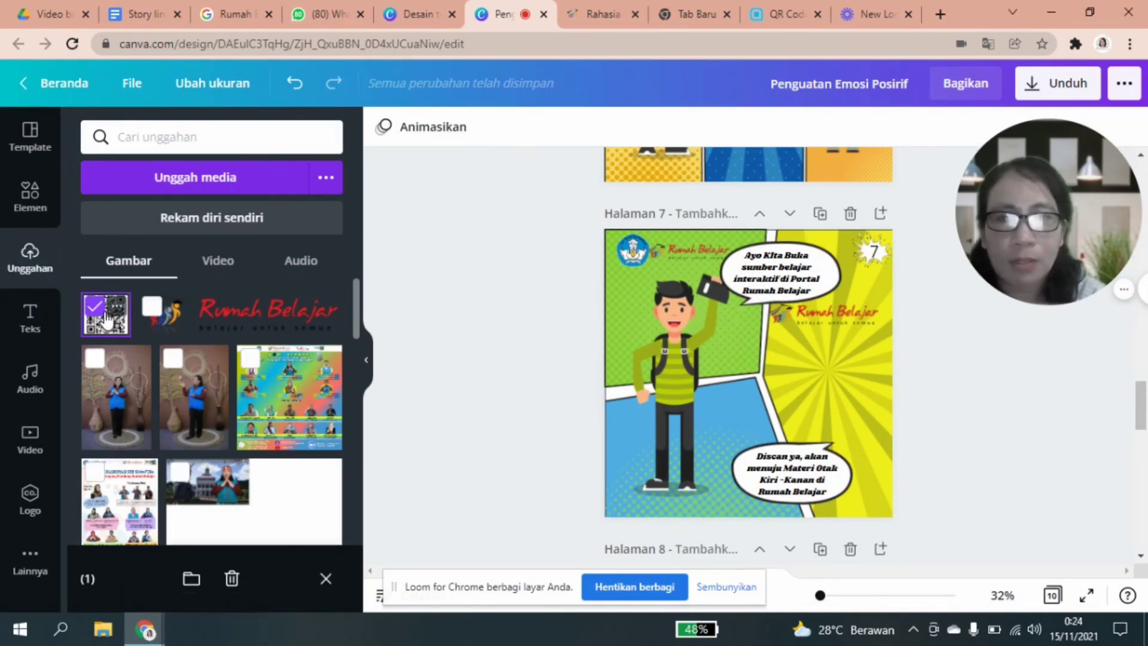
pyautogui.click(726, 587)
pyautogui.click(326, 578)
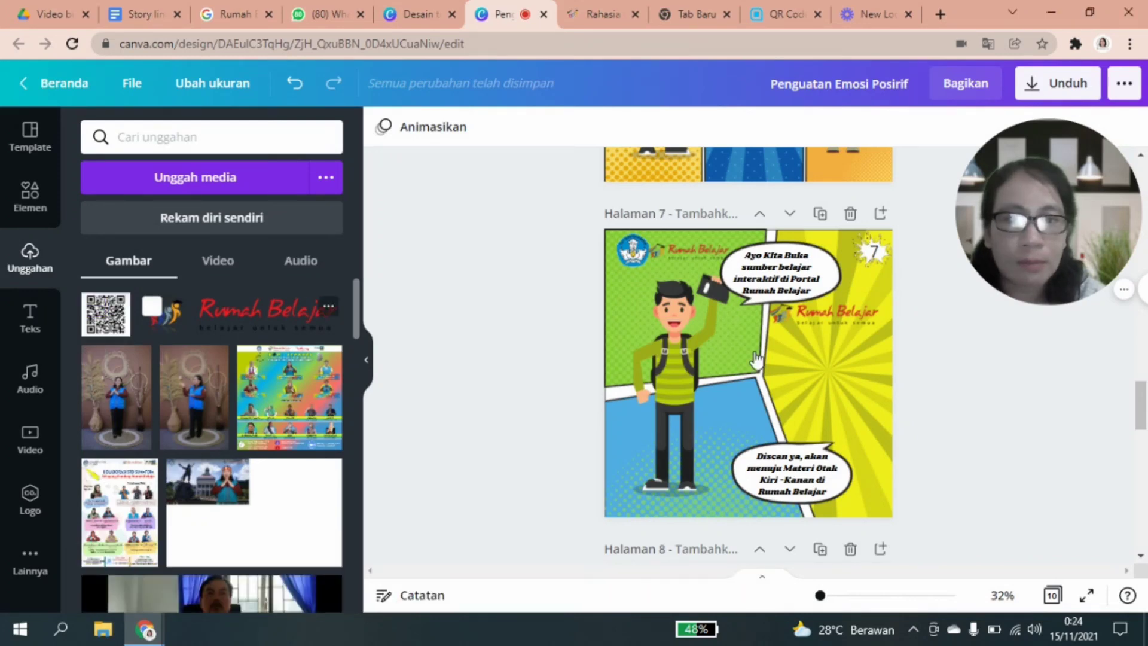
# Place the uploaded QR code on page 7, shrink it and position it in the yellow area above the lower speech bubble.
pyautogui.click(109, 328)
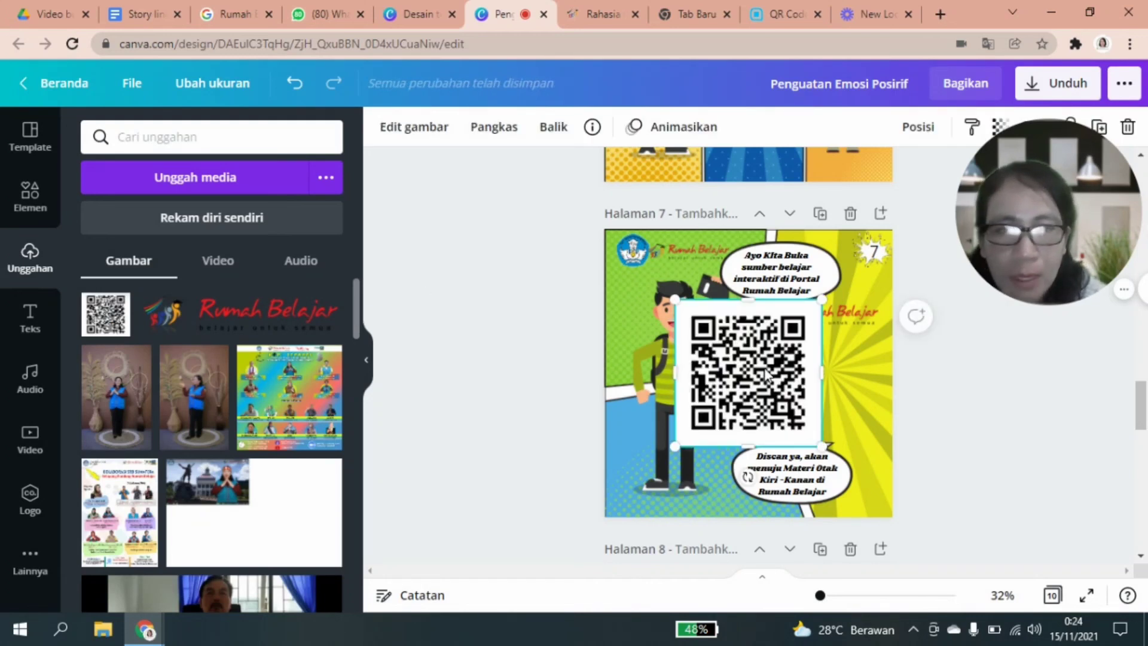
pyautogui.moveTo(806, 326); pyautogui.dragTo(769, 373)
pyautogui.moveTo(758, 422); pyautogui.dragTo(829, 381)
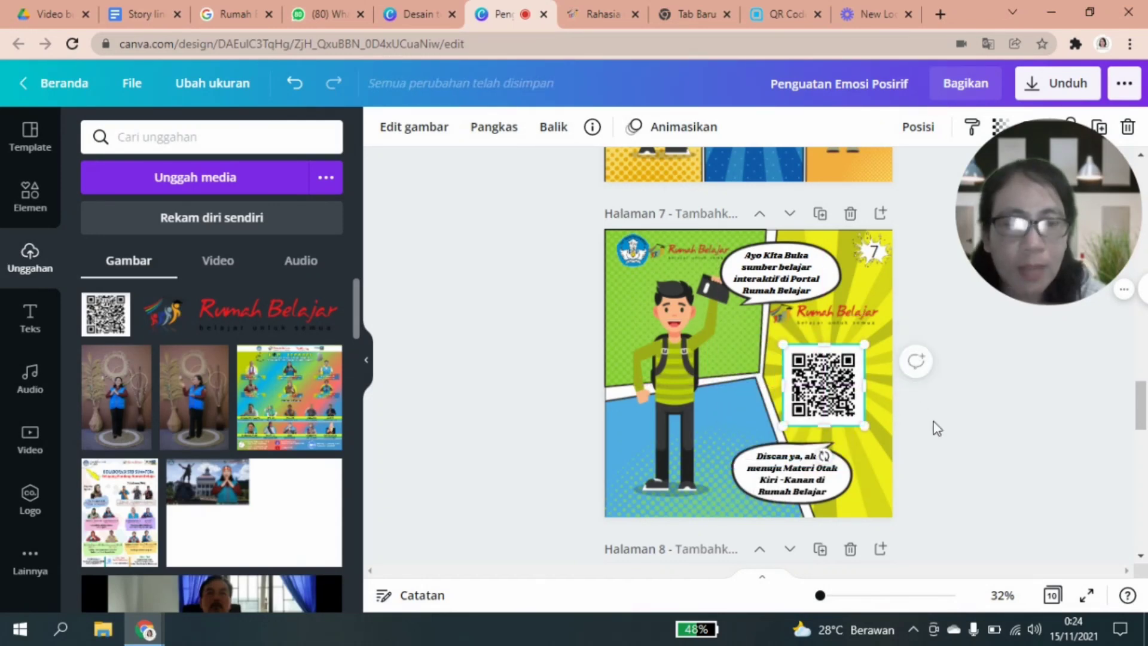
pyautogui.moveTo(854, 400)
pyautogui.mouseDown()
pyautogui.moveTo(864, 369)
pyautogui.moveTo(861, 387)
pyautogui.mouseUp()
# Move the larger Rumah Belajar logo on page 7 down to the QR code's upper edge and bring it forward in front of the code.
pyautogui.moveTo(833, 316)
pyautogui.mouseDown()
pyautogui.moveTo(839, 348)
pyautogui.moveTo(840, 330)
pyautogui.mouseUp()
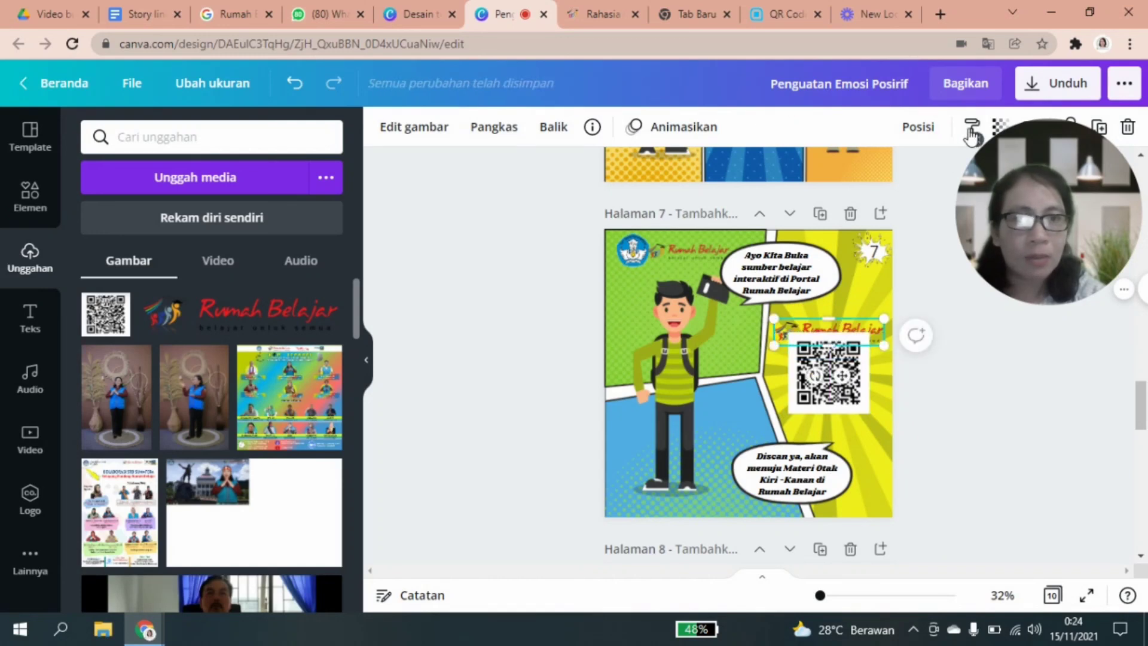
pyautogui.click(934, 137)
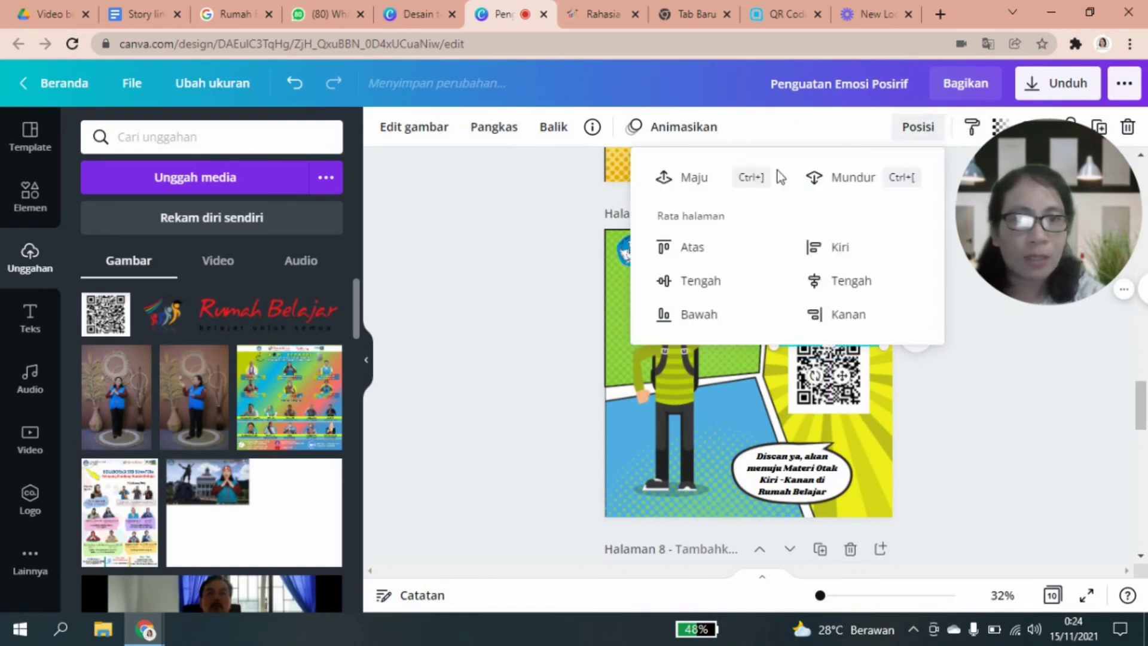
pyautogui.click(718, 184)
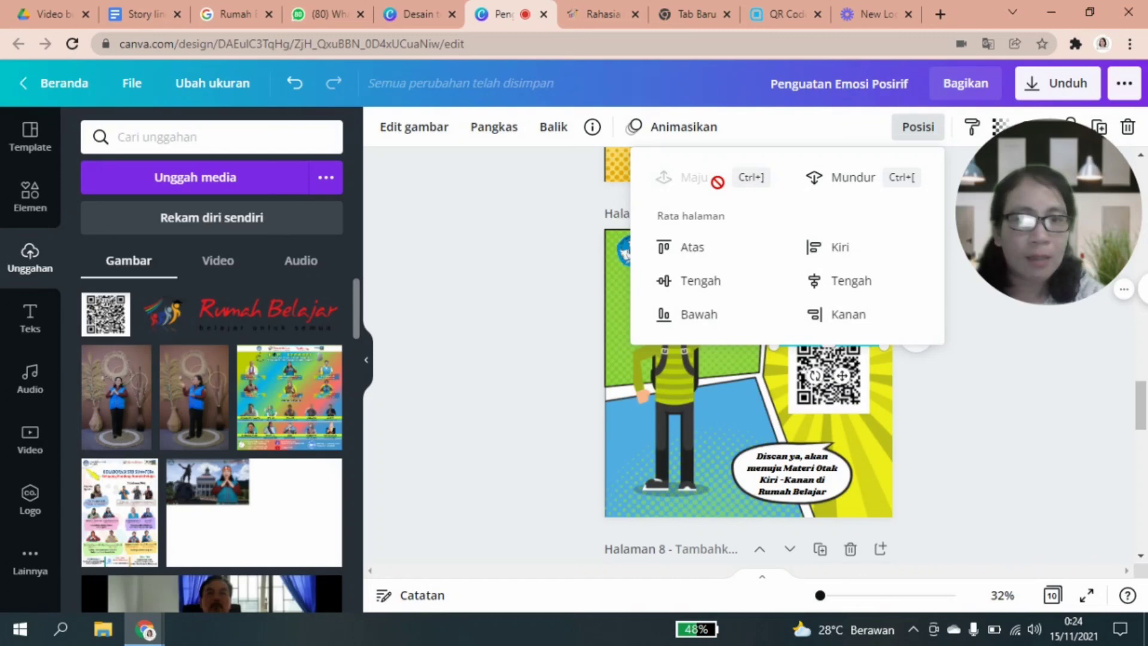
pyautogui.click(948, 444)
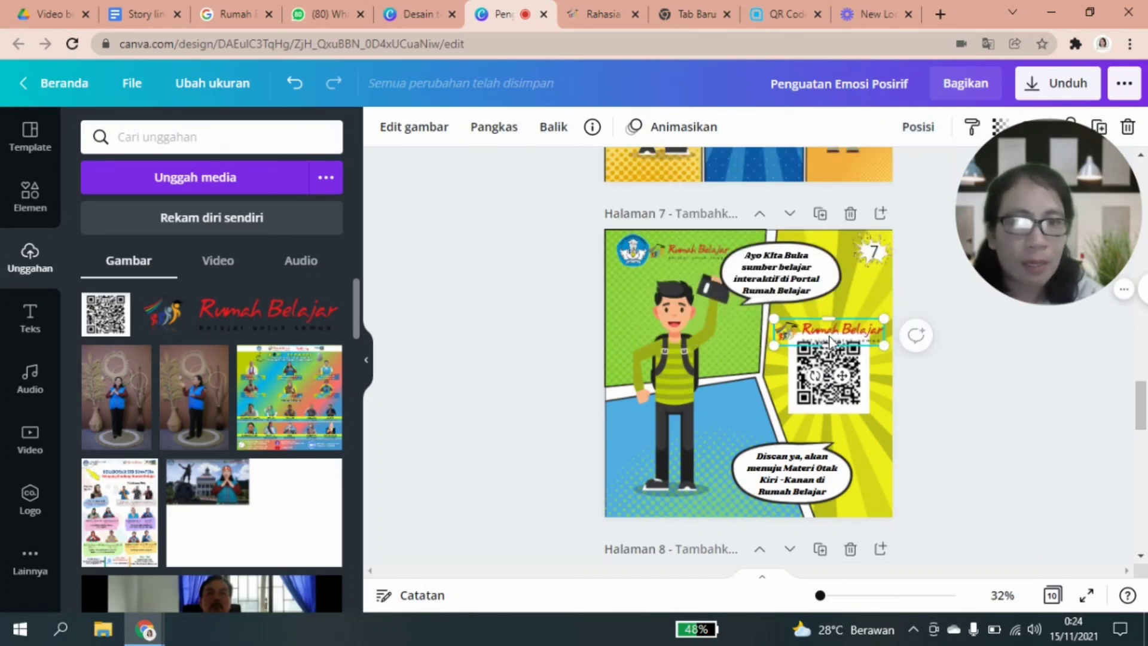
pyautogui.moveTo(824, 330); pyautogui.dragTo(819, 330)
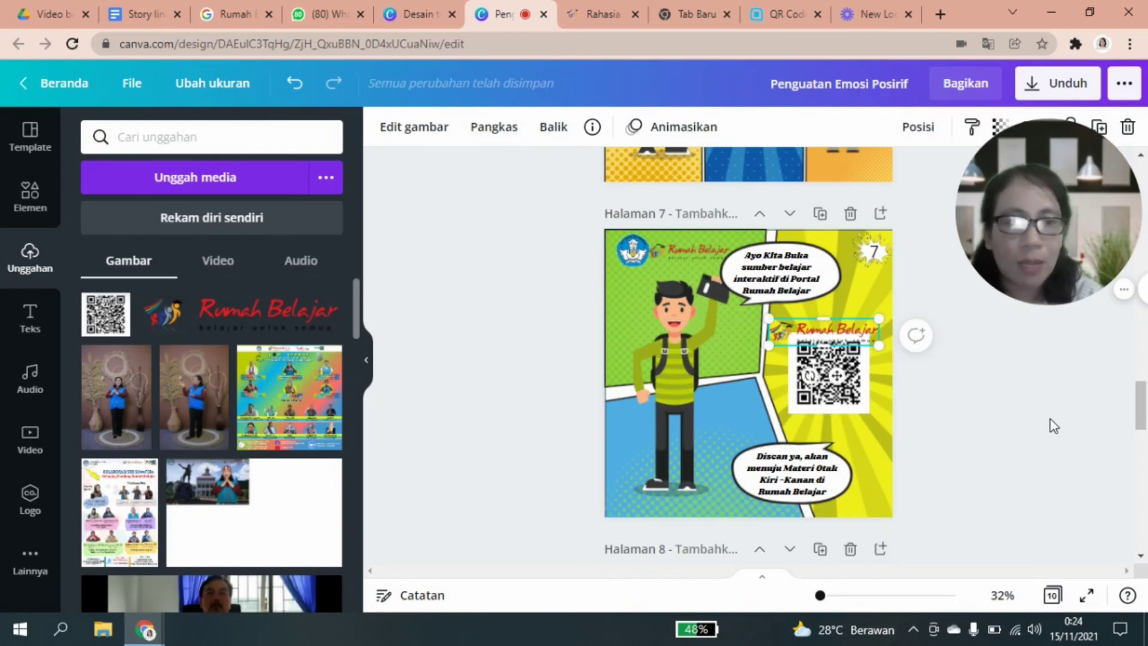
# Review the remaining comic pages up to page 10, then download all 10 pages as PNG and dismiss the saved-design dialog.
pyautogui.moveTo(1142, 407); pyautogui.dragTo(1143, 482)
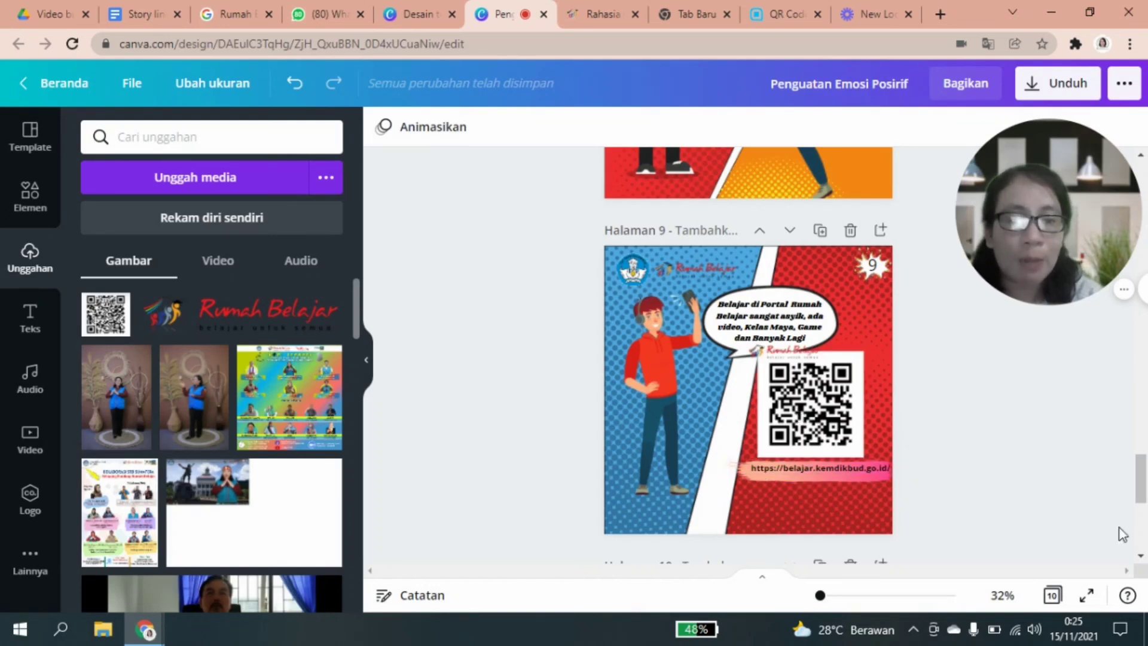
pyautogui.moveTo(1142, 493); pyautogui.dragTo(1143, 520)
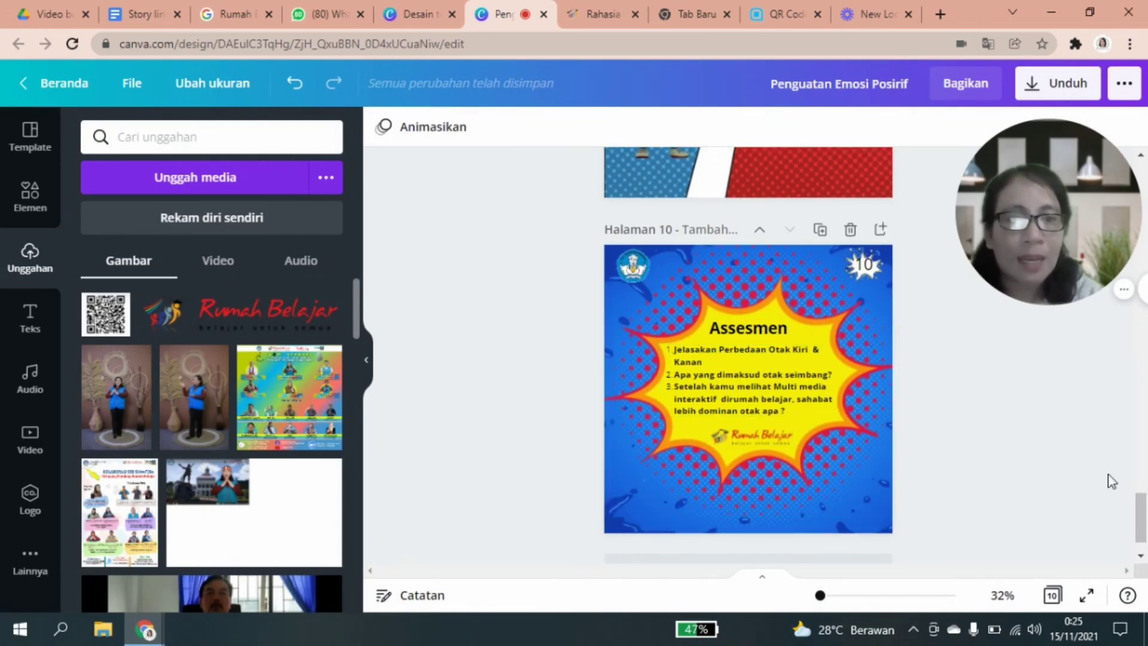
pyautogui.click(1059, 90)
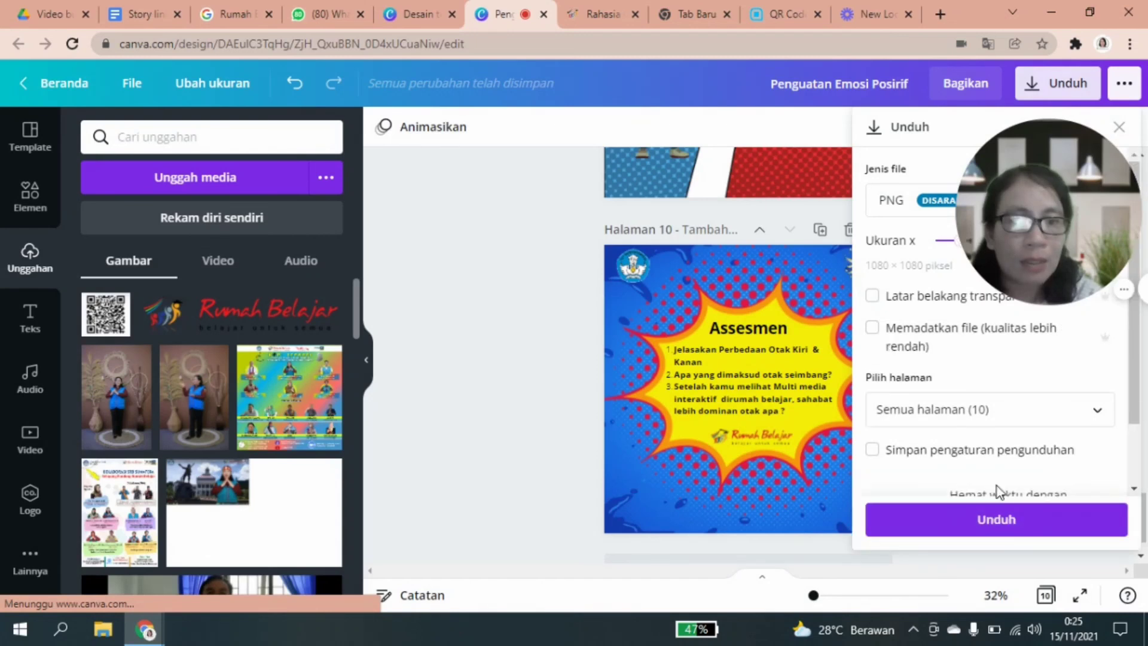
pyautogui.click(996, 519)
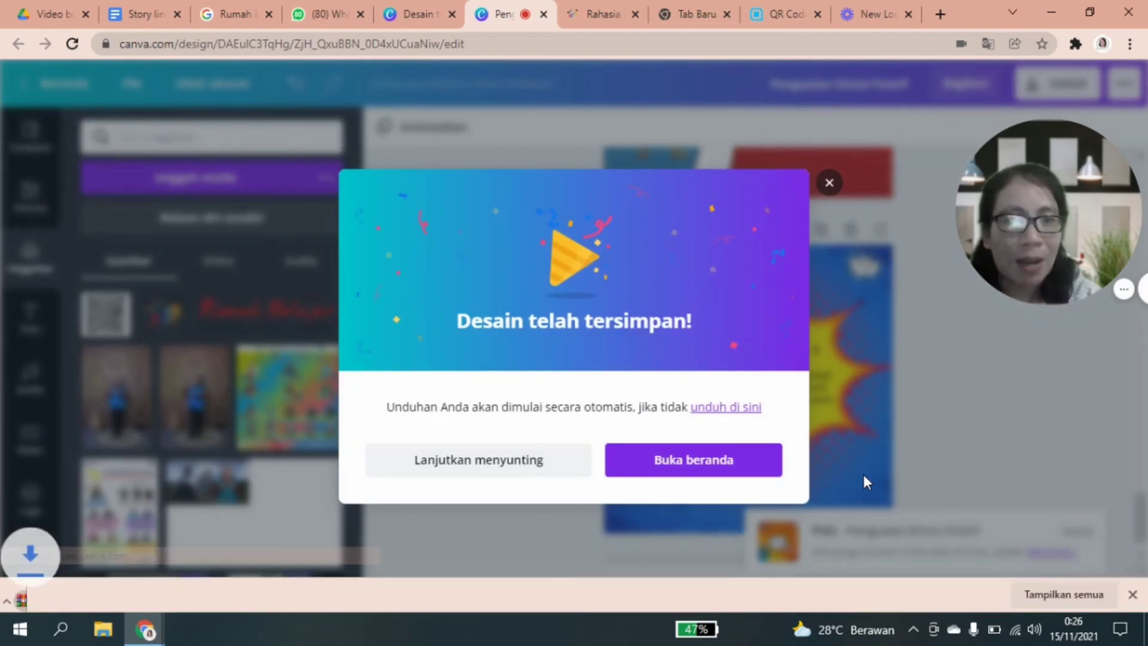
pyautogui.click(831, 160)
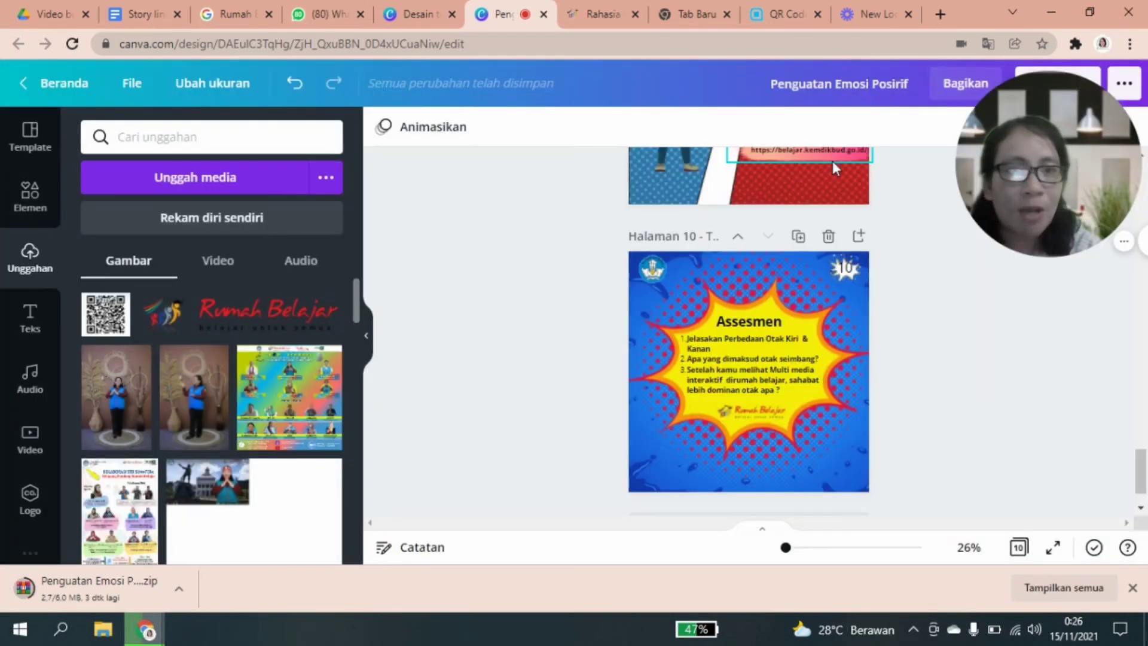